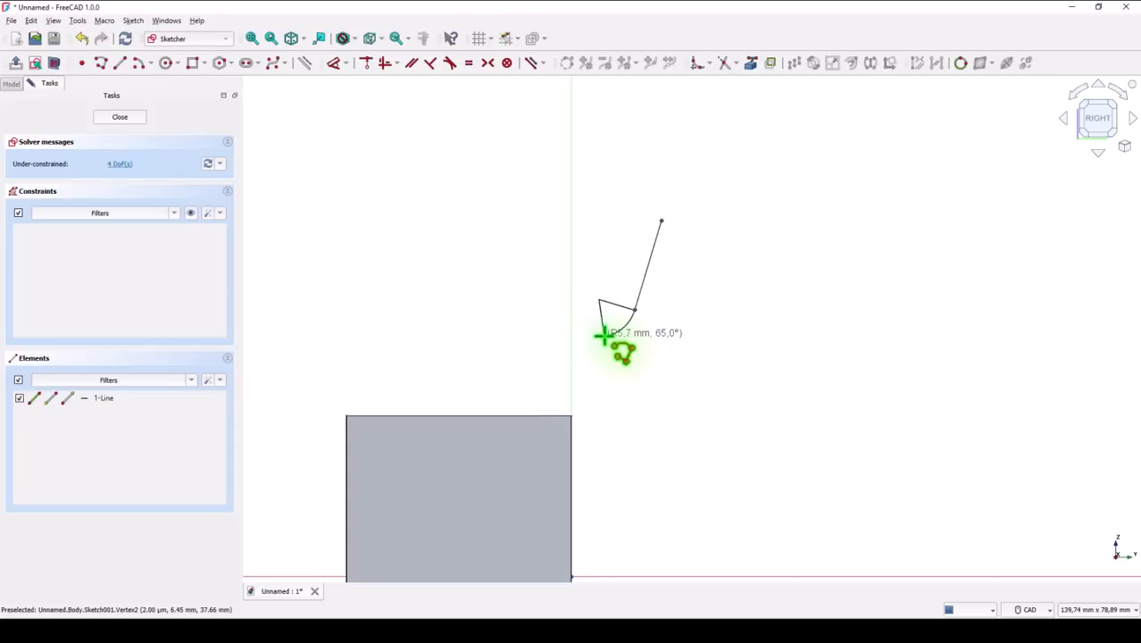
- Finish the open polyline below the slanted line with an arc of about 6 mm radius and a nearly horizontal line about 10 mm long
{"action": "left_click", "coordinate": [603, 337]}
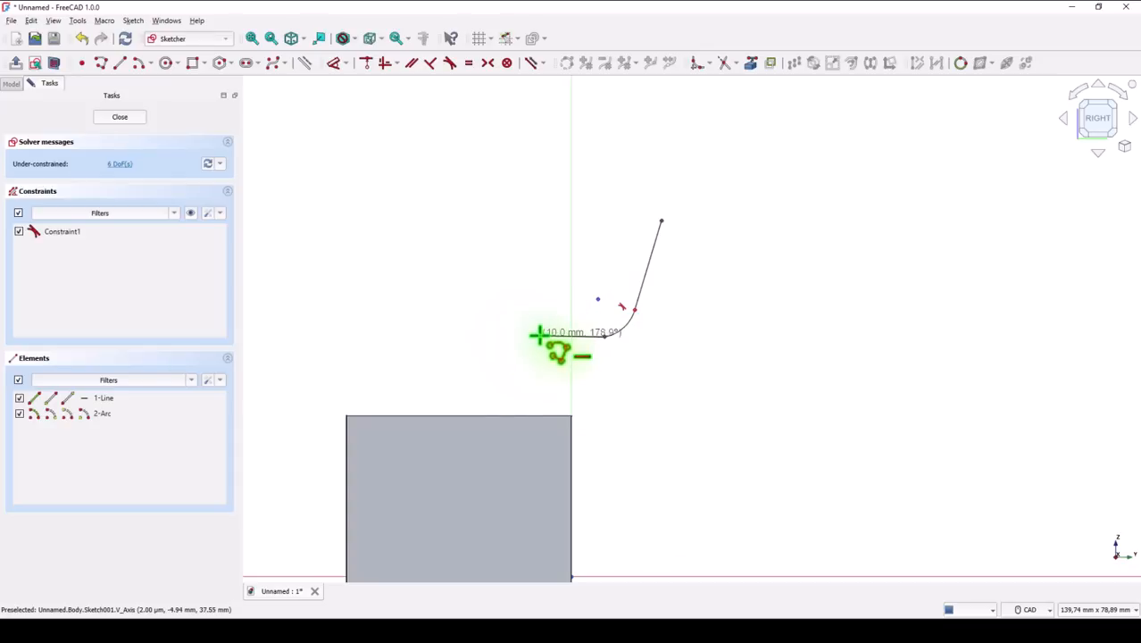
{"action": "left_click", "coordinate": [536, 338]}
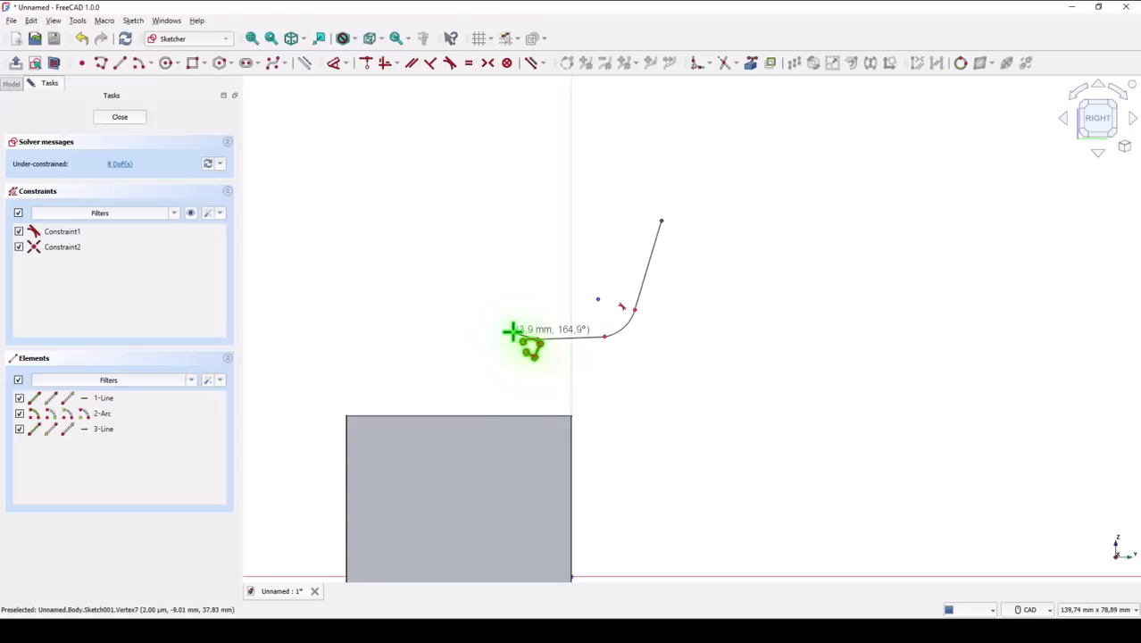
{"action": "right_click", "coordinate": [444, 140]}
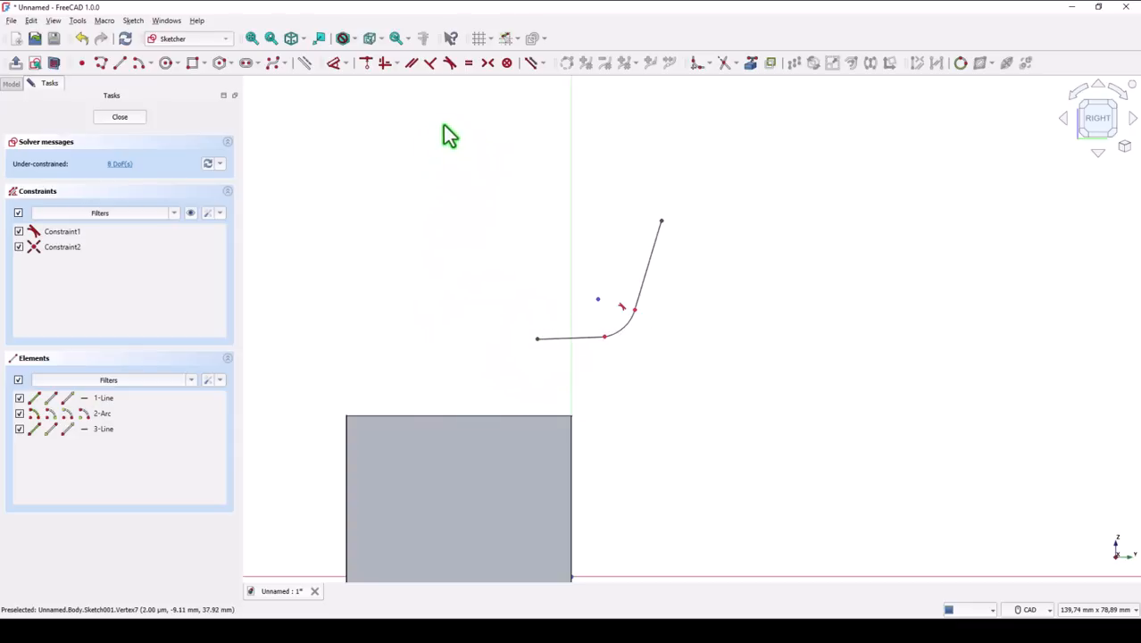
- Make the short bottom line tangent to the arc and constrain it horizontally
{"action": "left_click", "coordinate": [450, 63]}
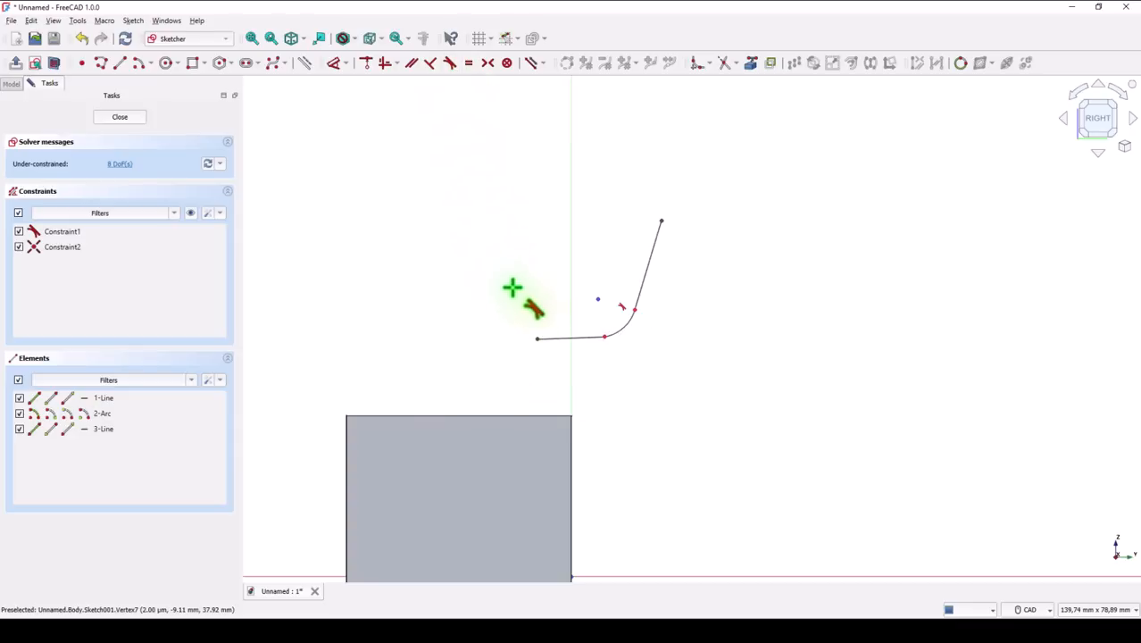
{"action": "left_click", "coordinate": [582, 336]}
{"action": "left_click", "coordinate": [618, 327]}
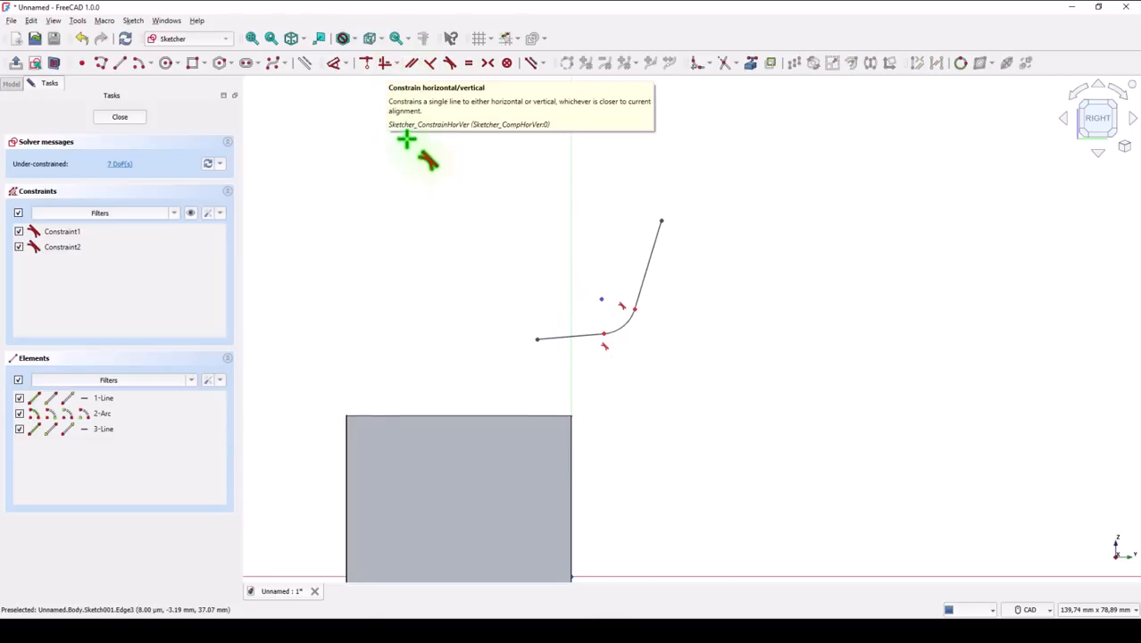
{"action": "left_click", "coordinate": [388, 64]}
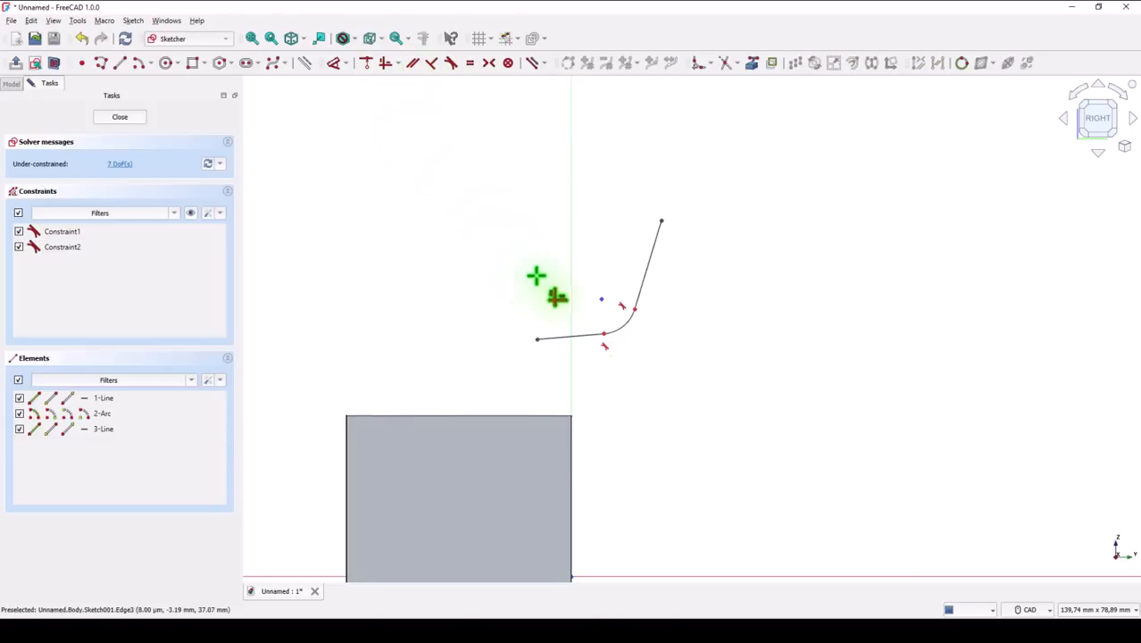
{"action": "left_click", "coordinate": [548, 338]}
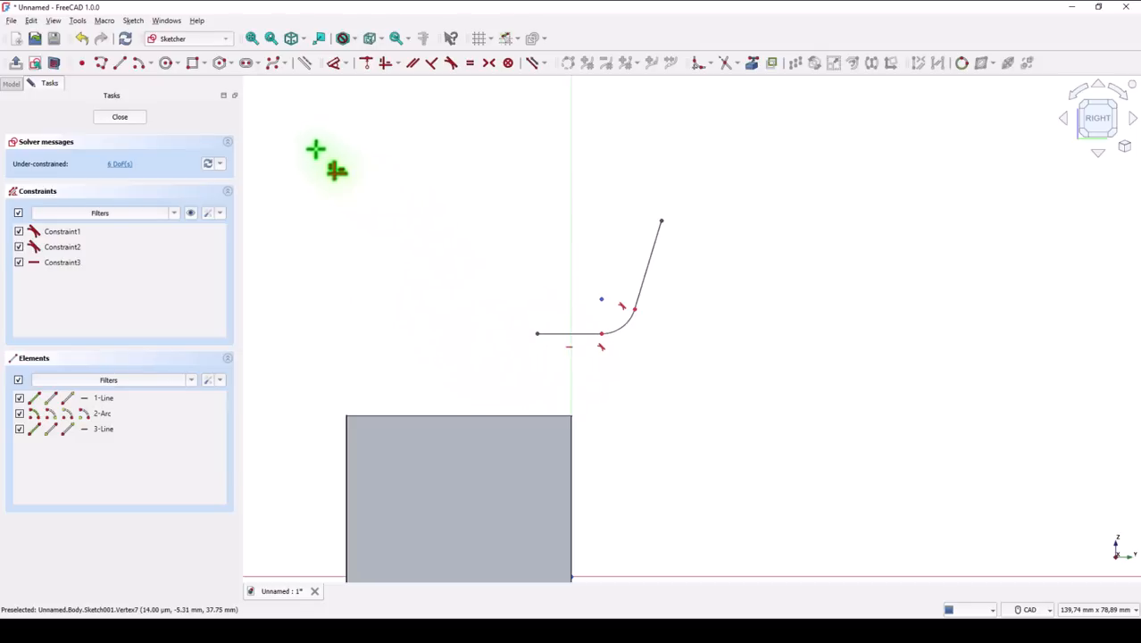
- Dimension the heights above the horizontal axis: 144/2 mm for the slanted line's upper endpoint and 35 mm for the short bottom line
{"action": "left_click", "coordinate": [335, 64]}
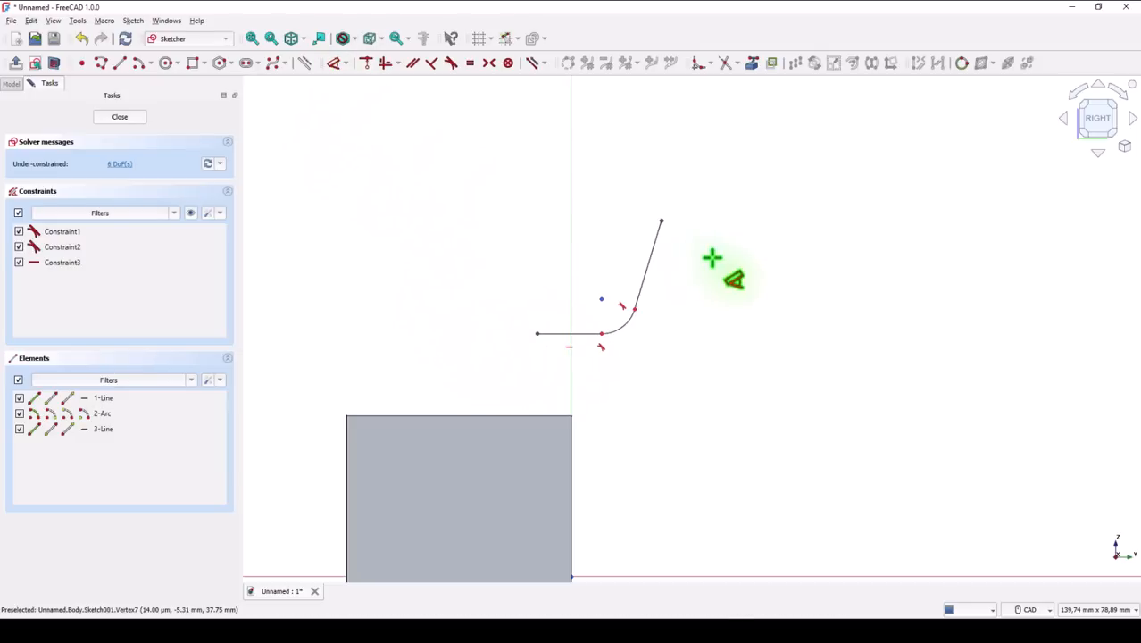
{"action": "left_click", "coordinate": [661, 221]}
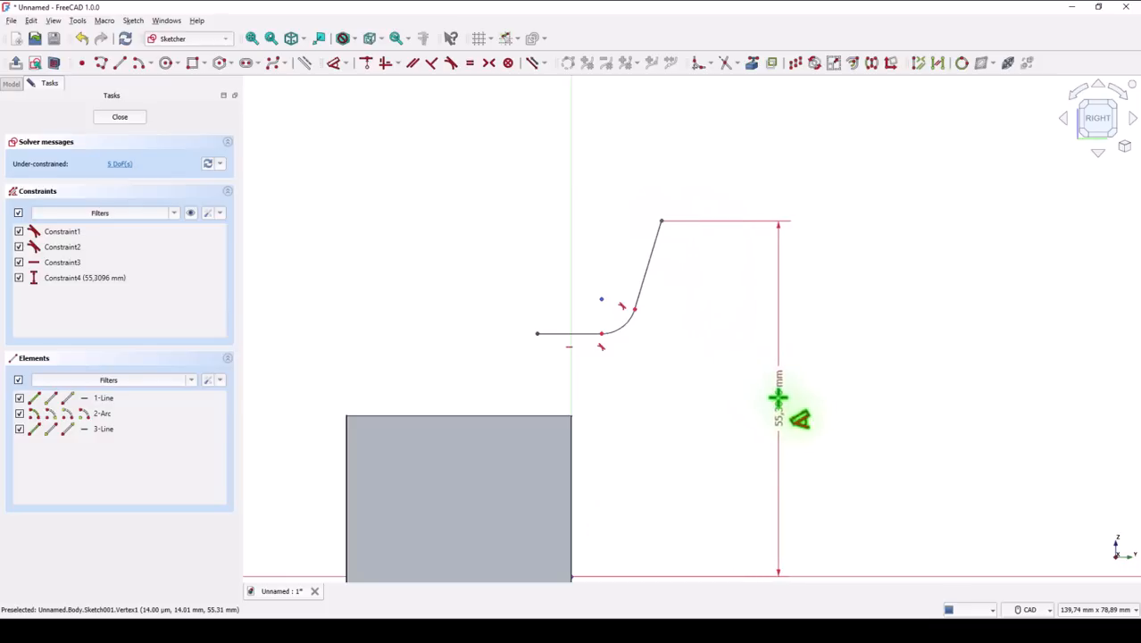
{"action": "left_click", "coordinate": [781, 406]}
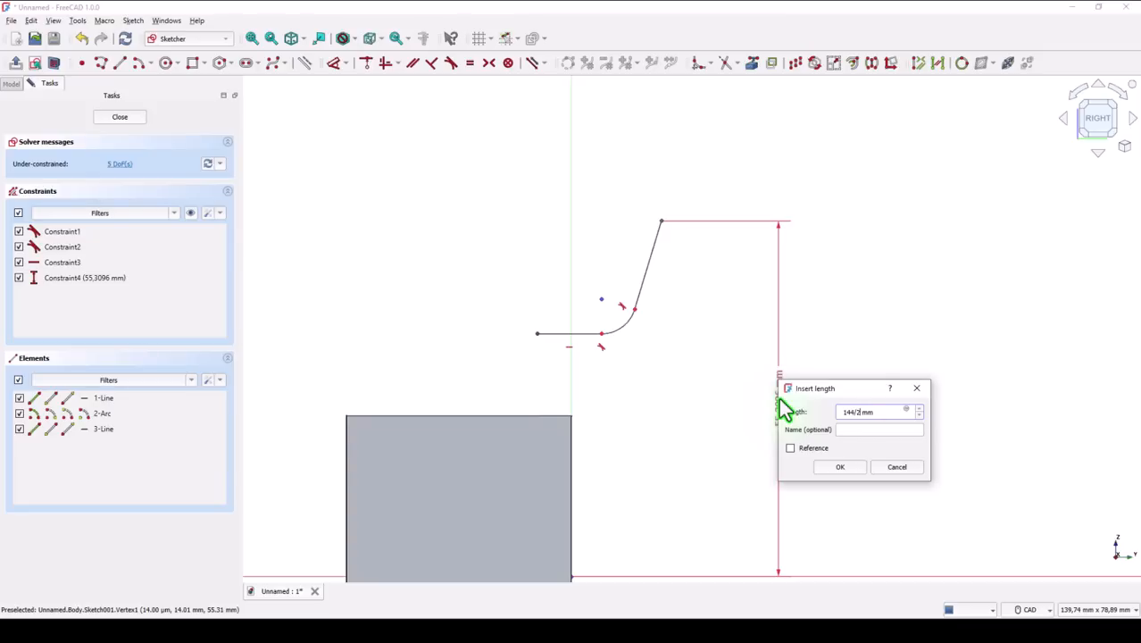
{"action": "key", "text": "Return"}
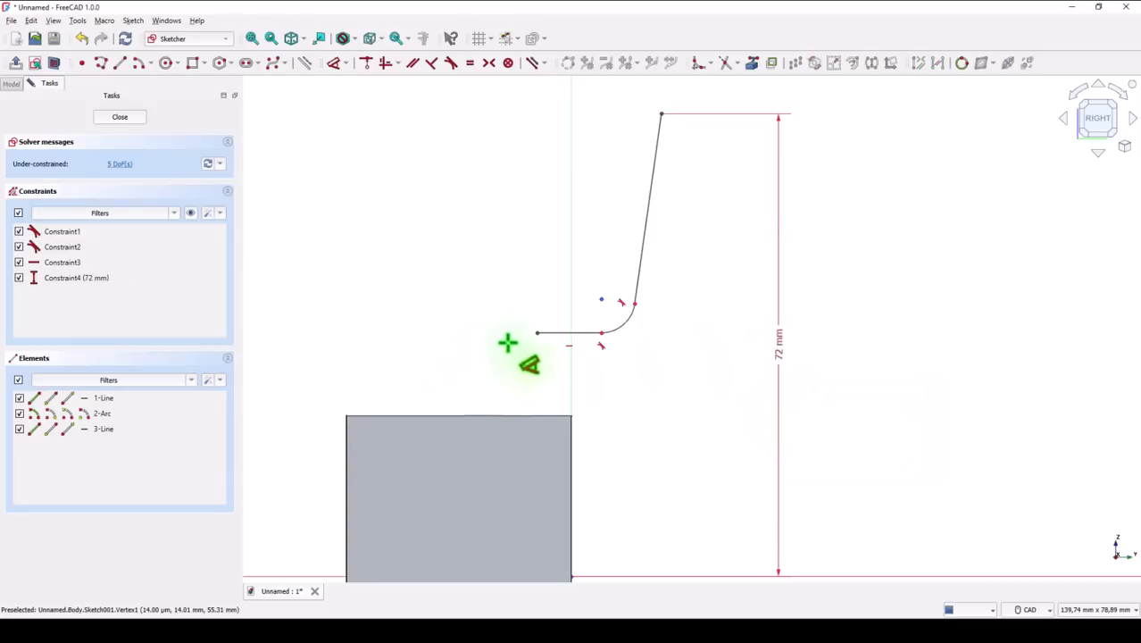
{"action": "left_click", "coordinate": [537, 335]}
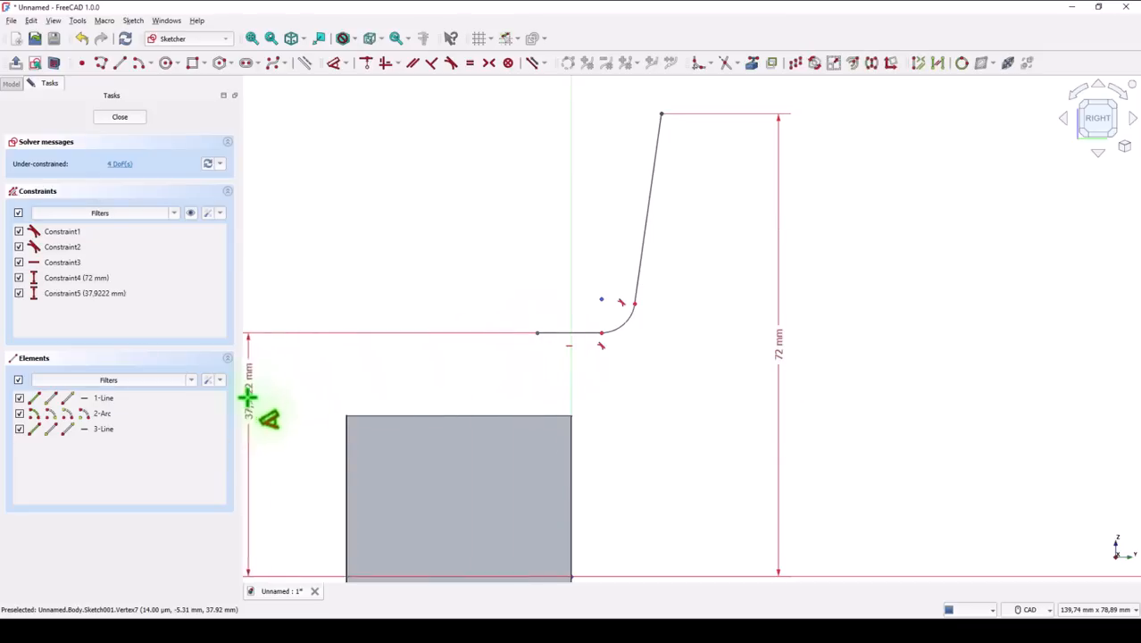
{"action": "left_click", "coordinate": [296, 428]}
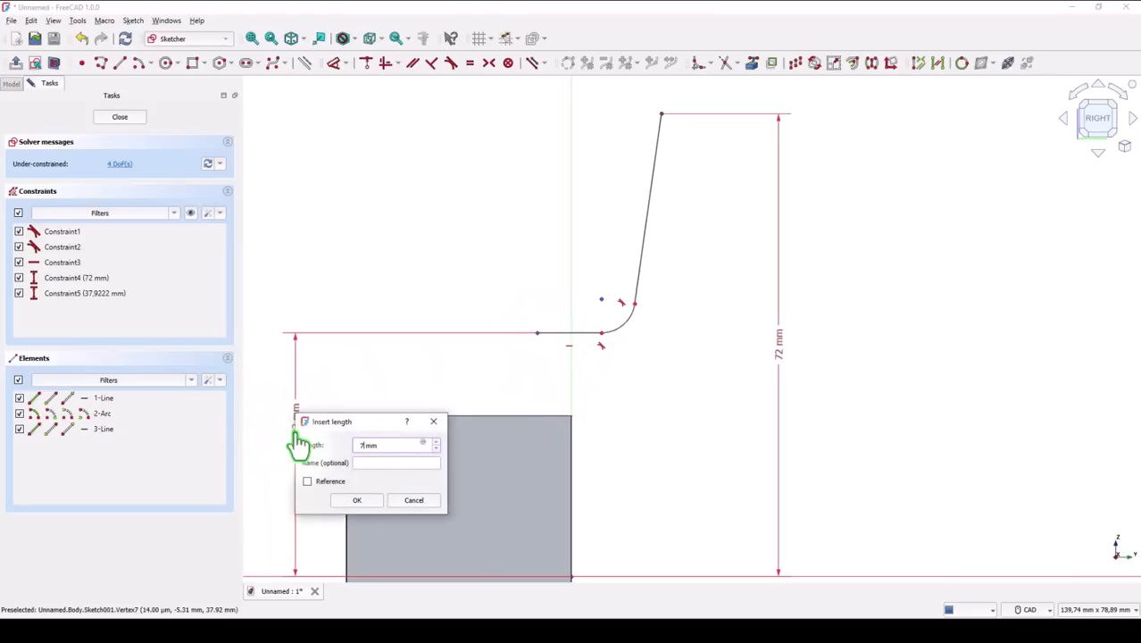
{"action": "key", "text": "Return"}
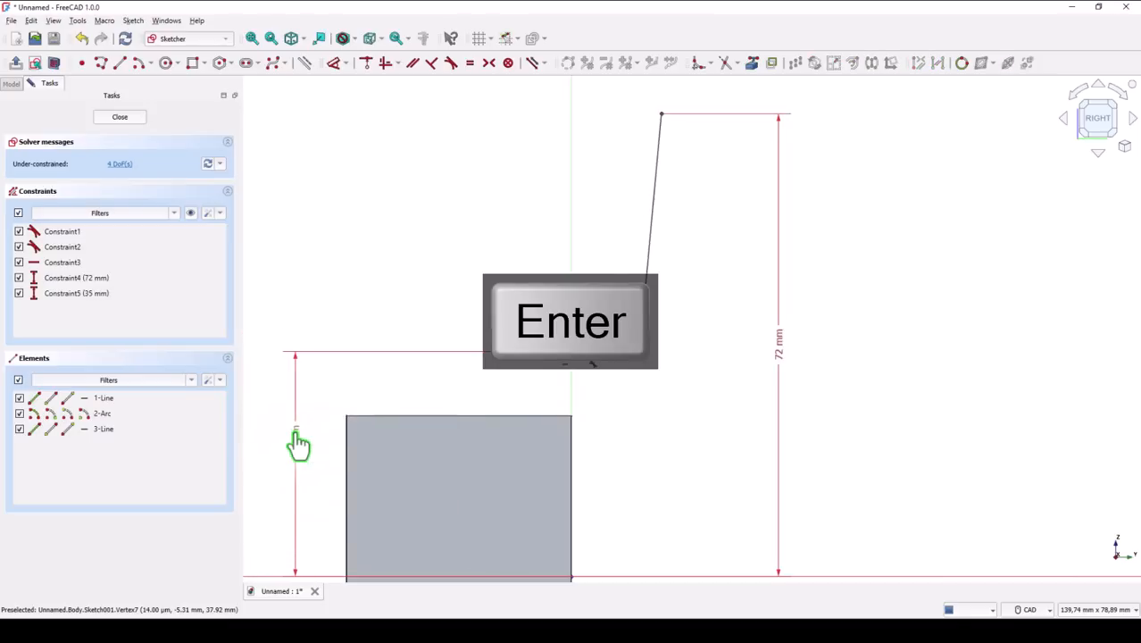
- Dimension the angle between the slanted line and the vertical axis as 30/2°
{"action": "left_click", "coordinate": [654, 197]}
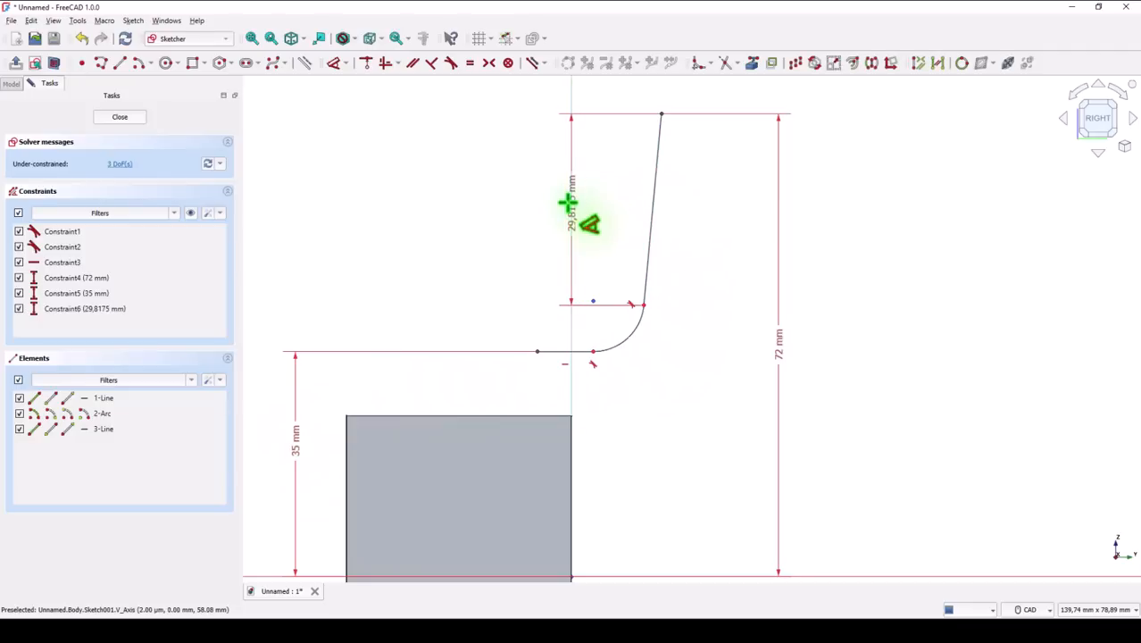
{"action": "left_click", "coordinate": [572, 208]}
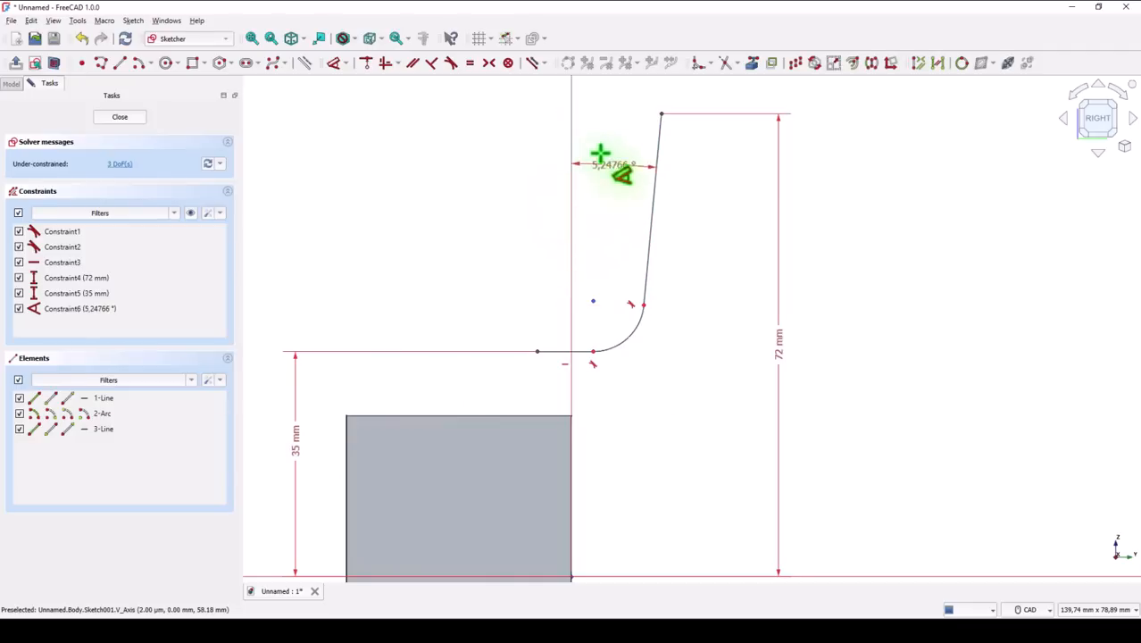
{"action": "left_click", "coordinate": [607, 98]}
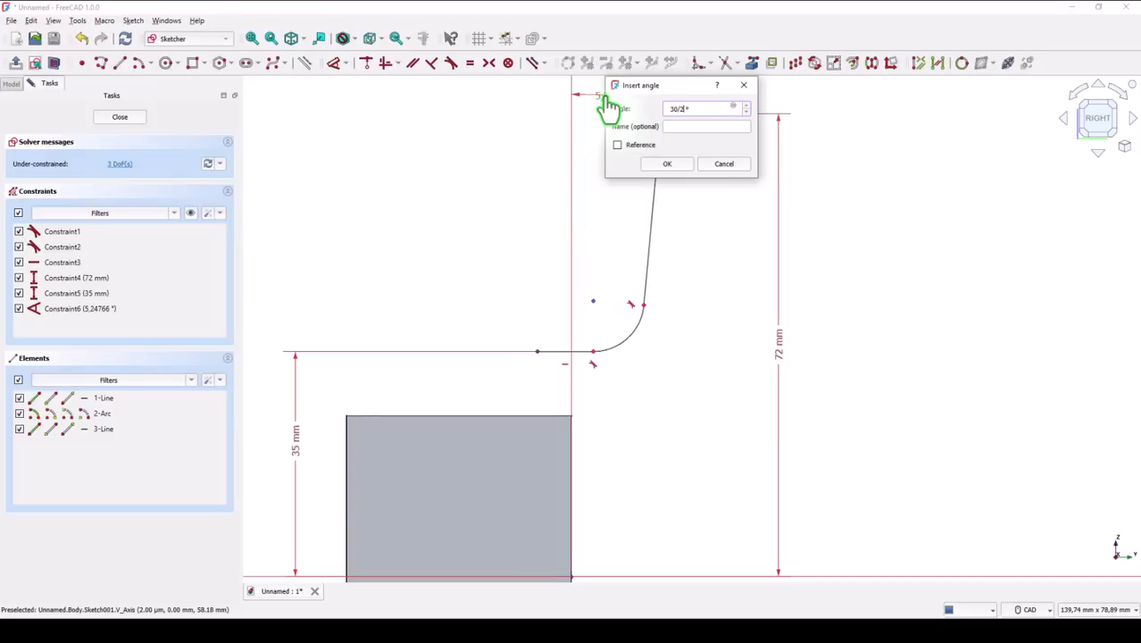
{"action": "type", "text": "30/2"}
{"action": "key", "text": "Return"}
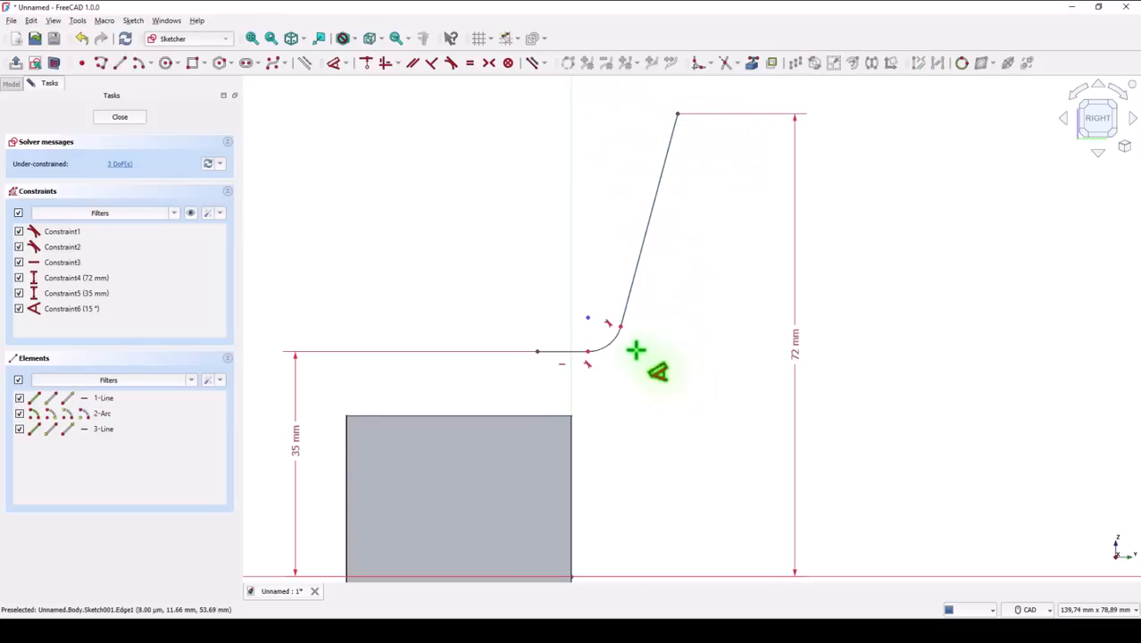
- Dimension the radius of the arc joining the slanted and bottom lines as 10 mm
{"action": "left_click", "coordinate": [613, 340]}
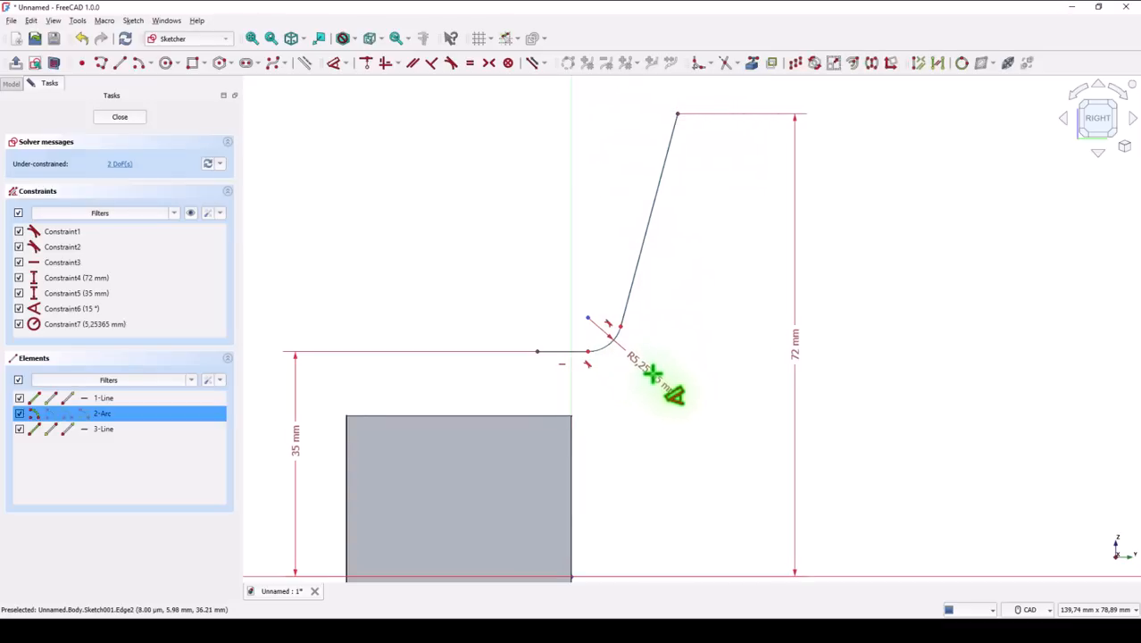
{"action": "left_click", "coordinate": [657, 386]}
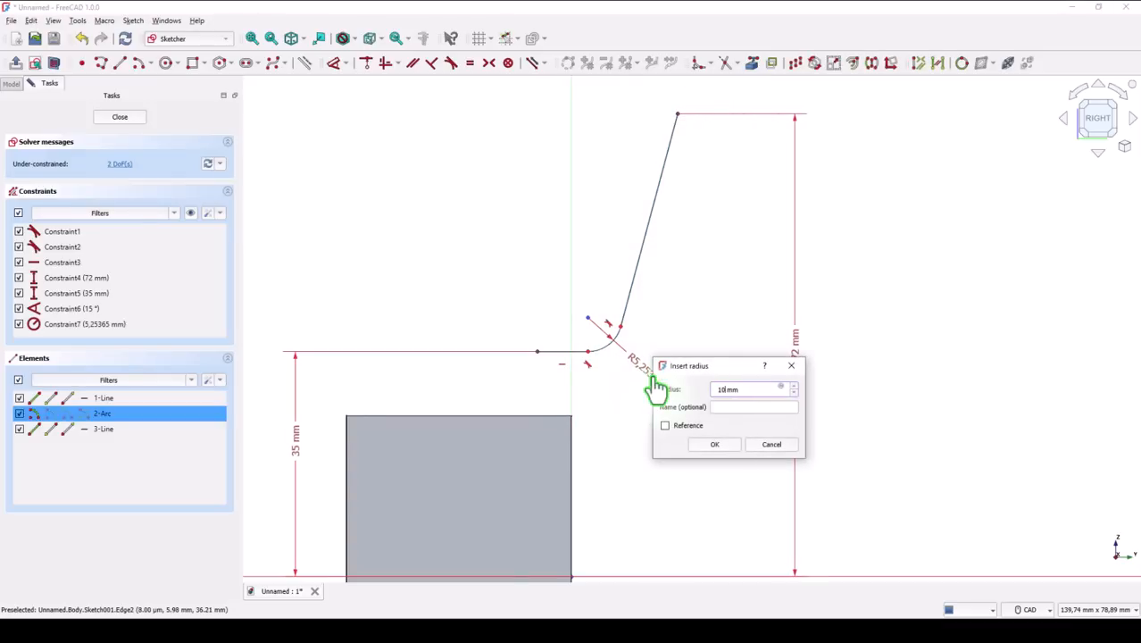
{"action": "key", "text": "Return"}
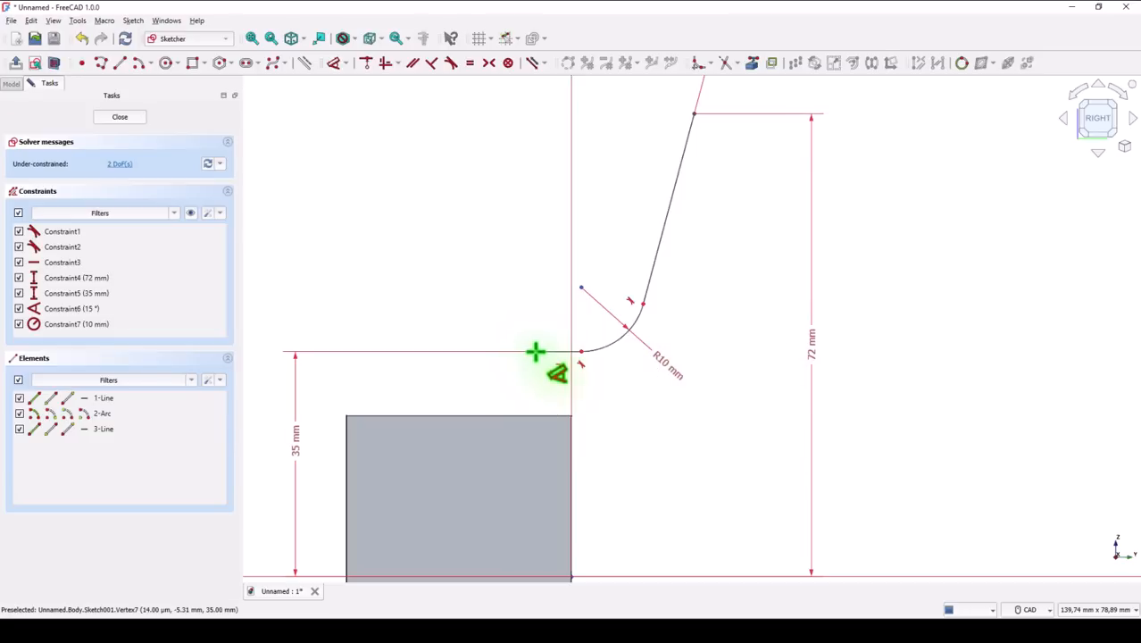
- Set the horizontal distance between the short bottom line's free endpoint and the slanted line's upper endpoint to 20 mm
{"action": "left_click", "coordinate": [536, 352]}
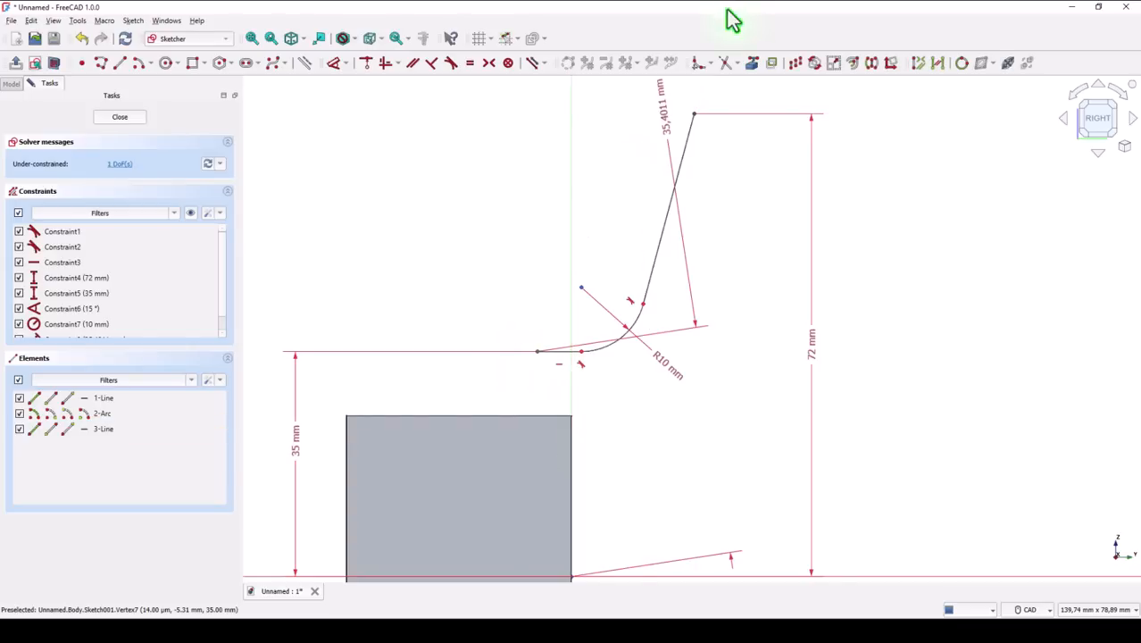
{"action": "left_click", "coordinate": [694, 112]}
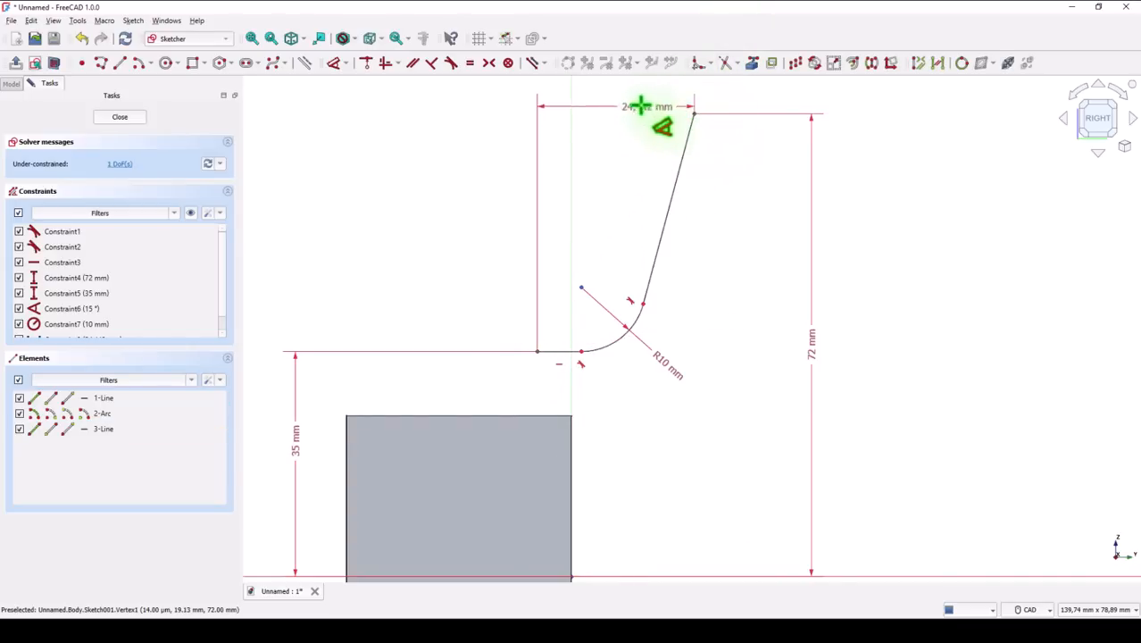
{"action": "left_click", "coordinate": [609, 100]}
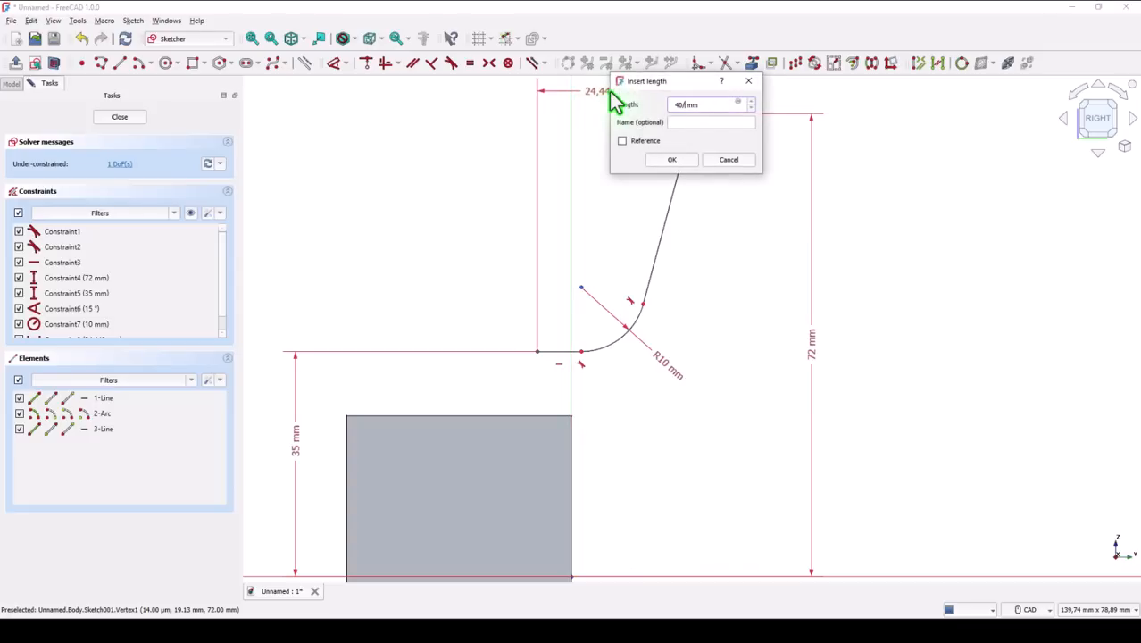
{"action": "type", "text": "20"}
{"action": "key", "text": "Return"}
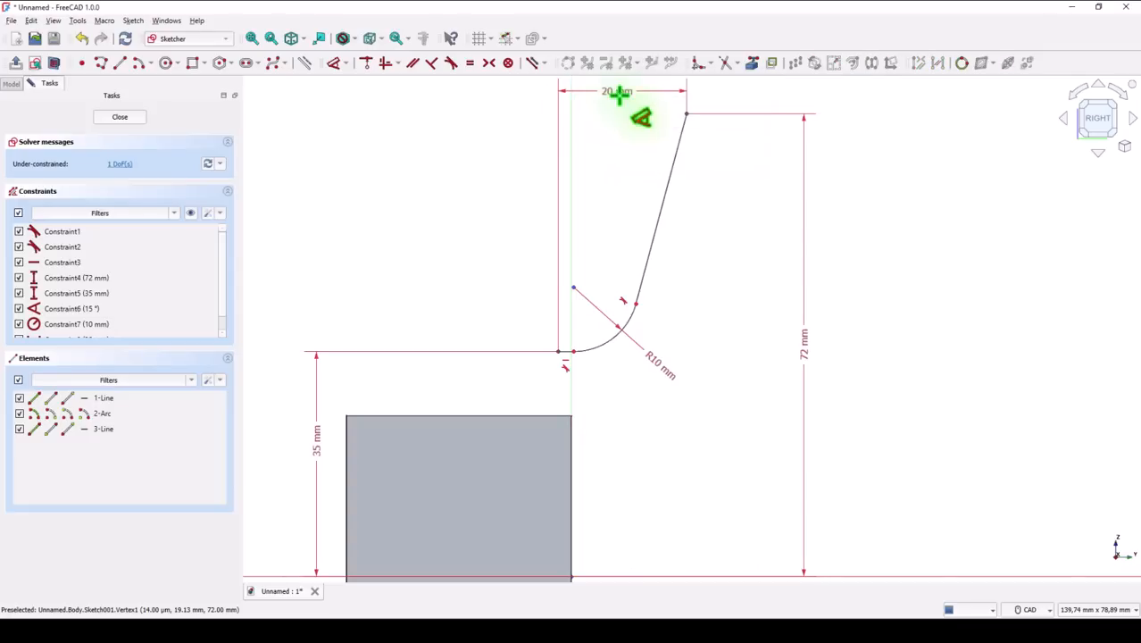
- Set the horizontal distance from the vertical axis to the slanted line's upper endpoint to 24 mm
{"action": "left_click", "coordinate": [682, 126]}
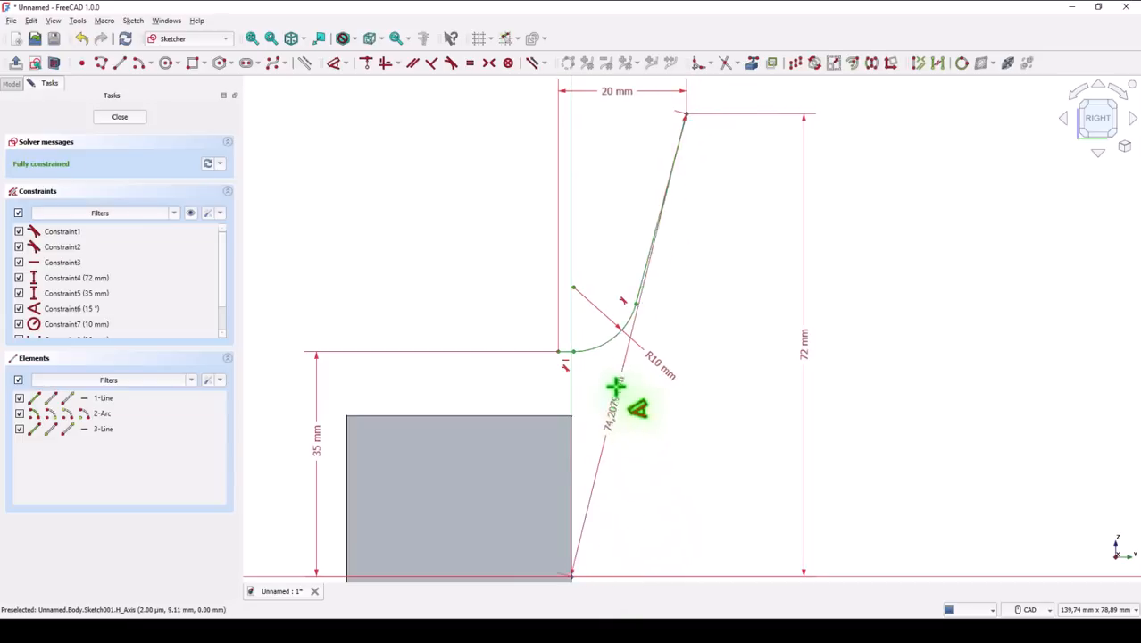
{"action": "middle_click_drag", "start_coordinate": [688, 296], "coordinate": [686, 413]}
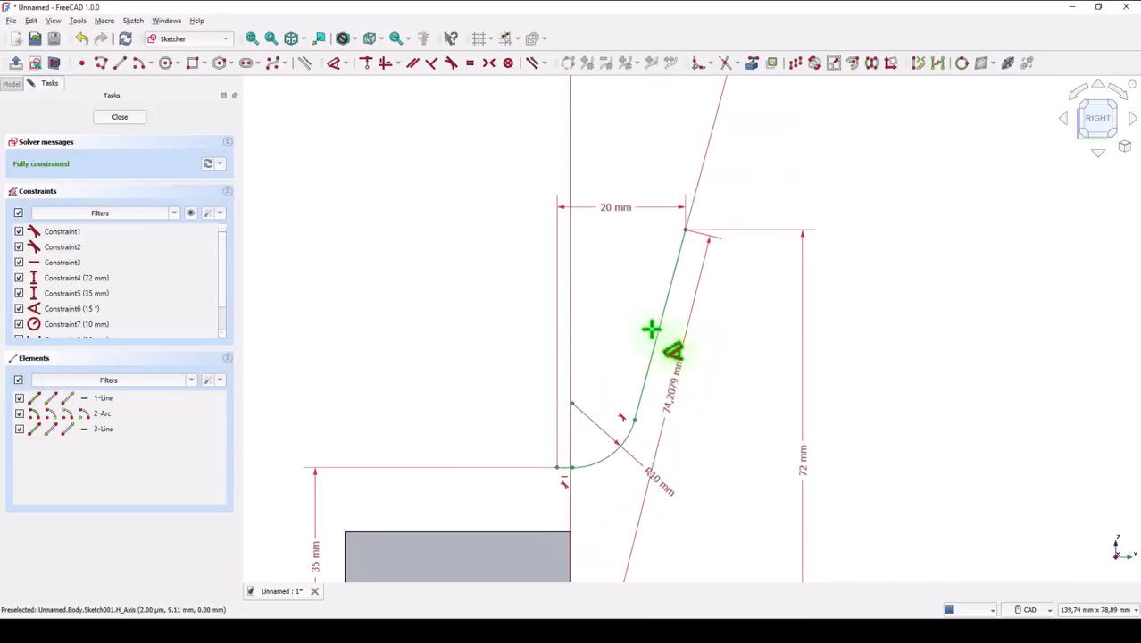
{"action": "left_click", "coordinate": [625, 159]}
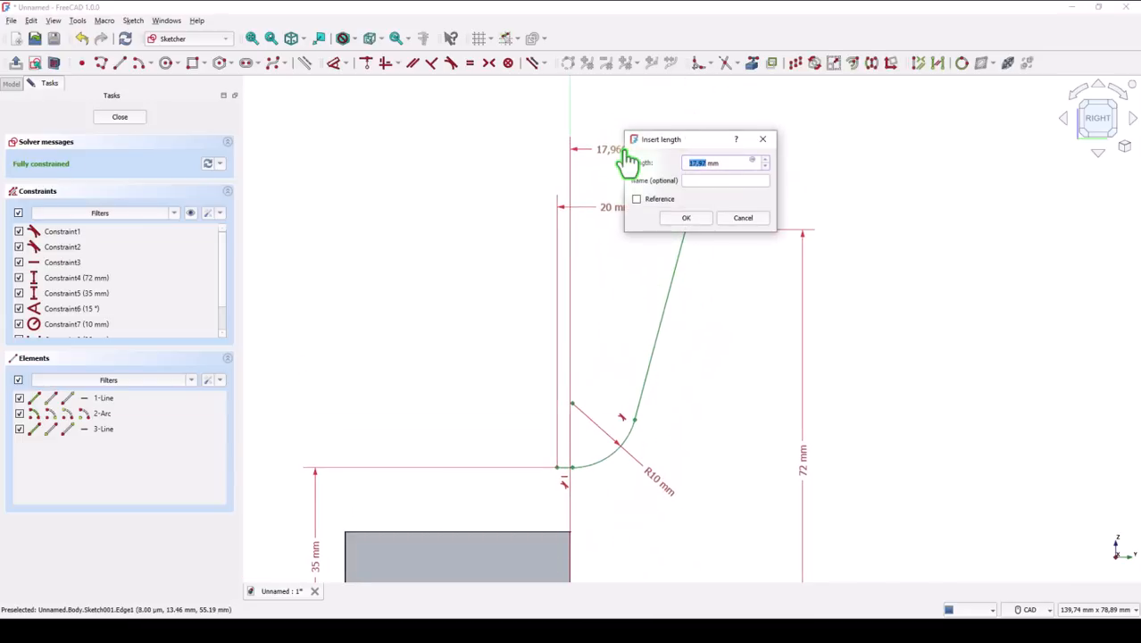
{"action": "key", "text": "Return"}
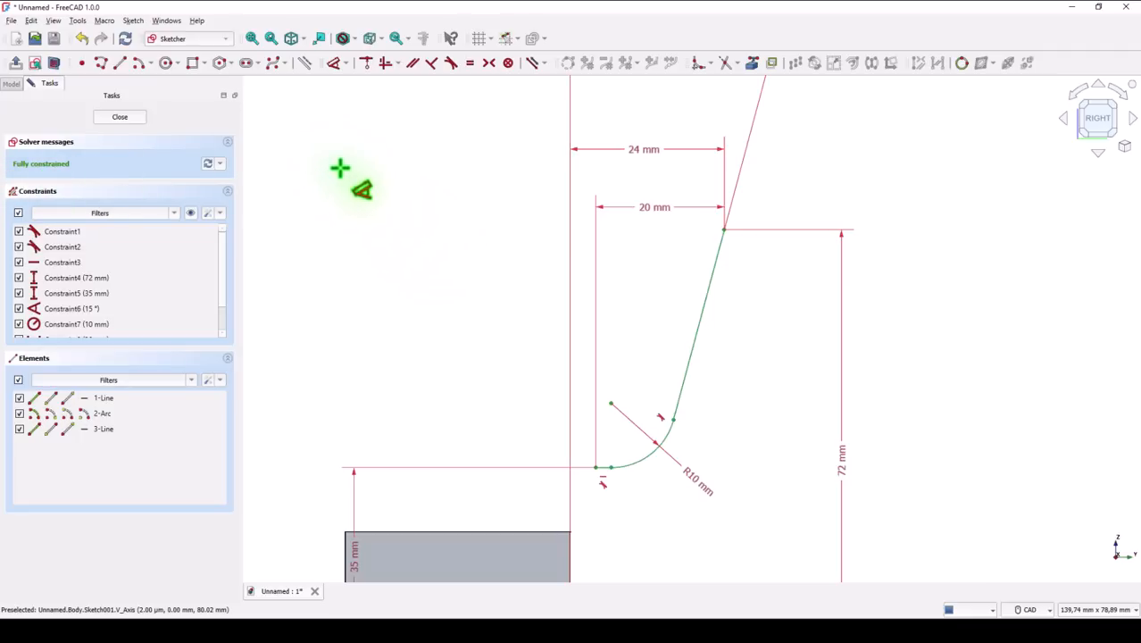
- Draw the inner outline from the slanted line's upper endpoint: short horizontal top, slanted line about 29 mm, tangent arc, horizontal line about 11 mm
{"action": "left_click", "coordinate": [121, 64]}
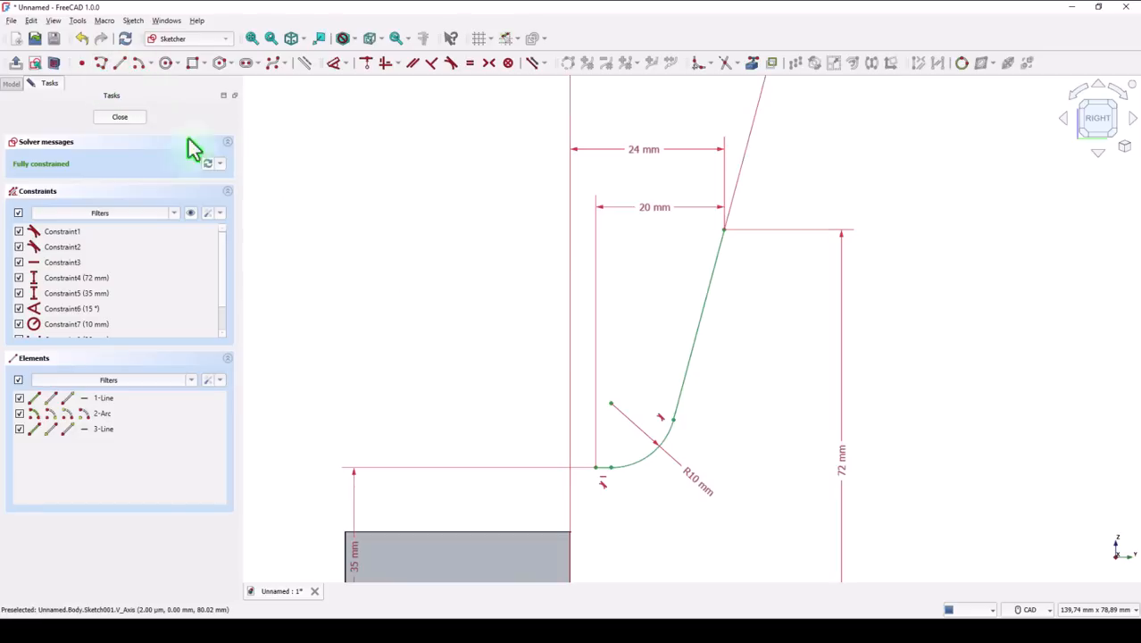
{"action": "left_click", "coordinate": [724, 228]}
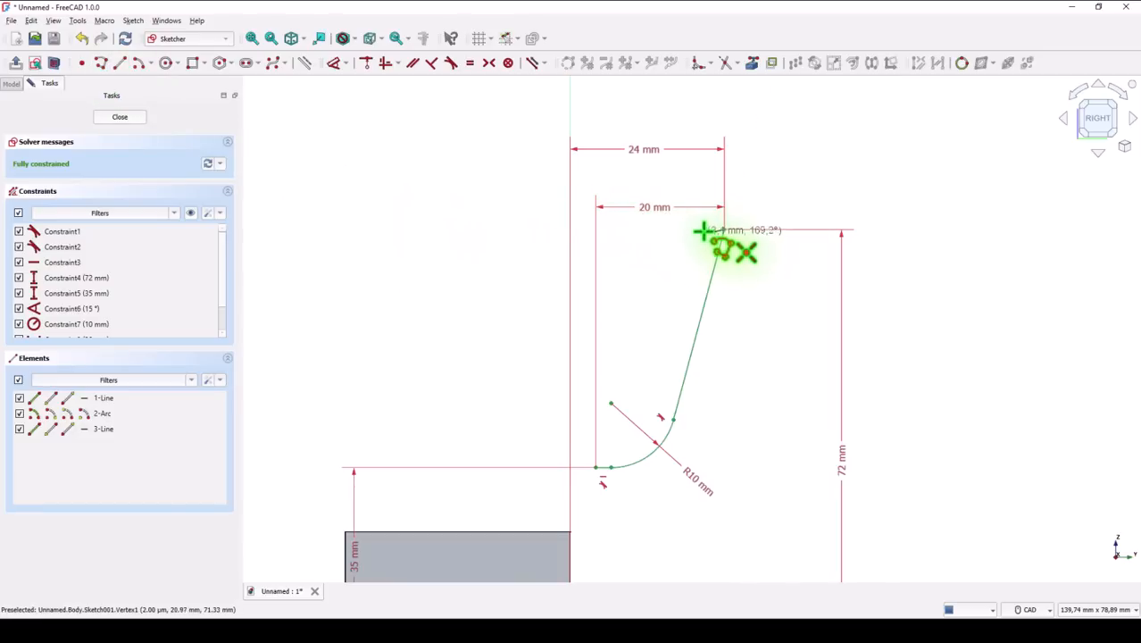
{"action": "left_click", "coordinate": [702, 229]}
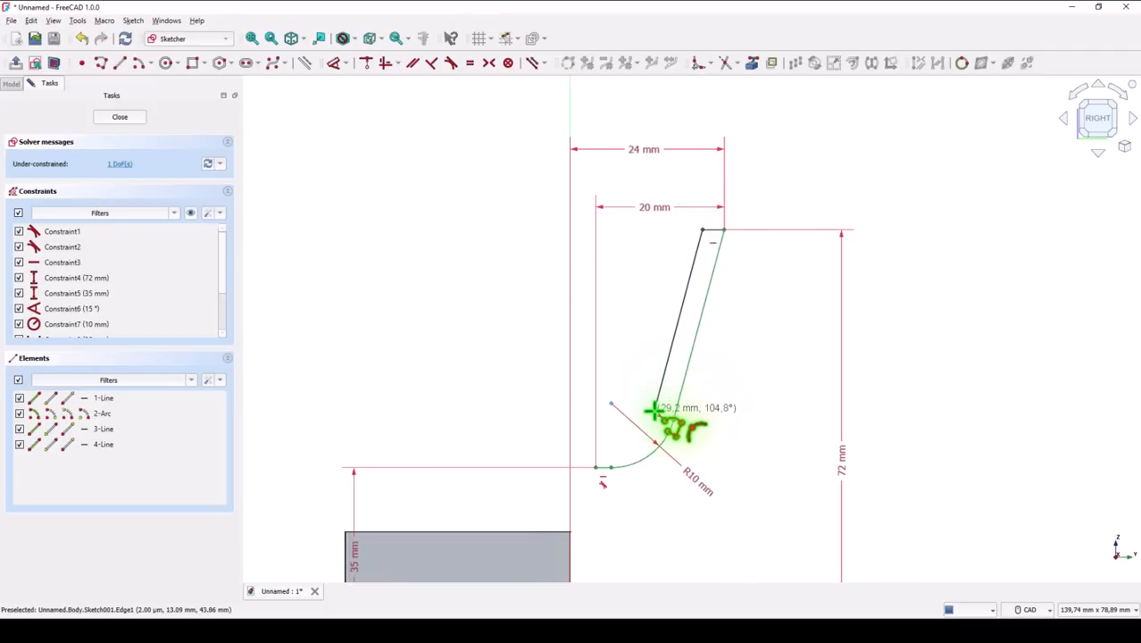
{"action": "left_click", "coordinate": [654, 413]}
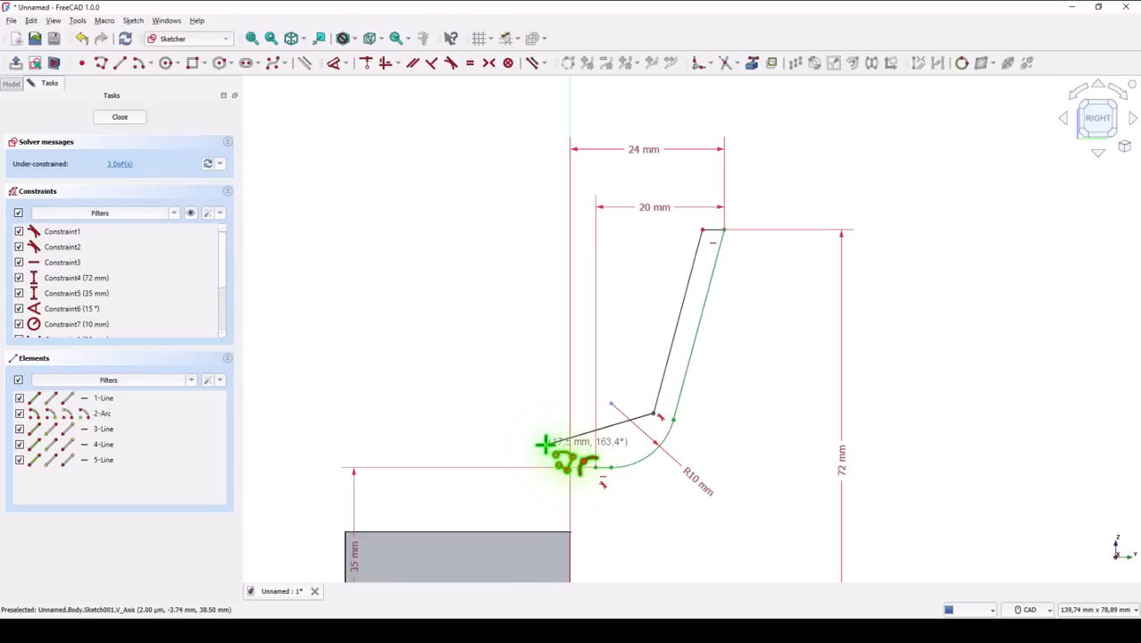
{"action": "key", "text": "m"}
{"action": "key", "text": "m"}
{"action": "key", "text": "m"}
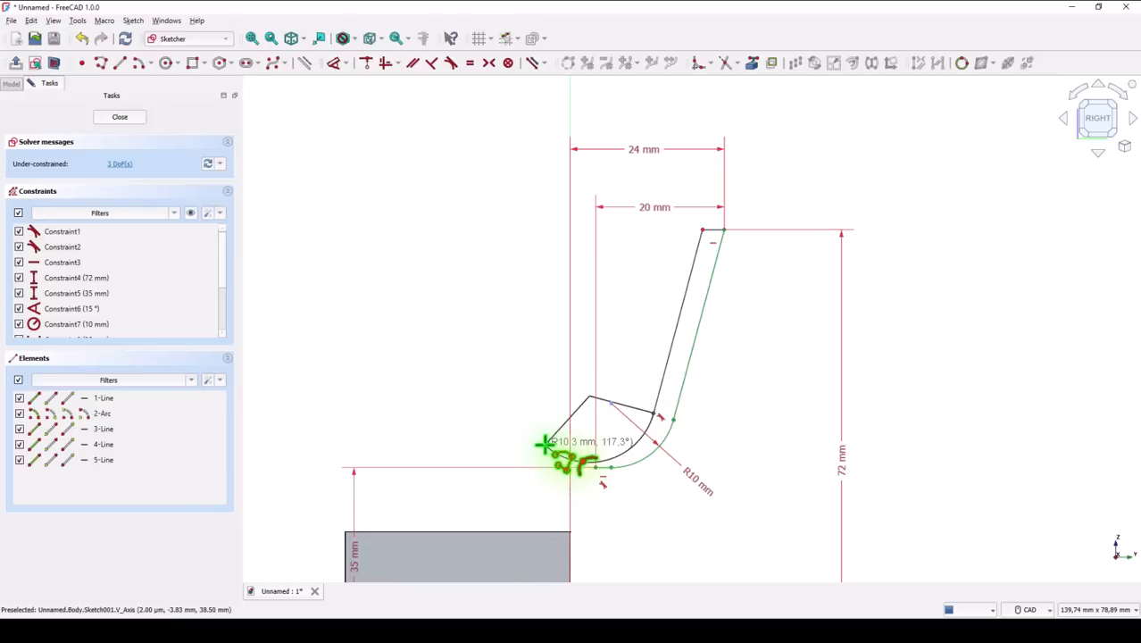
{"action": "left_click", "coordinate": [611, 461]}
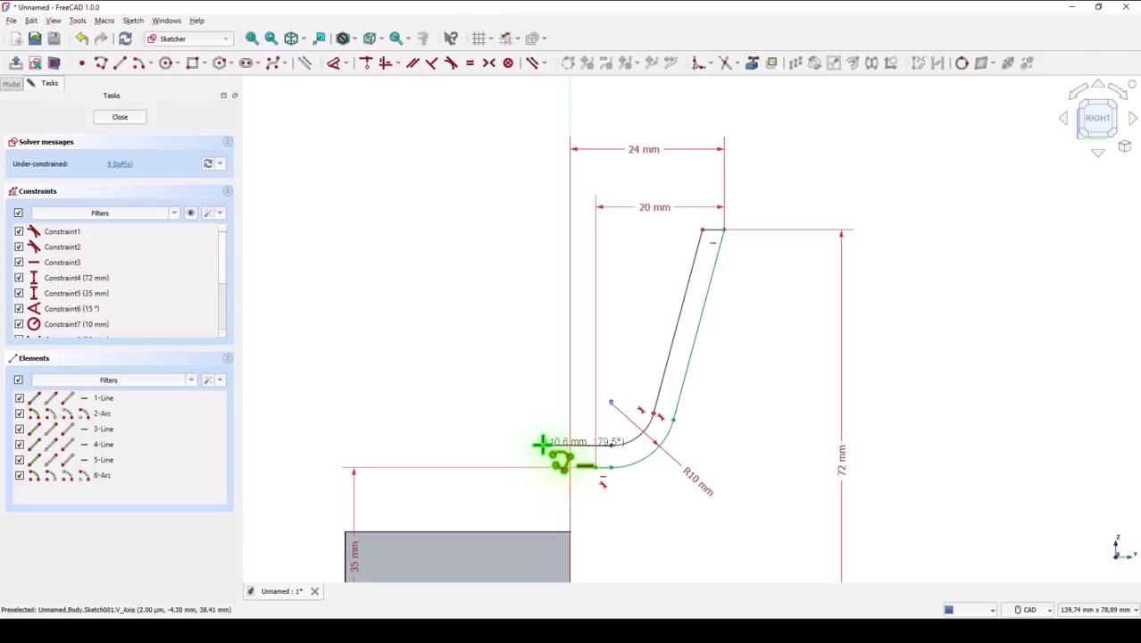
{"action": "left_click", "coordinate": [542, 444]}
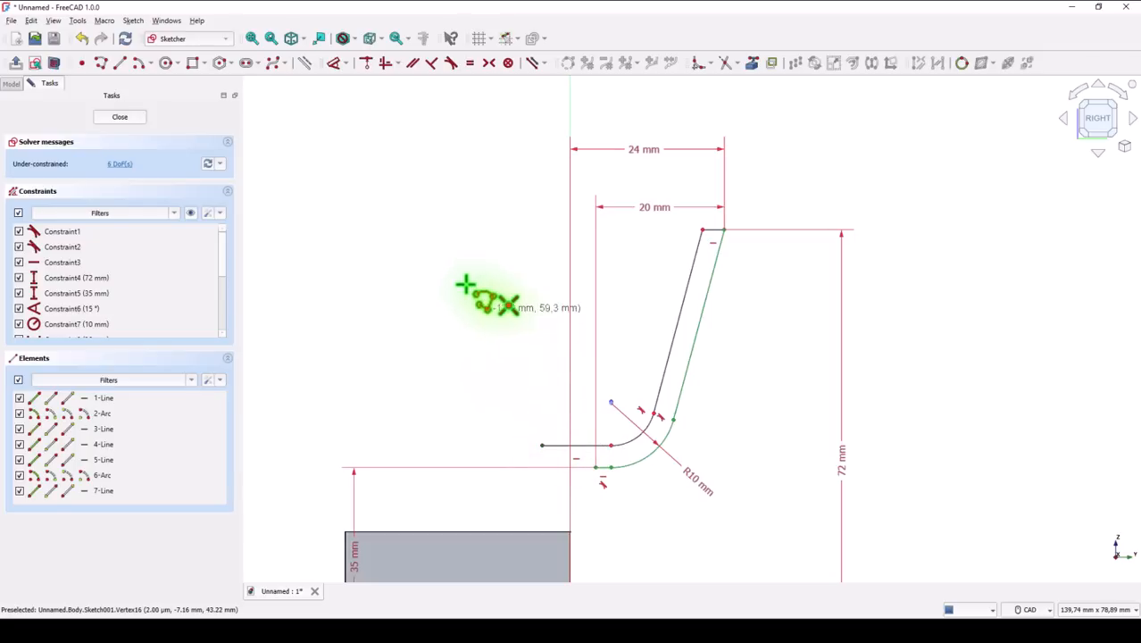
- Constrain the inner bottom line tangent to the inner arc and the inner slanted line parallel to the outer slanted line
{"action": "left_click", "coordinate": [451, 62]}
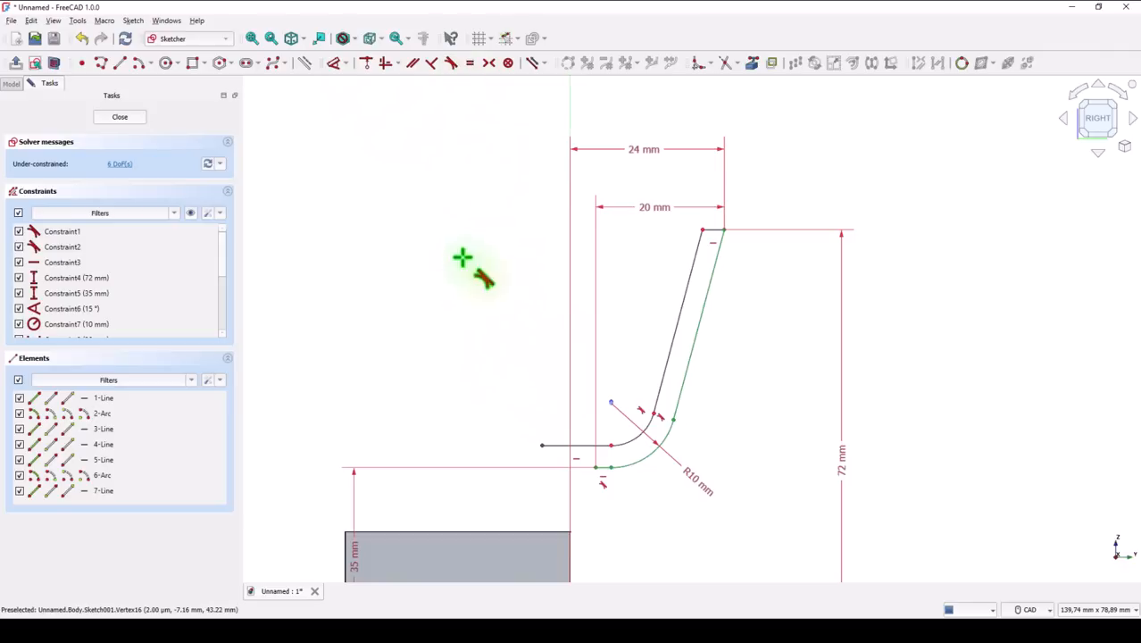
{"action": "left_click", "coordinate": [582, 446]}
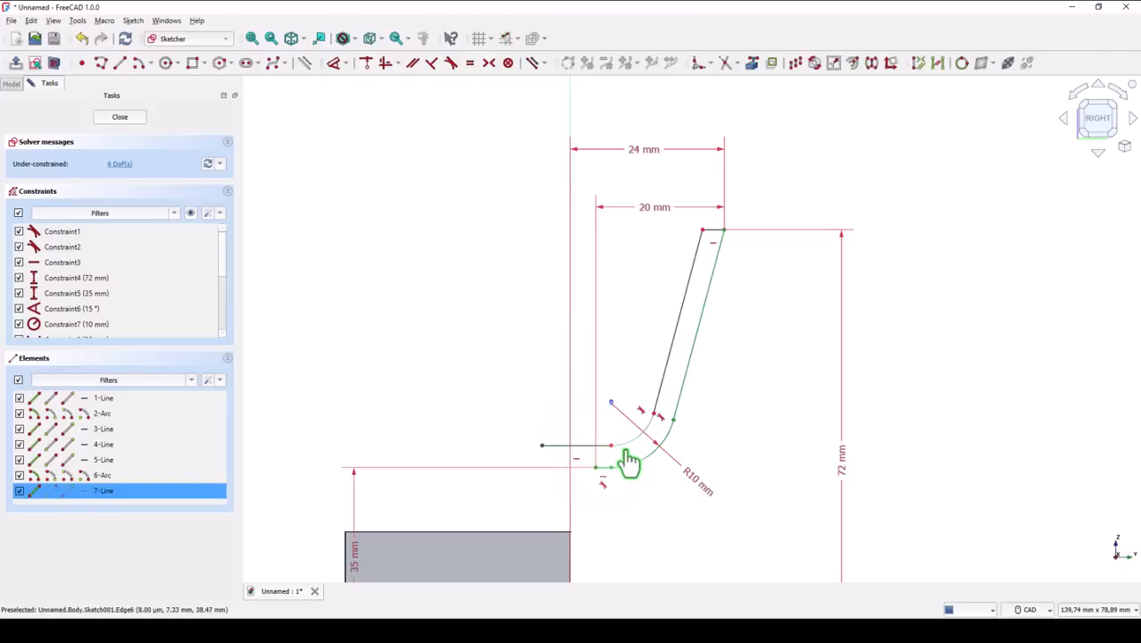
{"action": "left_click", "coordinate": [628, 449]}
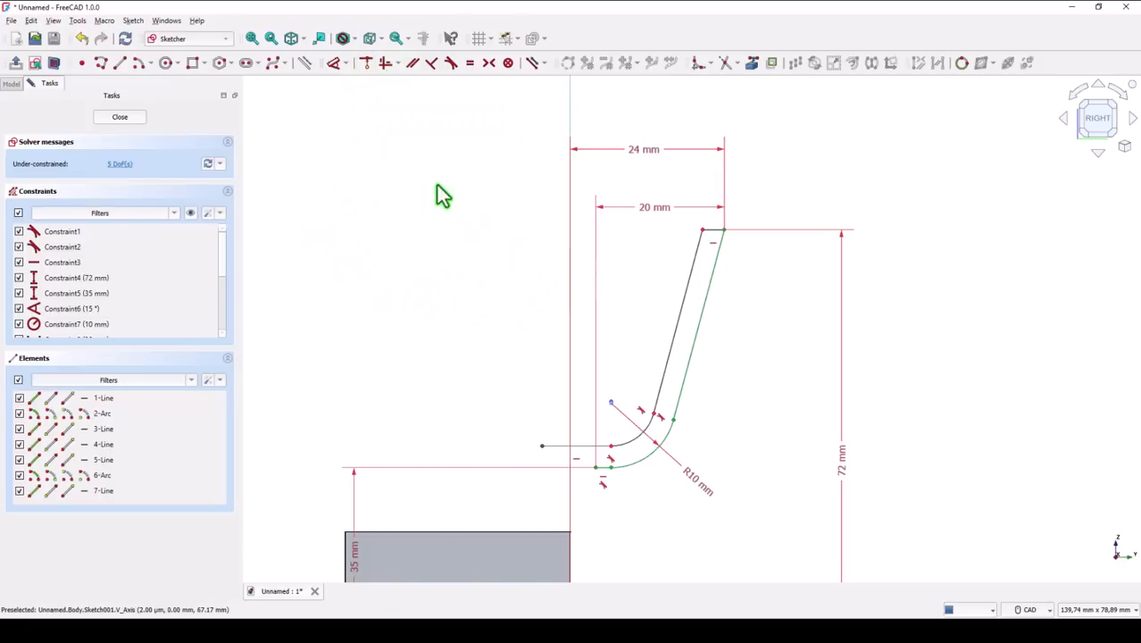
{"action": "left_click", "coordinate": [414, 64]}
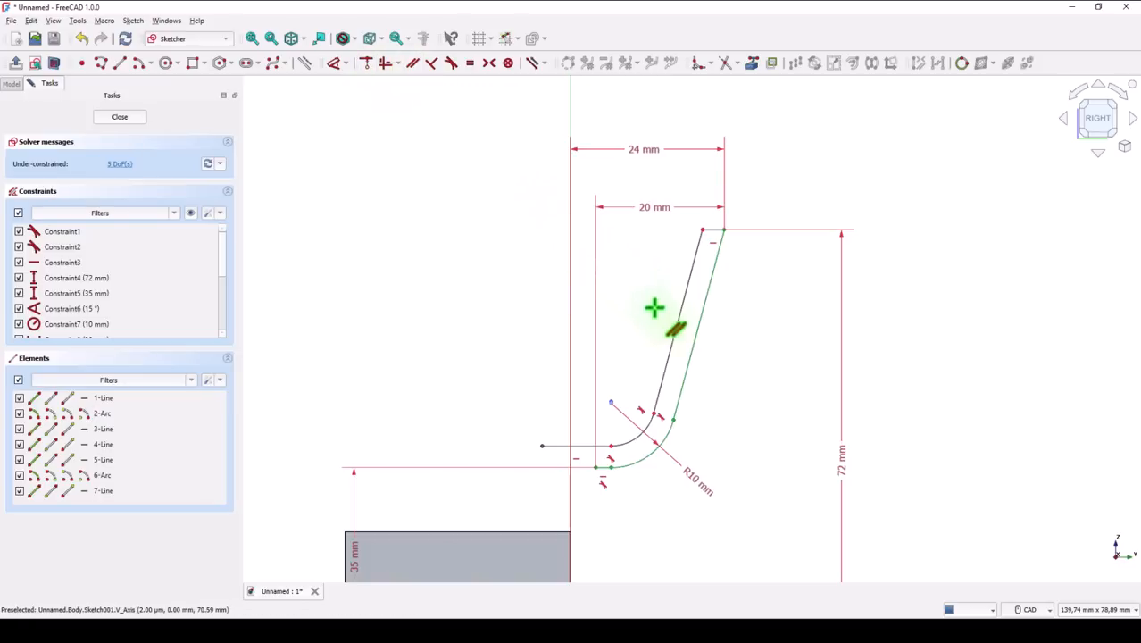
{"action": "left_click", "coordinate": [693, 346]}
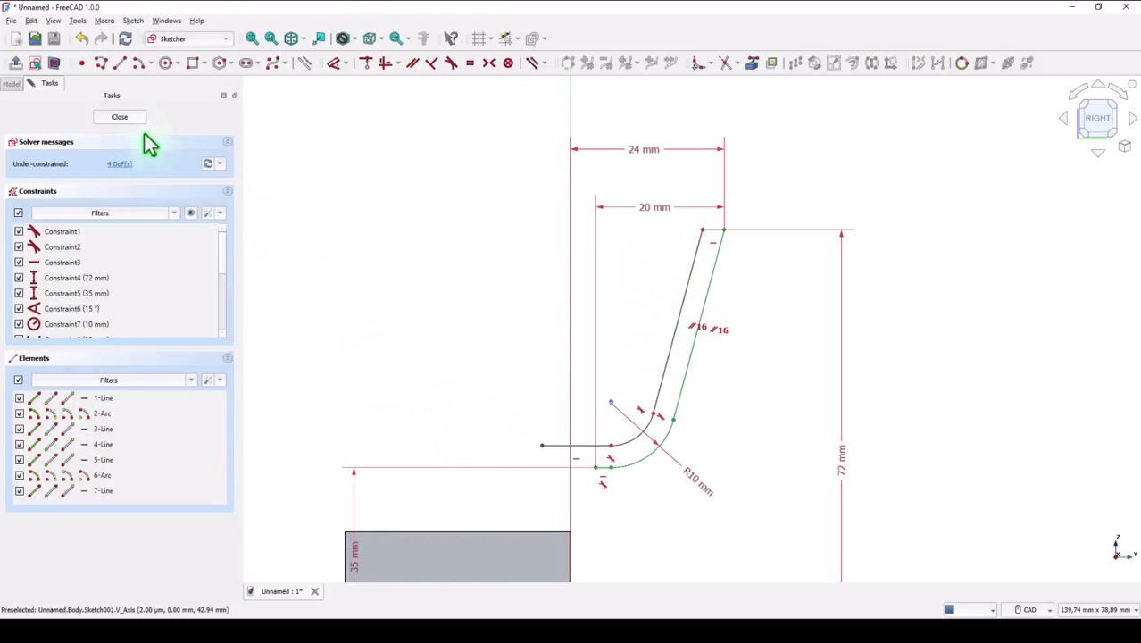
- Close the bottom end with a vertical line between the outer and inner bottom lines, and trim the inner line's overhang
{"action": "left_click", "coordinate": [120, 63]}
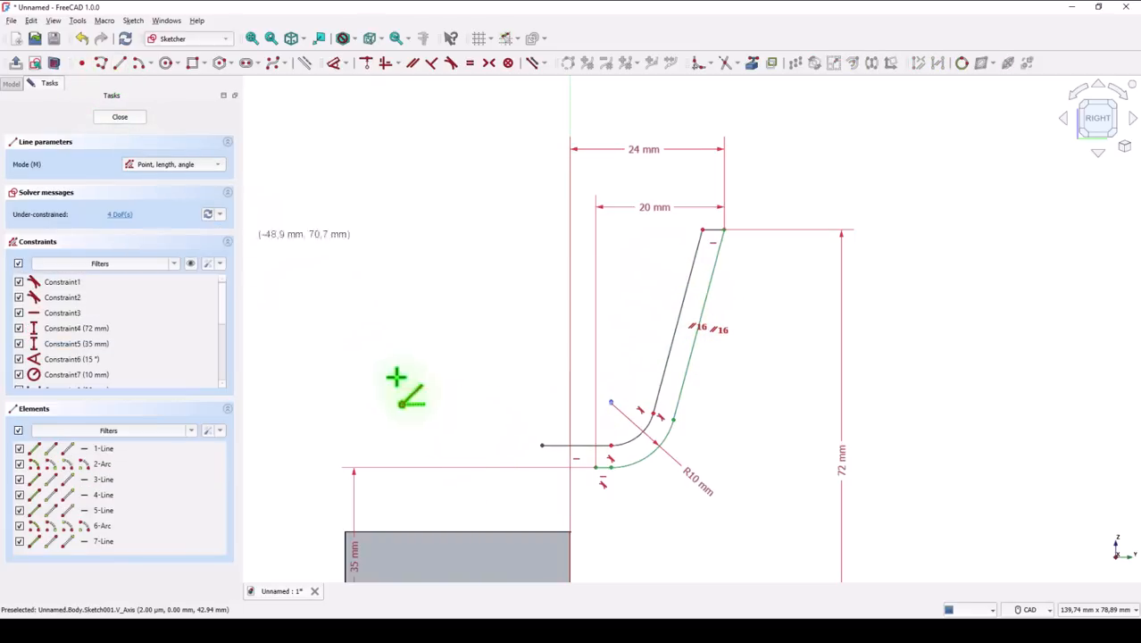
{"action": "left_click", "coordinate": [595, 465]}
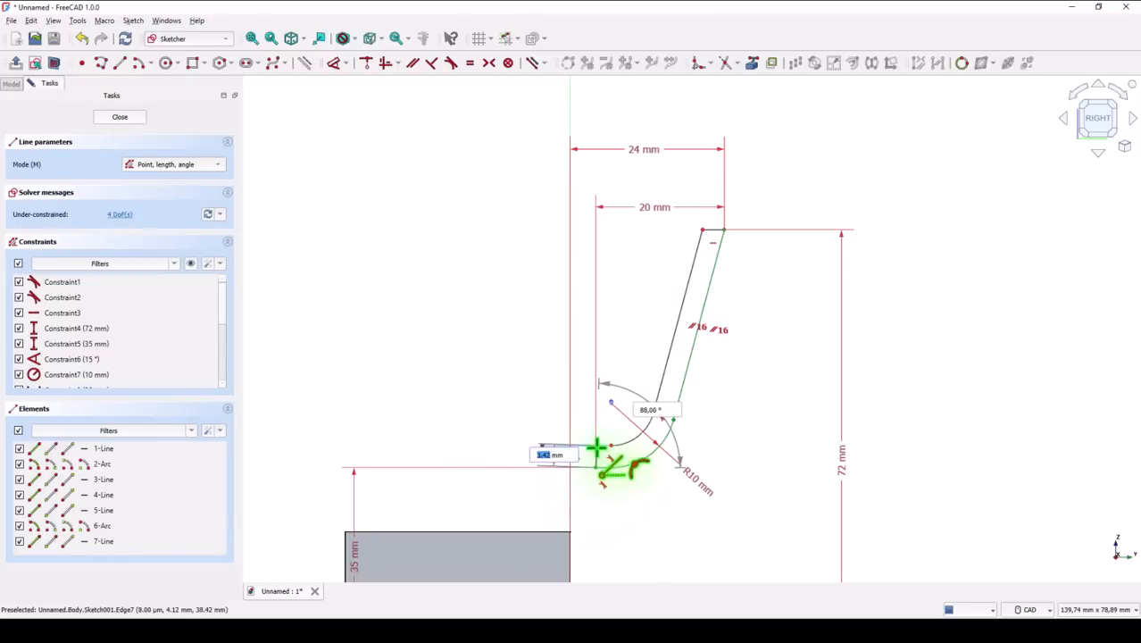
{"action": "left_click", "coordinate": [541, 445]}
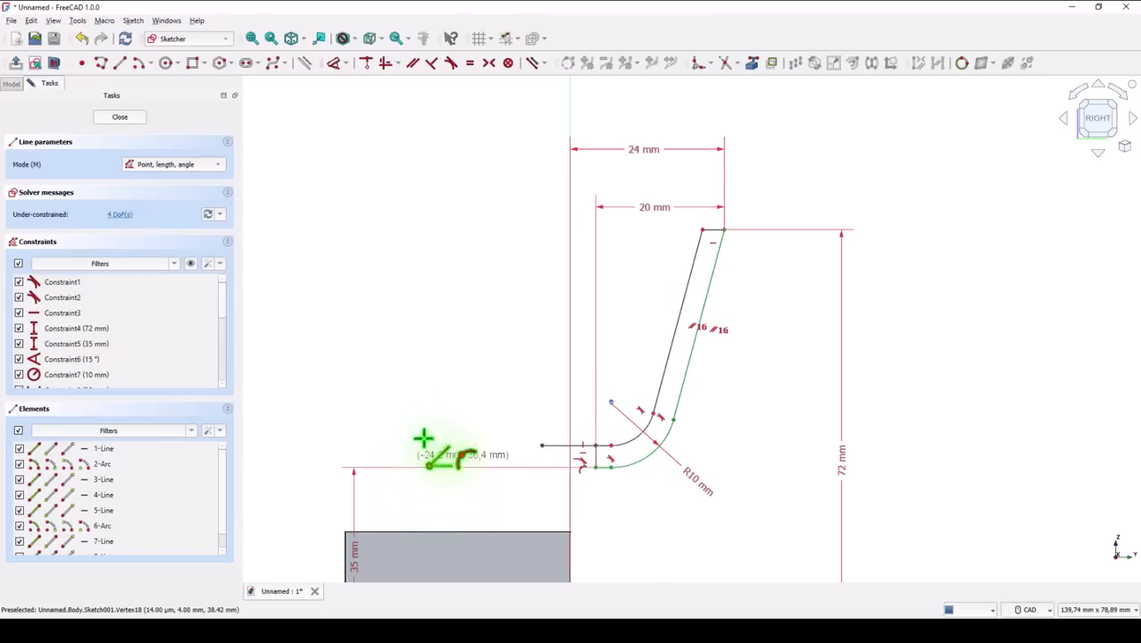
{"action": "left_click", "coordinate": [725, 62]}
{"action": "left_click", "coordinate": [556, 446]}
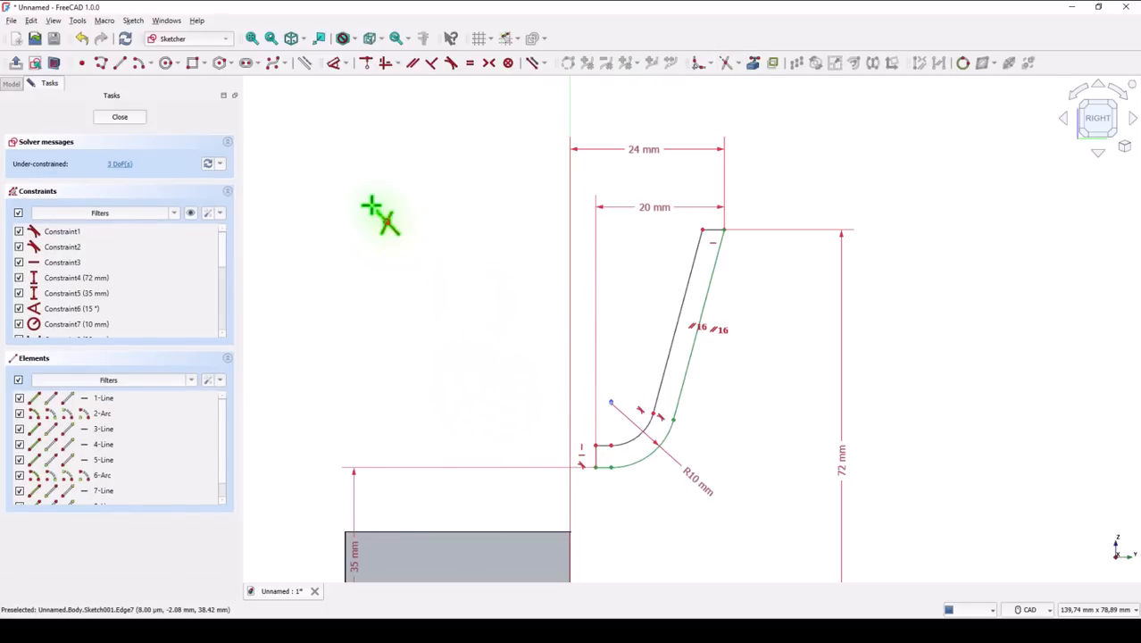
- Dimension the distance between the two parallel slanted lines as 4 mm
{"action": "left_click", "coordinate": [332, 63]}
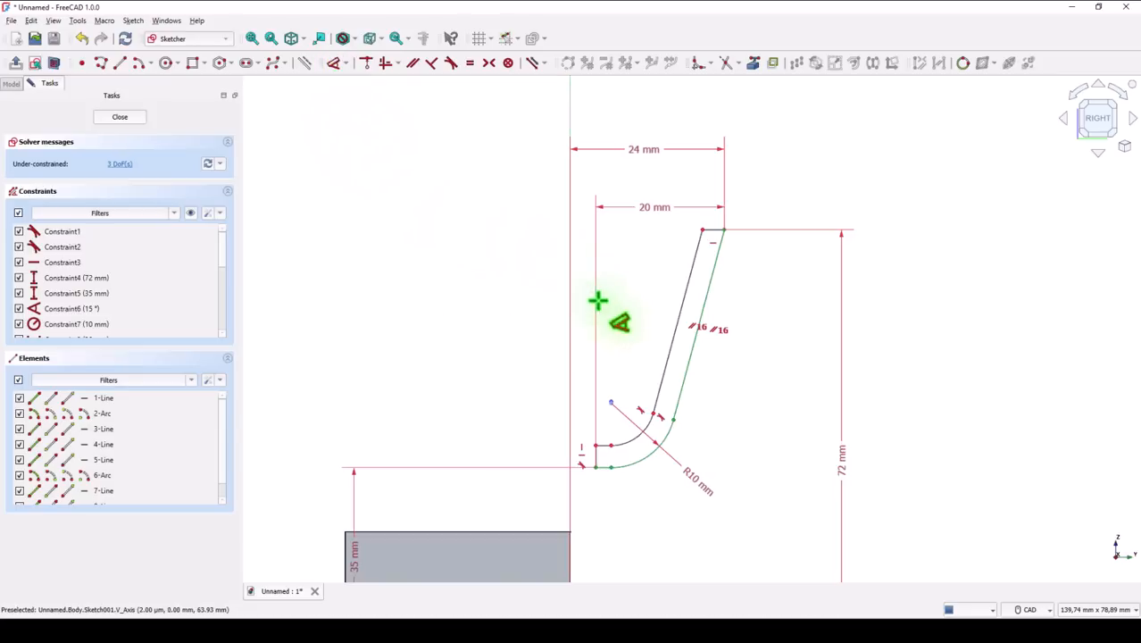
{"action": "left_click", "coordinate": [662, 369]}
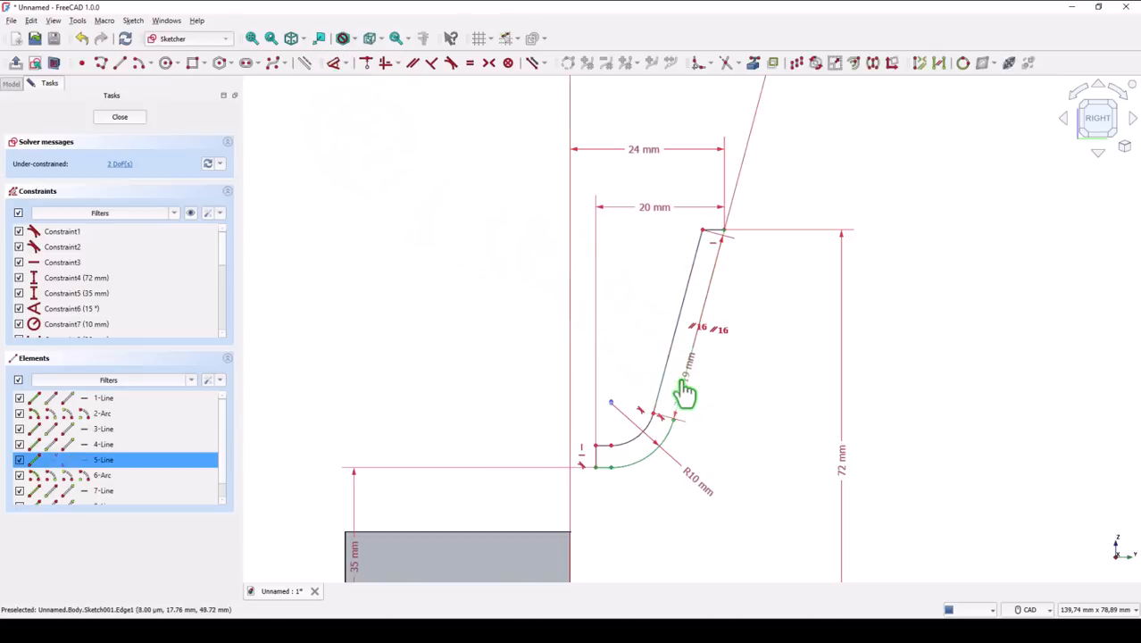
{"action": "left_click", "coordinate": [684, 380]}
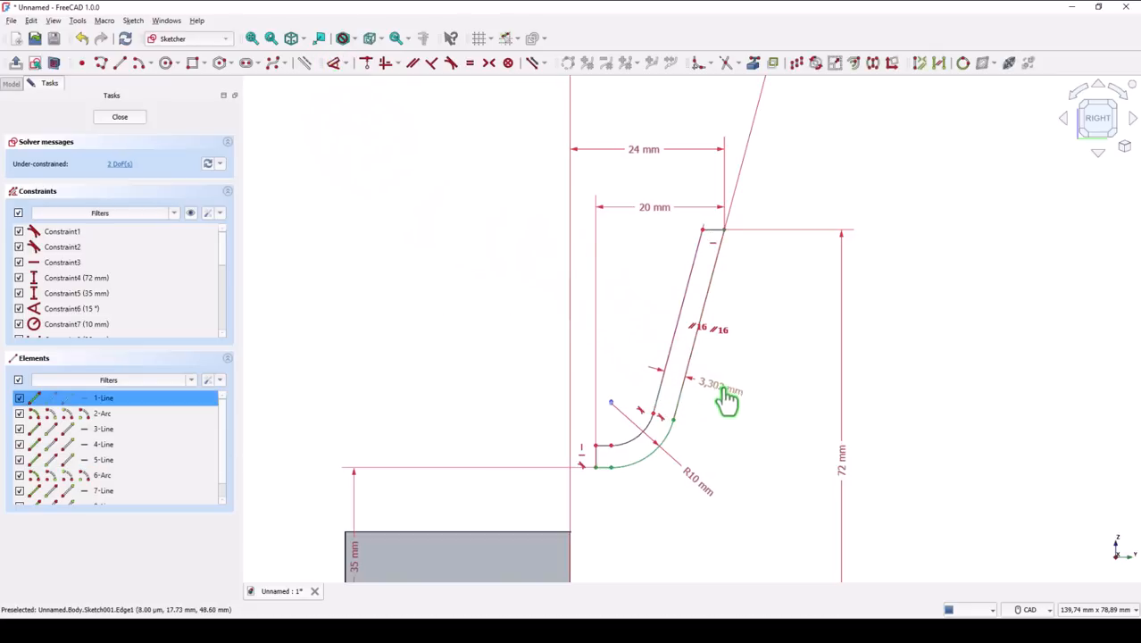
{"action": "left_click", "coordinate": [726, 398]}
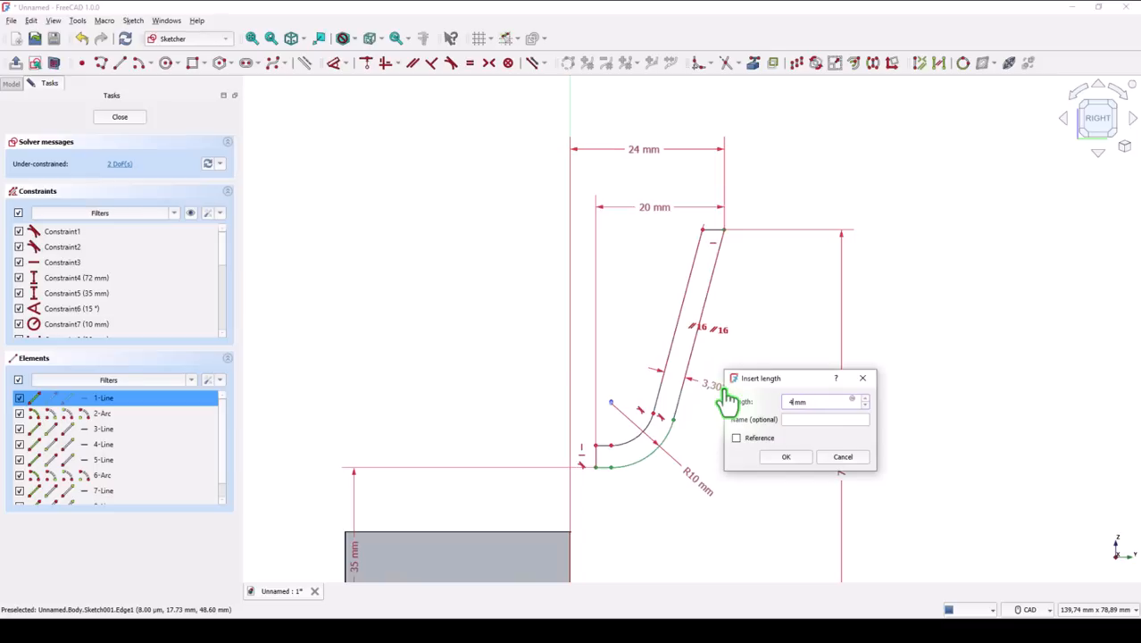
{"action": "key", "text": "Return"}
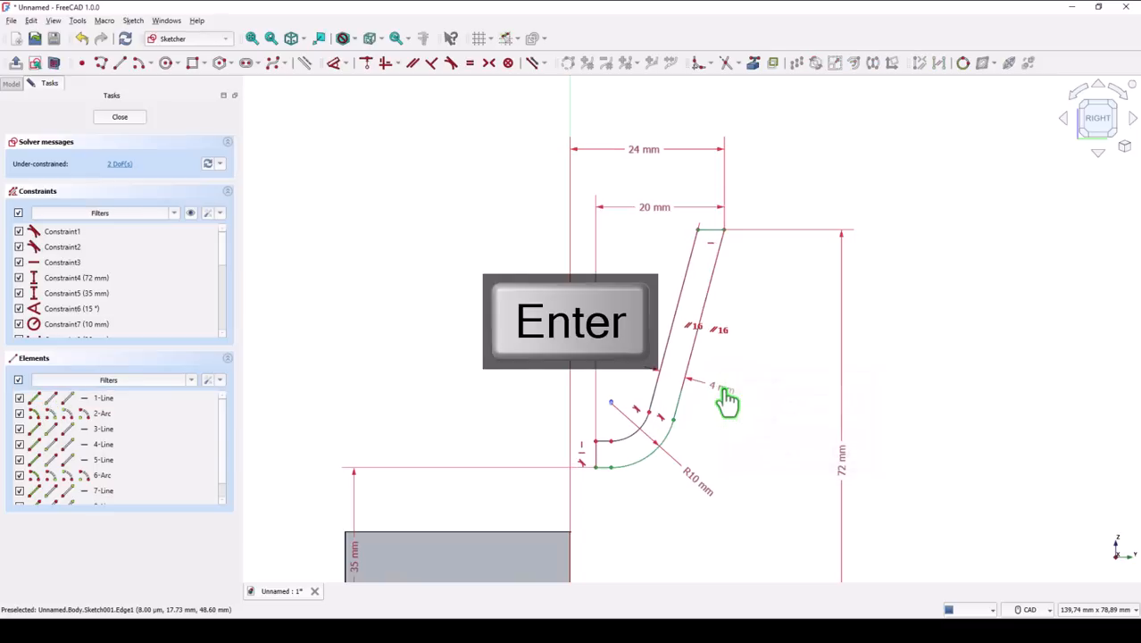
- Dimension the vertical distance between the inner and outer bottom lines as 4 mm
{"action": "left_click", "coordinate": [600, 469]}
{"action": "left_click", "coordinate": [514, 395]}
{"action": "key", "text": "Return"}
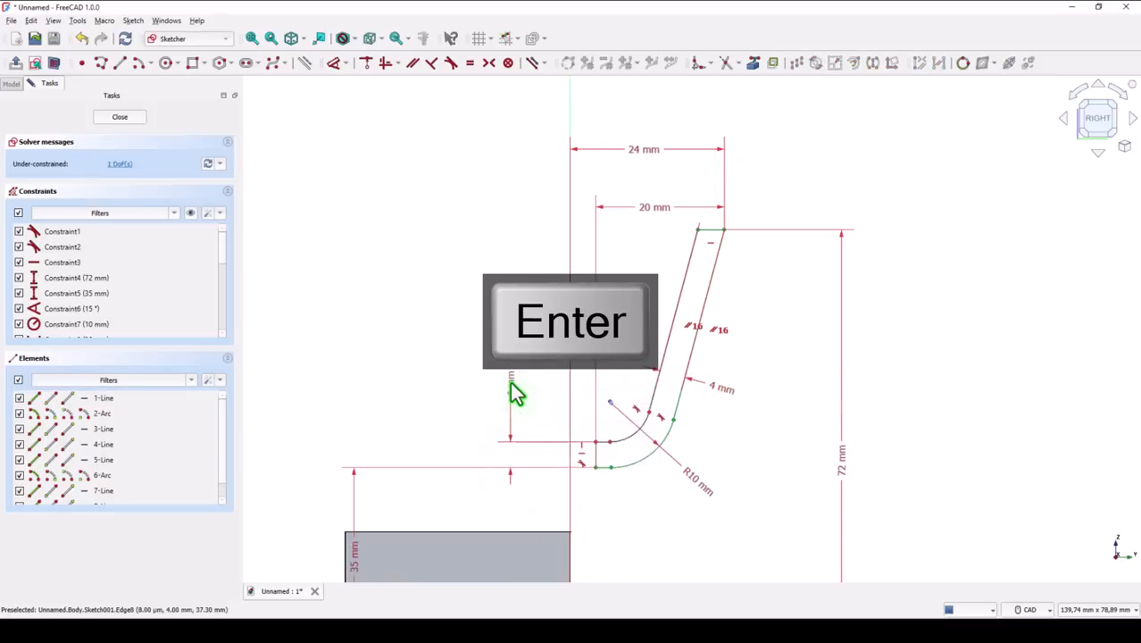
- Dimension the radius of the inner arc as 6 mm
{"action": "left_click", "coordinate": [631, 442]}
{"action": "left_click", "coordinate": [665, 526]}
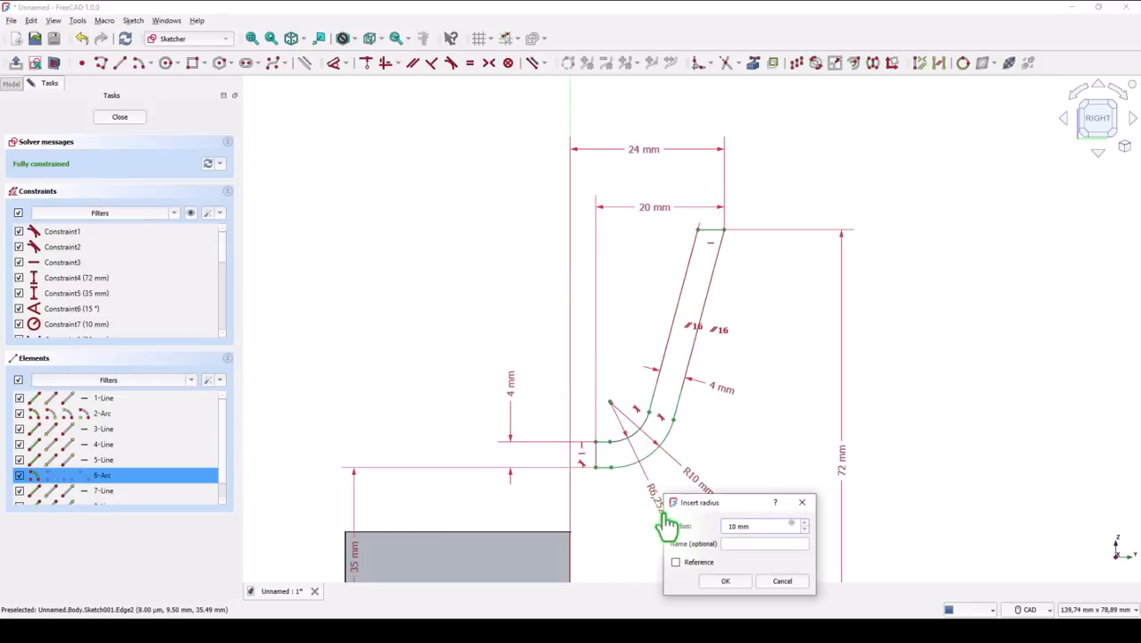
{"action": "key", "text": "Return"}
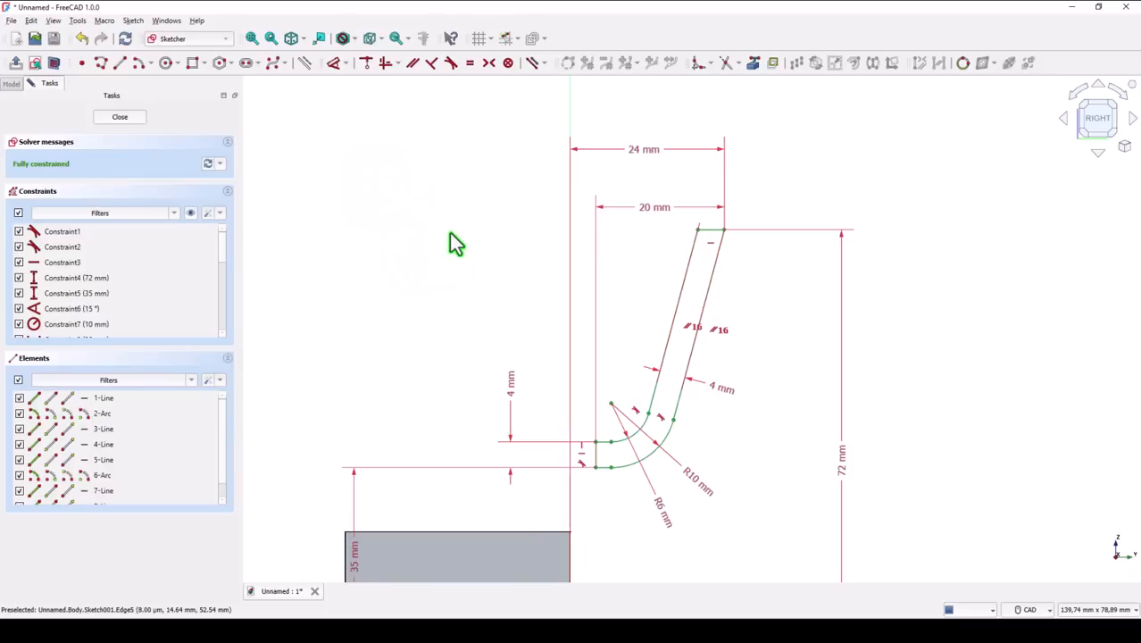
- Mirror the whole profile about its short vertical end line and bring the mirrored 4 mm wall dimension closer to the wall
{"action": "mouse_move", "coordinate": [543, 178]}
{"action": "left_mouse_down"}
{"action": "mouse_move", "coordinate": [565, 313]}
{"action": "mouse_move", "coordinate": [696, 492]}
{"action": "mouse_move", "coordinate": [747, 491]}
{"action": "left_mouse_up"}
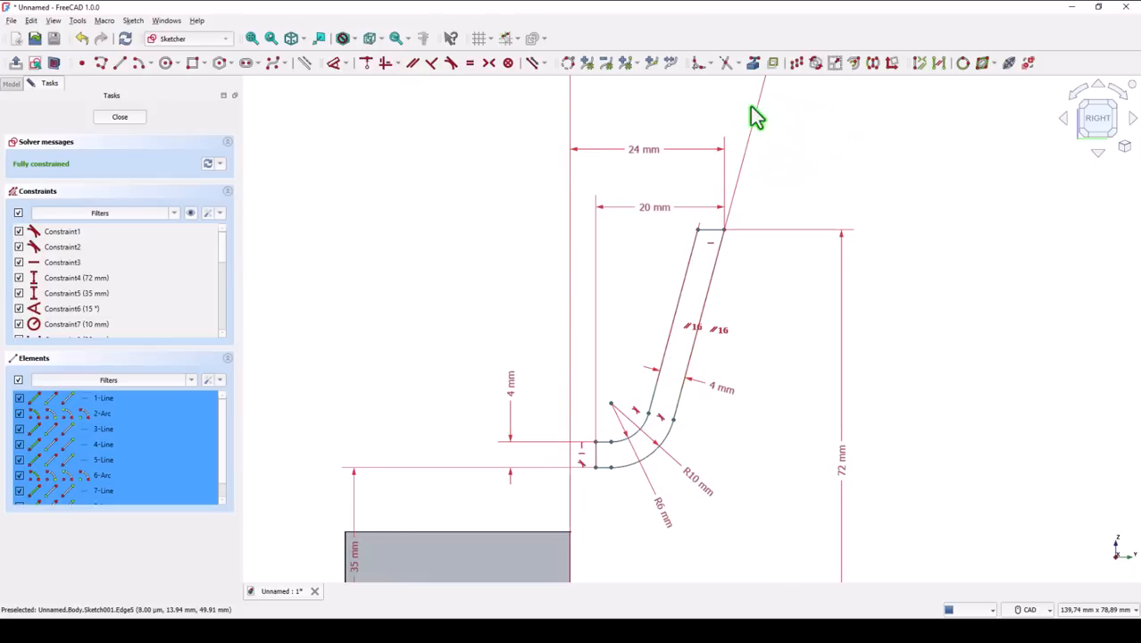
{"action": "left_click", "coordinate": [876, 66]}
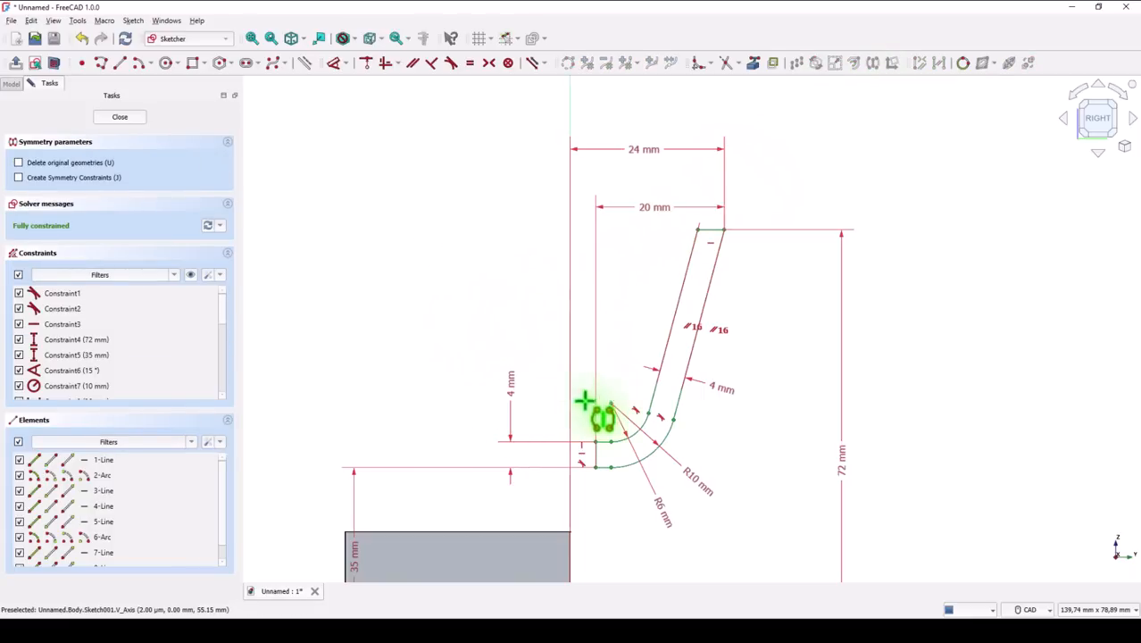
{"action": "left_click", "coordinate": [593, 460]}
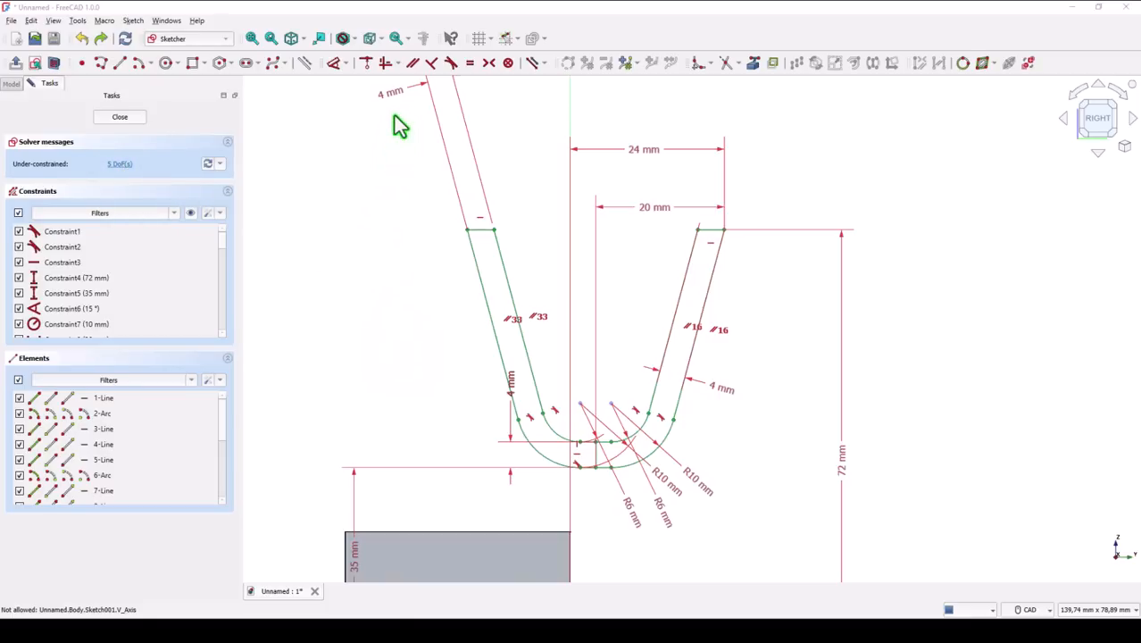
{"action": "left_click_drag", "start_coordinate": [392, 97], "coordinate": [420, 191]}
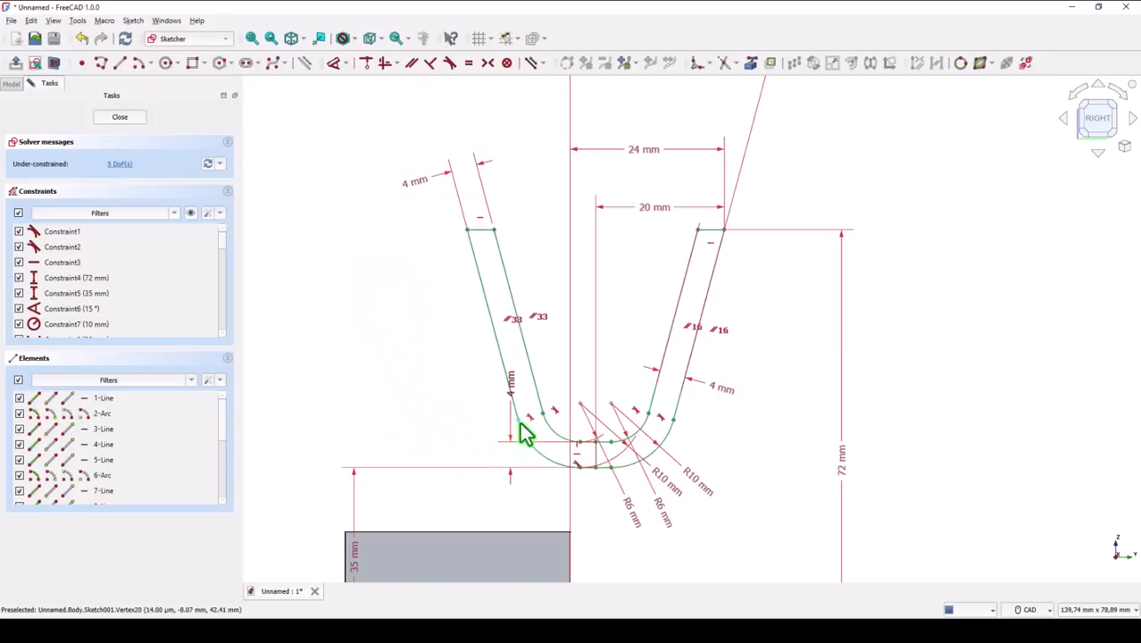
- Pull the mirrored half slightly apart and constrain its inner bottom line's free endpoint onto the original inner bottom line
{"action": "left_click_drag", "start_coordinate": [522, 436], "coordinate": [519, 439]}
{"action": "scroll", "coordinate": [607, 458], "scroll_direction": "up", "scroll_amount": 3}
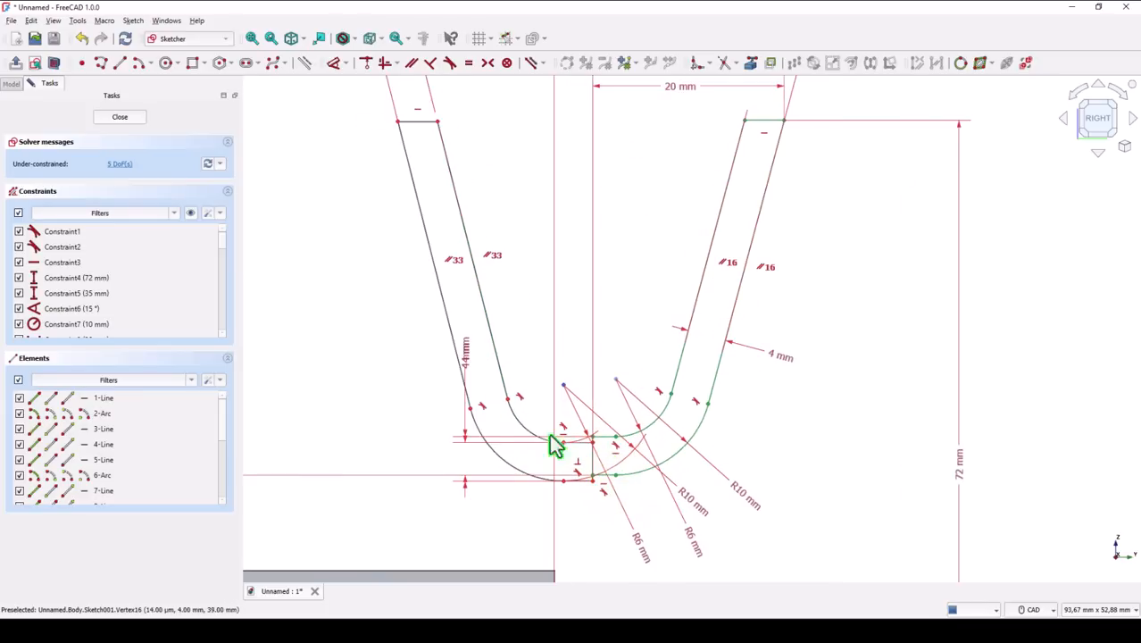
{"action": "left_click", "coordinate": [364, 64]}
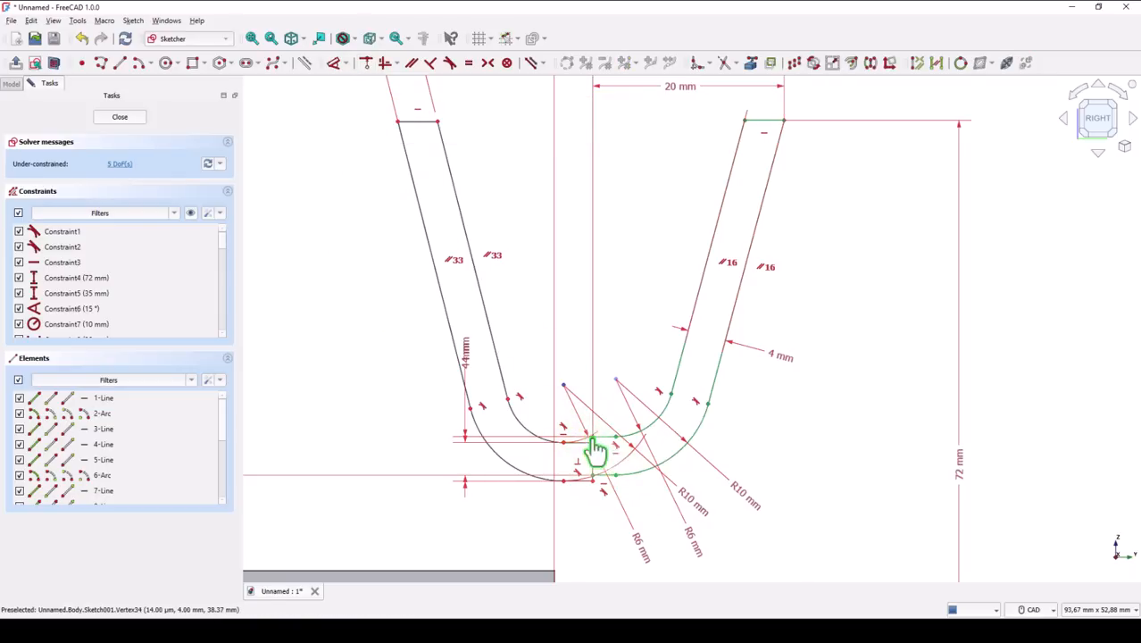
{"action": "scroll", "coordinate": [592, 442], "scroll_direction": "up", "scroll_amount": 5}
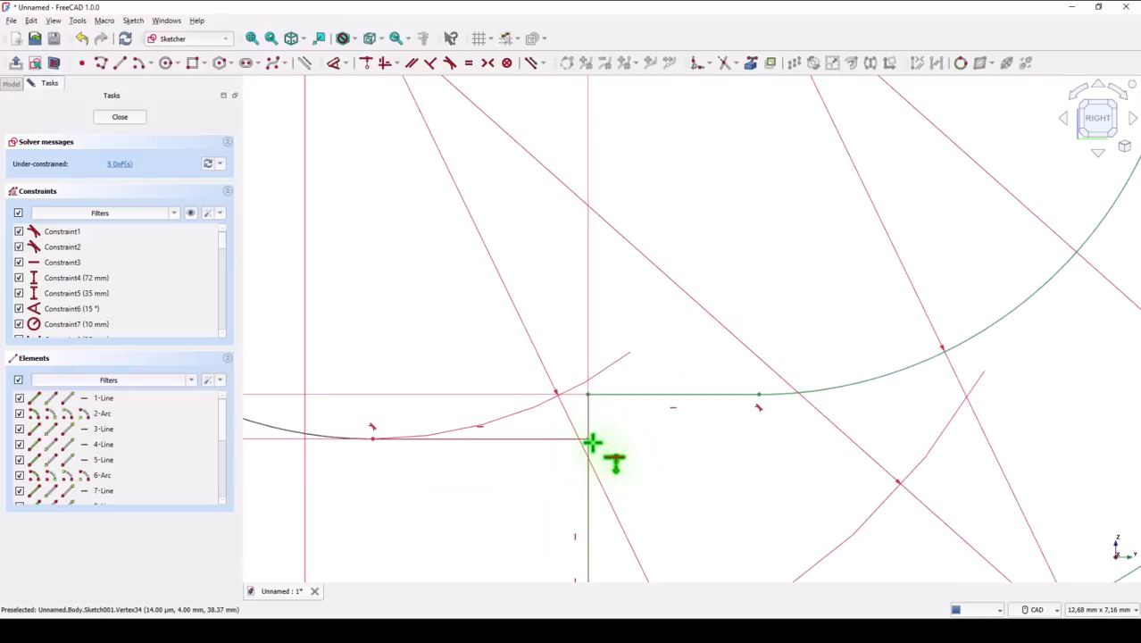
{"action": "left_click", "coordinate": [604, 395]}
{"action": "scroll", "coordinate": [601, 446], "scroll_direction": "down", "scroll_amount": 2}
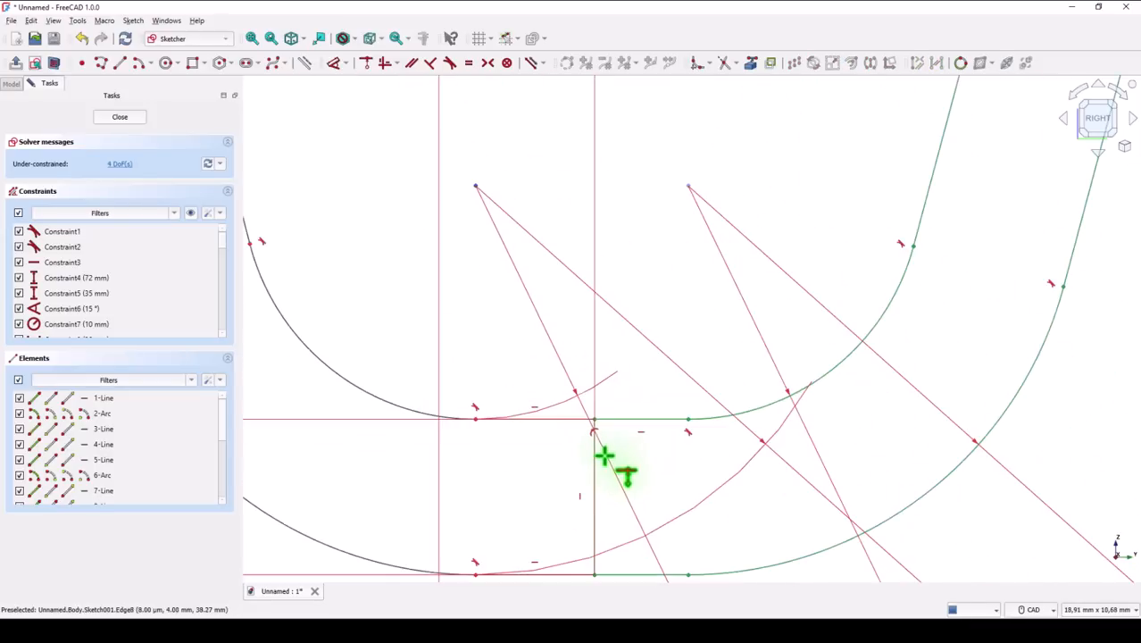
- Reposition the mirrored R6 mm and R10 mm dimension labels to the outside of the mirrored arcs
{"action": "scroll", "coordinate": [604, 457], "scroll_direction": "down", "scroll_amount": 1}
{"action": "scroll", "coordinate": [589, 482], "scroll_direction": "down", "scroll_amount": 1}
{"action": "scroll", "coordinate": [562, 480], "scroll_direction": "down", "scroll_amount": 1}
{"action": "scroll", "coordinate": [555, 478], "scroll_direction": "down", "scroll_amount": 2}
{"action": "scroll", "coordinate": [518, 477], "scroll_direction": "down", "scroll_amount": 1}
{"action": "middle_click_drag", "start_coordinate": [529, 471], "coordinate": [634, 400]}
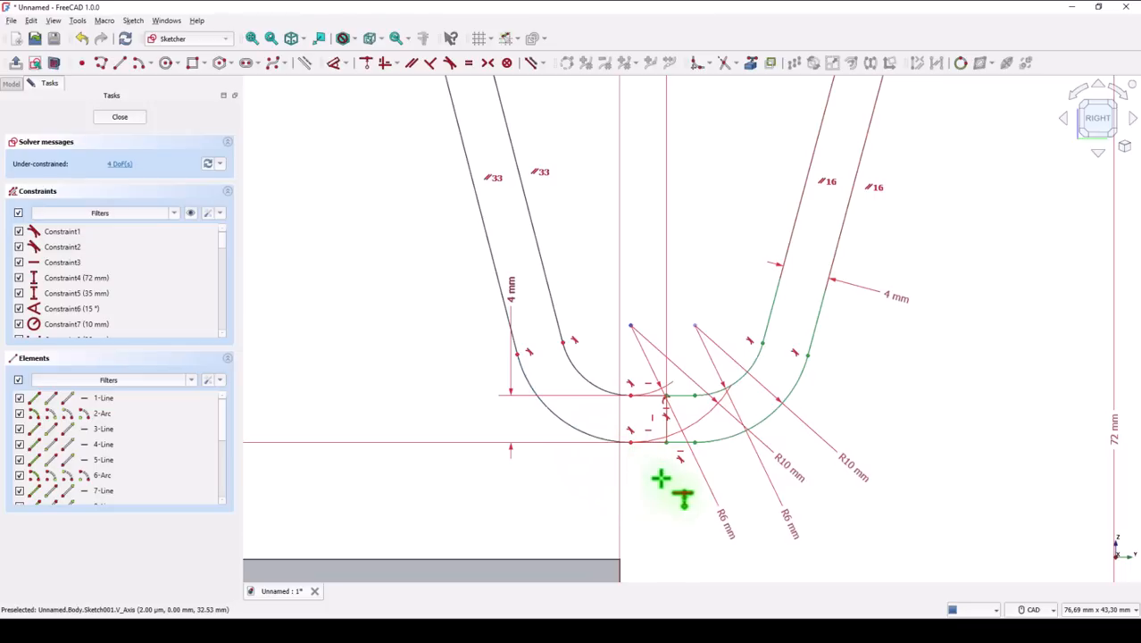
{"action": "key", "text": "Escape"}
{"action": "left_click_drag", "start_coordinate": [724, 528], "coordinate": [517, 527]}
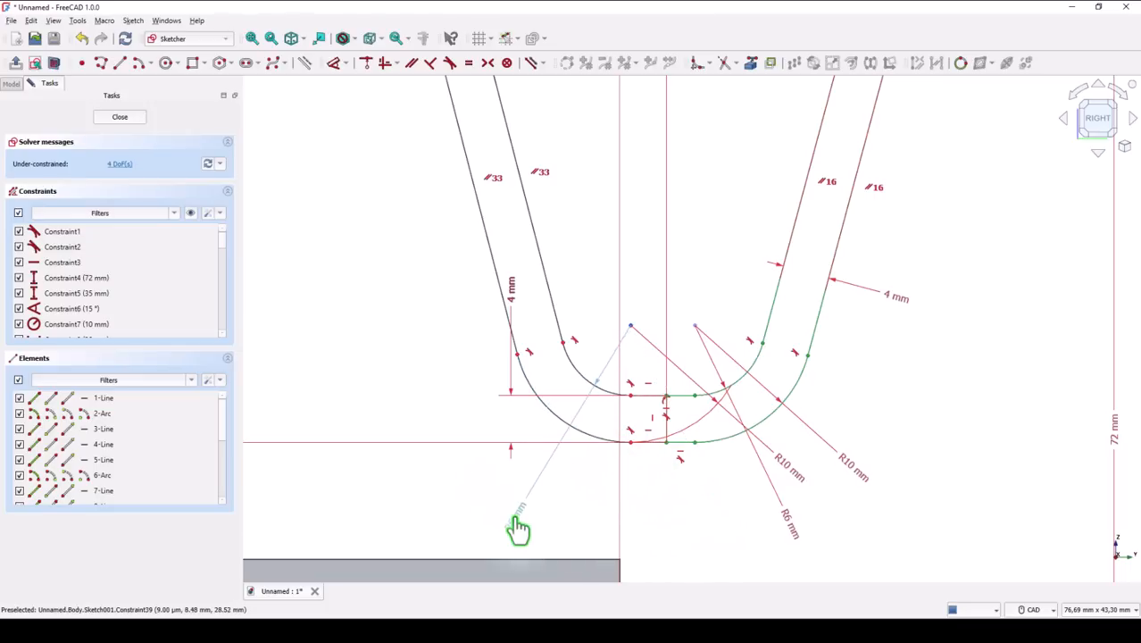
{"action": "left_click_drag", "start_coordinate": [797, 474], "coordinate": [475, 485]}
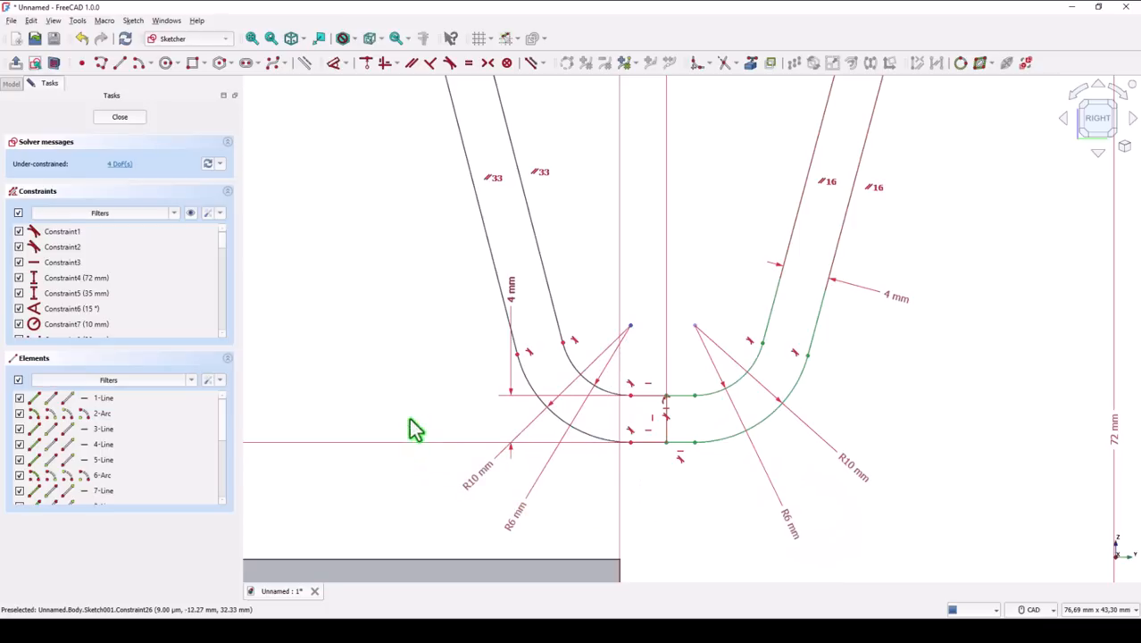
- Separate the overlapping 4 mm base thickness dimensions by moving one outward, and pull the mirrored half slightly inward
{"action": "left_click_drag", "start_coordinate": [516, 301], "coordinate": [427, 351]}
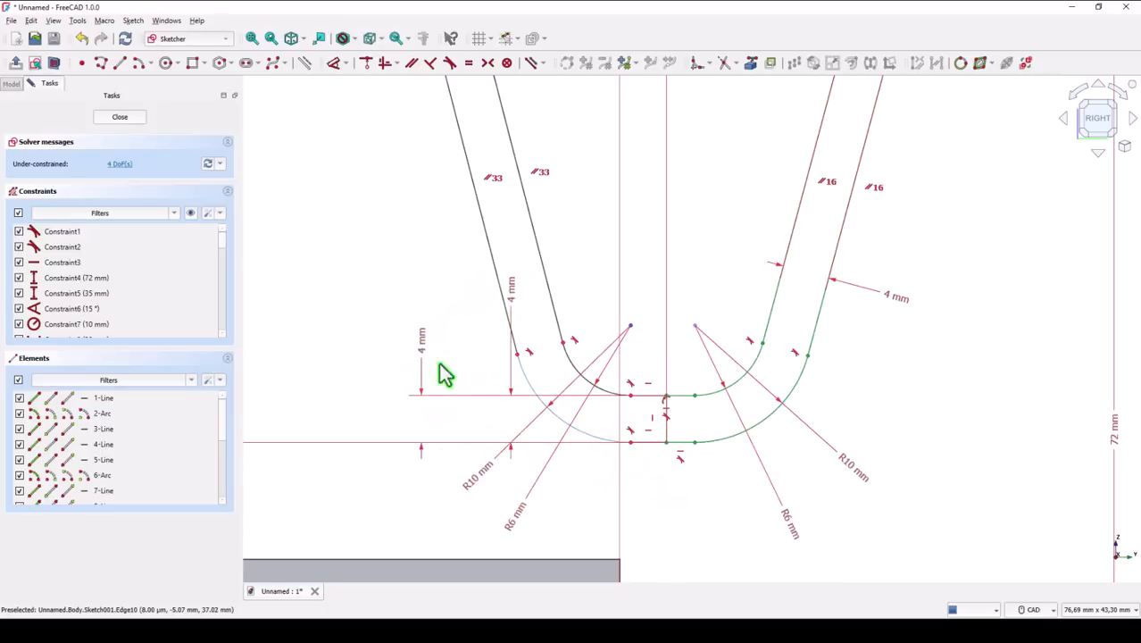
{"action": "left_click_drag", "start_coordinate": [565, 352], "coordinate": [568, 344]}
- Constrain the angle between the mirrored wall and the original wall to 30°
{"action": "scroll", "coordinate": [574, 282], "scroll_direction": "down", "scroll_amount": 5}
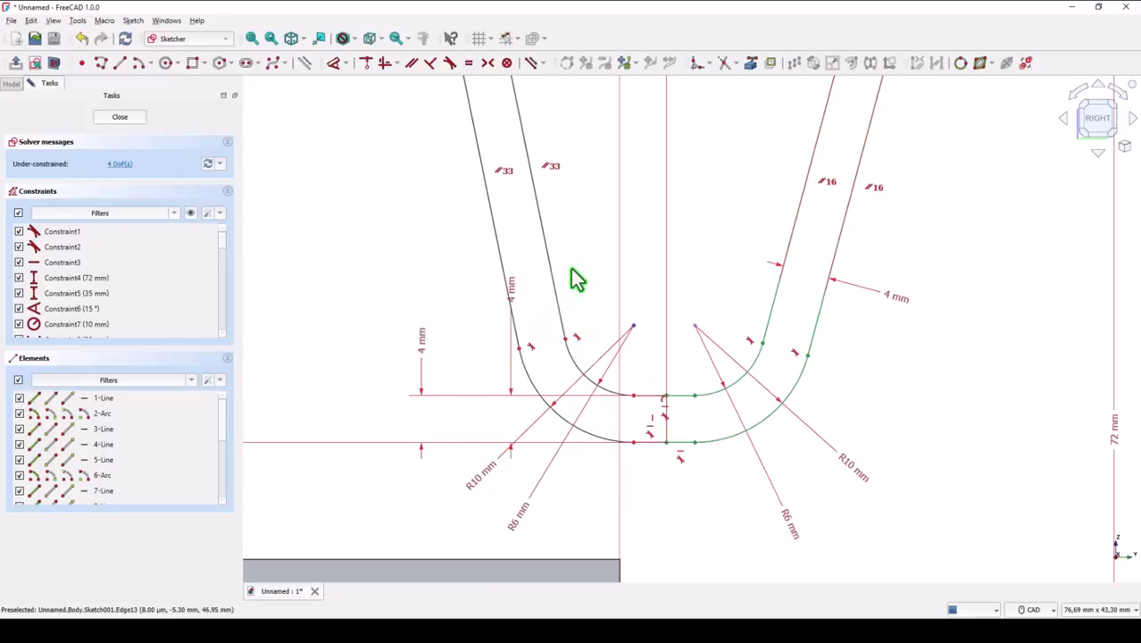
{"action": "mouse_move", "coordinate": [576, 283]}
{"action": "middle_mouse_down"}
{"action": "mouse_move", "coordinate": [579, 268]}
{"action": "mouse_move", "coordinate": [556, 407]}
{"action": "middle_mouse_up"}
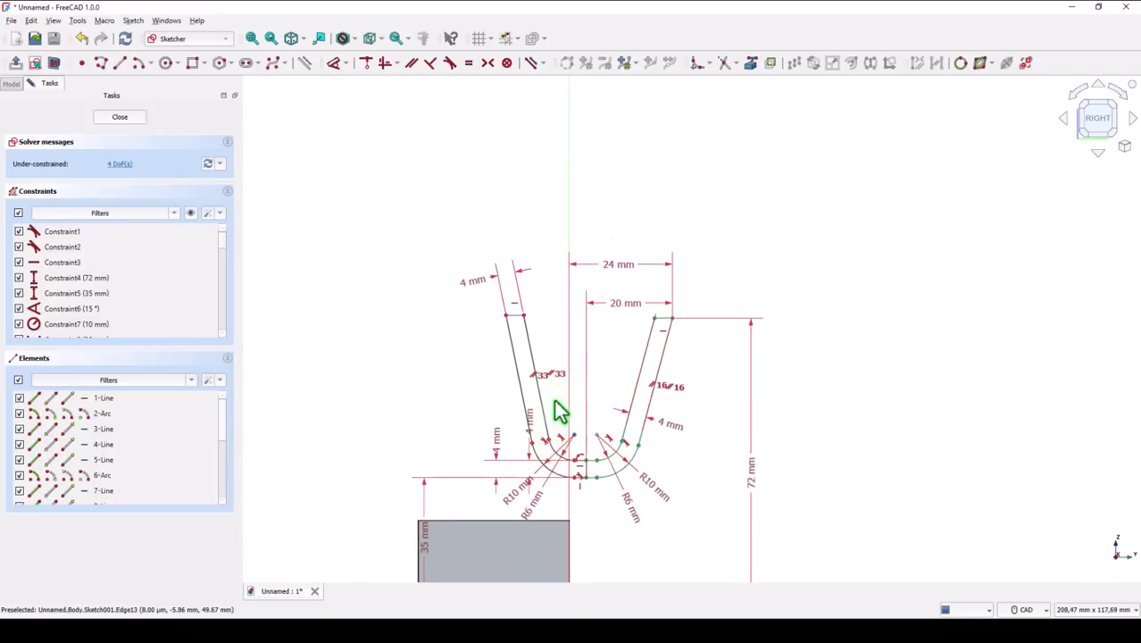
{"action": "left_click", "coordinate": [333, 62]}
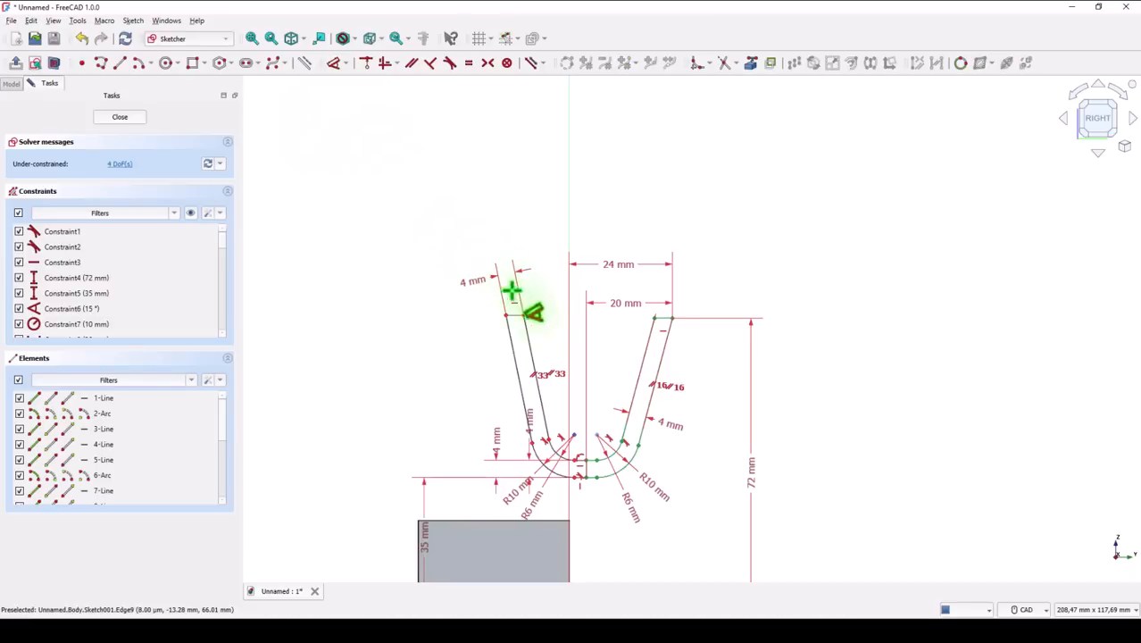
{"action": "left_click", "coordinate": [530, 346]}
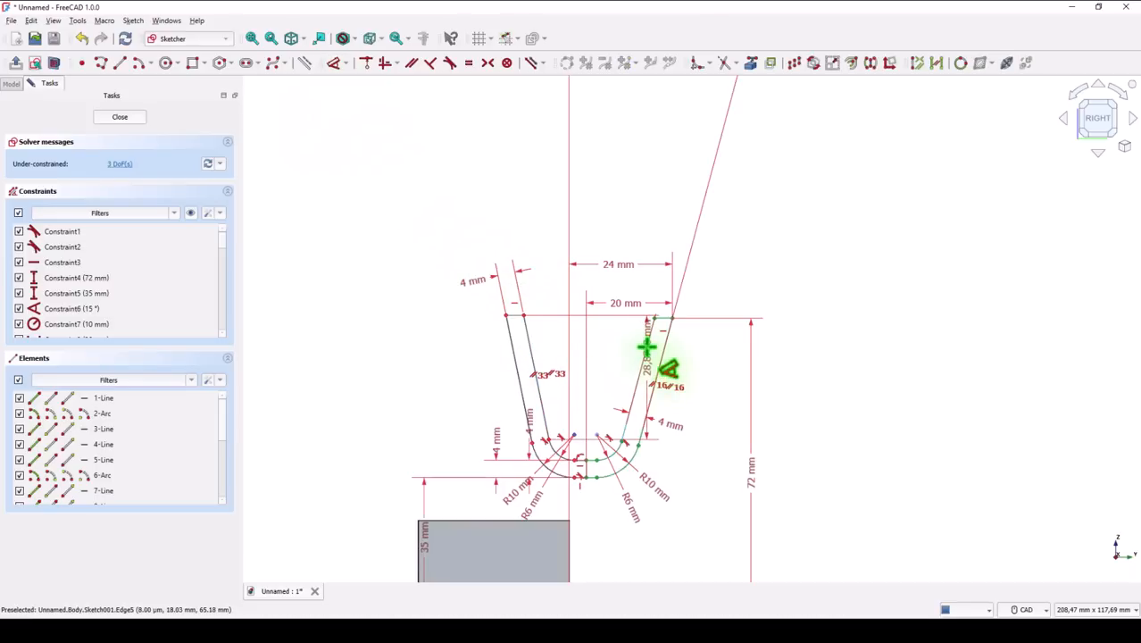
{"action": "left_click", "coordinate": [647, 347]}
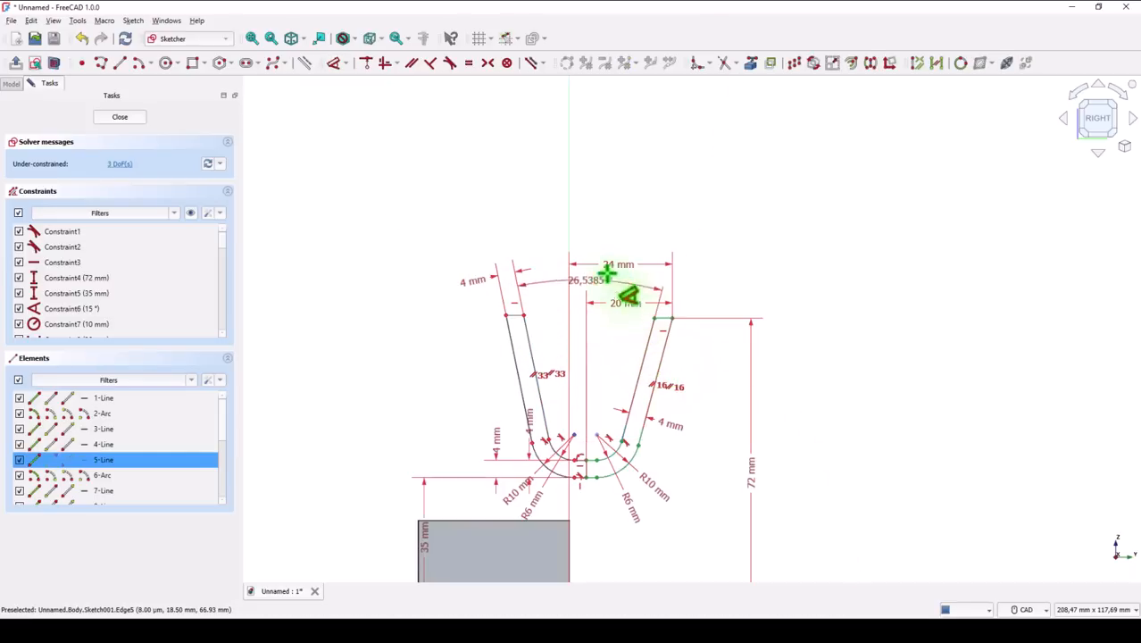
{"action": "left_click", "coordinate": [622, 179]}
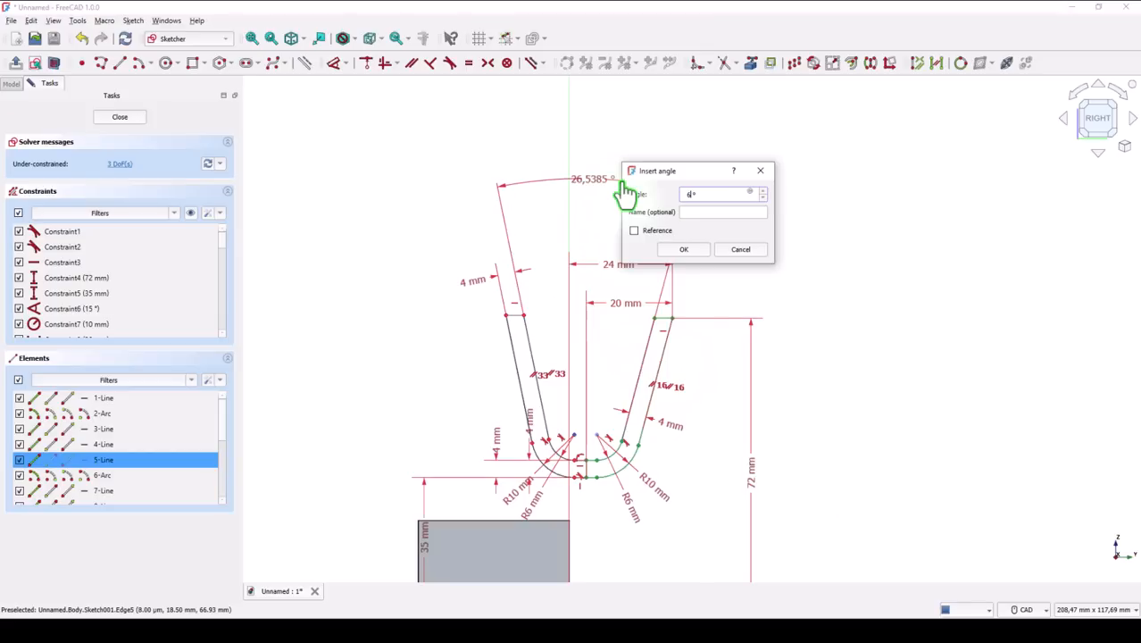
{"action": "key", "text": "BackSpace"}
{"action": "type", "text": "30"}
{"action": "key", "text": "Return"}
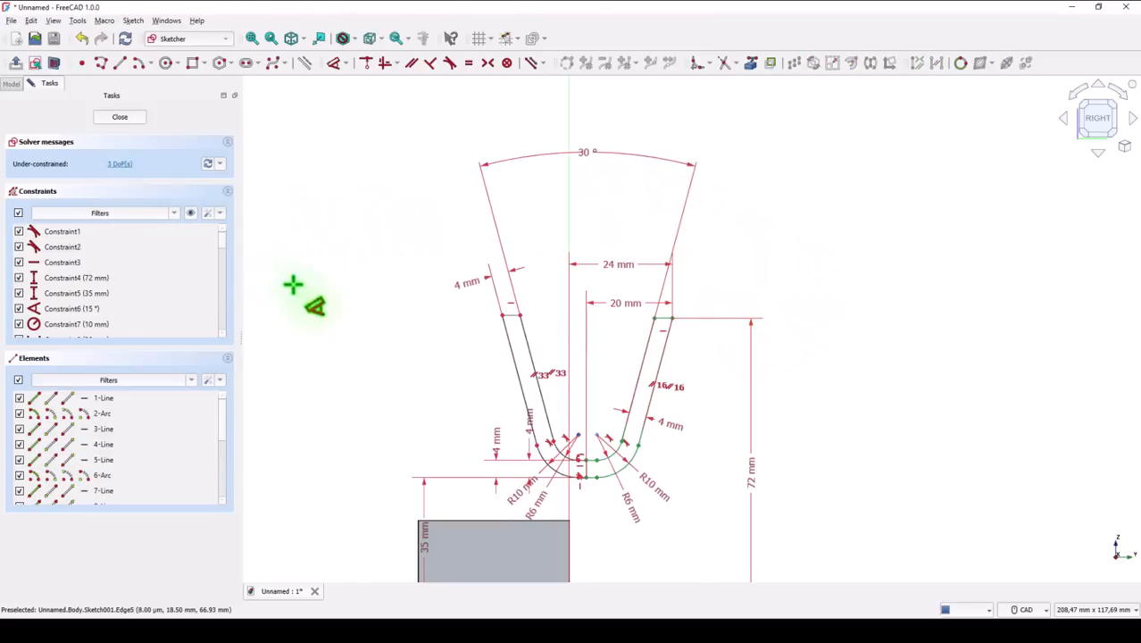
{"action": "right_click", "coordinate": [441, 351]}
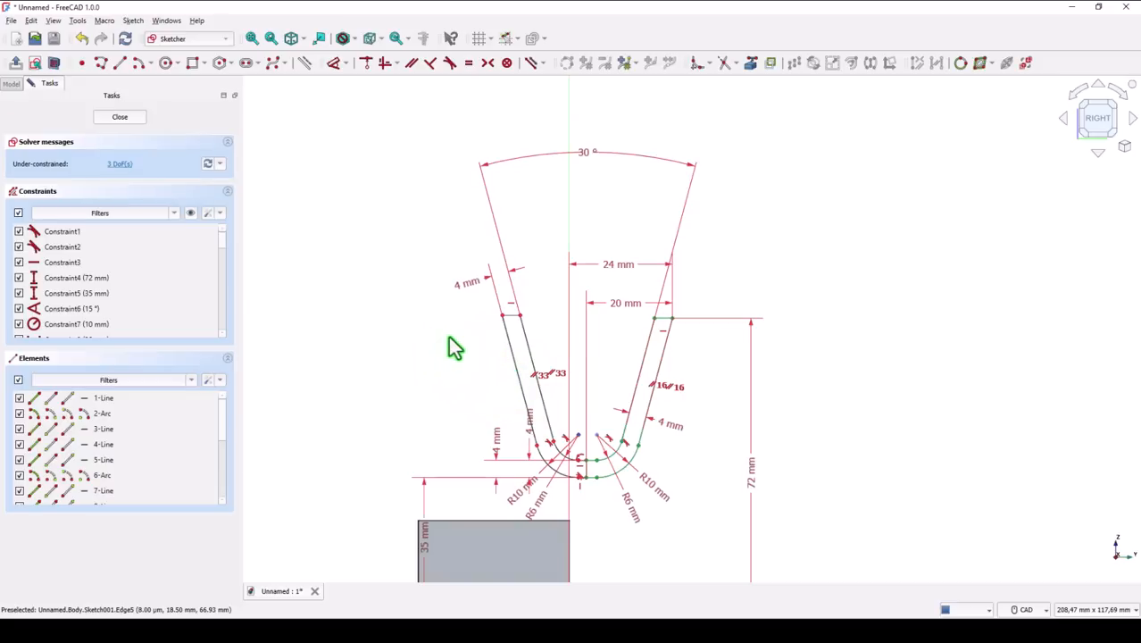
- Shift the mirrored wall's top end slightly upward and draw a horizontal line from the original wall's inner top corner to the mirrored inner wall line
{"action": "left_click_drag", "start_coordinate": [505, 329], "coordinate": [500, 313]}
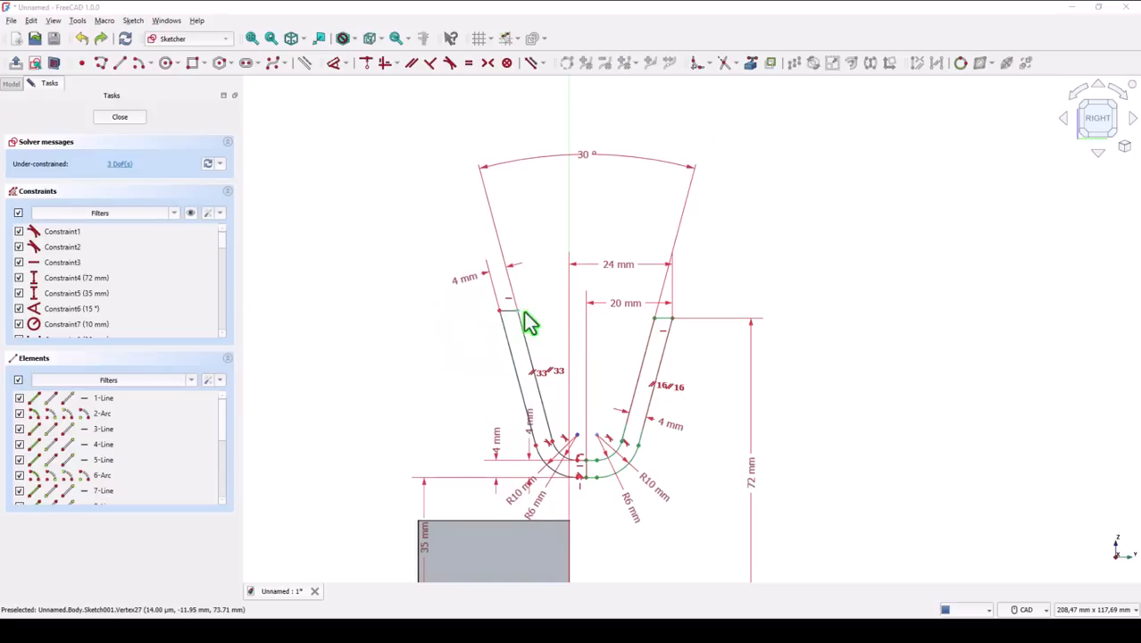
{"action": "left_click", "coordinate": [121, 62]}
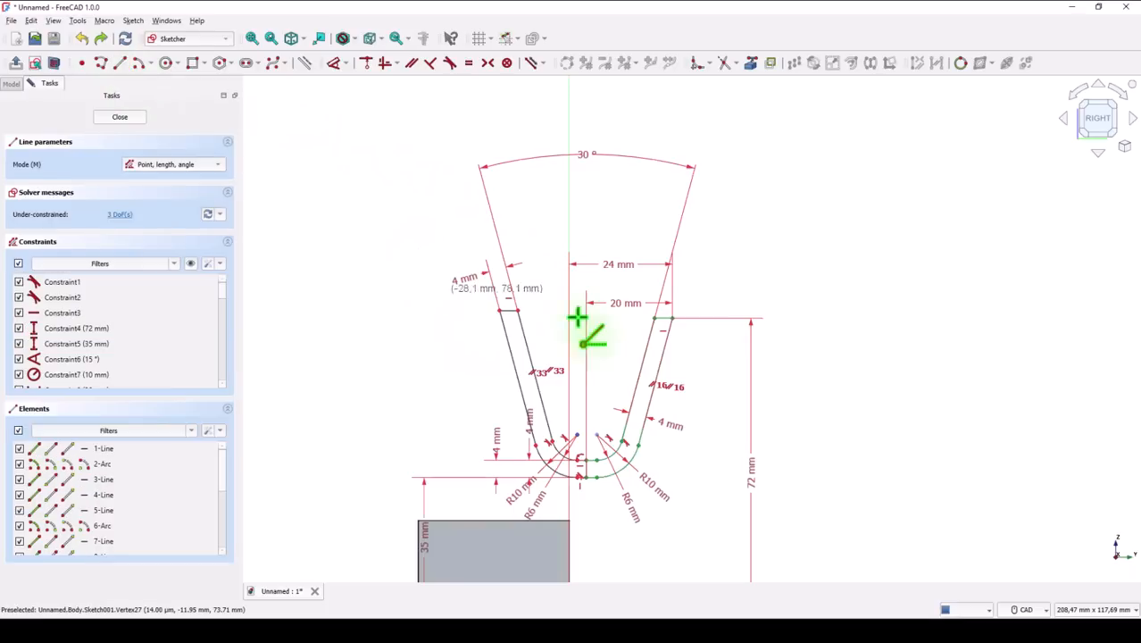
{"action": "left_click", "coordinate": [656, 317]}
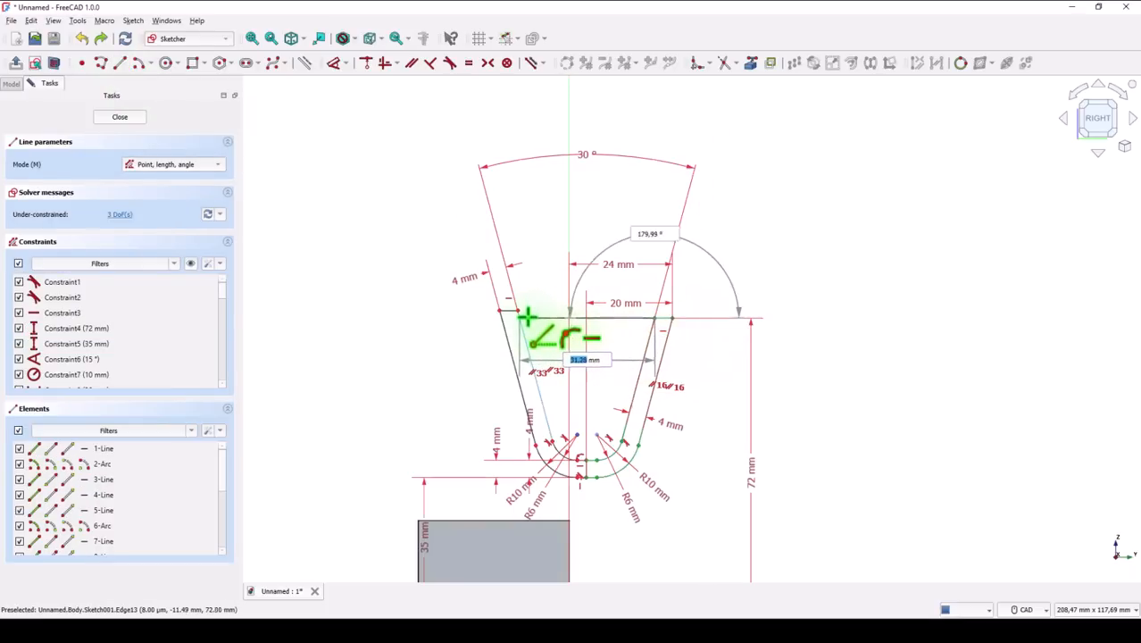
{"action": "left_click", "coordinate": [528, 317]}
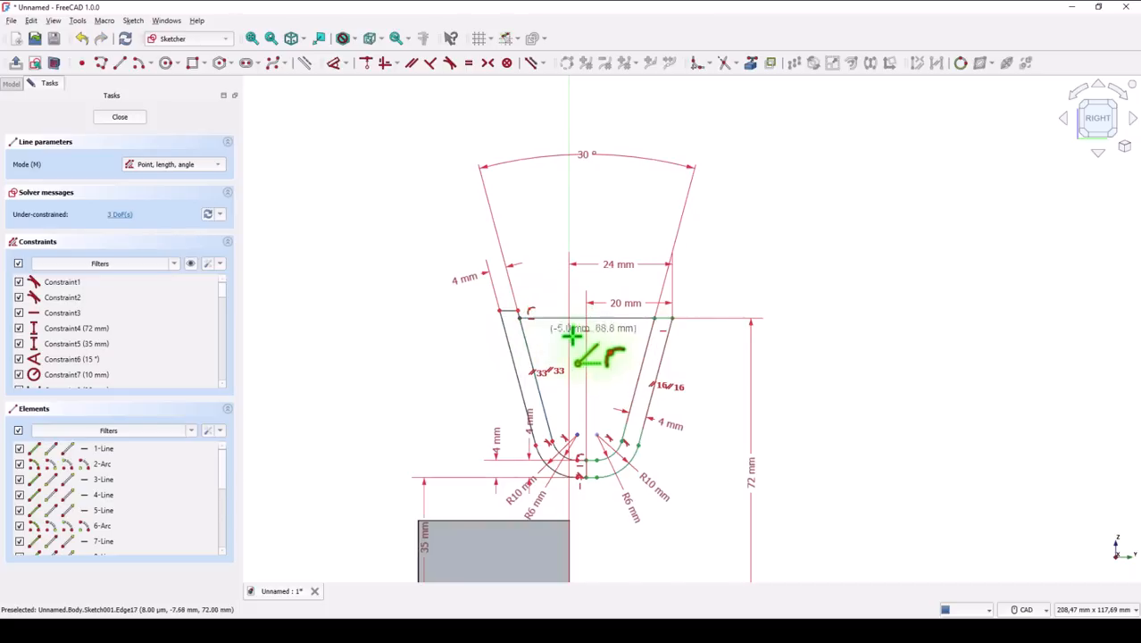
{"action": "right_click", "coordinate": [408, 334]}
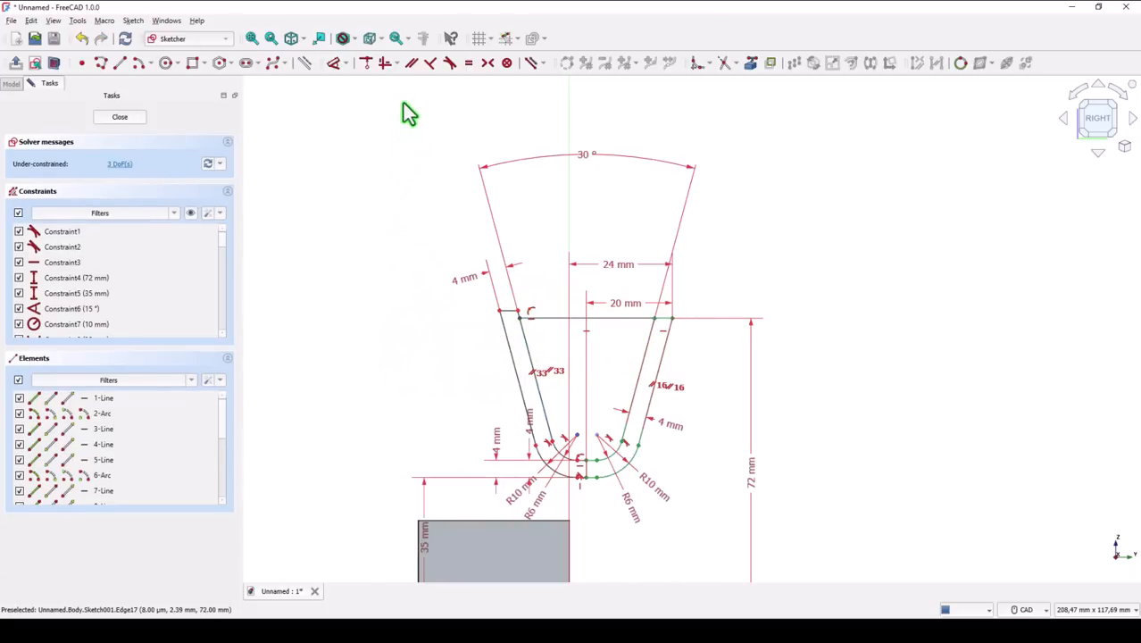
- Constrain the mirrored wall's inner top endpoint onto the new horizontal line and convert that line to construction geometry
{"action": "left_click", "coordinate": [367, 62]}
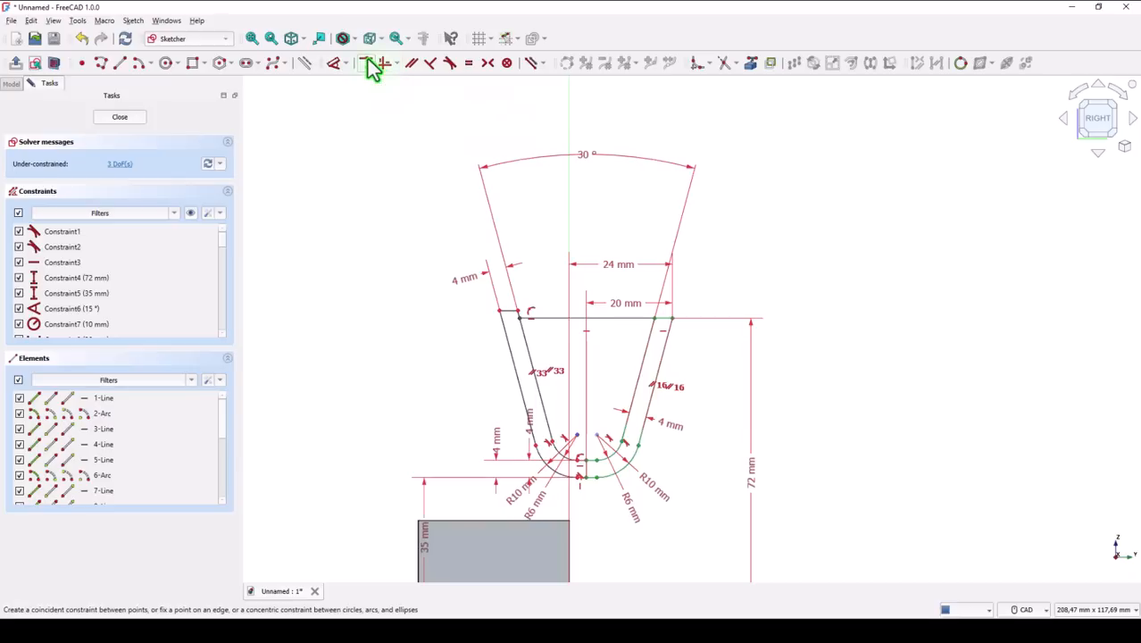
{"action": "left_click", "coordinate": [516, 310]}
{"action": "left_click", "coordinate": [542, 319]}
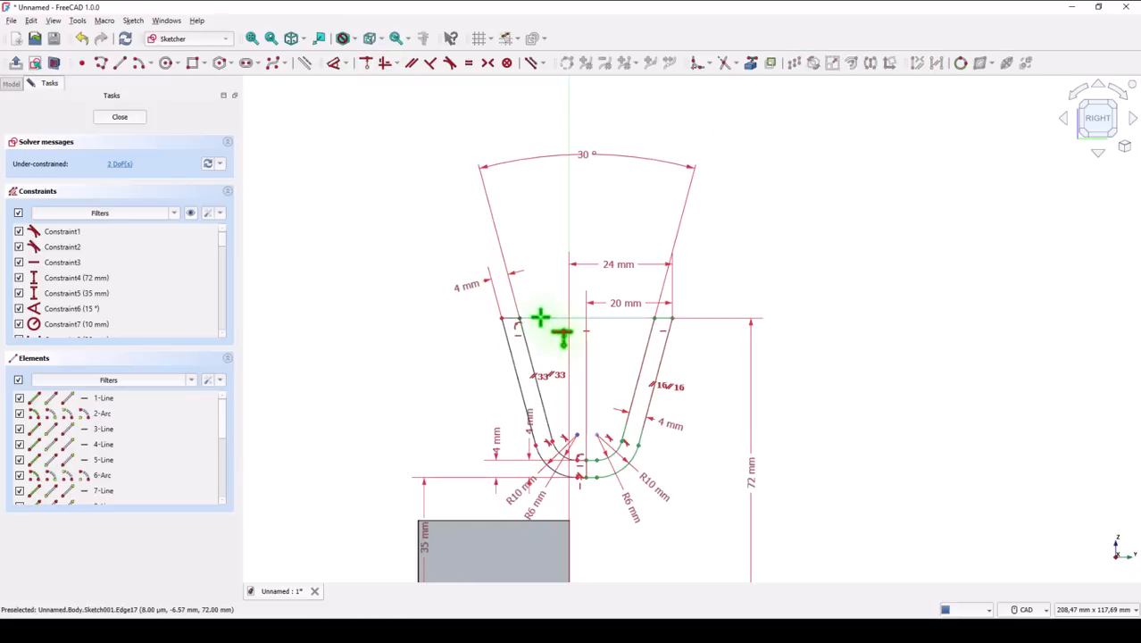
{"action": "right_click", "coordinate": [426, 335]}
{"action": "mouse_move", "coordinate": [548, 318]}
{"action": "left_mouse_down"}
{"action": "mouse_move", "coordinate": [549, 330]}
{"action": "mouse_move", "coordinate": [525, 329]}
{"action": "mouse_move", "coordinate": [531, 340]}
{"action": "mouse_move", "coordinate": [542, 331]}
{"action": "left_mouse_up"}
{"action": "left_click", "coordinate": [305, 64]}
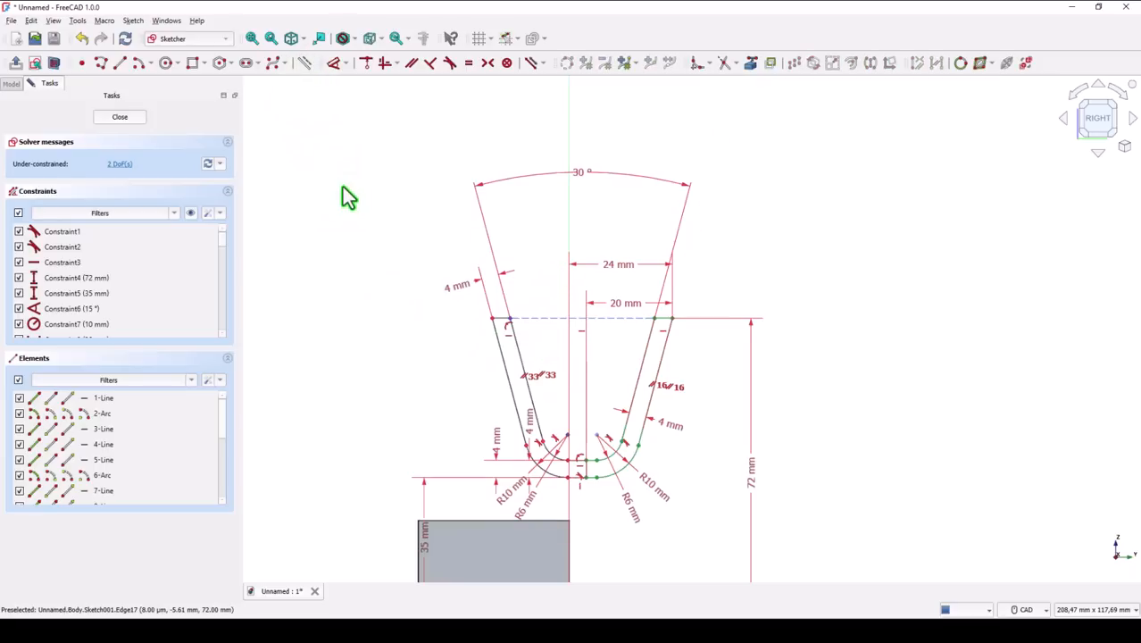
- Dimension the horizontal distance between the two outer top corners of the walls as 40 mm
{"action": "left_click", "coordinate": [334, 64]}
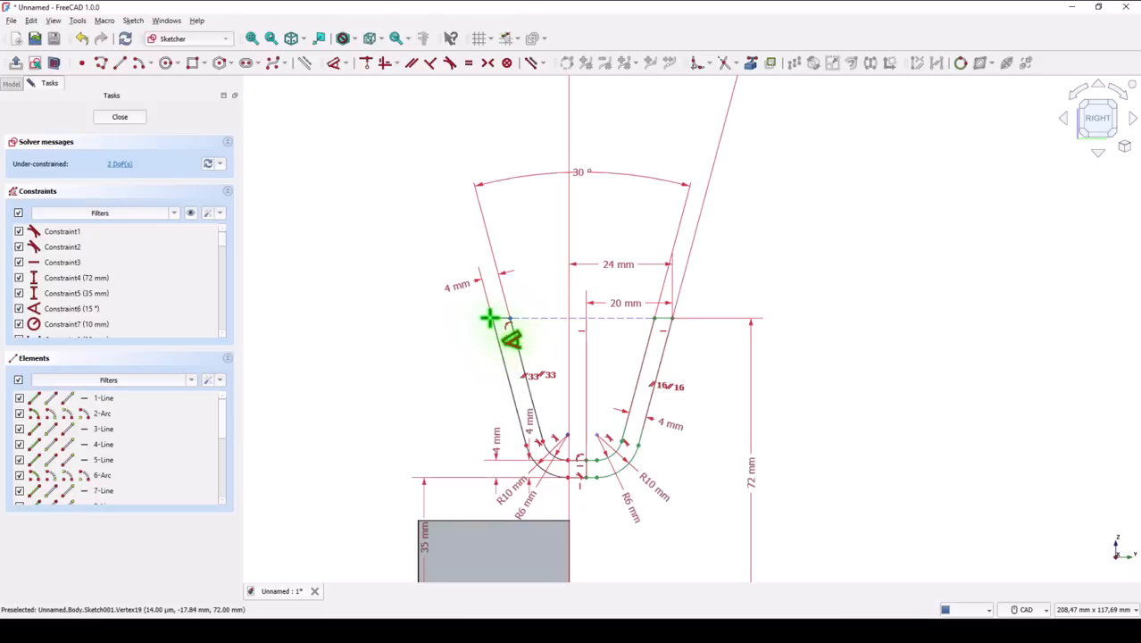
{"action": "left_click", "coordinate": [492, 318]}
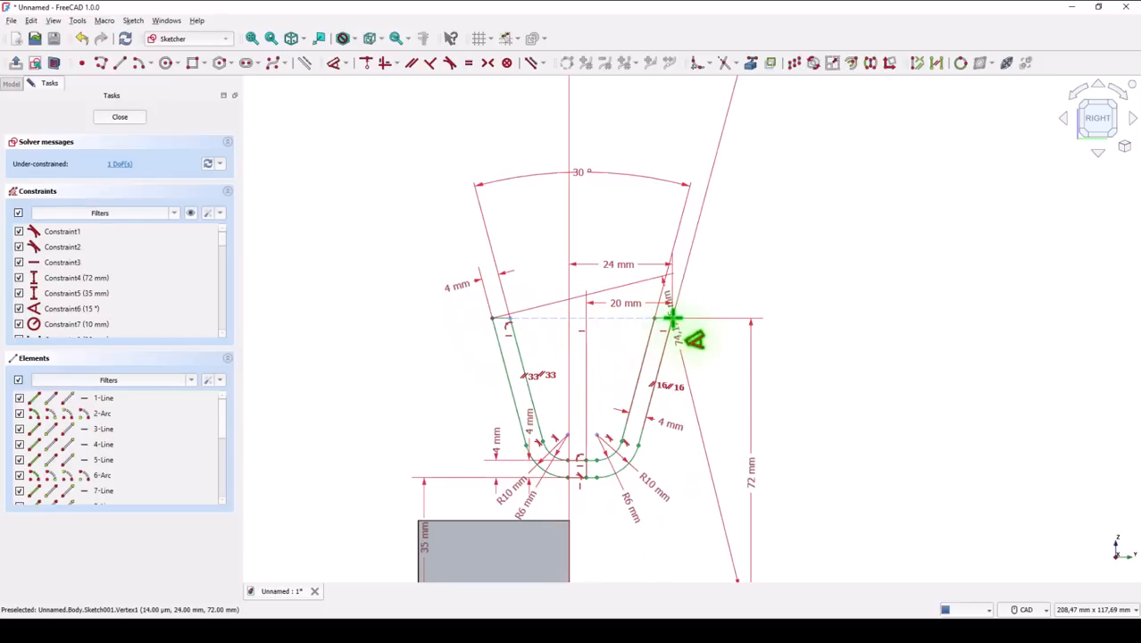
{"action": "left_click", "coordinate": [671, 318]}
{"action": "left_click", "coordinate": [605, 129]}
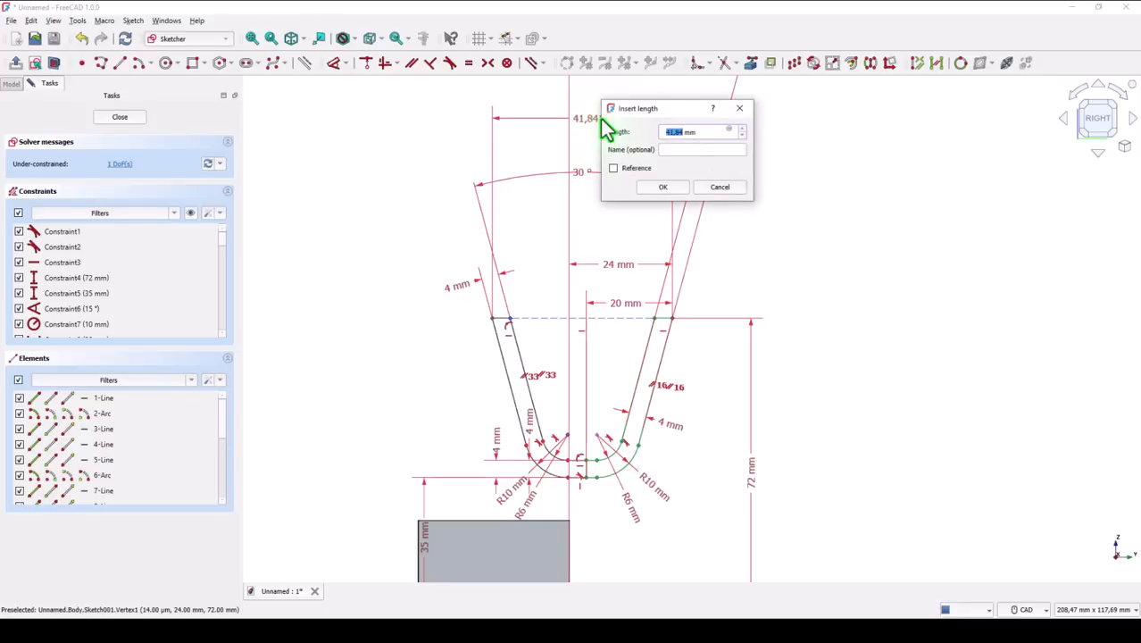
{"action": "type", "text": "40"}
{"action": "key", "text": "Return"}
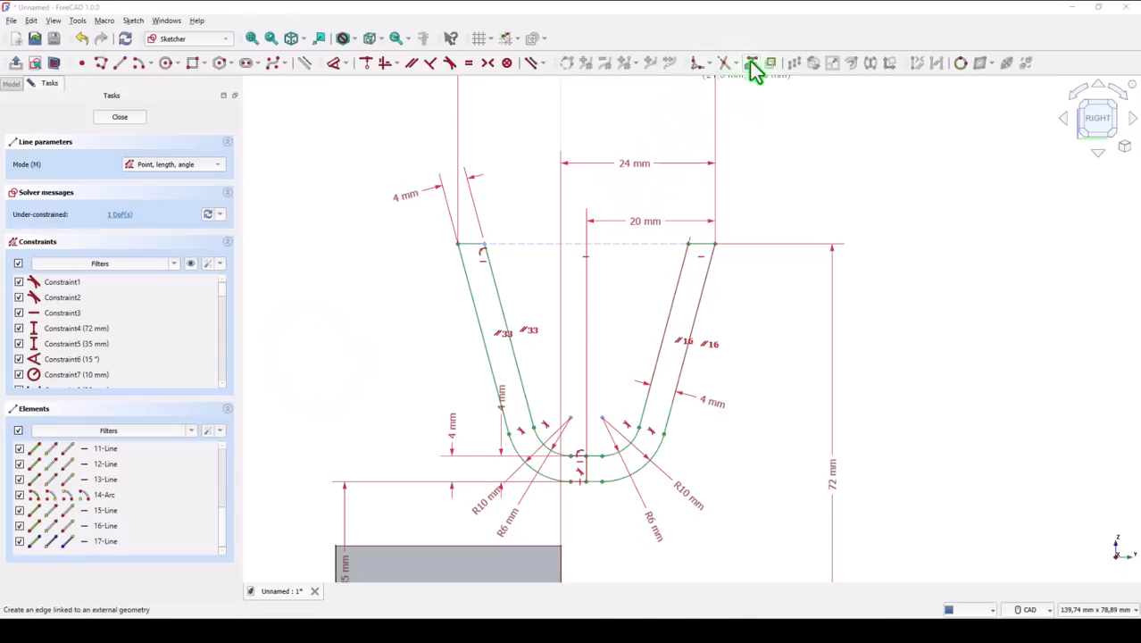
- Link the solid's top edge as external geometry, then draw a vertical line from the solid and a horizontal line, about 6 mm, to the outer arc's bottom end
{"action": "left_click", "coordinate": [752, 63]}
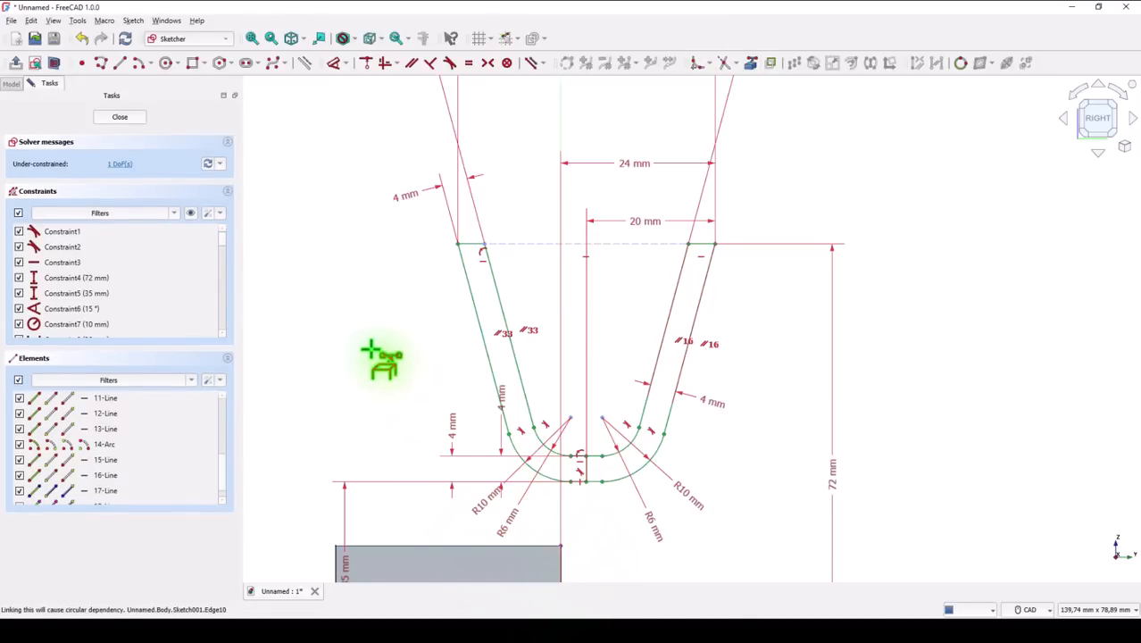
{"action": "left_click", "coordinate": [120, 65]}
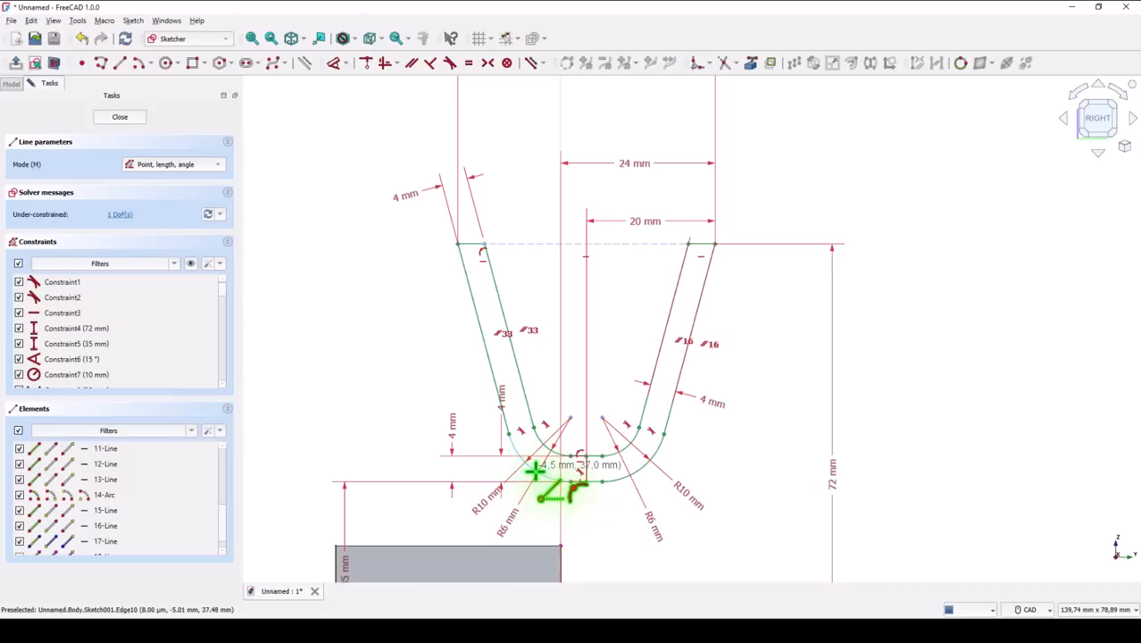
{"action": "left_click", "coordinate": [533, 546]}
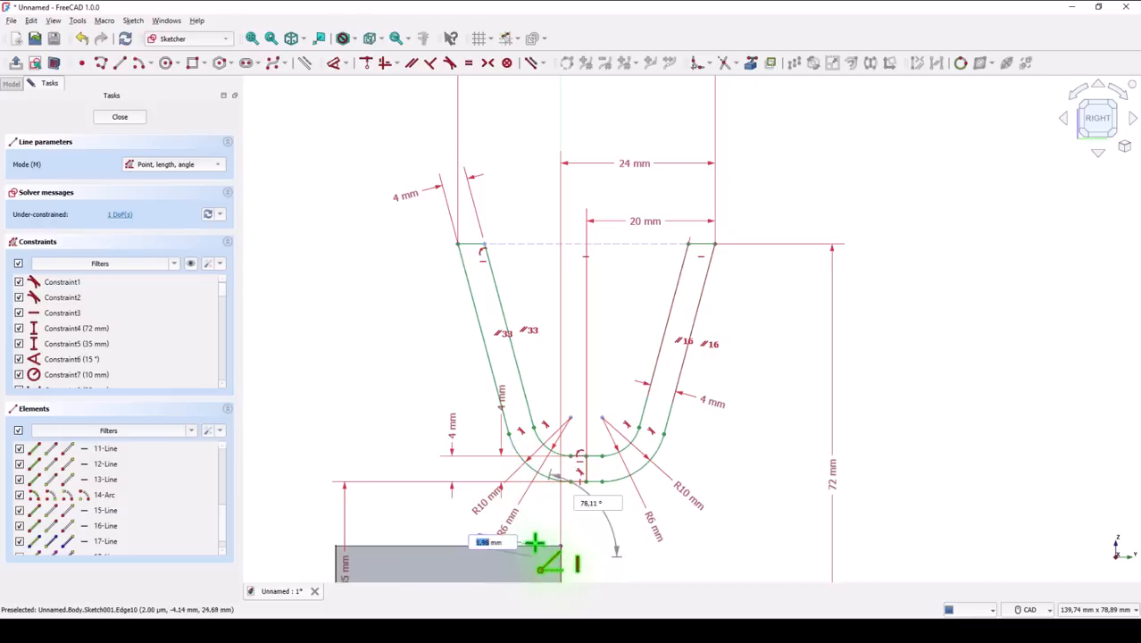
{"action": "left_click", "coordinate": [533, 483]}
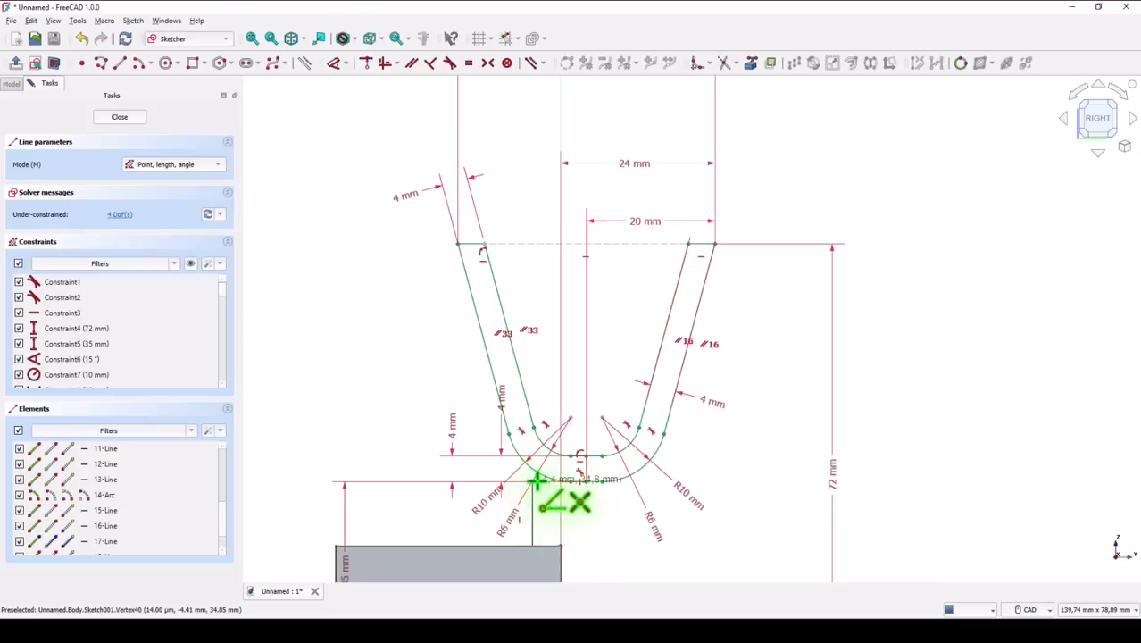
{"action": "left_click", "coordinate": [533, 483]}
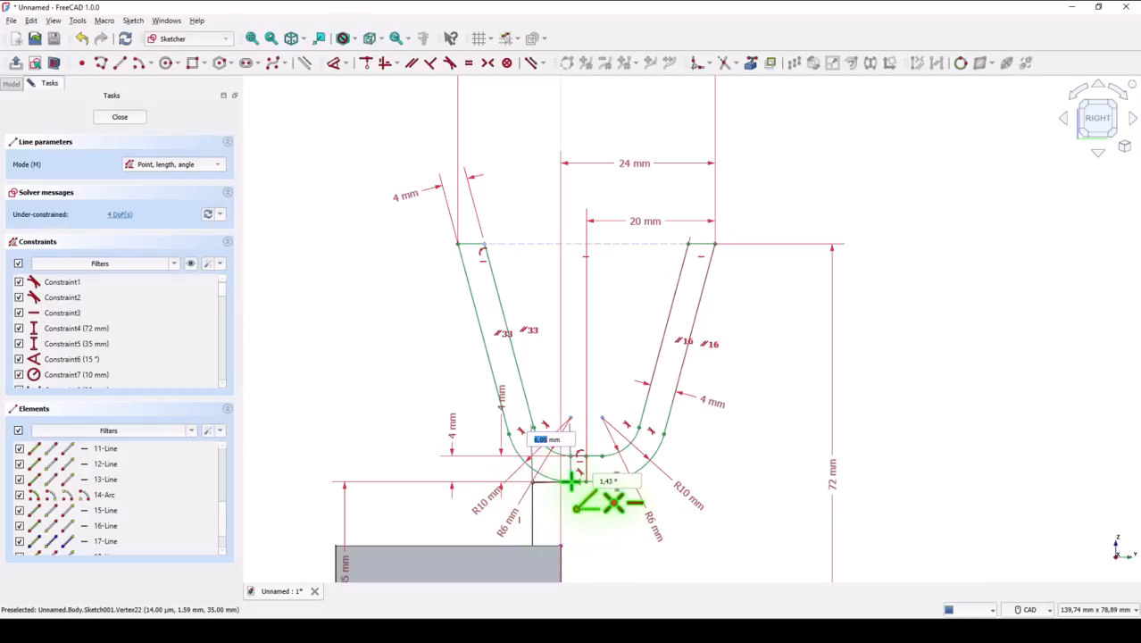
{"action": "left_click", "coordinate": [572, 482]}
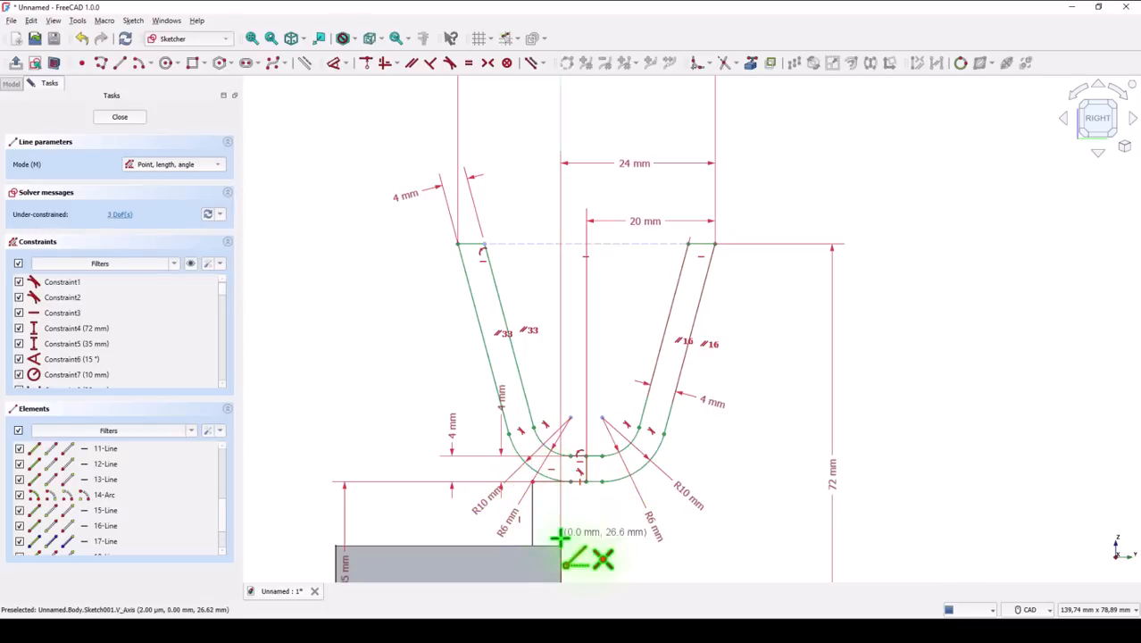
- Draw a second vertical line from the solid's top area up to the mirrored half's outer wall line
{"action": "left_click", "coordinate": [503, 559]}
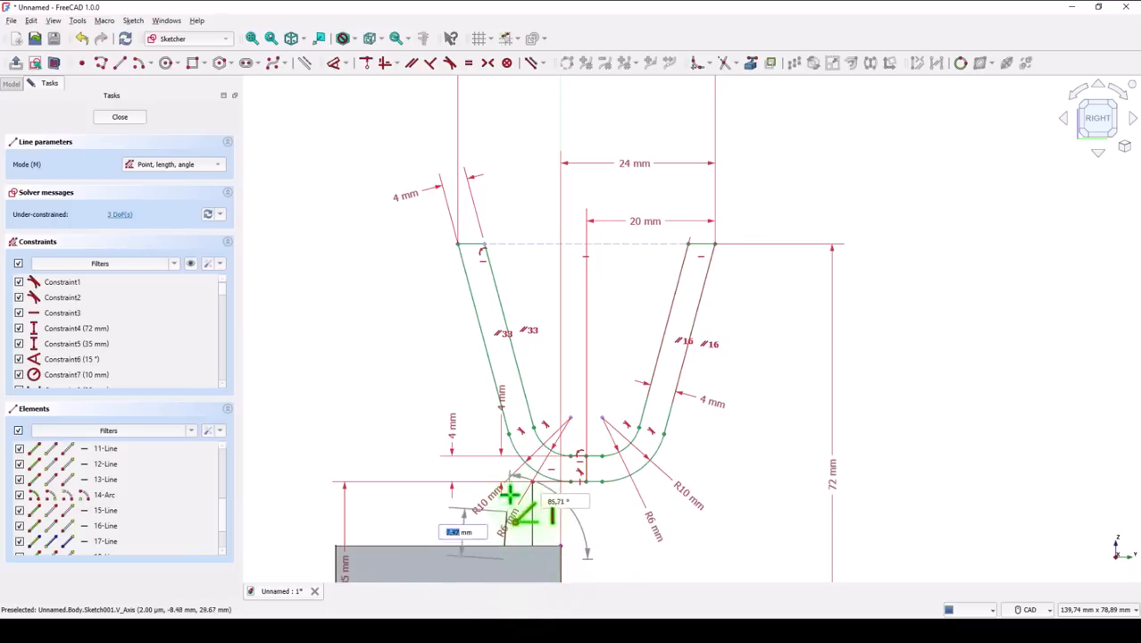
{"action": "left_click", "coordinate": [501, 409]}
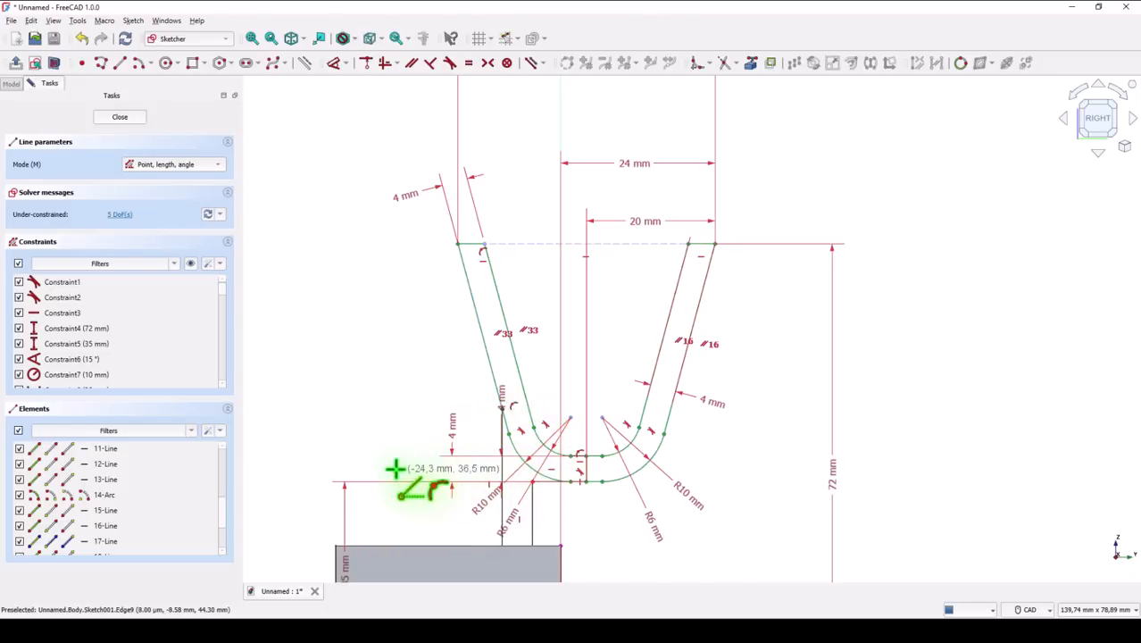
{"action": "right_click", "coordinate": [376, 354]}
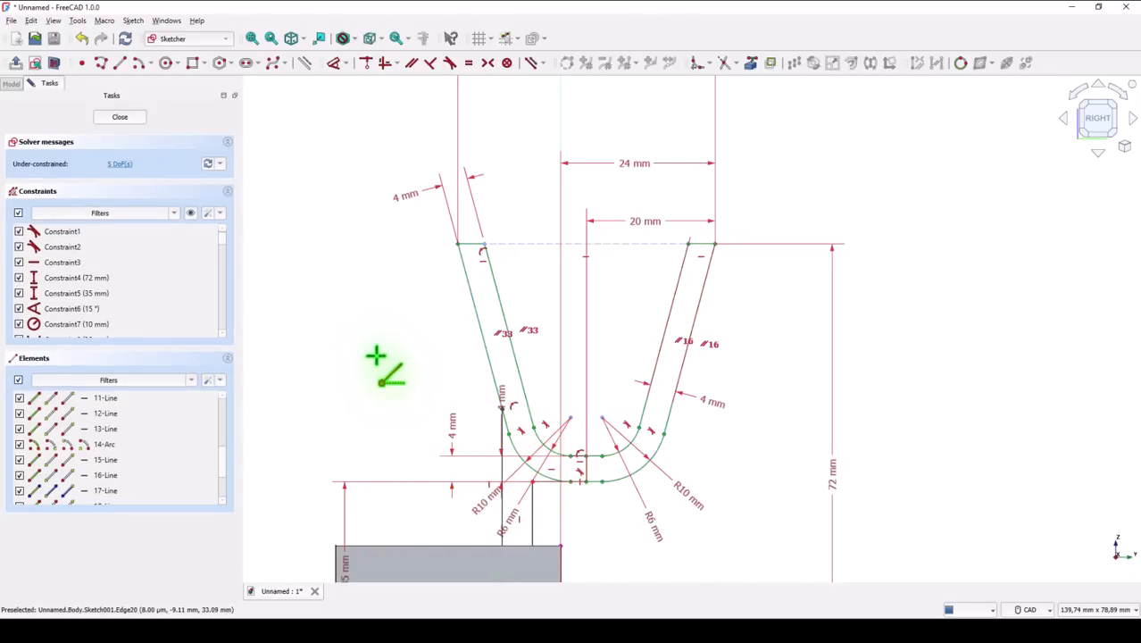
- Section the view at the sketch plane and align both vertical lines' lower endpoints horizontally with the solid's linked top corner
{"action": "left_click", "coordinate": [53, 66]}
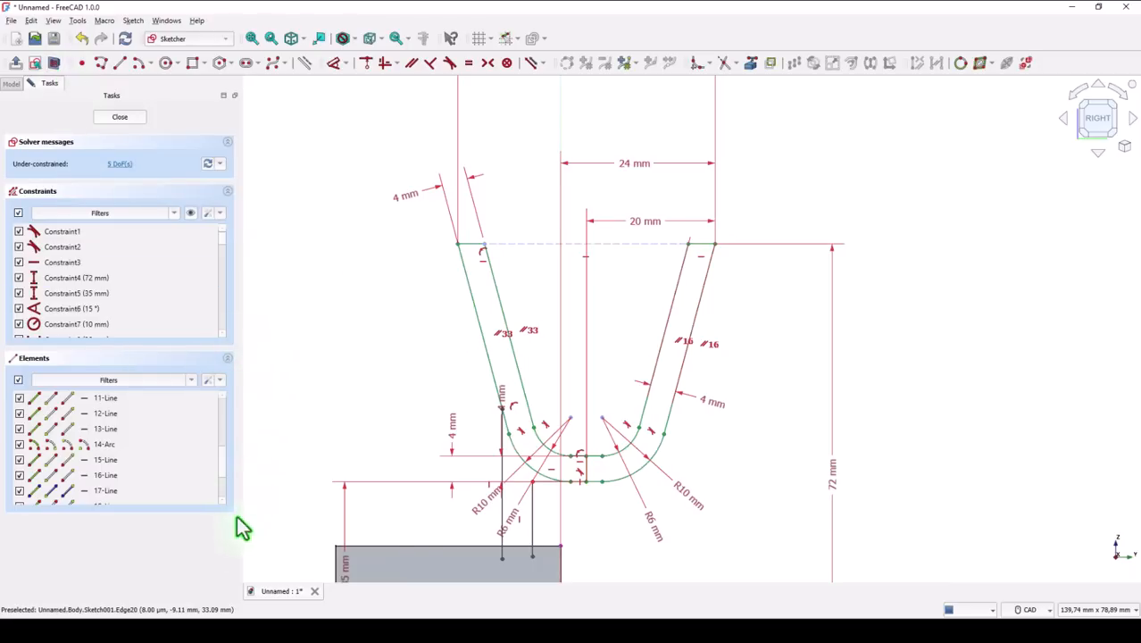
{"action": "left_click", "coordinate": [383, 68]}
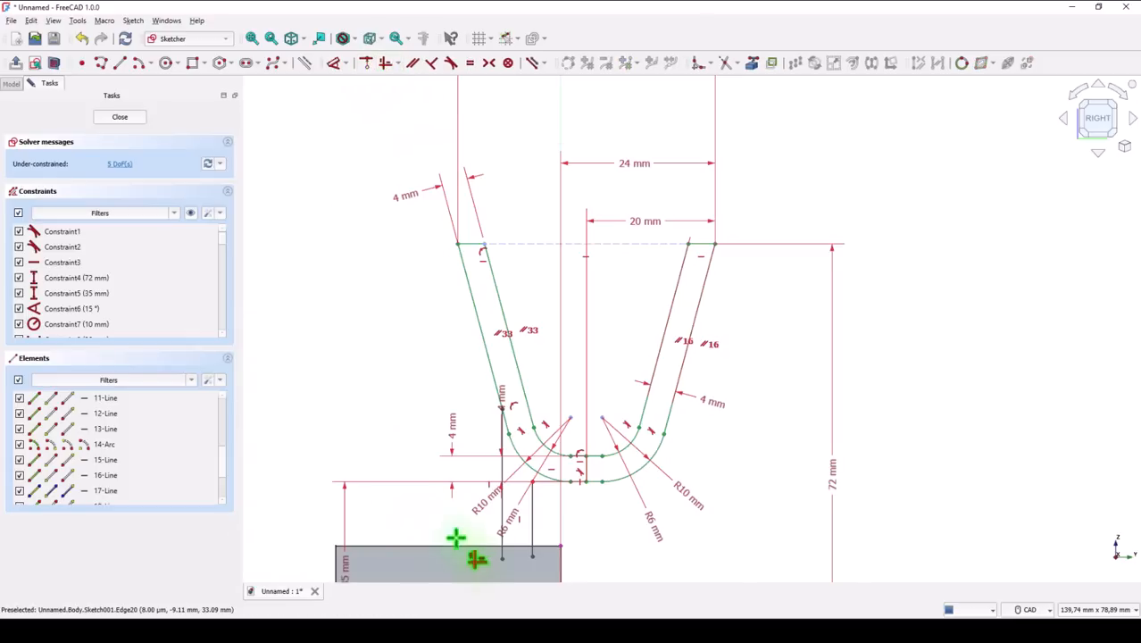
{"action": "left_click", "coordinate": [528, 558]}
{"action": "left_click", "coordinate": [502, 558]}
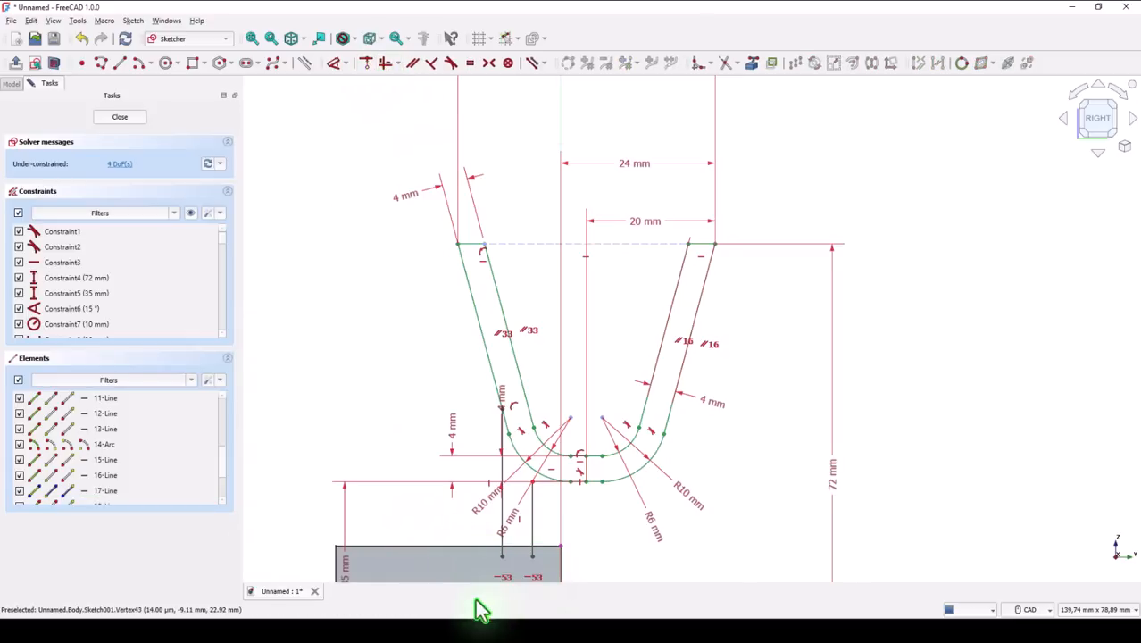
{"action": "left_click", "coordinate": [562, 546]}
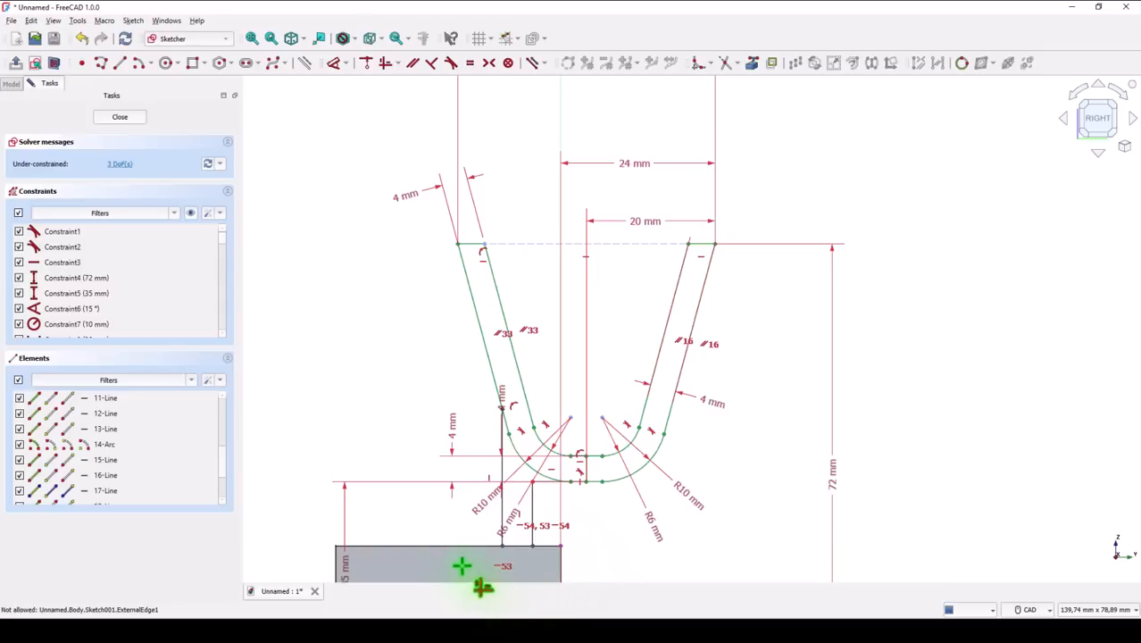
- Draw a horizontal line along the solid's top edge joining the lower endpoints of the two vertical lines
{"action": "left_click", "coordinate": [119, 64]}
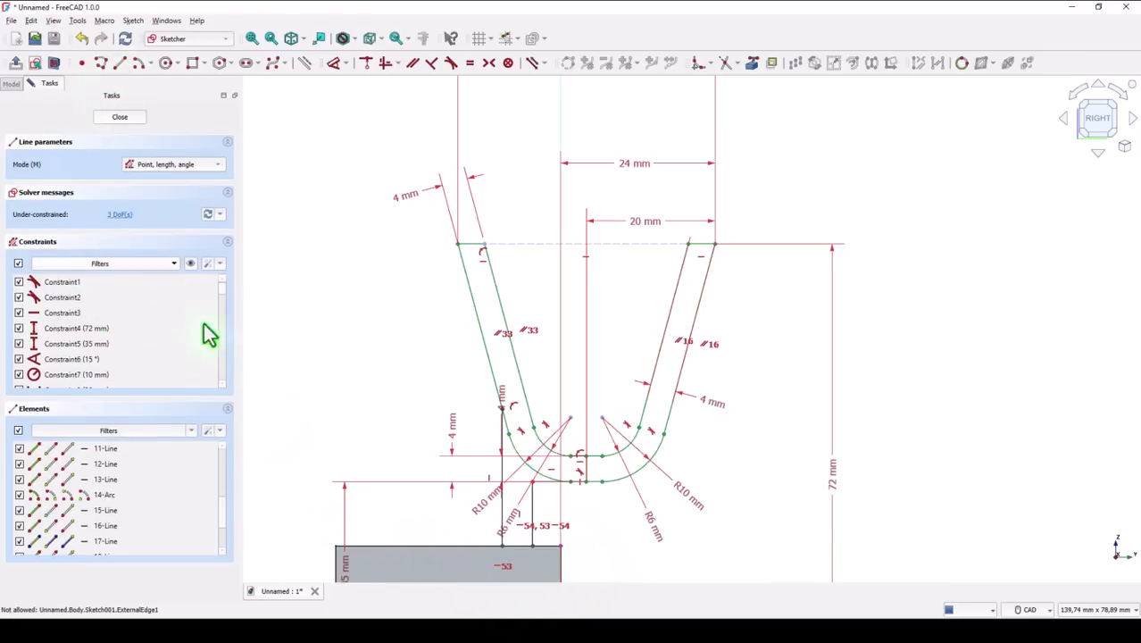
{"action": "left_click", "coordinate": [503, 546]}
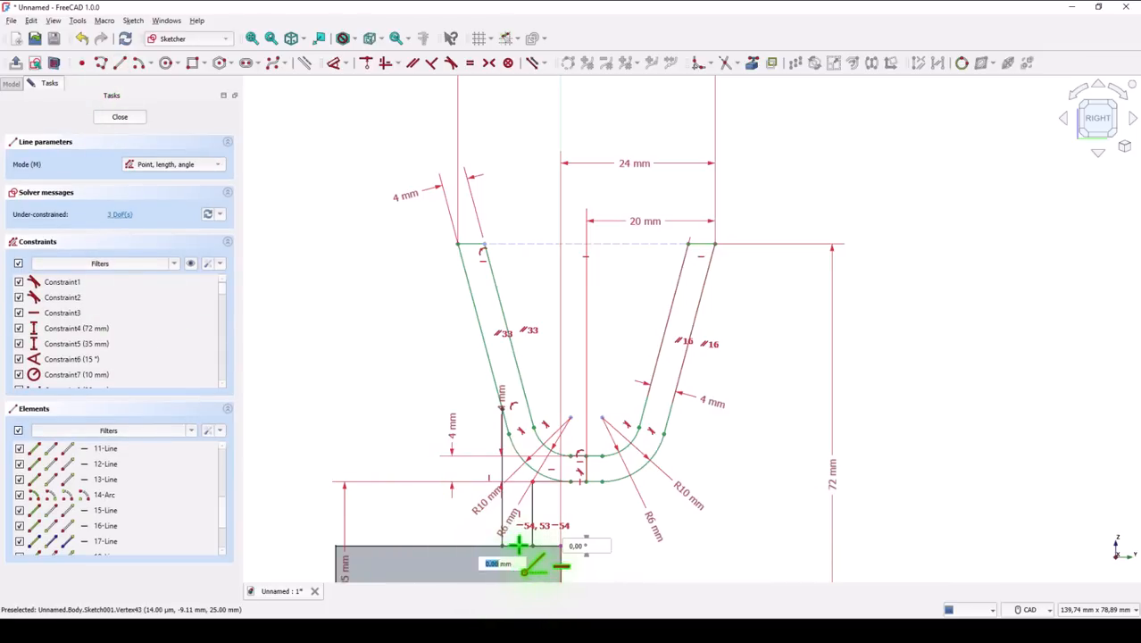
{"action": "left_click", "coordinate": [533, 546]}
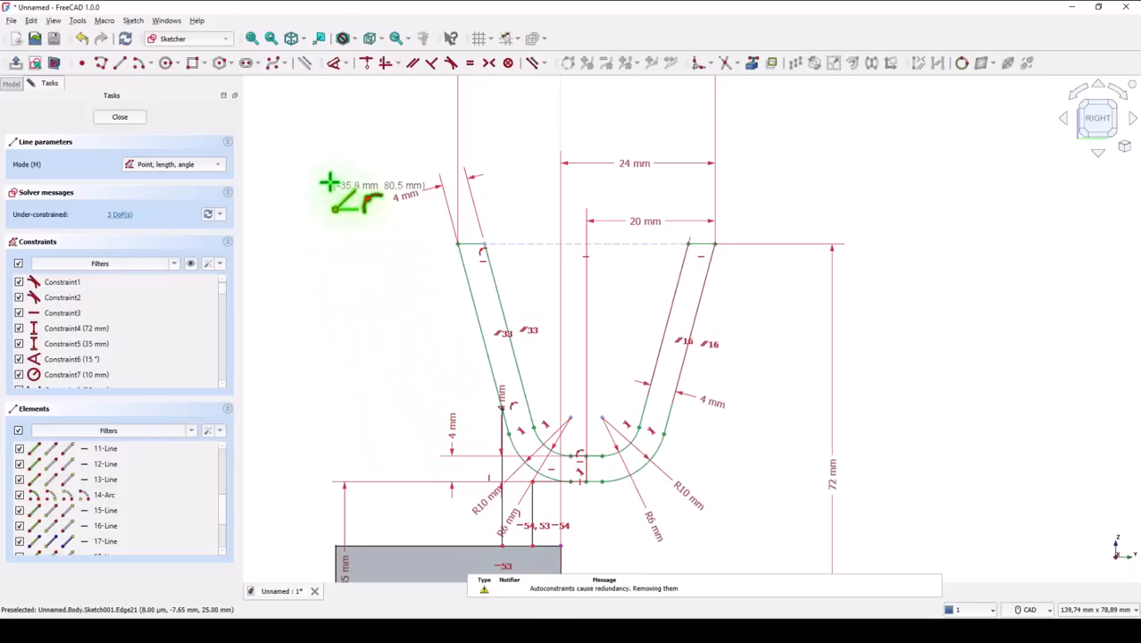
- Dimension the horizontal distance from the inner vertical line to the solid's linked top corner as 5 mm
{"action": "left_click", "coordinate": [333, 63]}
{"action": "left_click", "coordinate": [534, 510]}
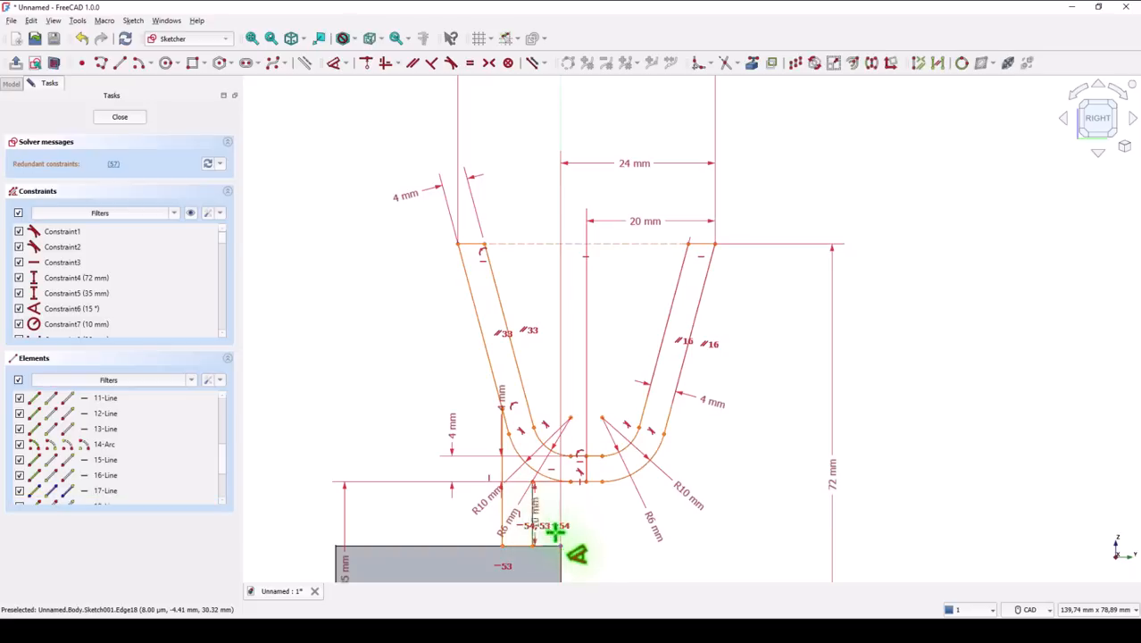
{"action": "left_click", "coordinate": [560, 546]}
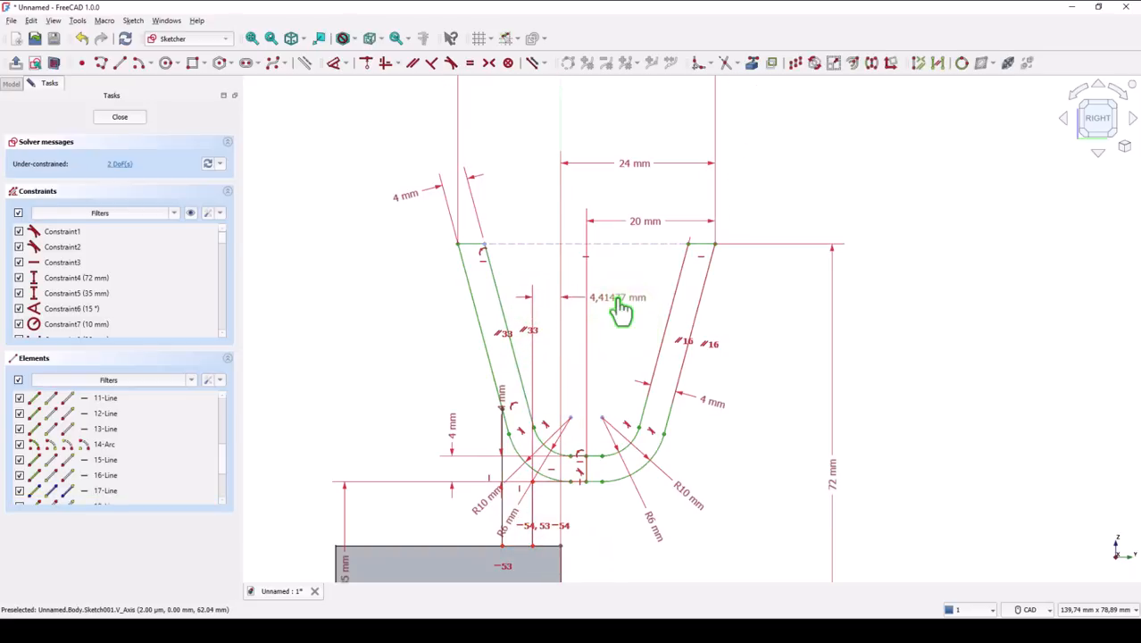
{"action": "left_click", "coordinate": [616, 302]}
{"action": "key", "text": "Return"}
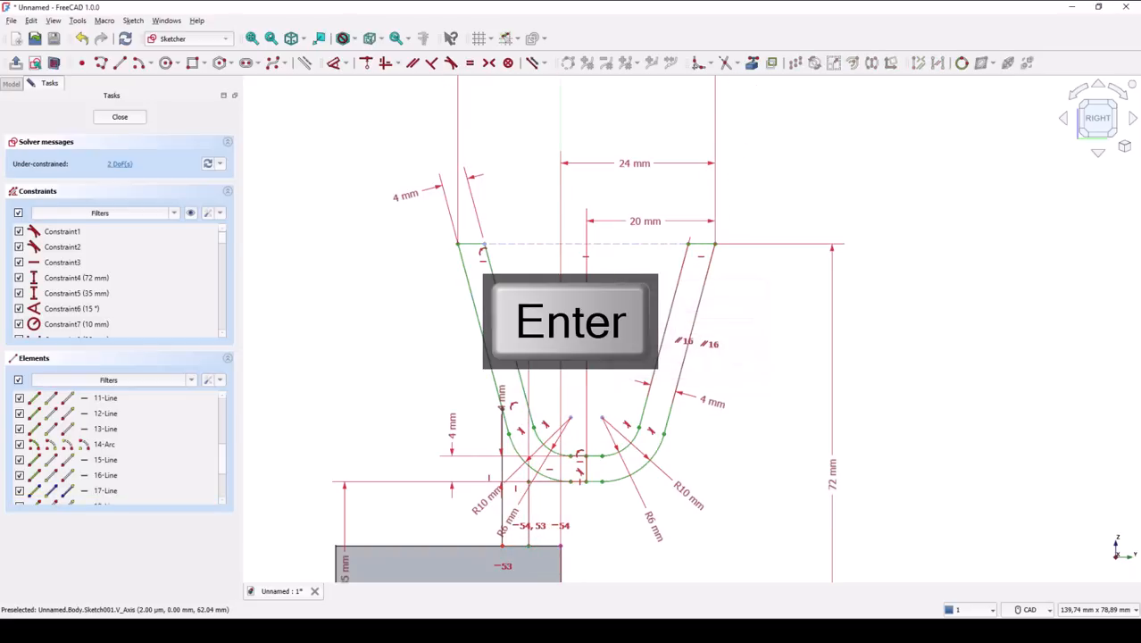
- Dimension the horizontal distance from the outer vertical line to the solid's linked top corner as 10 mm
{"action": "left_click", "coordinate": [503, 503]}
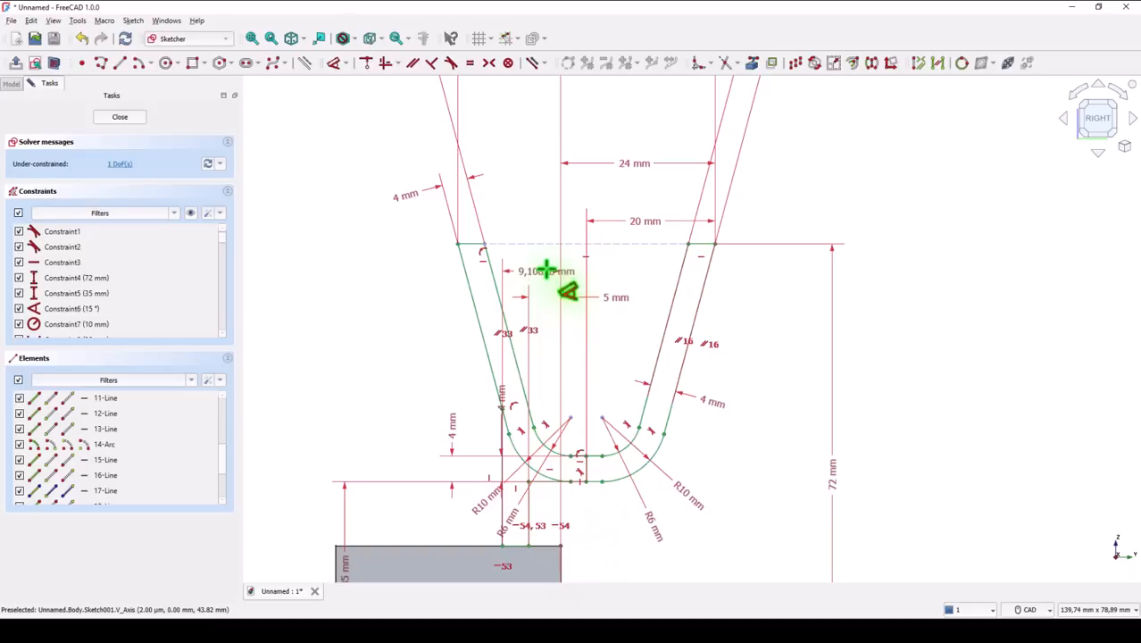
{"action": "left_click", "coordinate": [548, 268]}
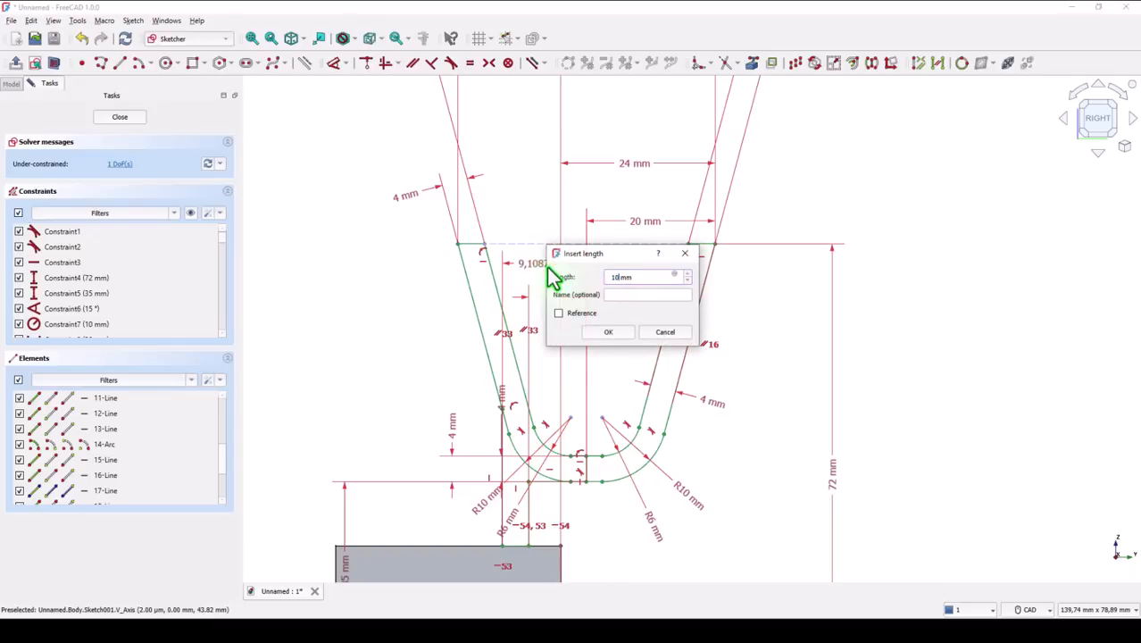
{"action": "key", "text": "Return"}
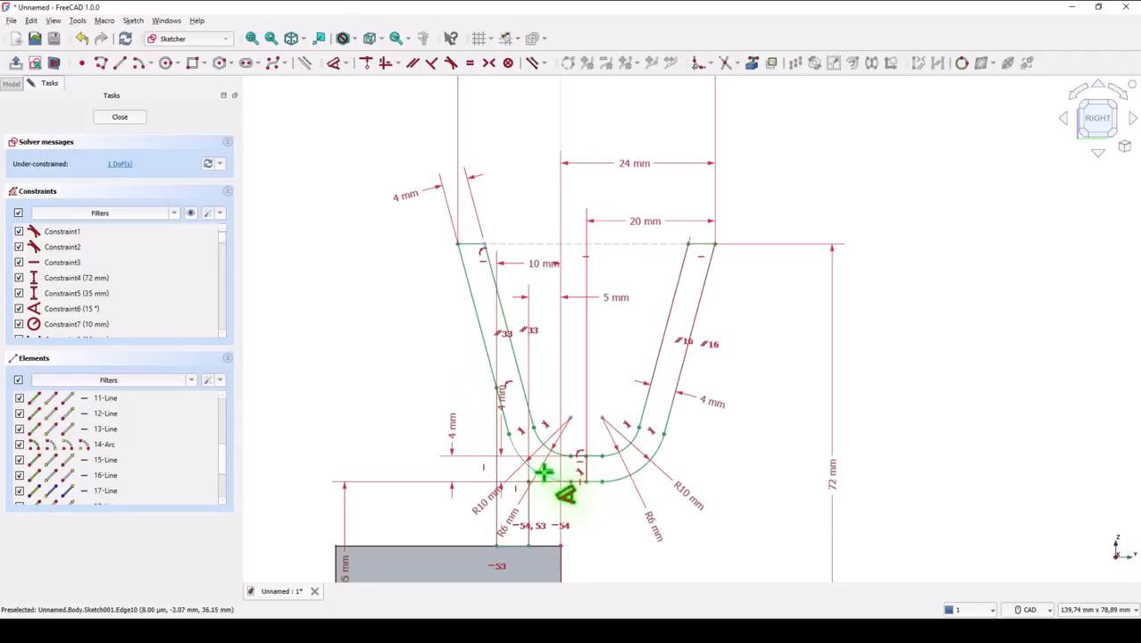
{"action": "right_click", "coordinate": [394, 375]}
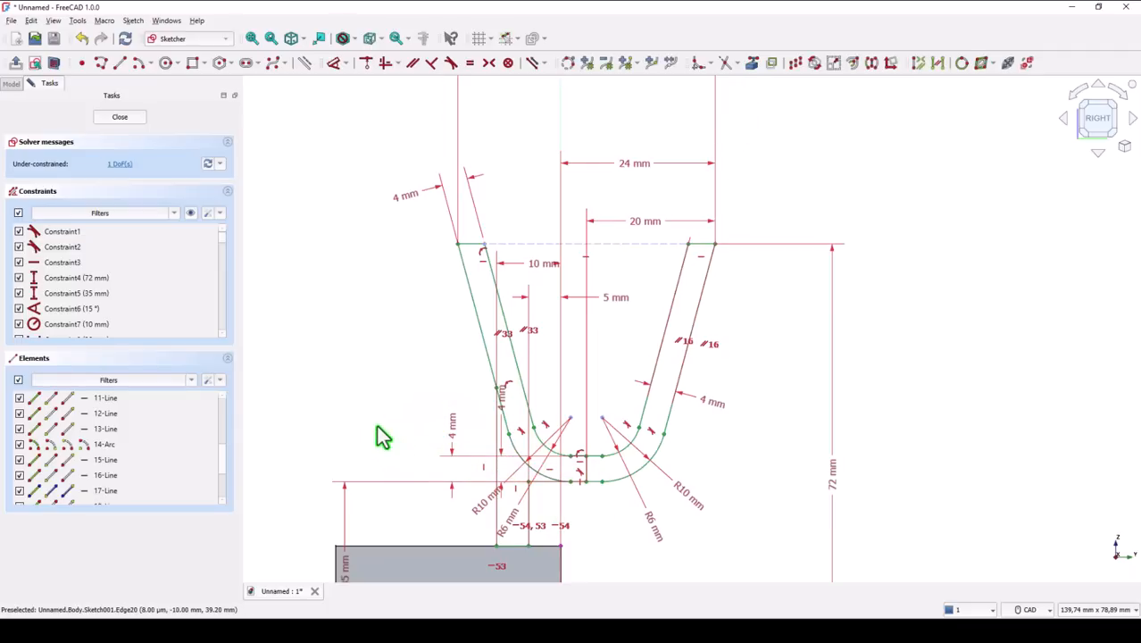
- Delete the mirrored half's outer R10 arc, trim its outer wall line below the vertical line, and close the sketch
{"action": "key", "text": "Delete"}
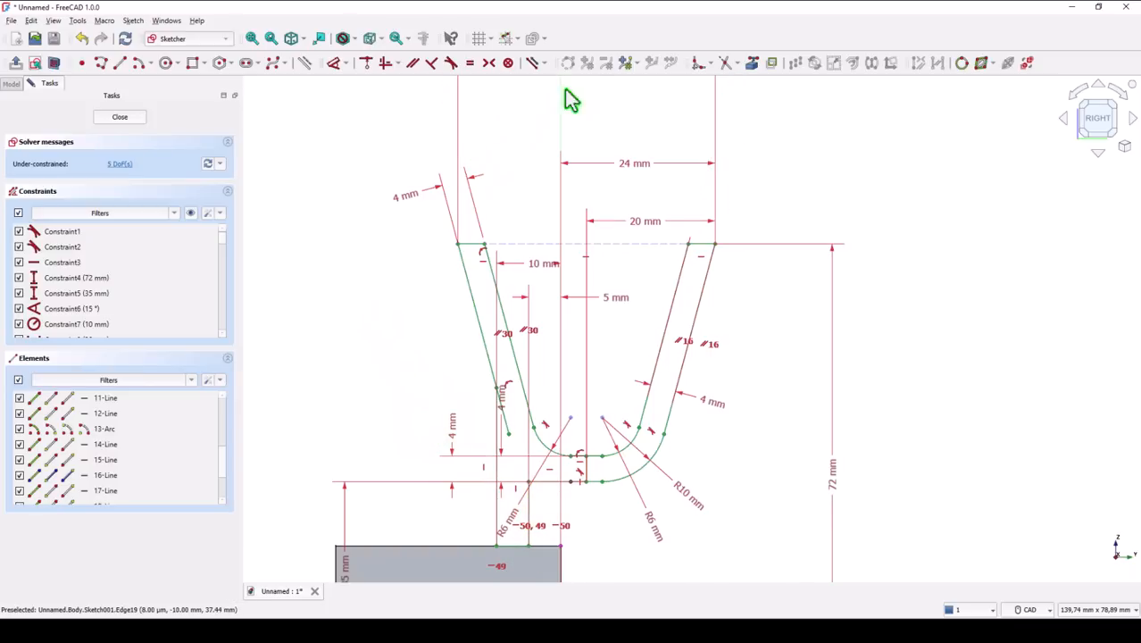
{"action": "left_click", "coordinate": [704, 68]}
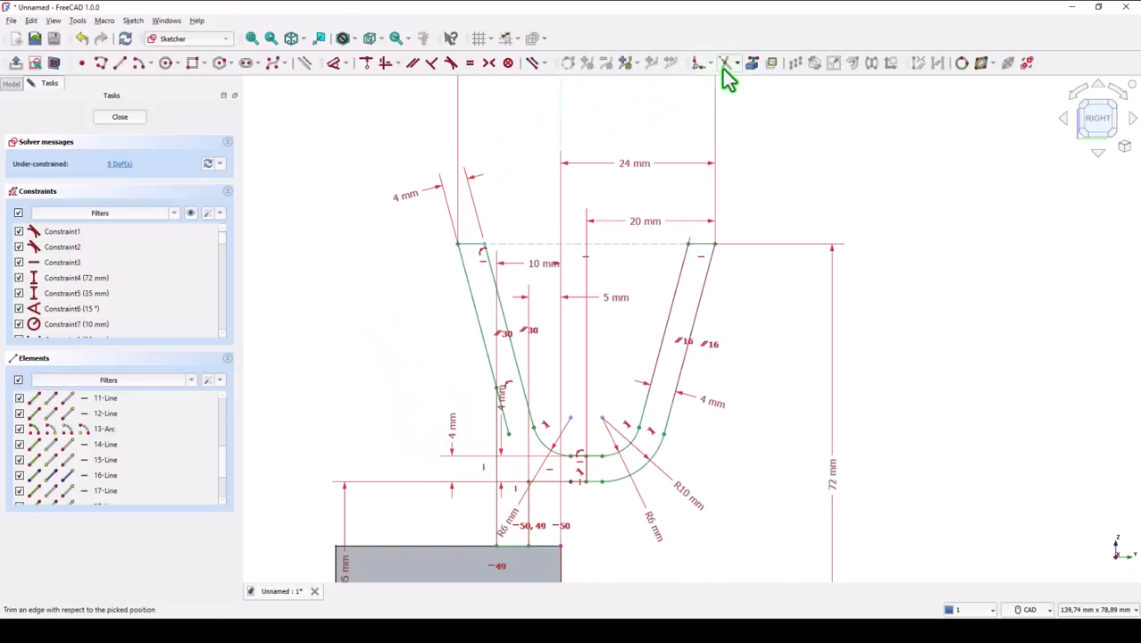
{"action": "left_click", "coordinate": [505, 421]}
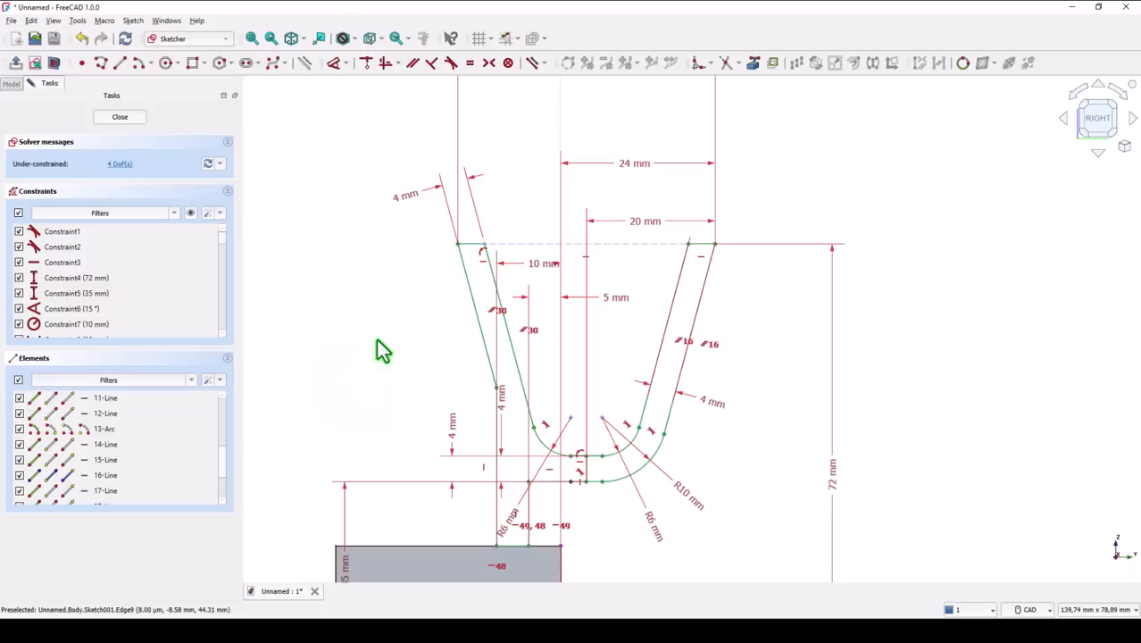
{"action": "left_click", "coordinate": [127, 118]}
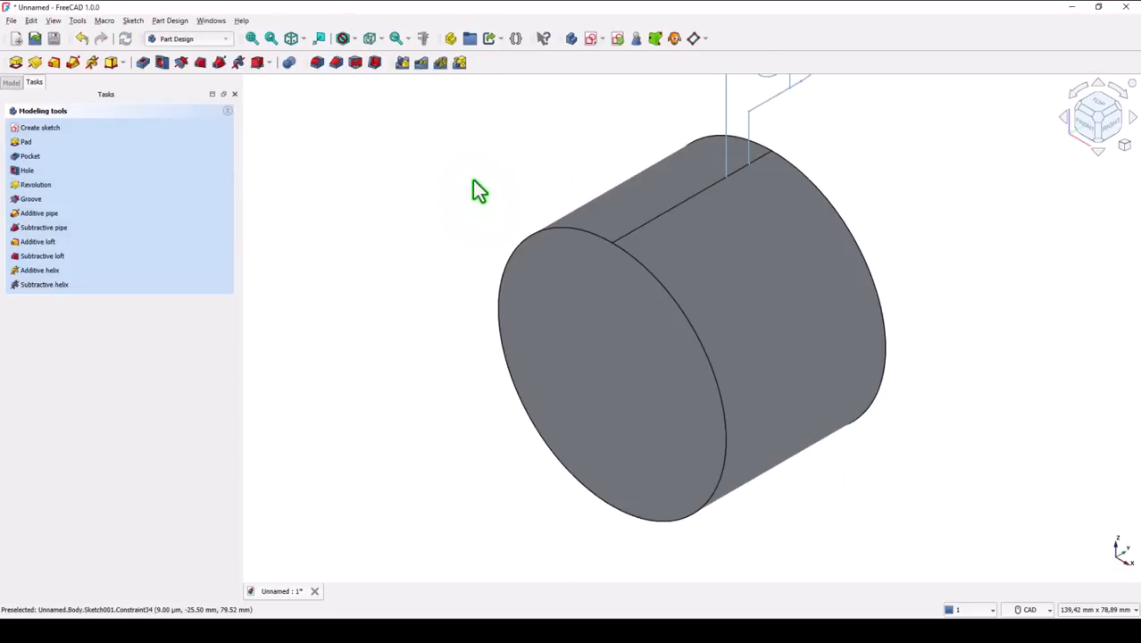
- Reopen Sketch001, convert the short vertical line between the inner and outer base lines to construction geometry, and close the sketch
{"action": "left_click", "coordinate": [253, 39]}
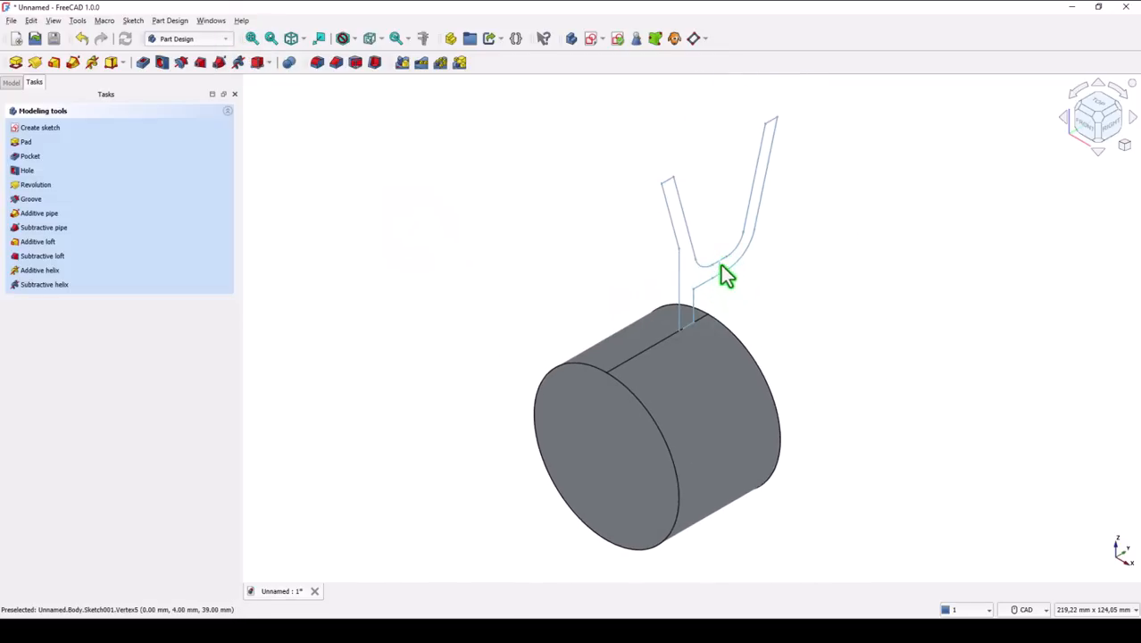
{"action": "left_click", "coordinate": [12, 82]}
{"action": "key", "text": "space"}
{"action": "double_click", "coordinate": [82, 150]}
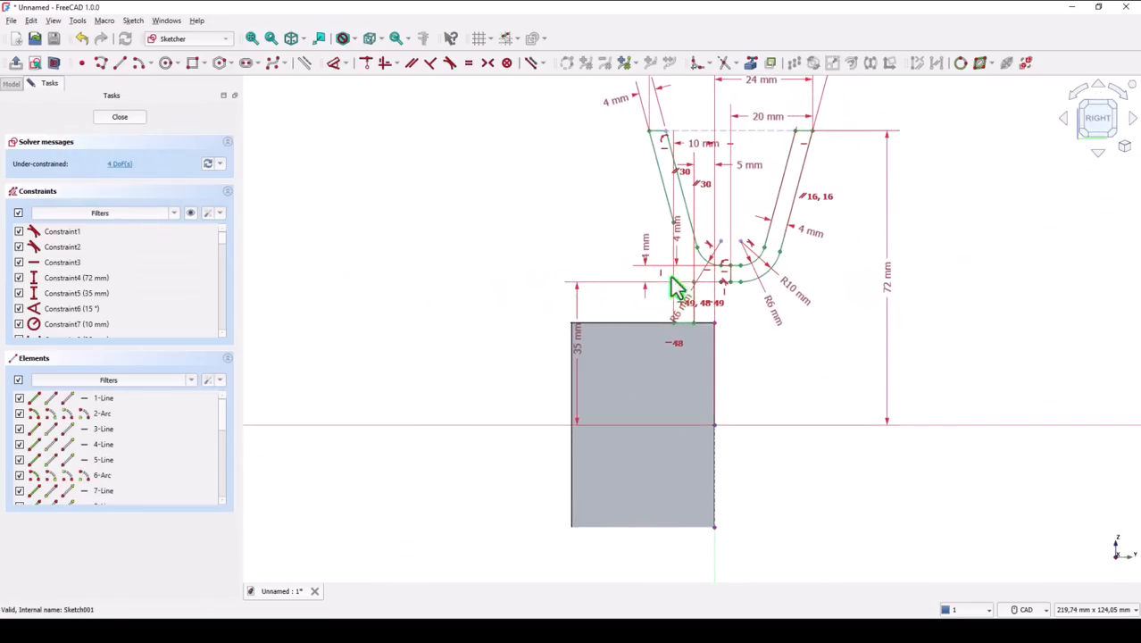
{"action": "scroll", "coordinate": [734, 287], "scroll_direction": "up", "scroll_amount": 3}
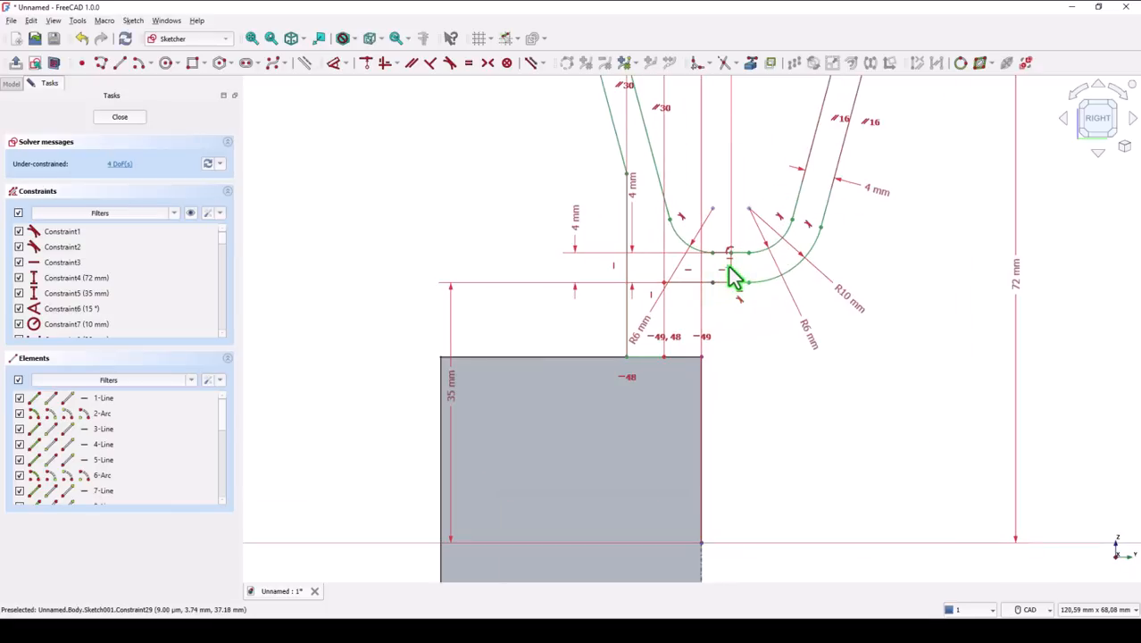
{"action": "scroll", "coordinate": [734, 278], "scroll_direction": "up", "scroll_amount": 5}
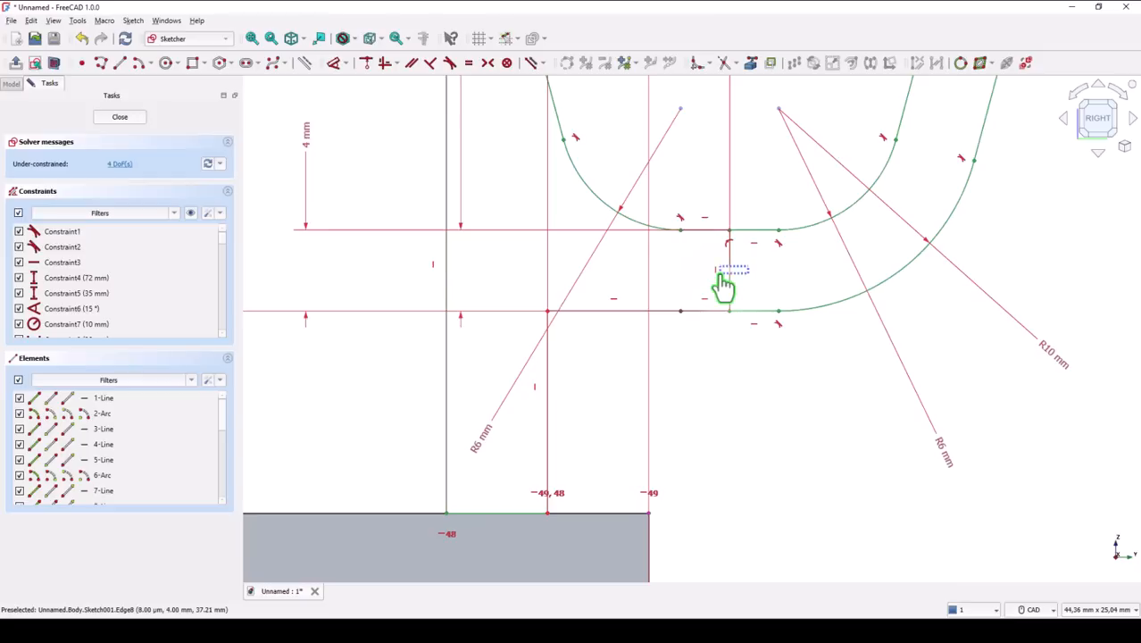
{"action": "left_click", "coordinate": [727, 288]}
{"action": "left_click", "coordinate": [305, 65]}
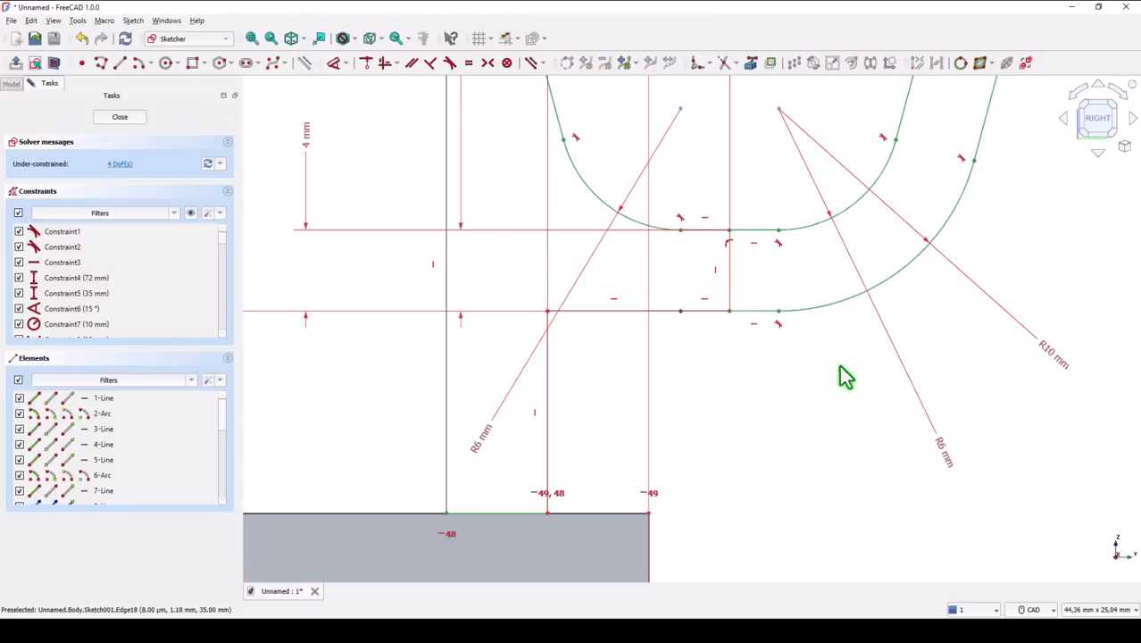
{"action": "left_click", "coordinate": [120, 117]}
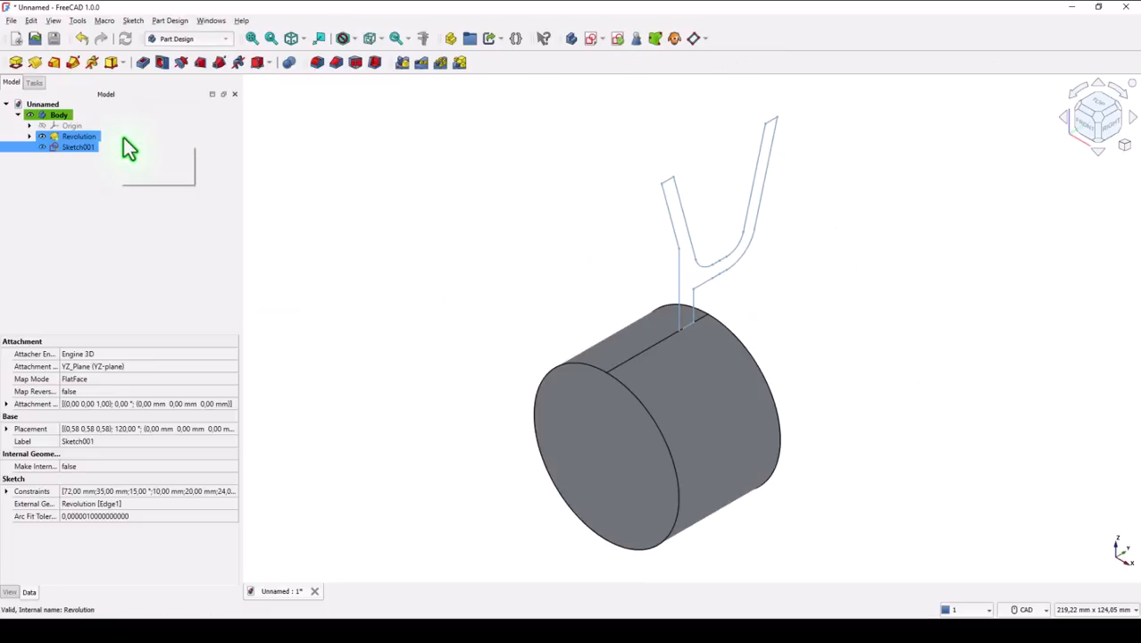
- Revolve Sketch001 360° around the Base Y axis
{"action": "left_click", "coordinate": [362, 158]}
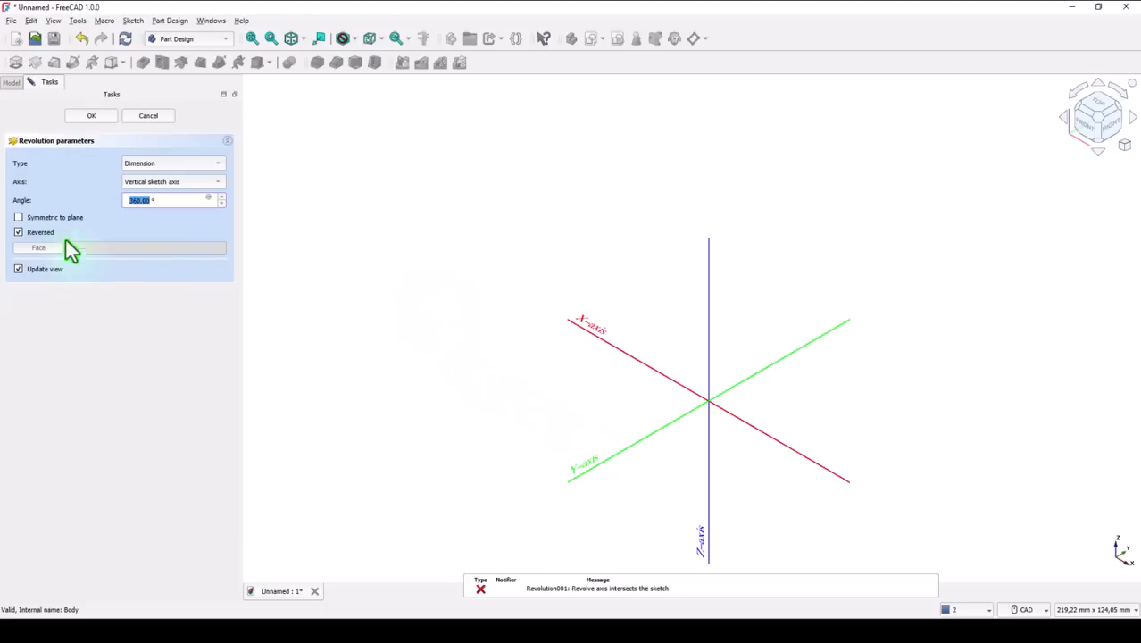
{"action": "left_click", "coordinate": [152, 184]}
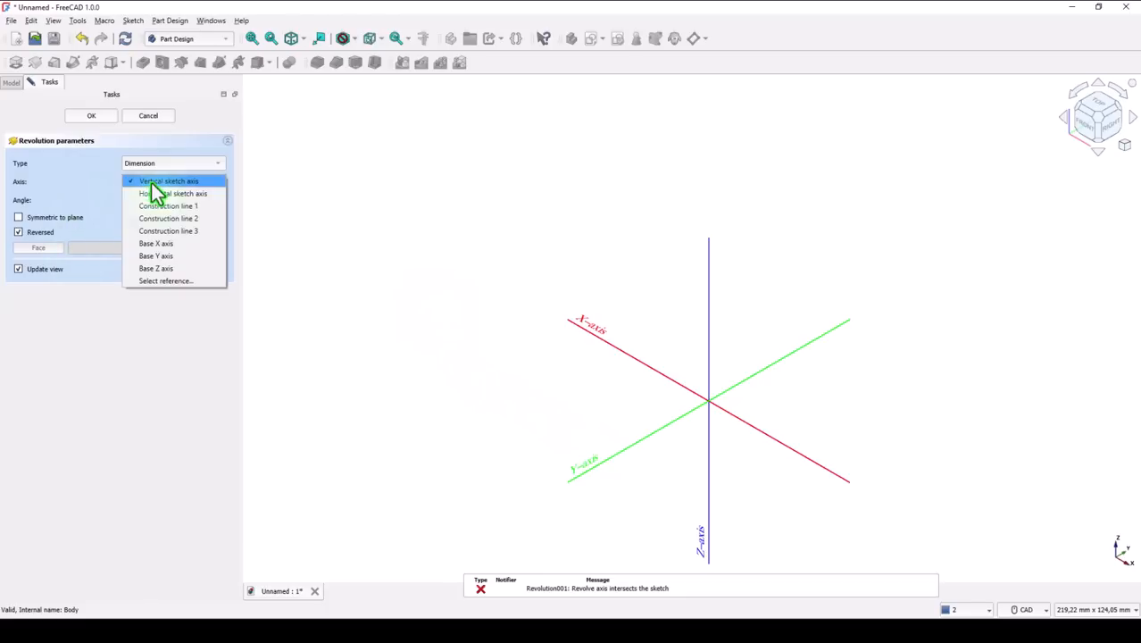
{"action": "left_click", "coordinate": [161, 257]}
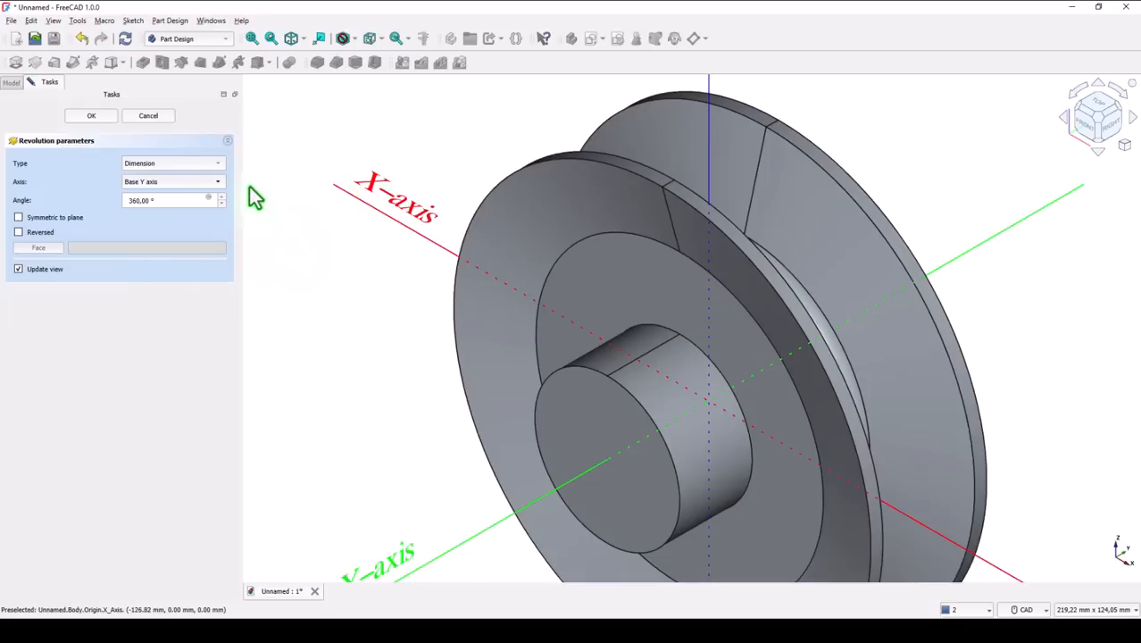
{"action": "left_click", "coordinate": [107, 117]}
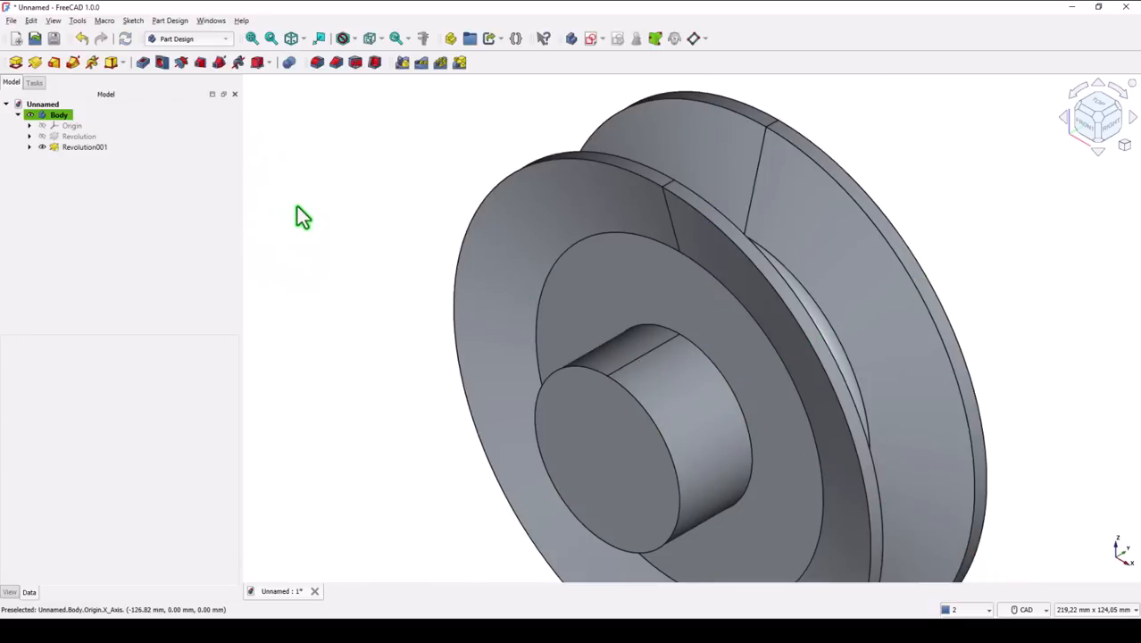
- Fillet the three inside corner edges where the web meets the hub on both sides and the groove base with a 3 mm radius
{"action": "left_click", "coordinate": [252, 37]}
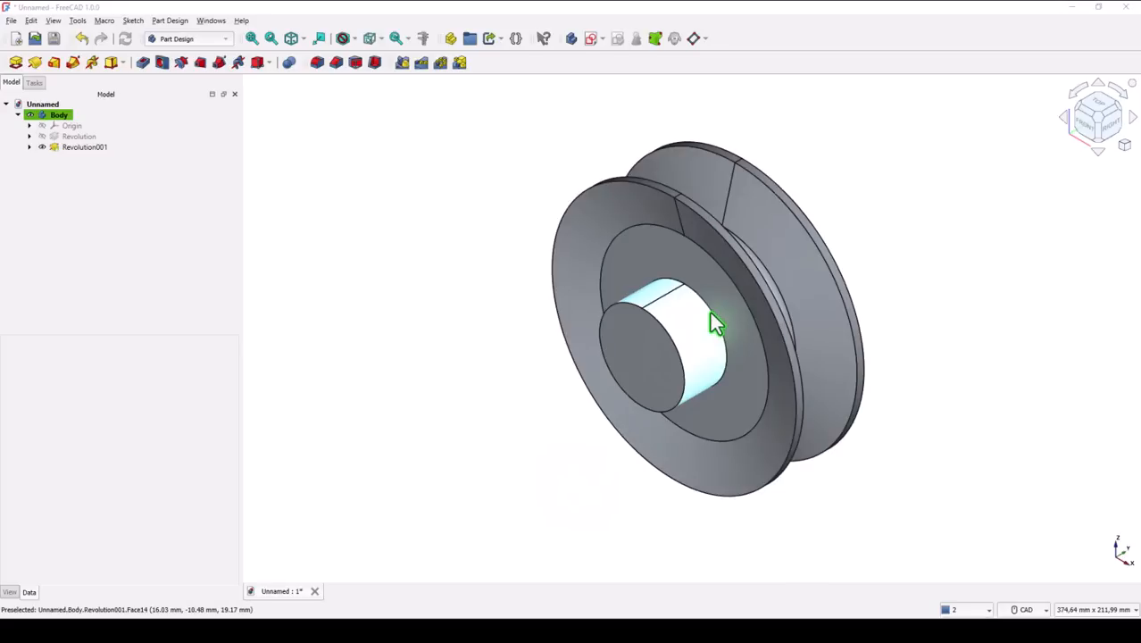
{"action": "left_click", "coordinate": [710, 310]}
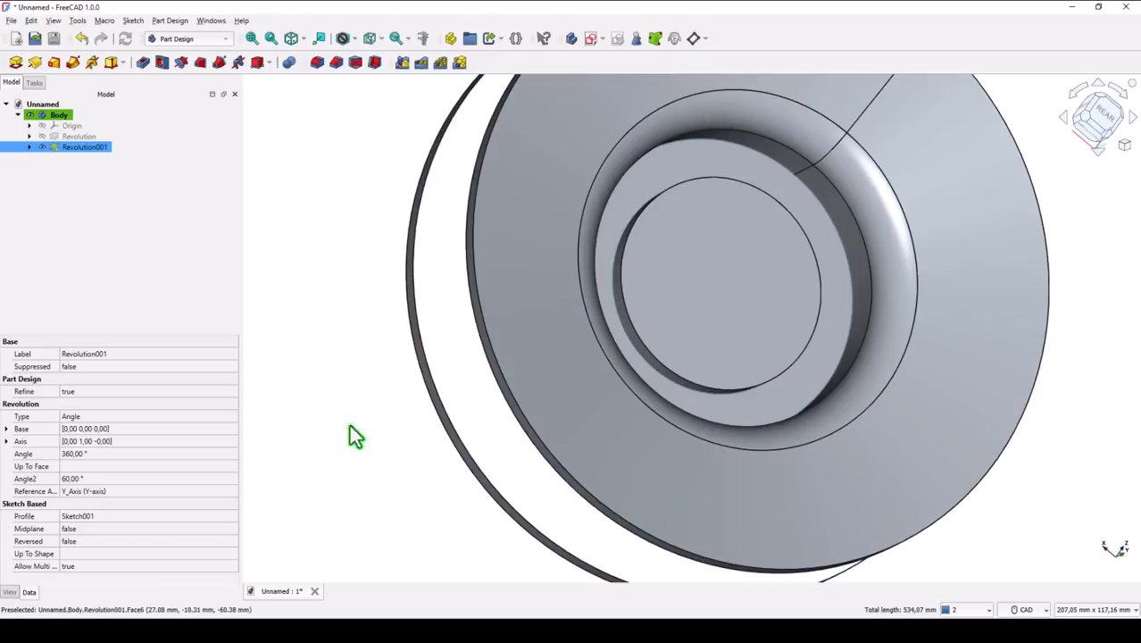
{"action": "left_click", "coordinate": [315, 62]}
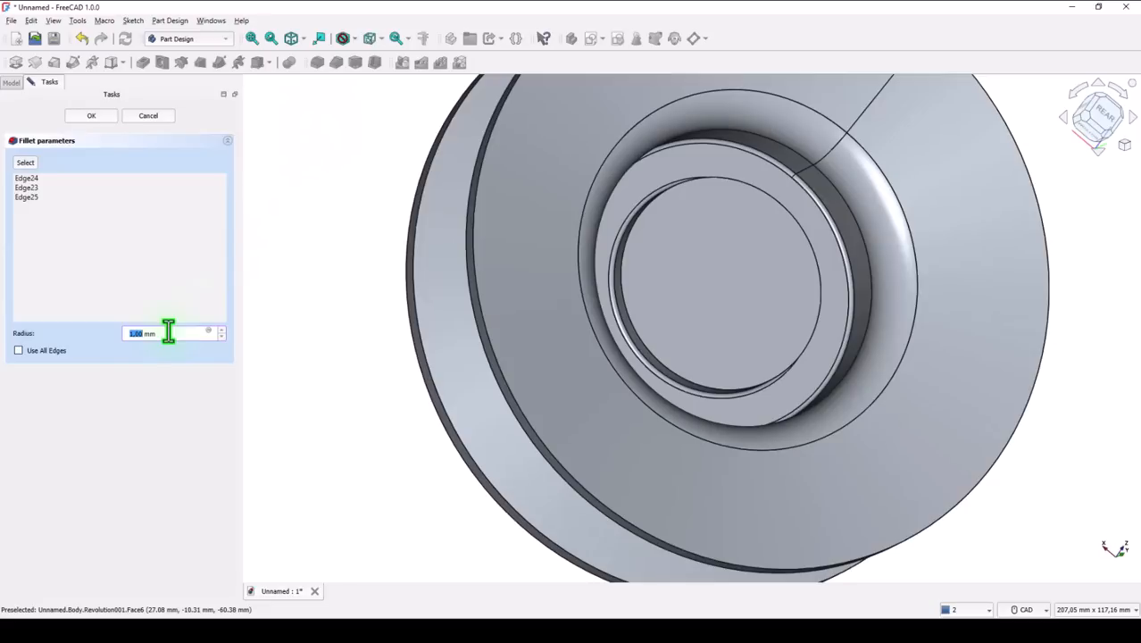
{"action": "scroll", "coordinate": [168, 332], "scroll_direction": "up", "scroll_amount": 1}
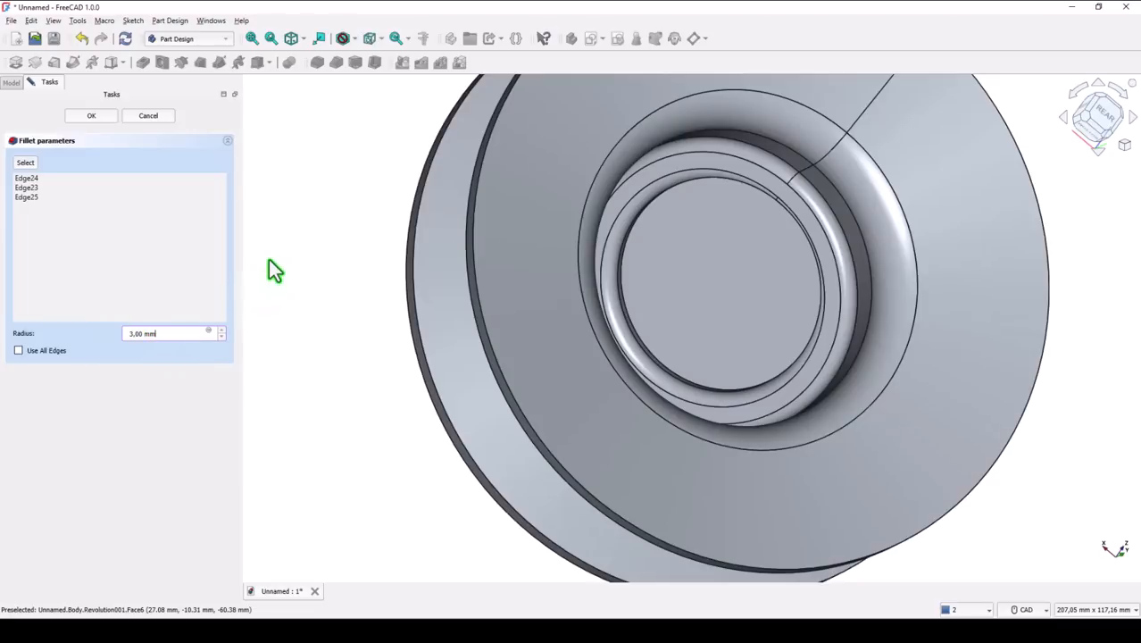
{"action": "left_click", "coordinate": [91, 118]}
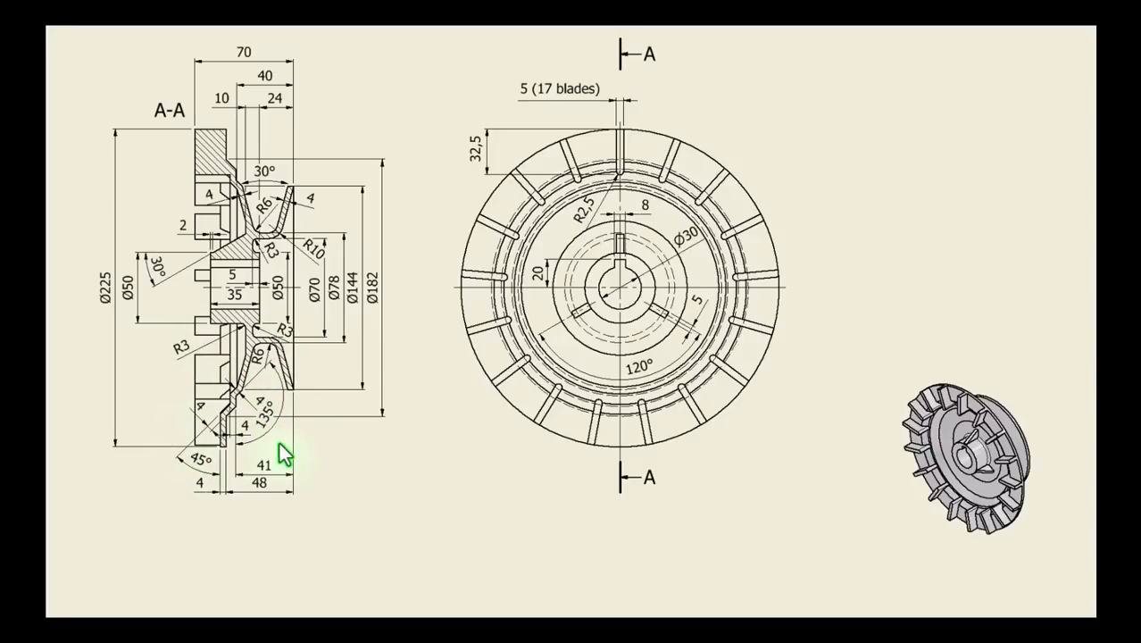
- Return to FreeCAD from the reference drawing, create a new sketch on the YZ plane, and section the view at the sketch plane
{"action": "key", "text": "alt+Tab"}
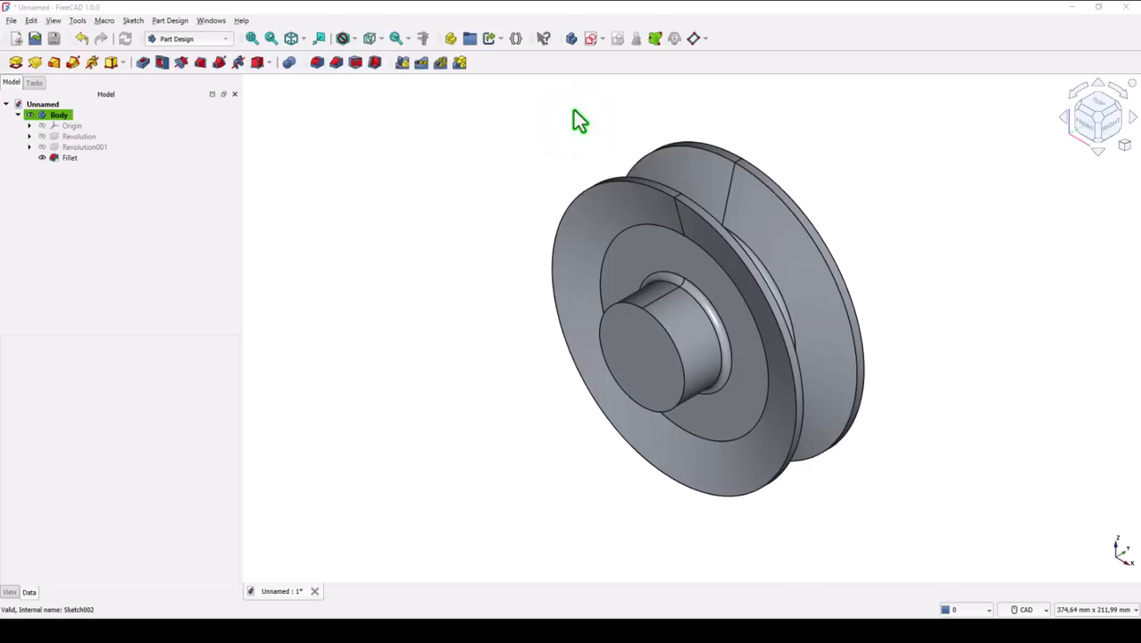
{"action": "left_click", "coordinate": [586, 45]}
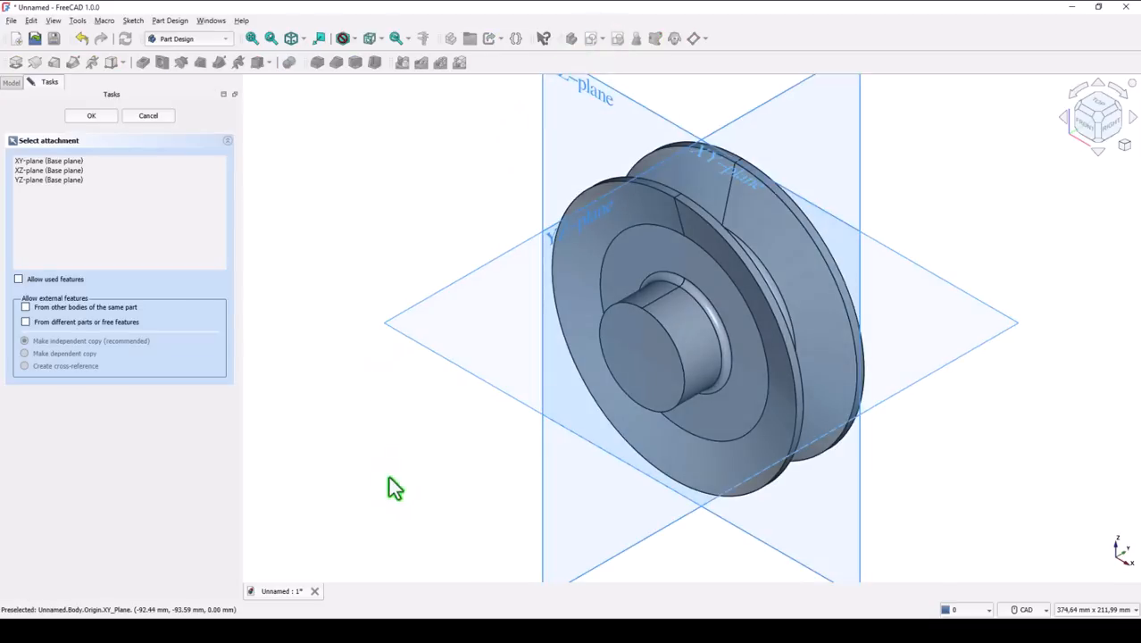
{"action": "left_click", "coordinate": [544, 527]}
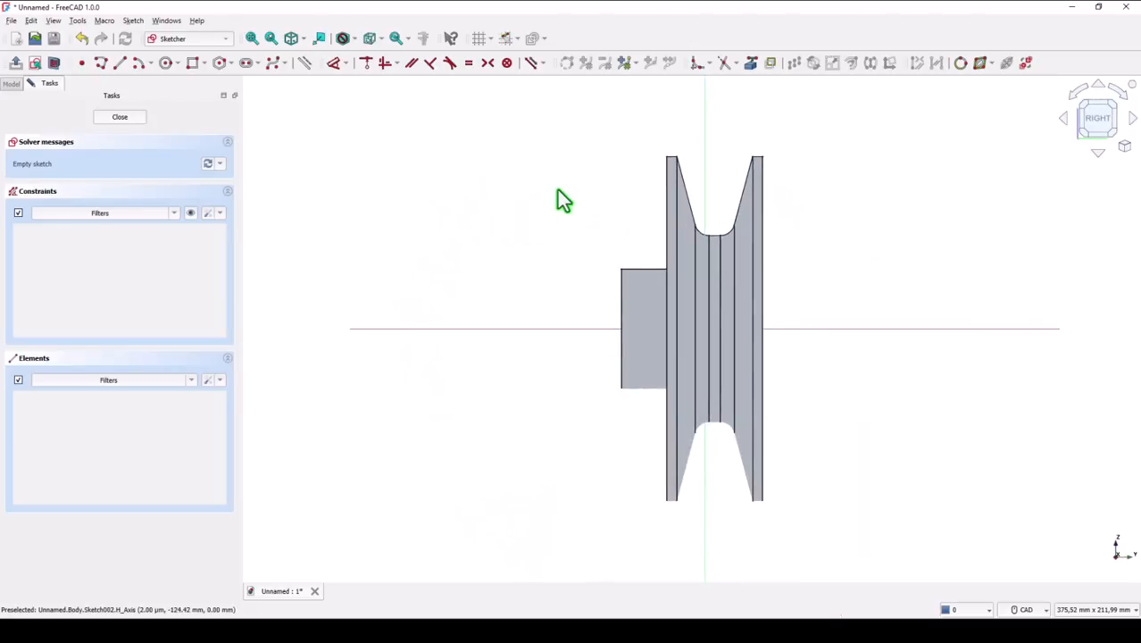
{"action": "scroll", "coordinate": [554, 190], "scroll_direction": "up", "scroll_amount": 5}
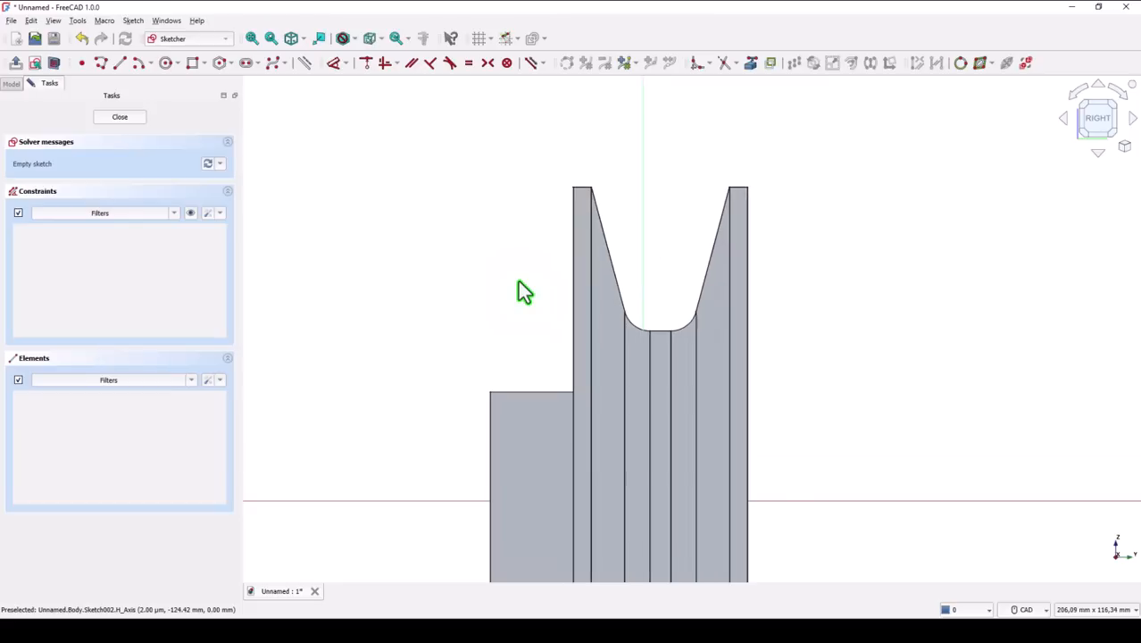
{"action": "middle_click_drag", "start_coordinate": [523, 267], "coordinate": [487, 318]}
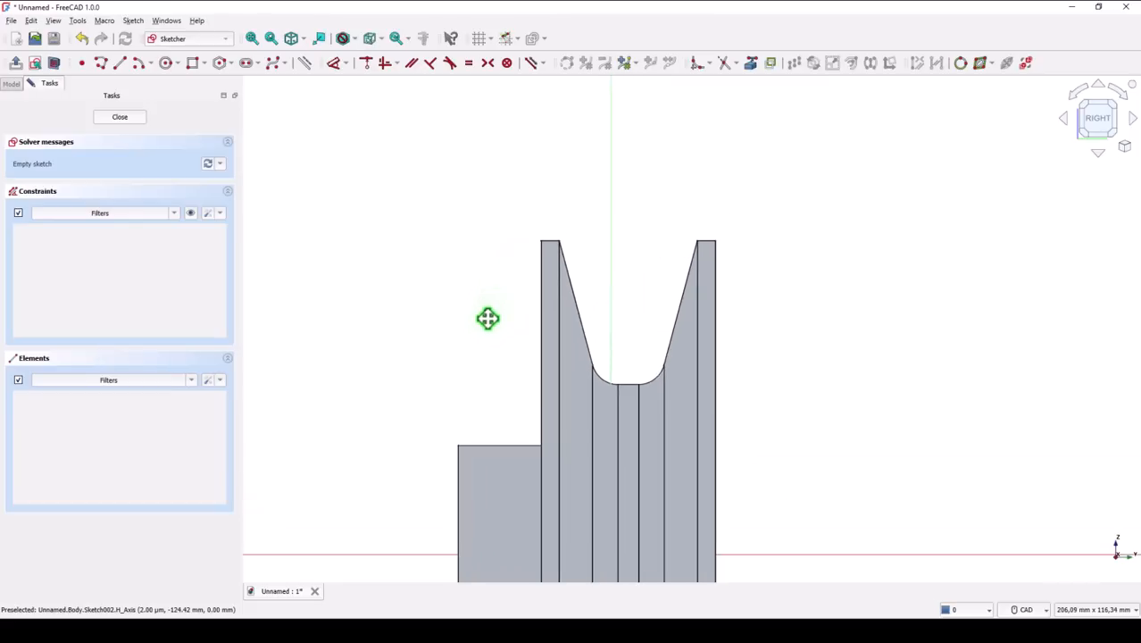
{"action": "left_click", "coordinate": [52, 69]}
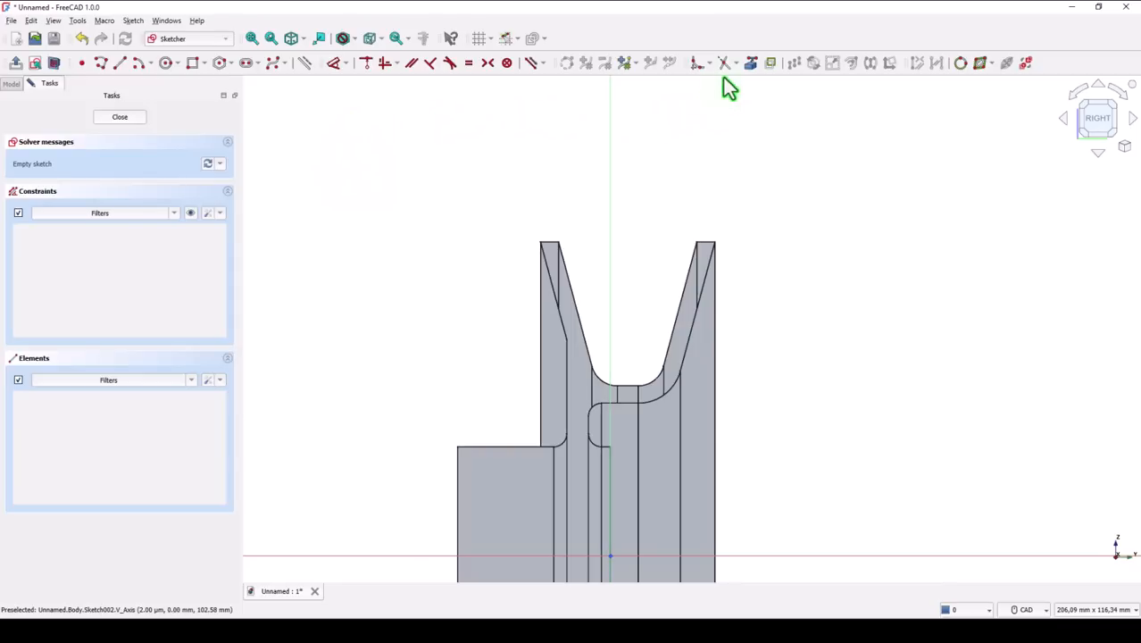
- Project the left flange's two slanted edges and the right flange's outer vertical edge into the sketch as external geometry
{"action": "left_click", "coordinate": [747, 64]}
{"action": "left_click", "coordinate": [555, 279]}
{"action": "left_click", "coordinate": [578, 276]}
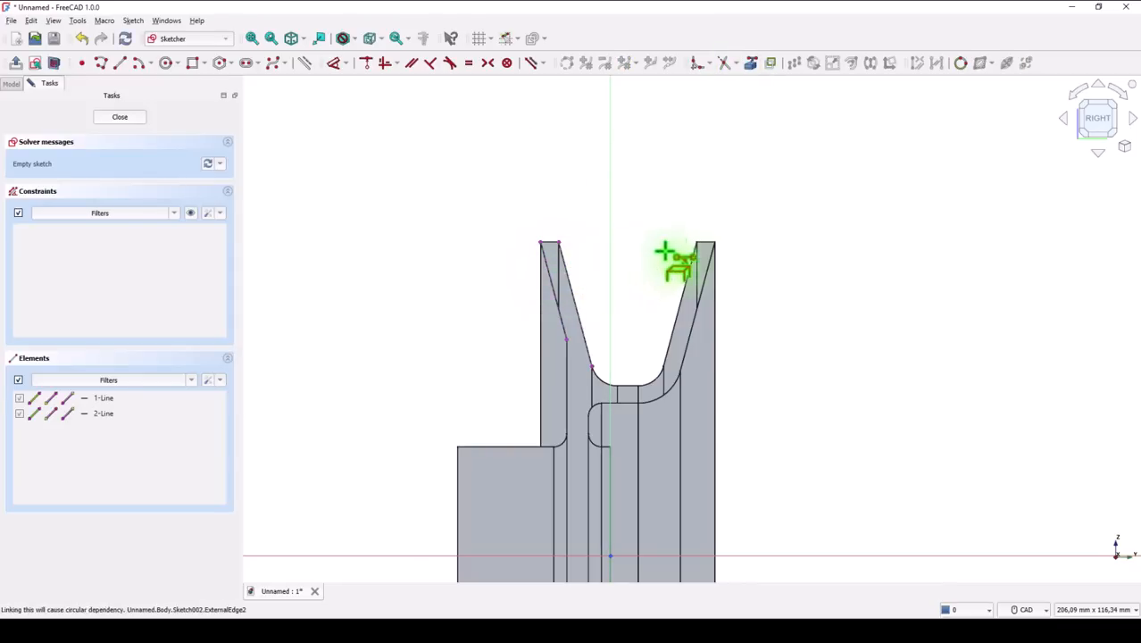
{"action": "left_click", "coordinate": [719, 287]}
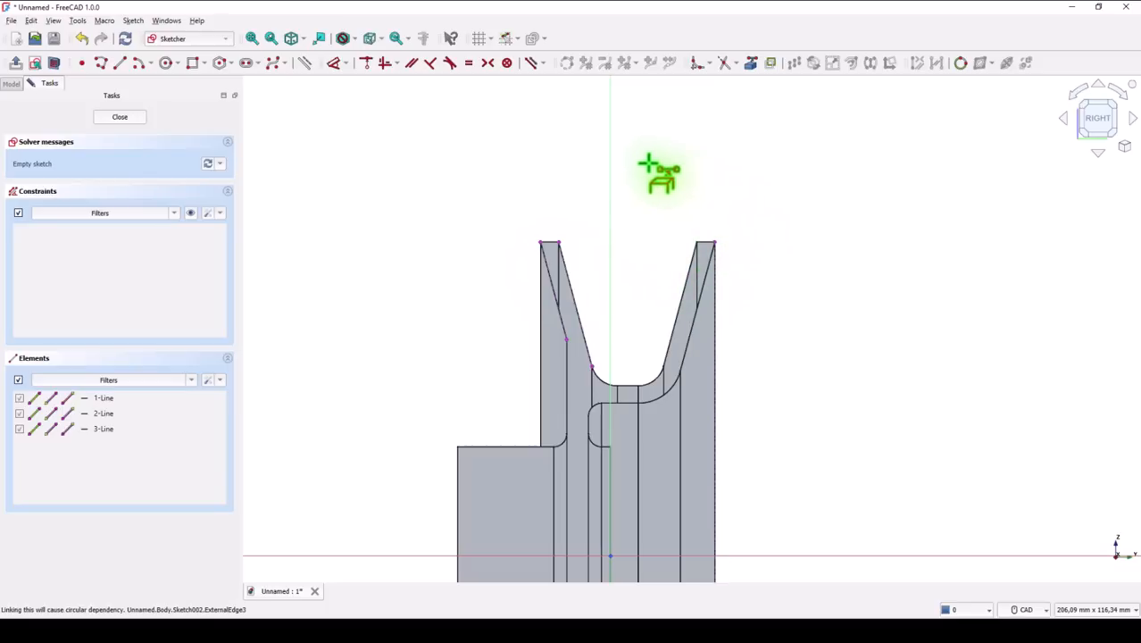
- Start a polyline at the left flange's inner tip corner, going up and outward: diagonal about 13.5 mm, vertical 15 mm, diagonal 8.5 mm, vertical 22 mm
{"action": "left_click", "coordinate": [103, 67]}
{"action": "middle_click_drag", "start_coordinate": [570, 215], "coordinate": [569, 301]}
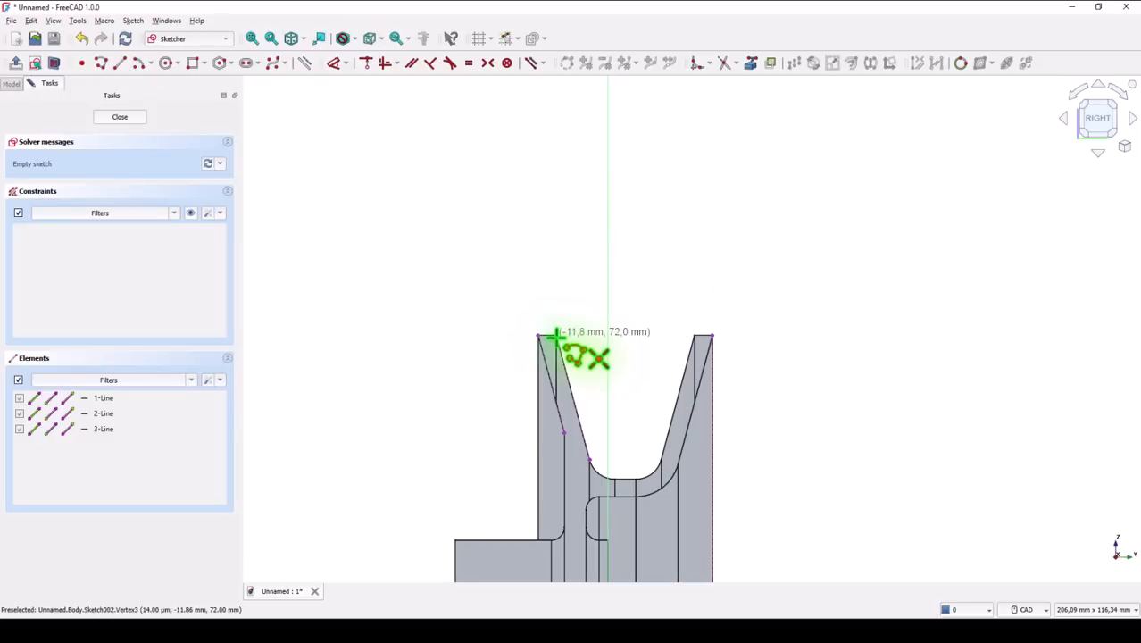
{"action": "left_click", "coordinate": [555, 336]}
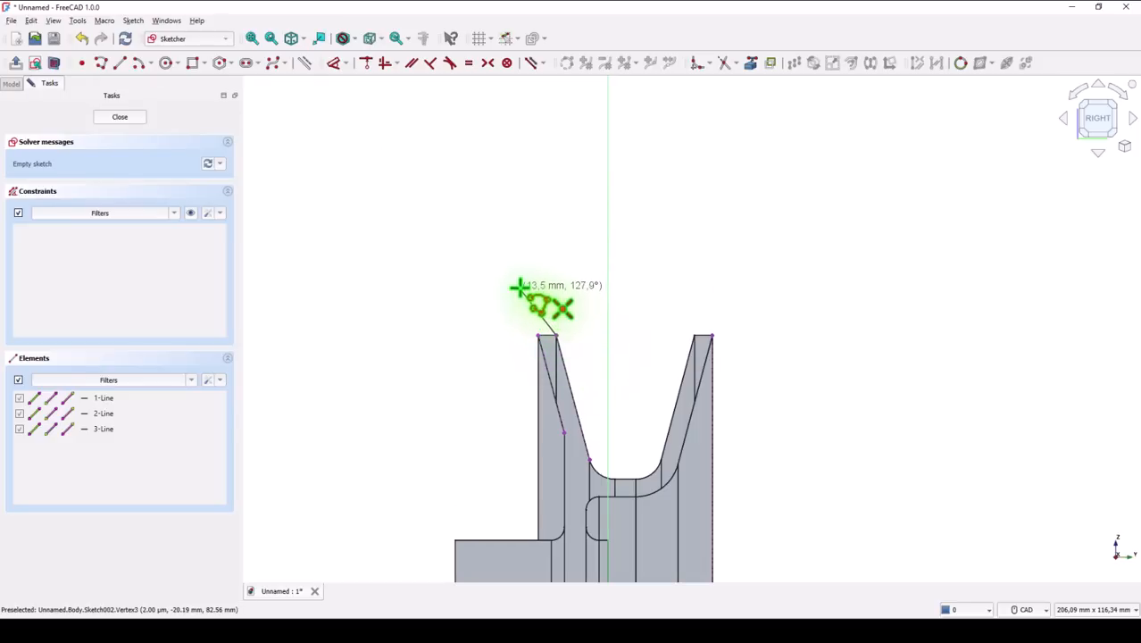
{"action": "left_click", "coordinate": [519, 287]}
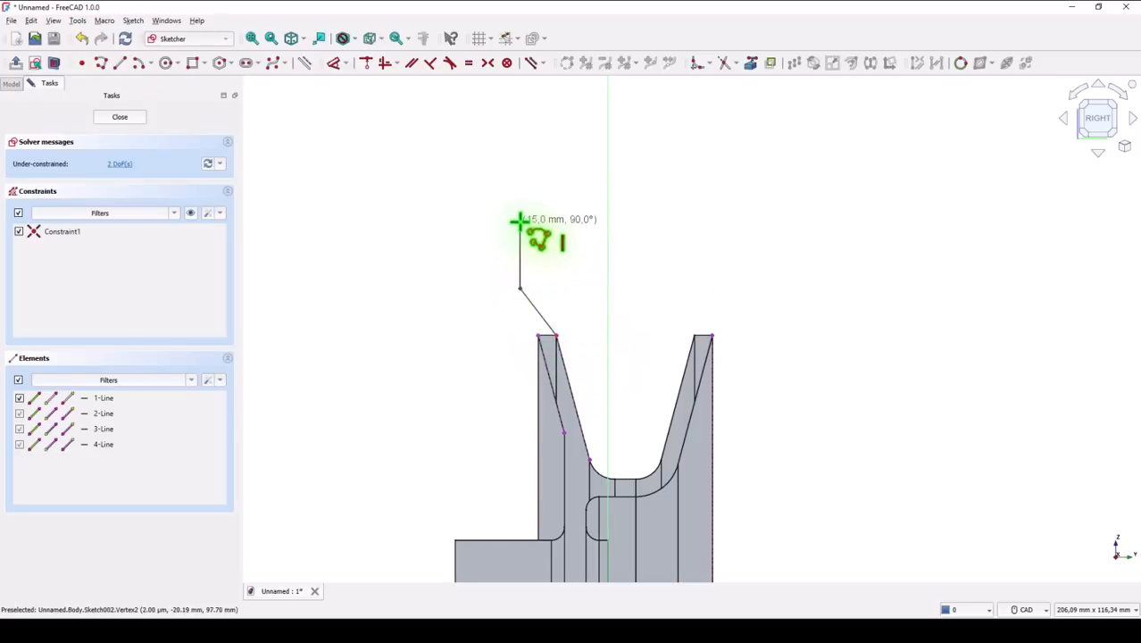
{"action": "left_click", "coordinate": [519, 219]}
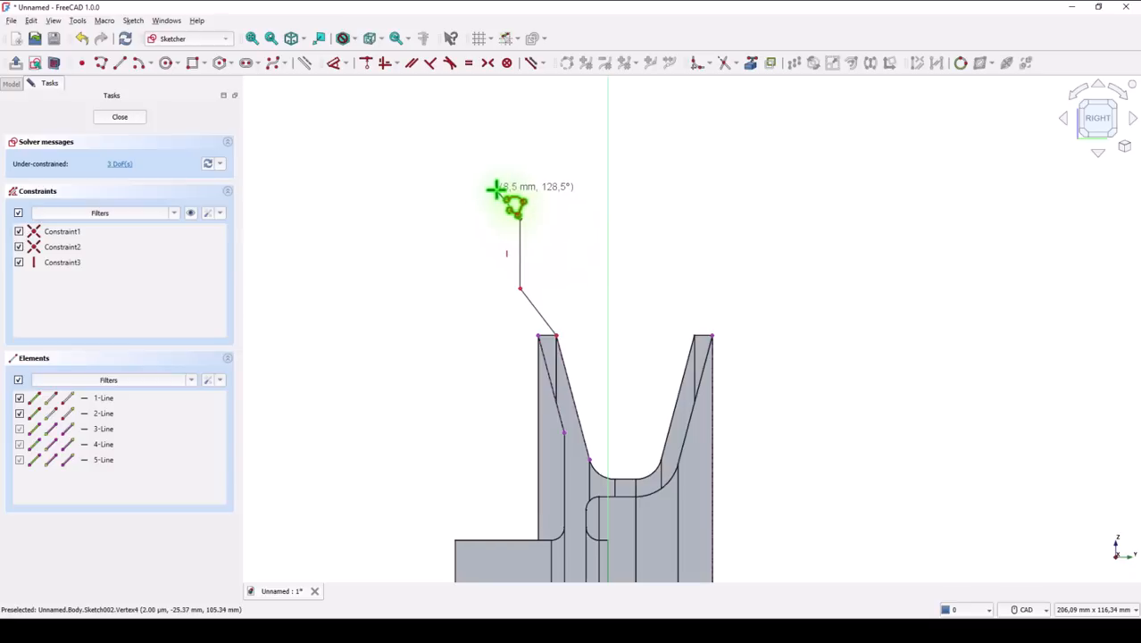
{"action": "left_click", "coordinate": [495, 189]}
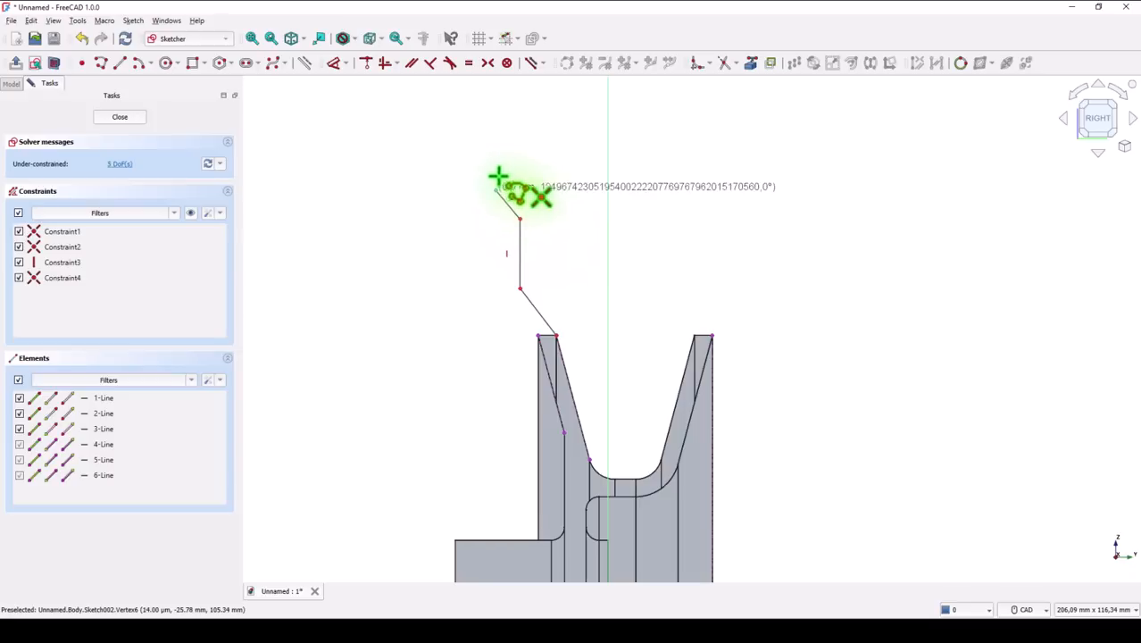
{"action": "left_click", "coordinate": [496, 90]}
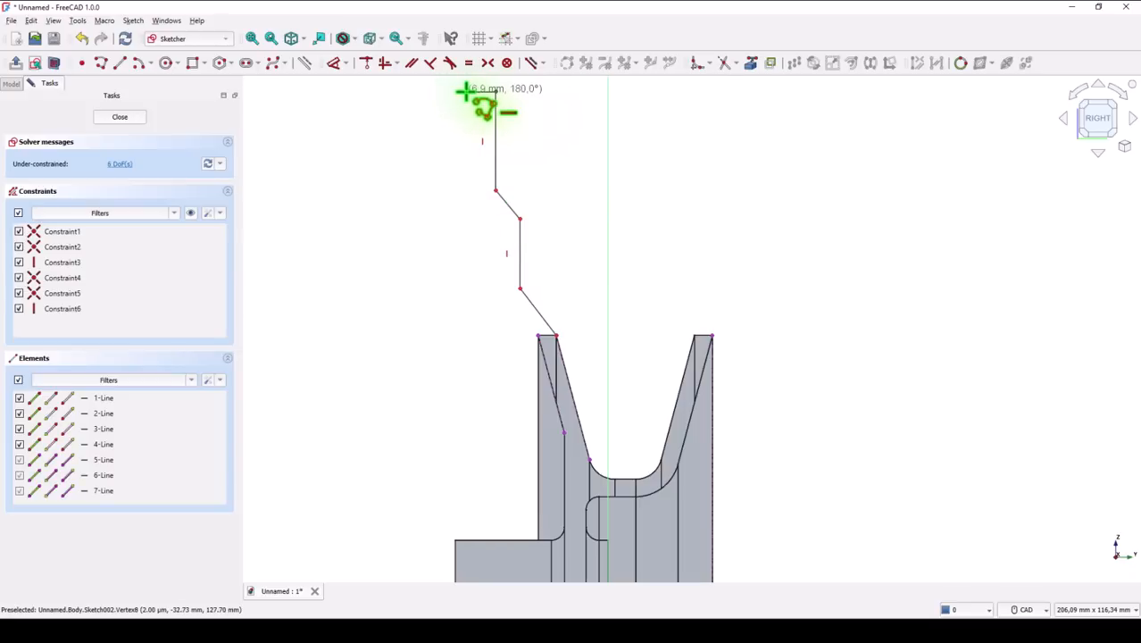
- Continue the polyline with a horizontal cap about 7 mm wide and a return path following the first segments down to the flange's outer slanted edge
{"action": "left_click", "coordinate": [465, 91]}
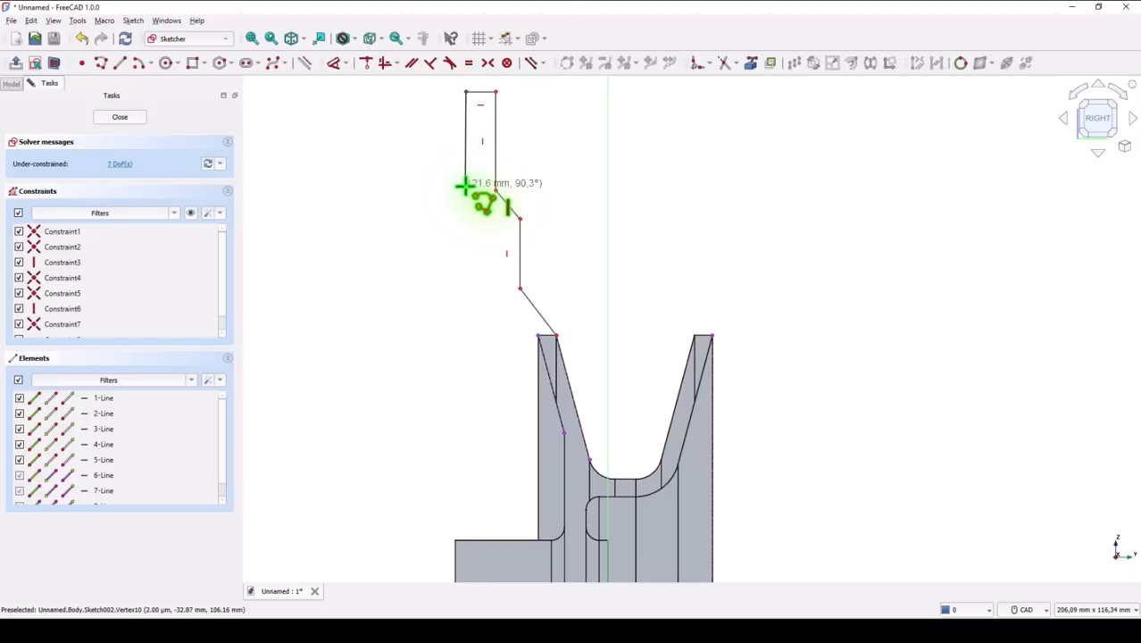
{"action": "left_click", "coordinate": [465, 189]}
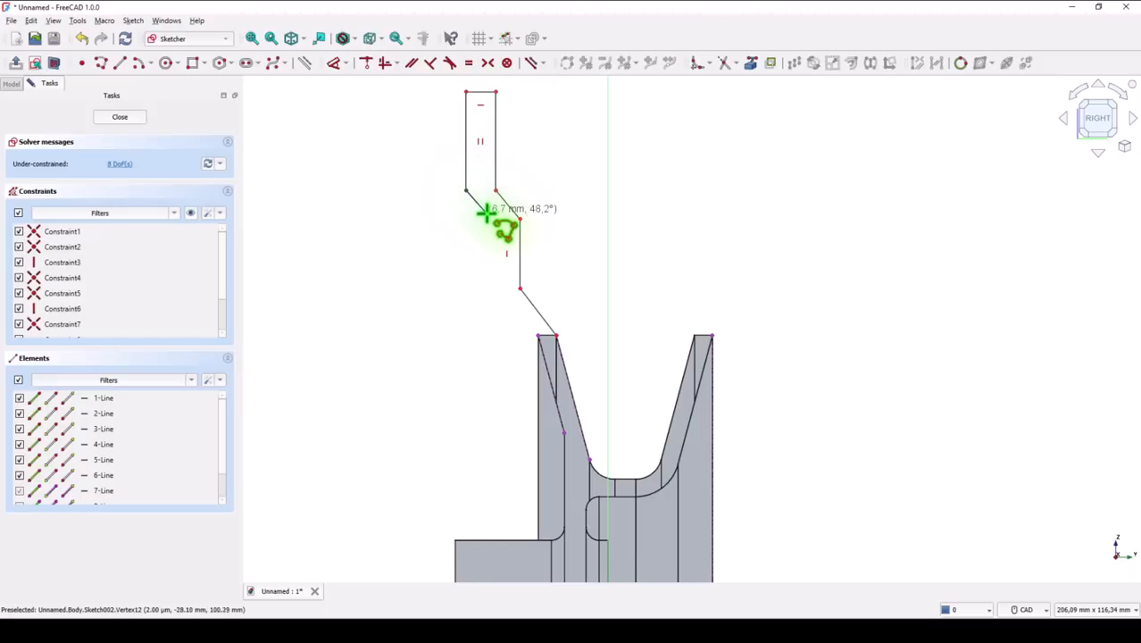
{"action": "left_click", "coordinate": [491, 219]}
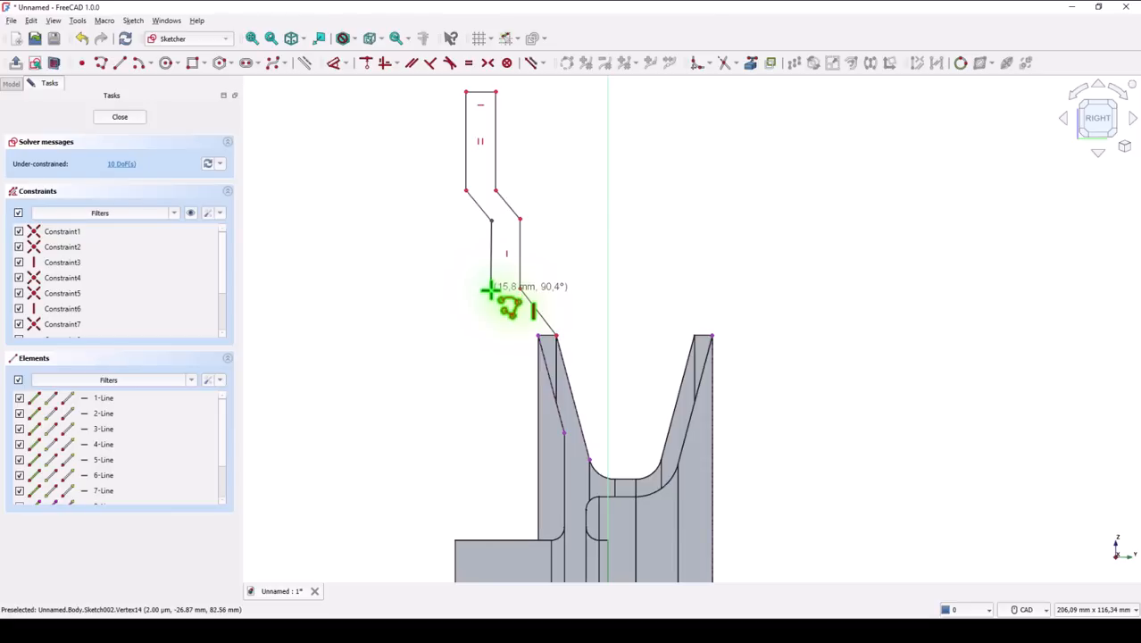
{"action": "left_click", "coordinate": [491, 290]}
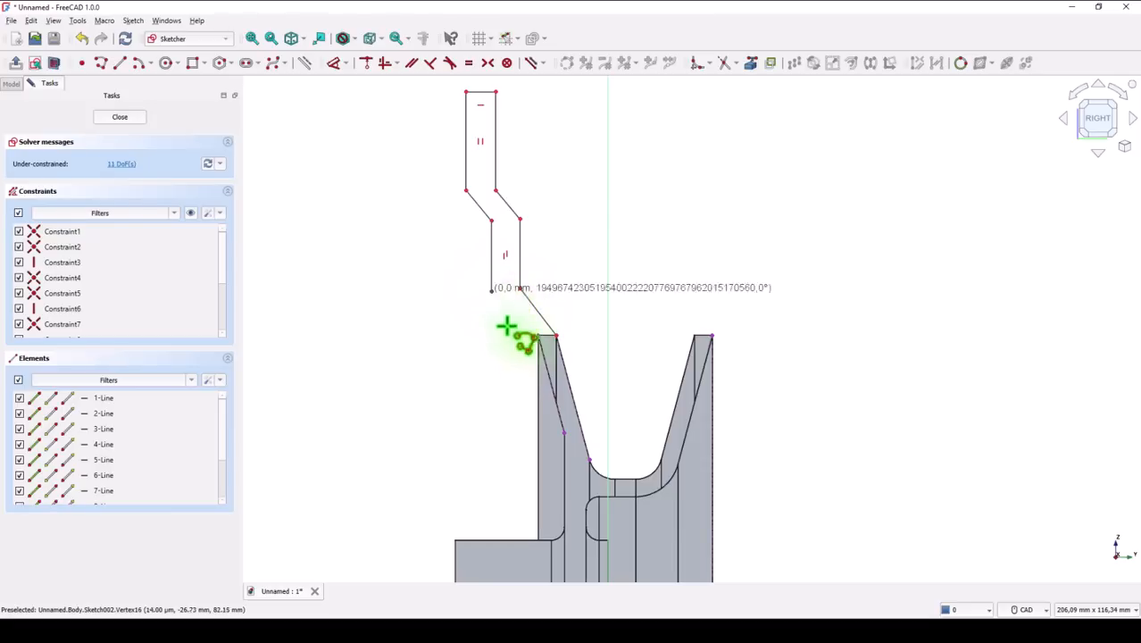
{"action": "left_click", "coordinate": [540, 360]}
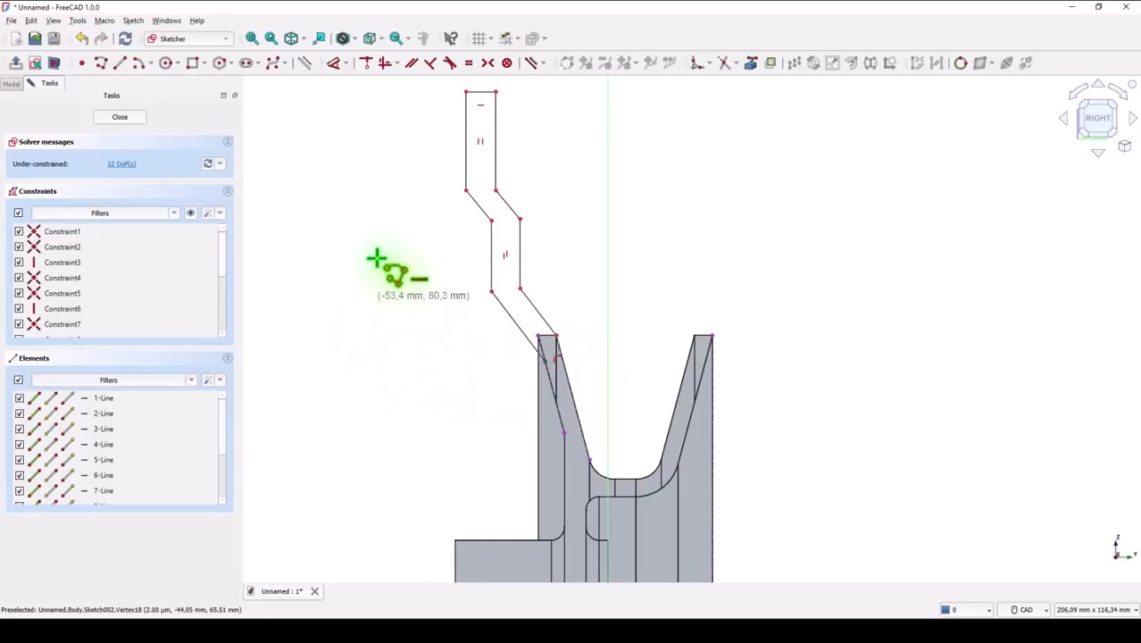
- Constrain the two upper diagonals parallel, the two lower diagonals parallel, and the upper diagonals parallel to the lower ones
{"action": "left_click", "coordinate": [411, 63]}
{"action": "left_click", "coordinate": [516, 211]}
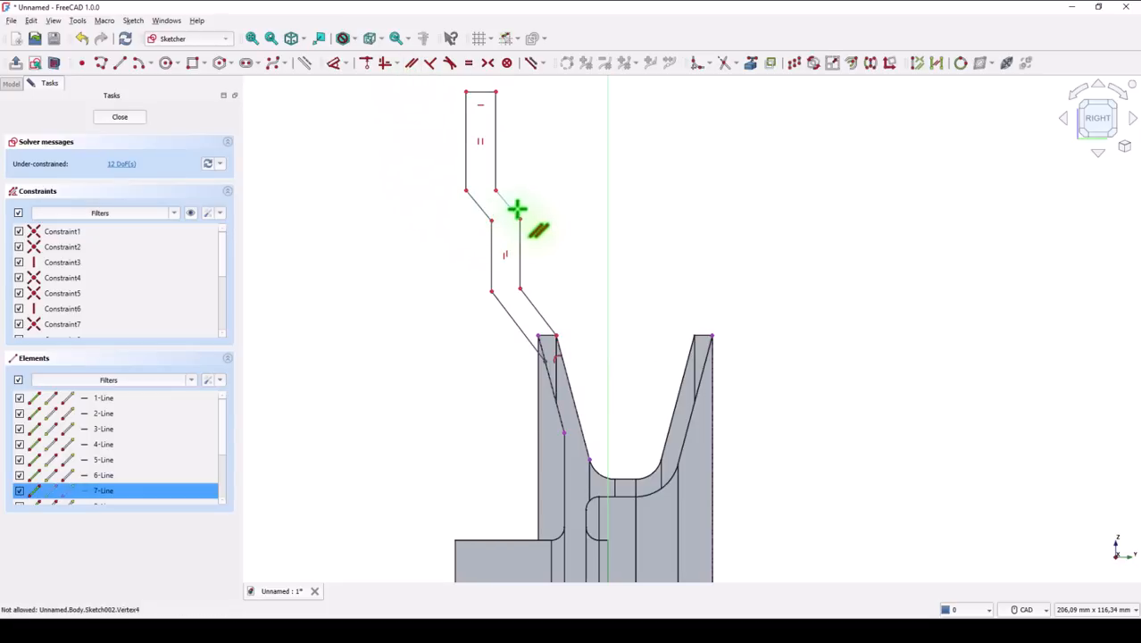
{"action": "left_click", "coordinate": [488, 234]}
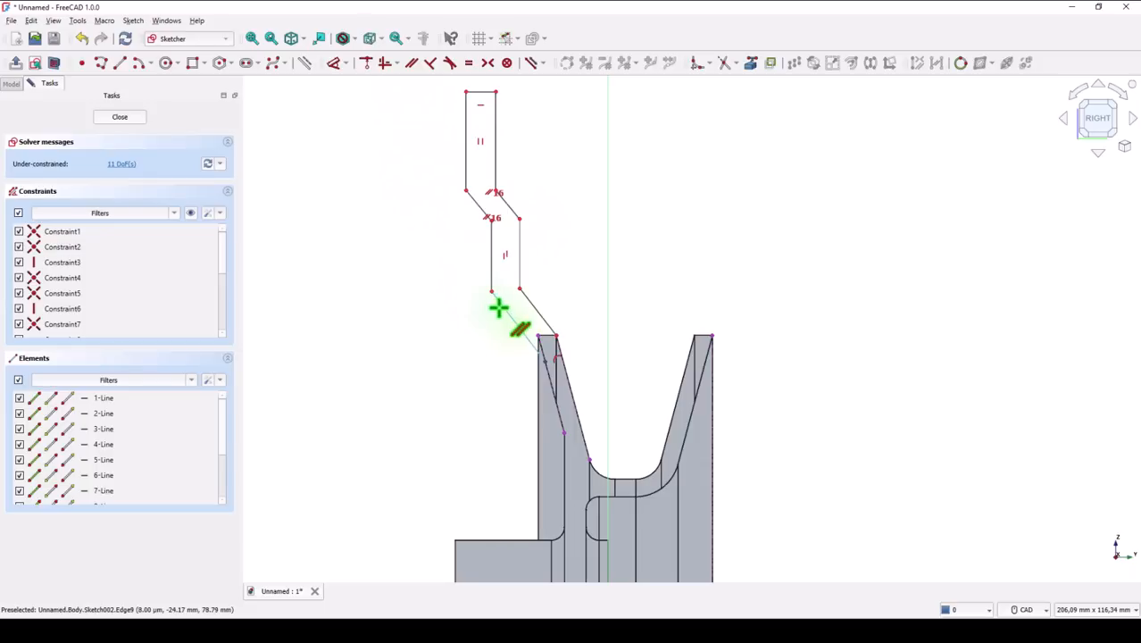
{"action": "left_click", "coordinate": [529, 304]}
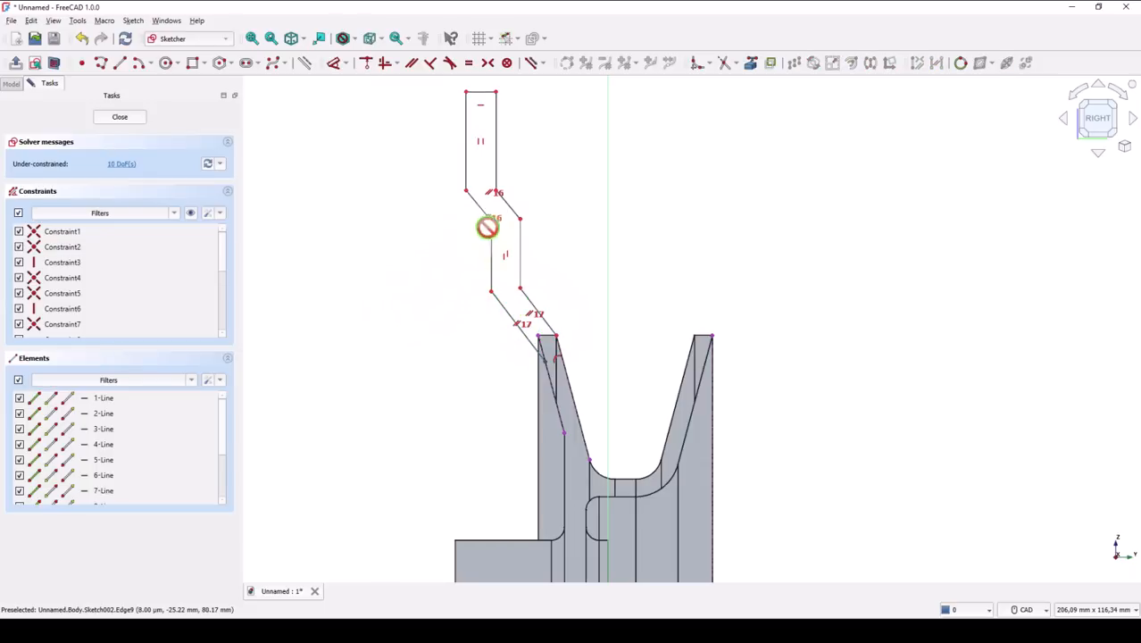
{"action": "left_click", "coordinate": [513, 209]}
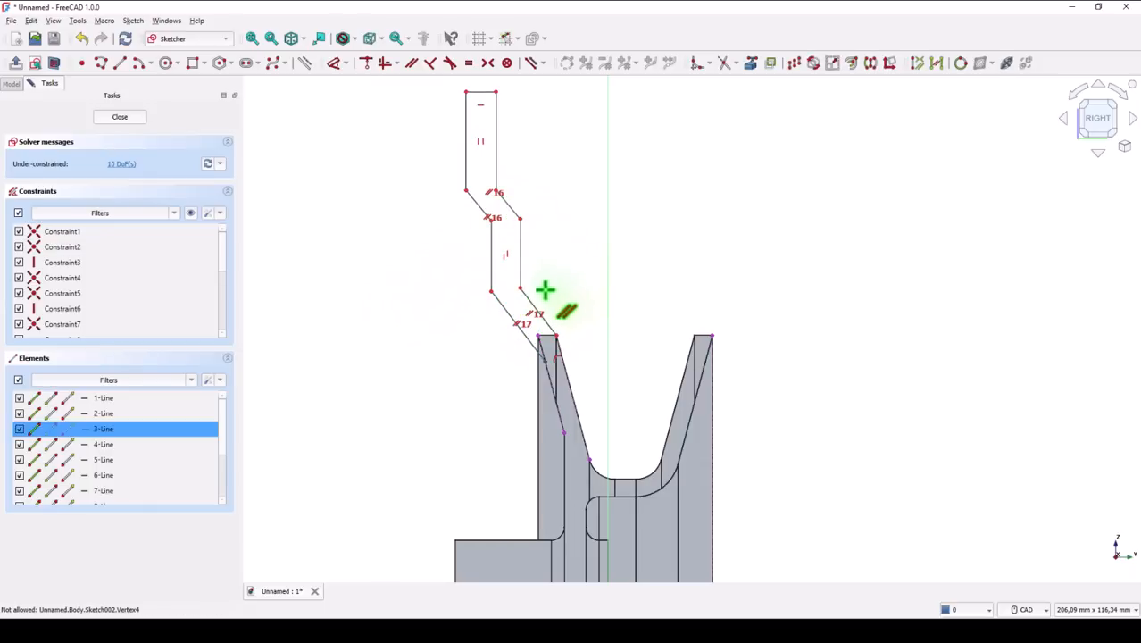
{"action": "left_click", "coordinate": [530, 300]}
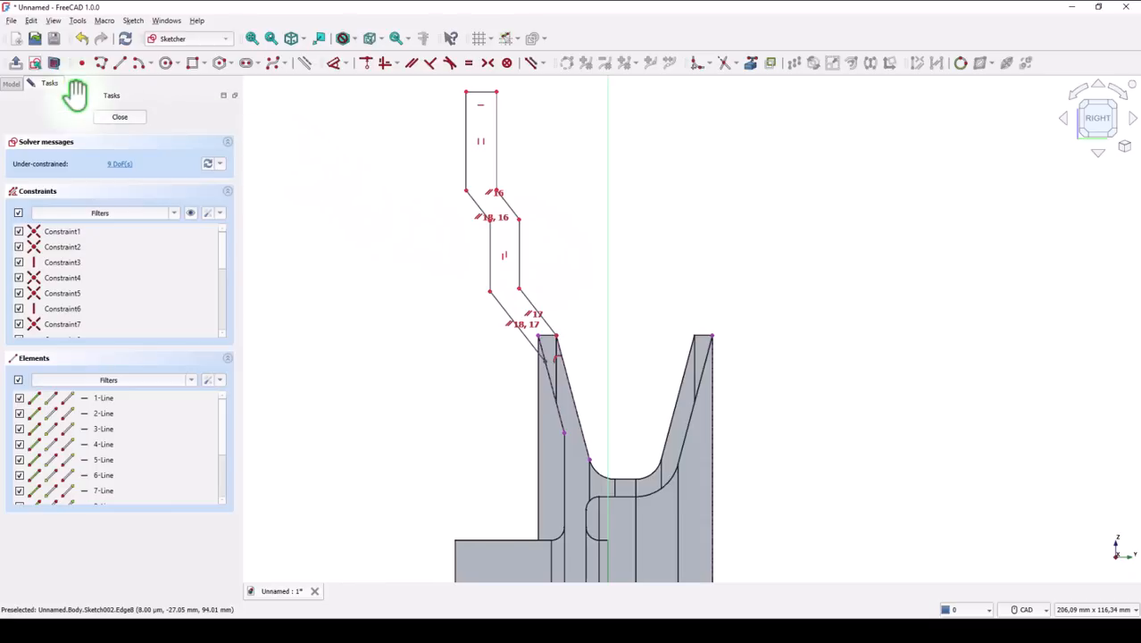
- Dimension the angle between the inner middle vertical line and the inner lower diagonal to 135°
{"action": "left_click", "coordinate": [333, 62]}
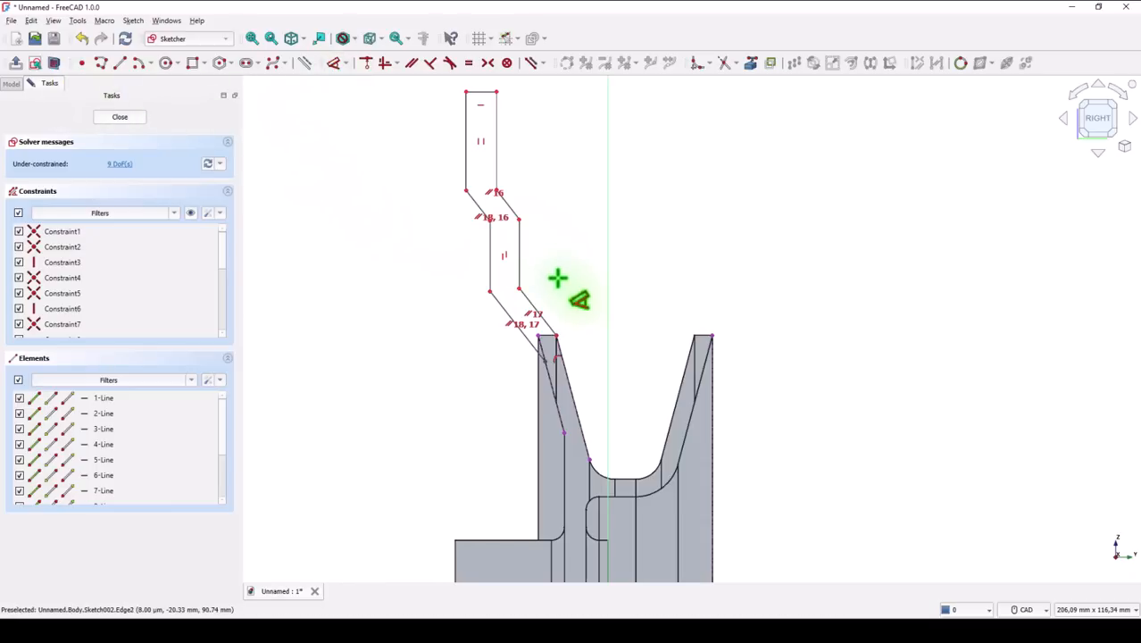
{"action": "left_click", "coordinate": [525, 250]}
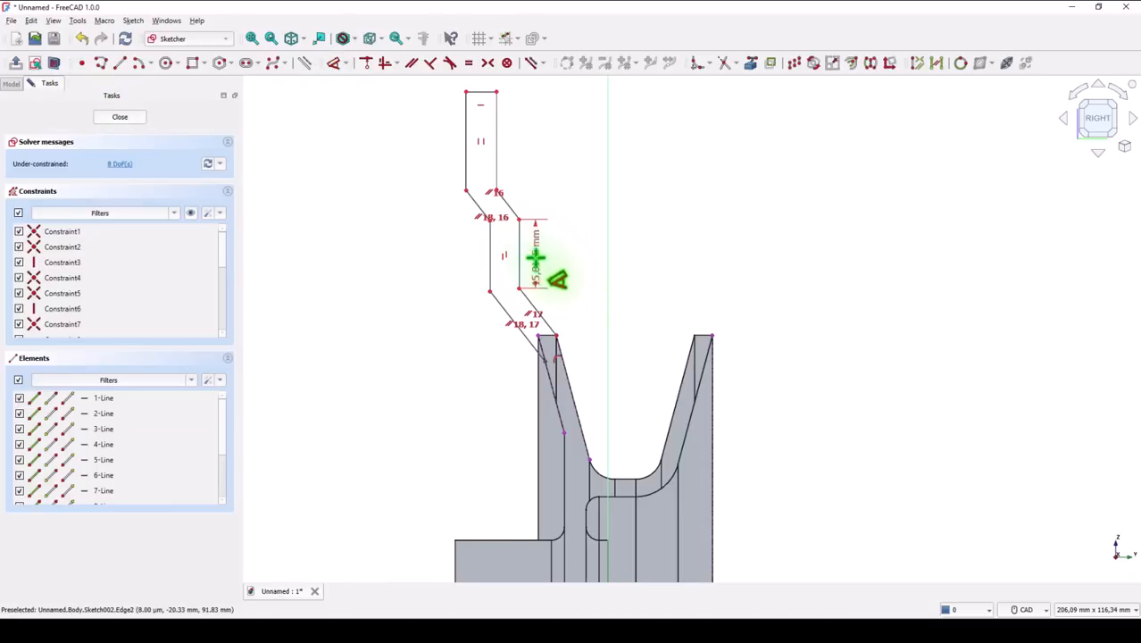
{"action": "left_click", "coordinate": [532, 304]}
{"action": "left_click", "coordinate": [578, 276]}
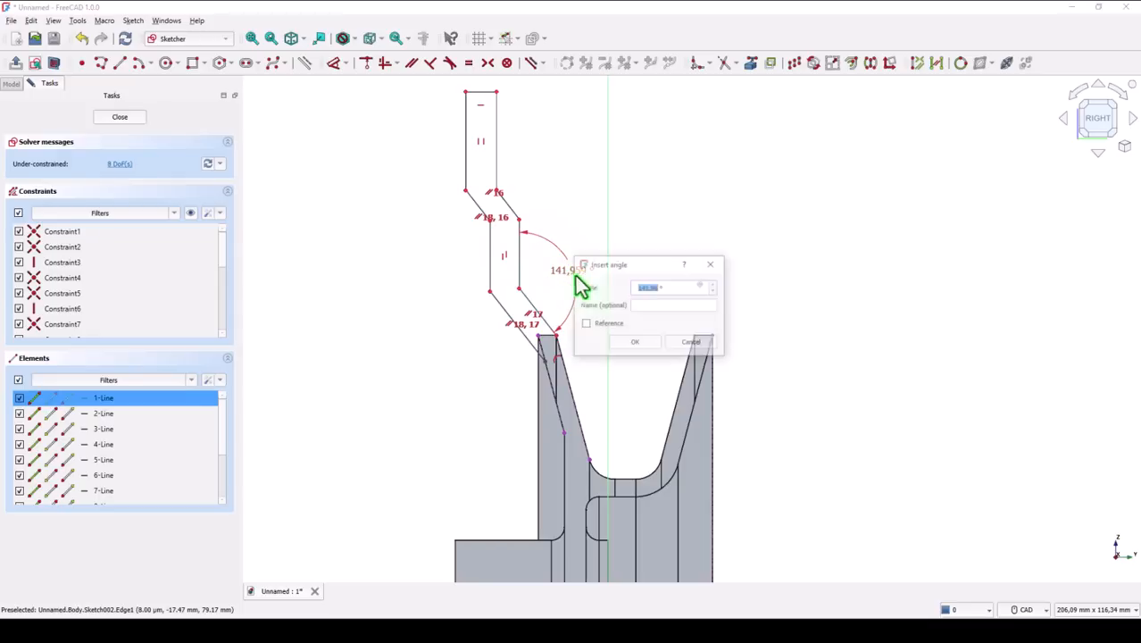
{"action": "type", "text": "135"}
{"action": "key", "text": "Return"}
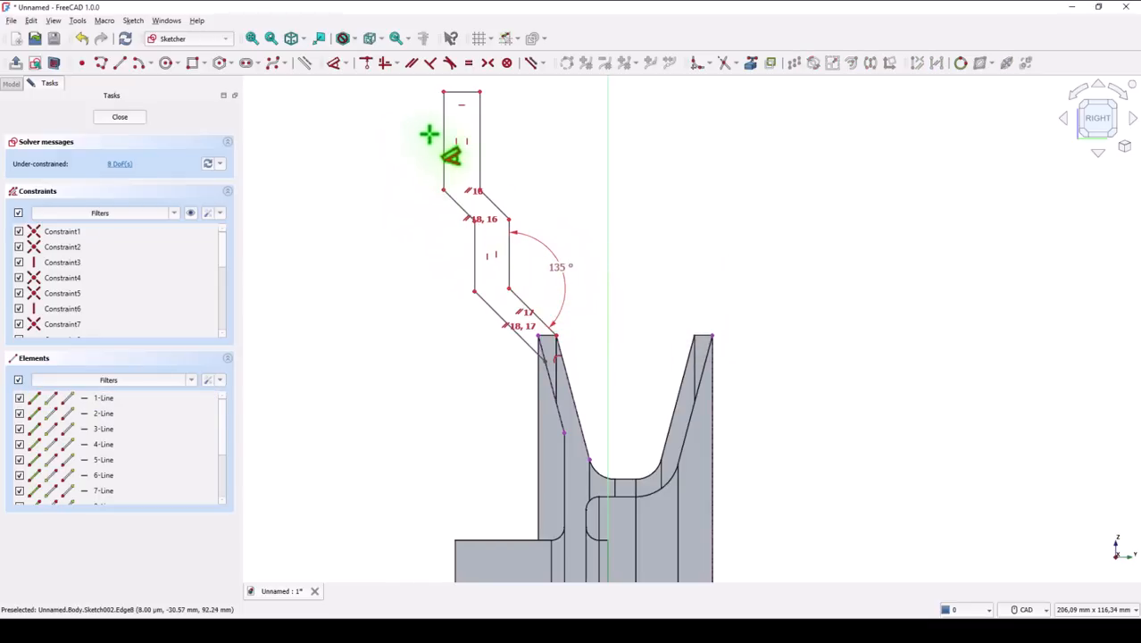
- Dimension the spacing between the two upper vertical lines of the stepped profile to 4 mm
{"action": "middle_click_drag", "start_coordinate": [407, 133], "coordinate": [439, 219]}
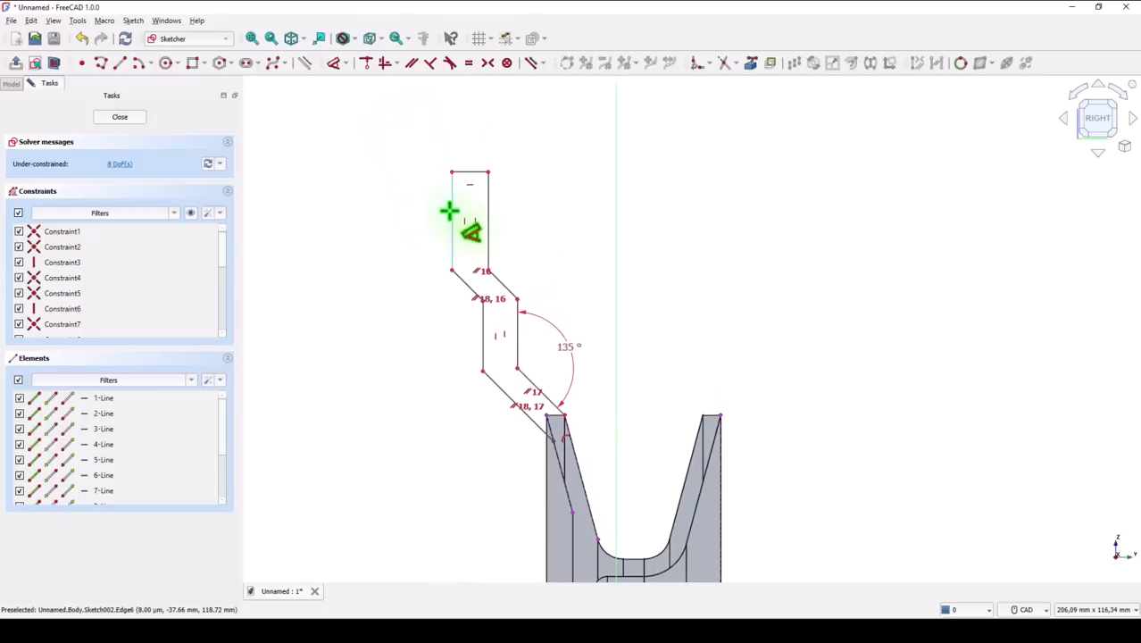
{"action": "left_click", "coordinate": [453, 224]}
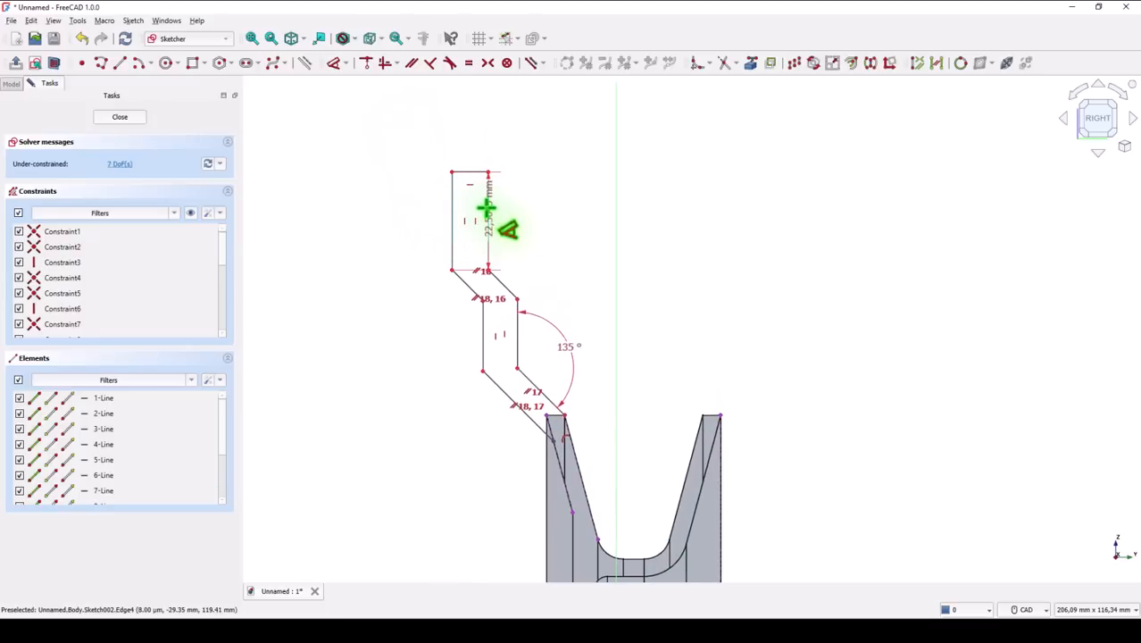
{"action": "left_click", "coordinate": [486, 208]}
{"action": "left_click", "coordinate": [474, 135]}
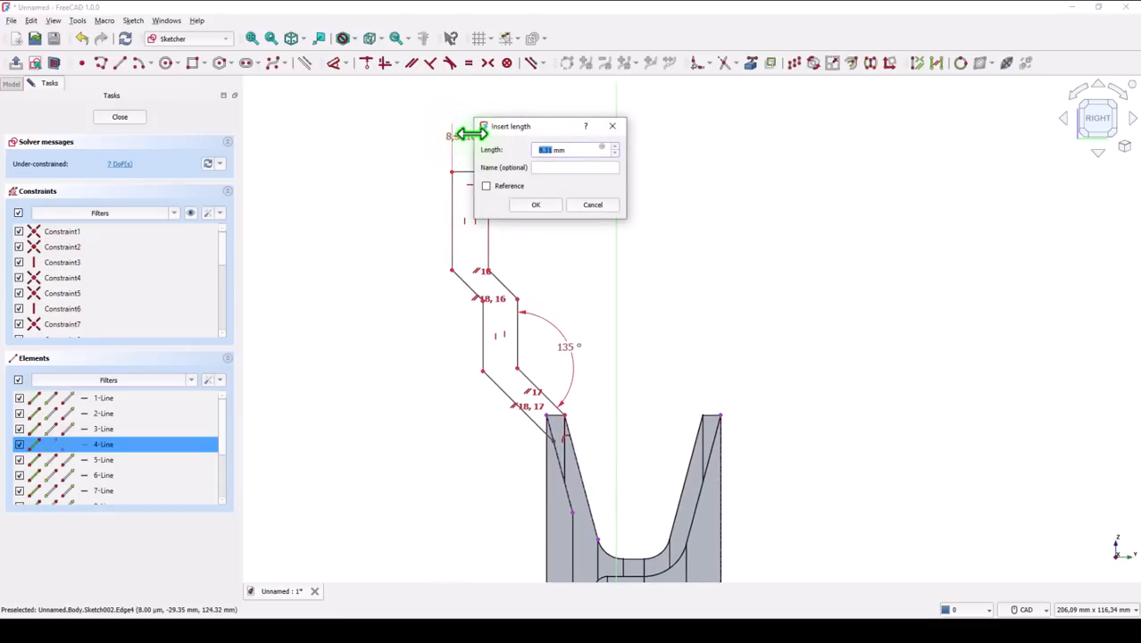
{"action": "type", "text": "4"}
{"action": "key", "text": "Return"}
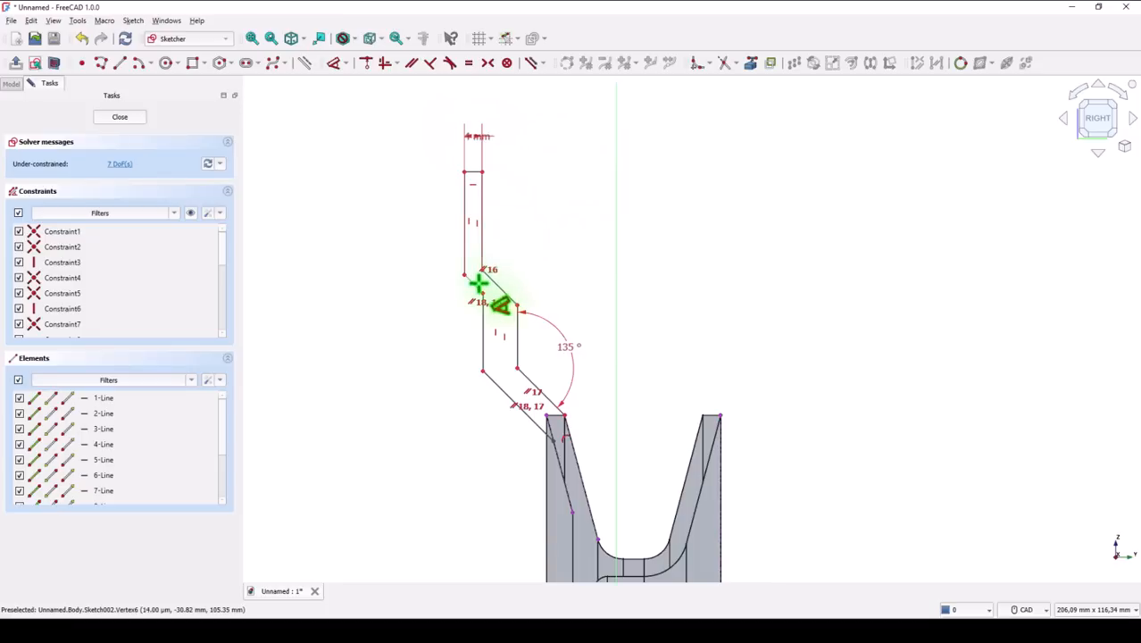
- Dimension the perpendicular distance between the two upper diagonal lines to 4 mm
{"action": "left_click", "coordinate": [476, 284]}
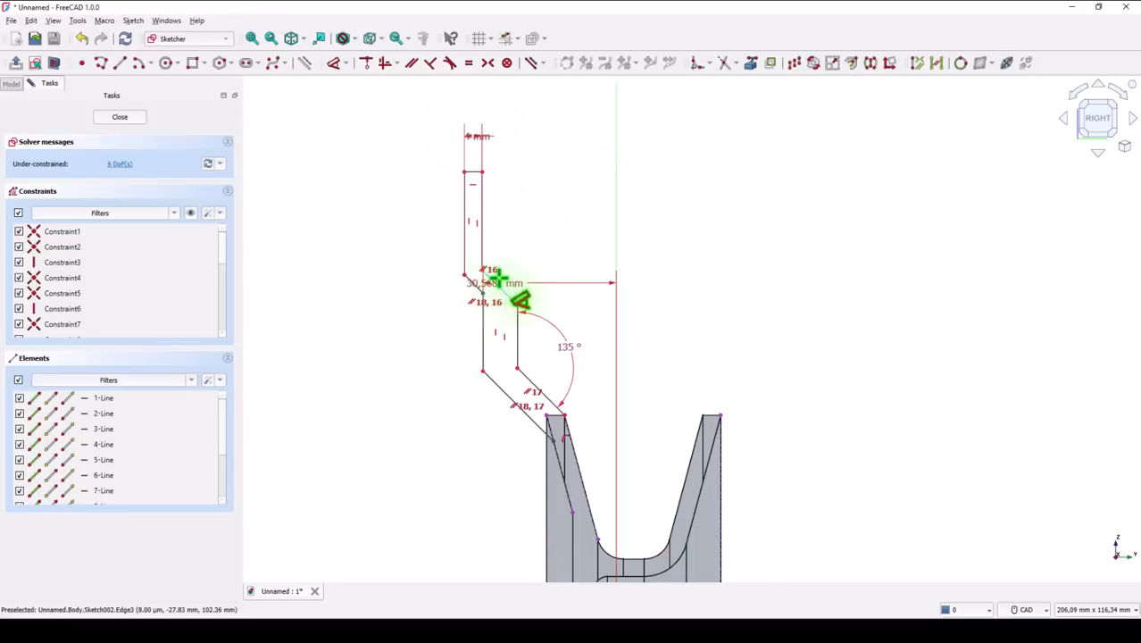
{"action": "left_click", "coordinate": [492, 283]}
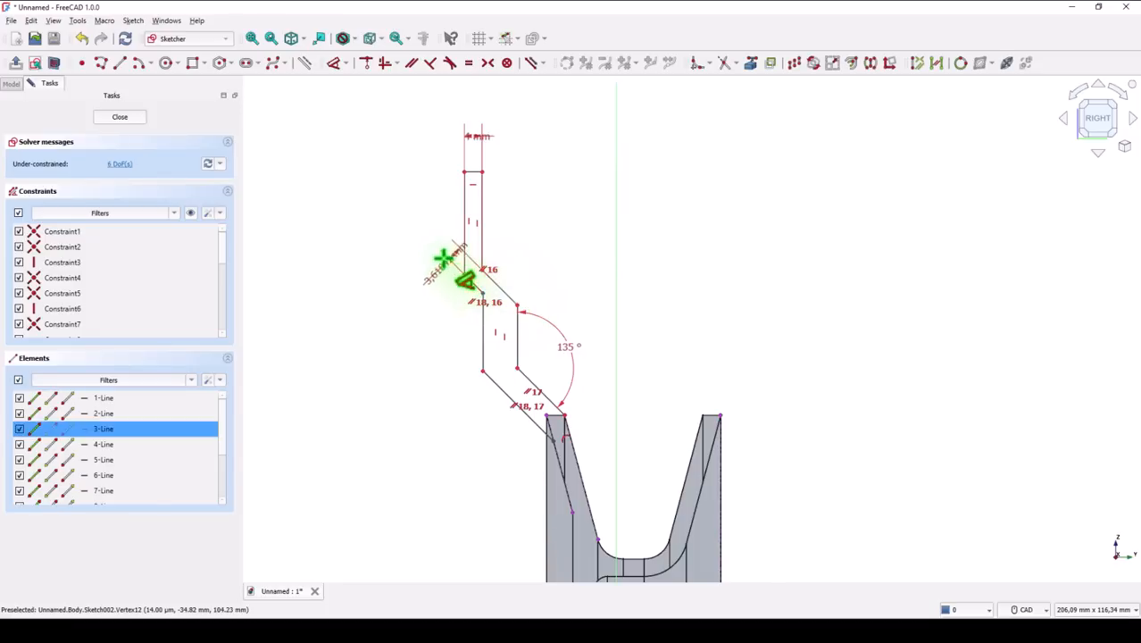
{"action": "left_click", "coordinate": [408, 231]}
{"action": "type", "text": "4"}
{"action": "key", "text": "Return"}
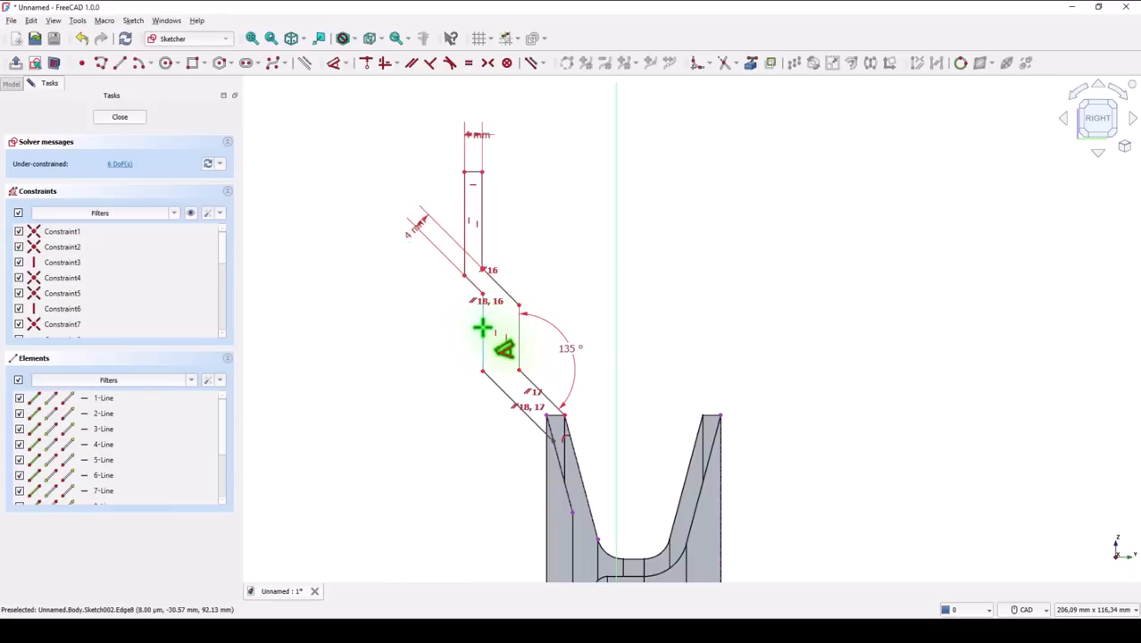
- Dimension the spacing between the two middle vertical lines of the stepped profile to 4 mm
{"action": "left_click", "coordinate": [518, 332]}
{"action": "left_click", "coordinate": [518, 332]}
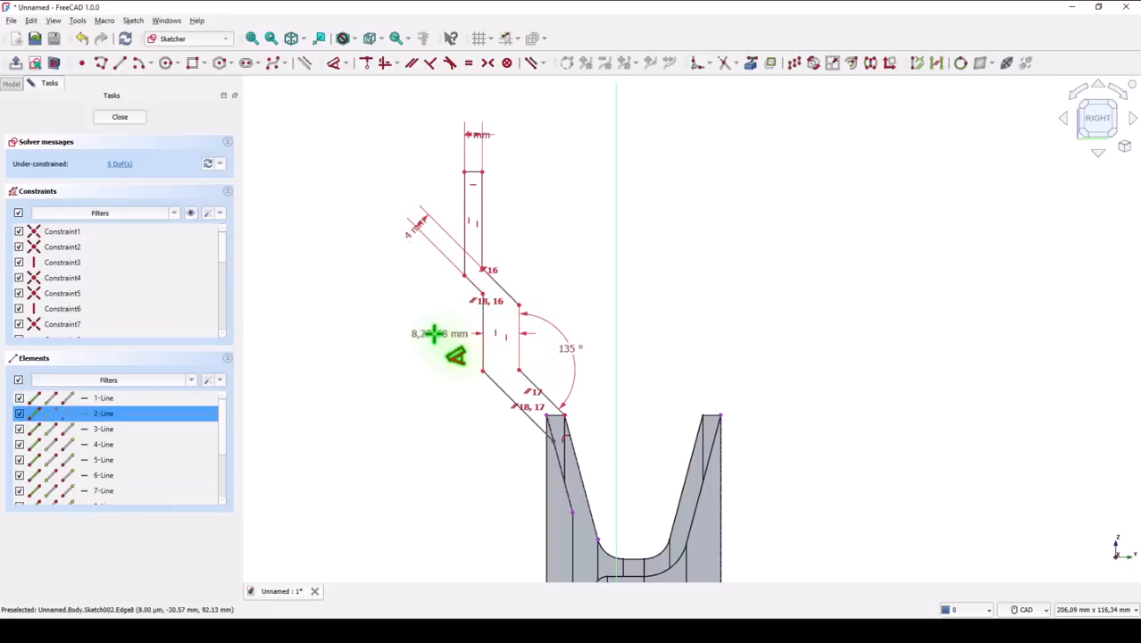
{"action": "left_click", "coordinate": [411, 343]}
{"action": "key", "text": "Return"}
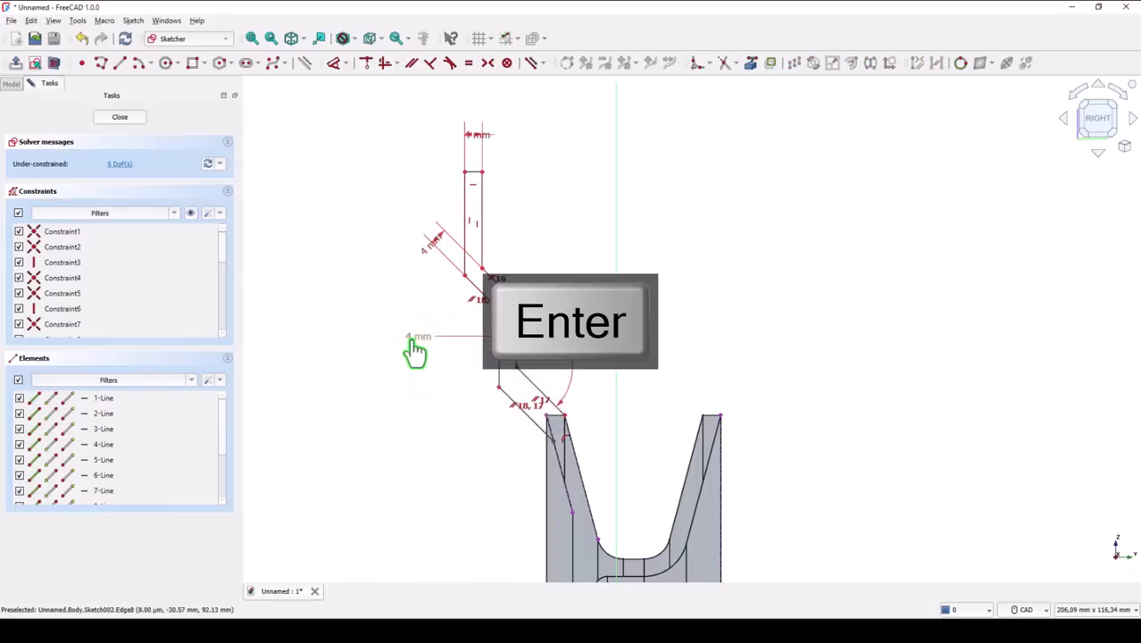
- Dimension the perpendicular distance between the two lower diagonal lines near the flange tip to 4 mm
{"action": "left_click", "coordinate": [509, 397]}
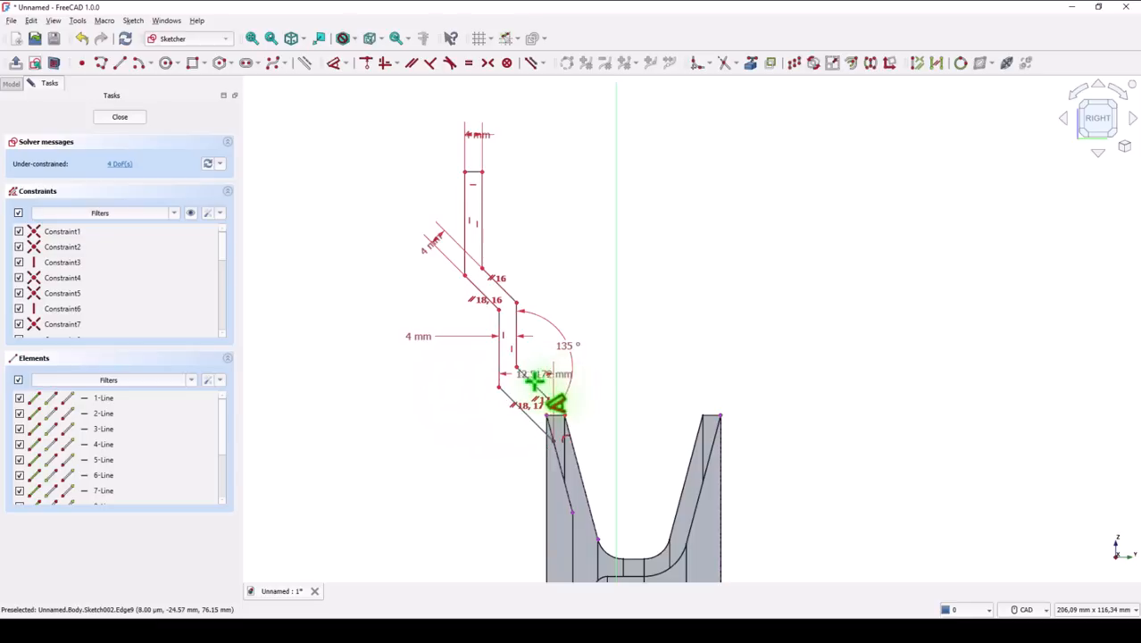
{"action": "left_click", "coordinate": [525, 393]}
{"action": "left_click", "coordinate": [480, 437]}
{"action": "type", "text": "4"}
{"action": "key", "text": "Return"}
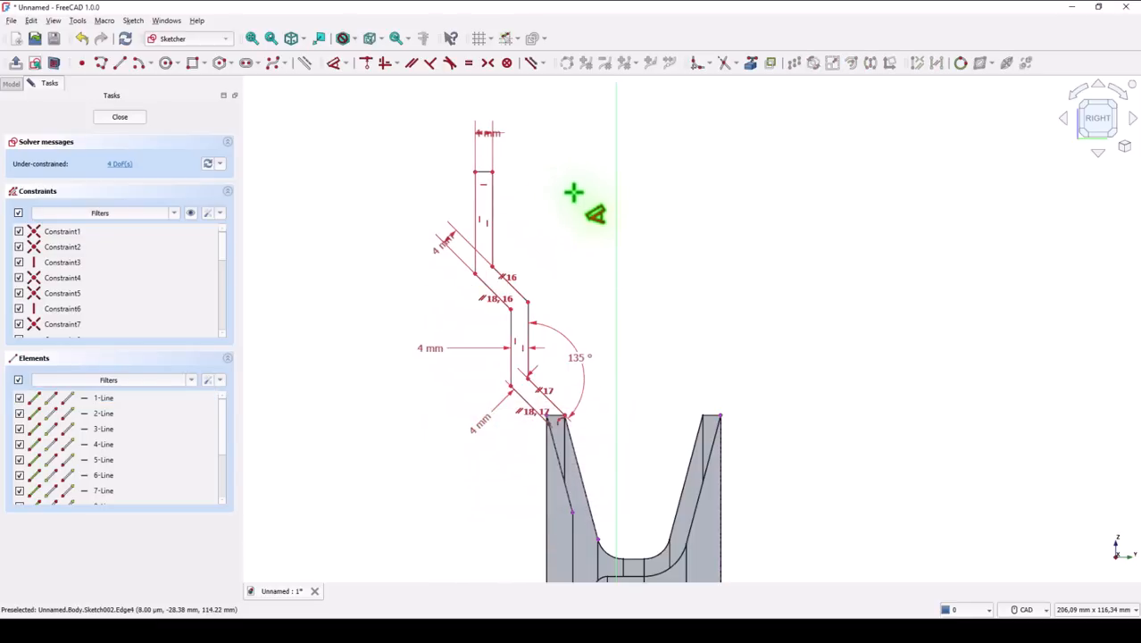
- Dimension the height of the stepped profile's top end above the wheel's horizontal axis to 112.5 mm
{"action": "scroll", "coordinate": [617, 317], "scroll_direction": "down", "scroll_amount": 1}
{"action": "middle_click_drag", "start_coordinate": [653, 326], "coordinate": [643, 228]}
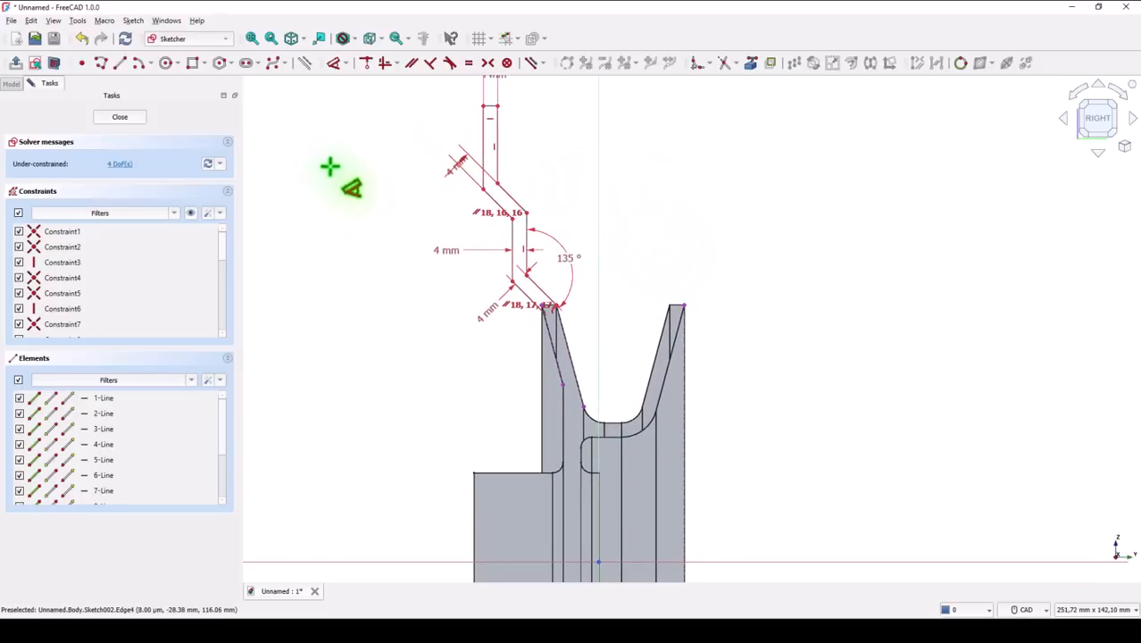
{"action": "left_click", "coordinate": [483, 107]}
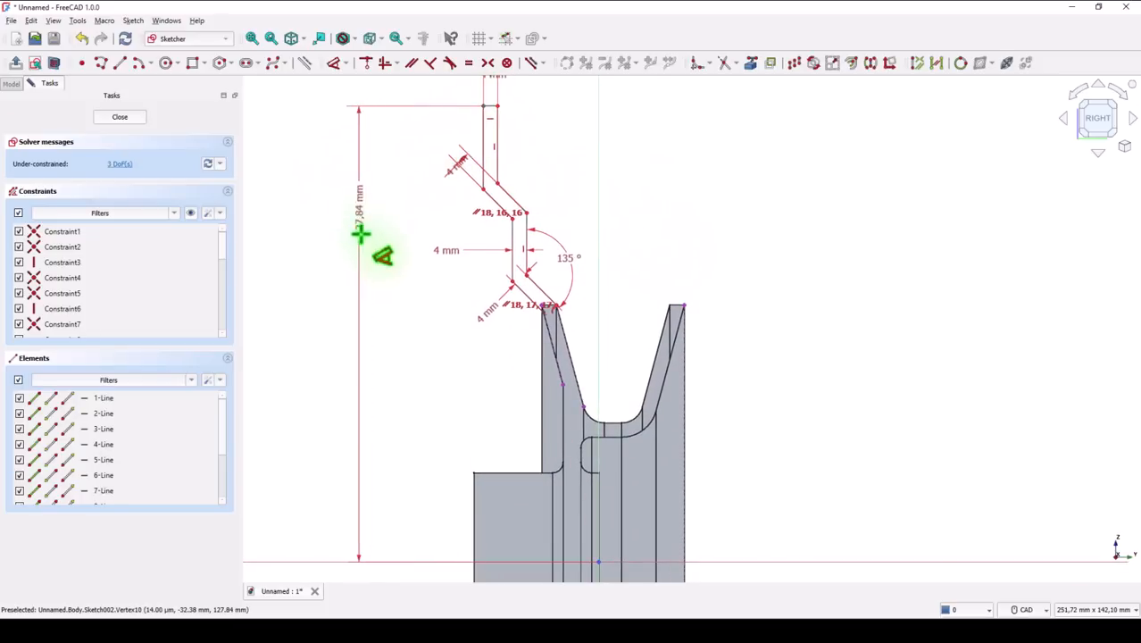
{"action": "left_click", "coordinate": [347, 338]}
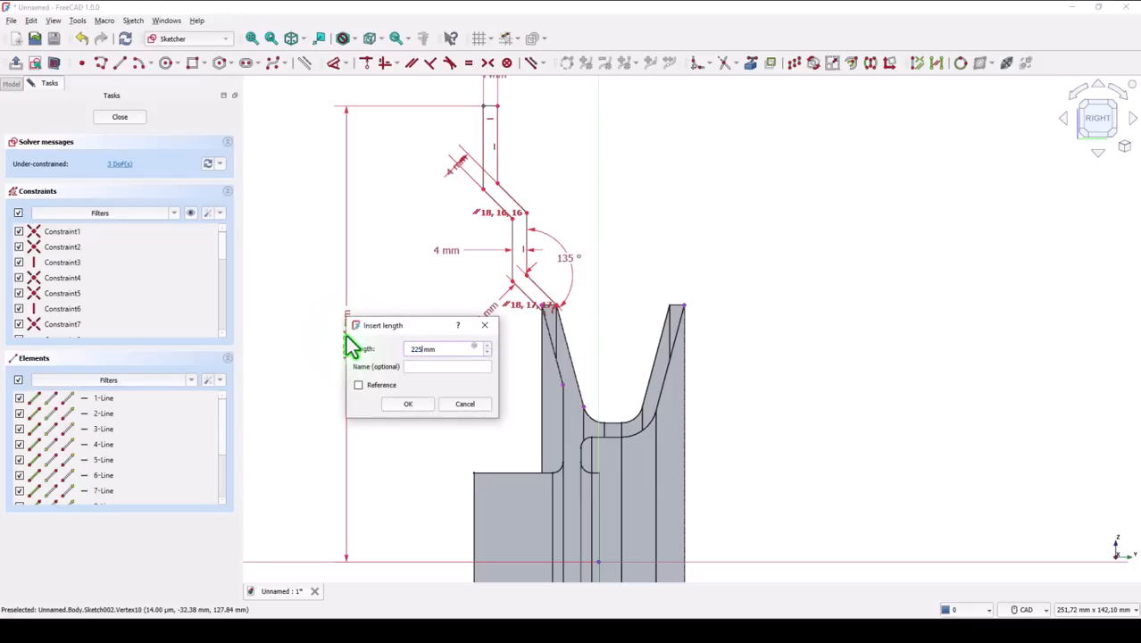
{"action": "key", "text": "Return"}
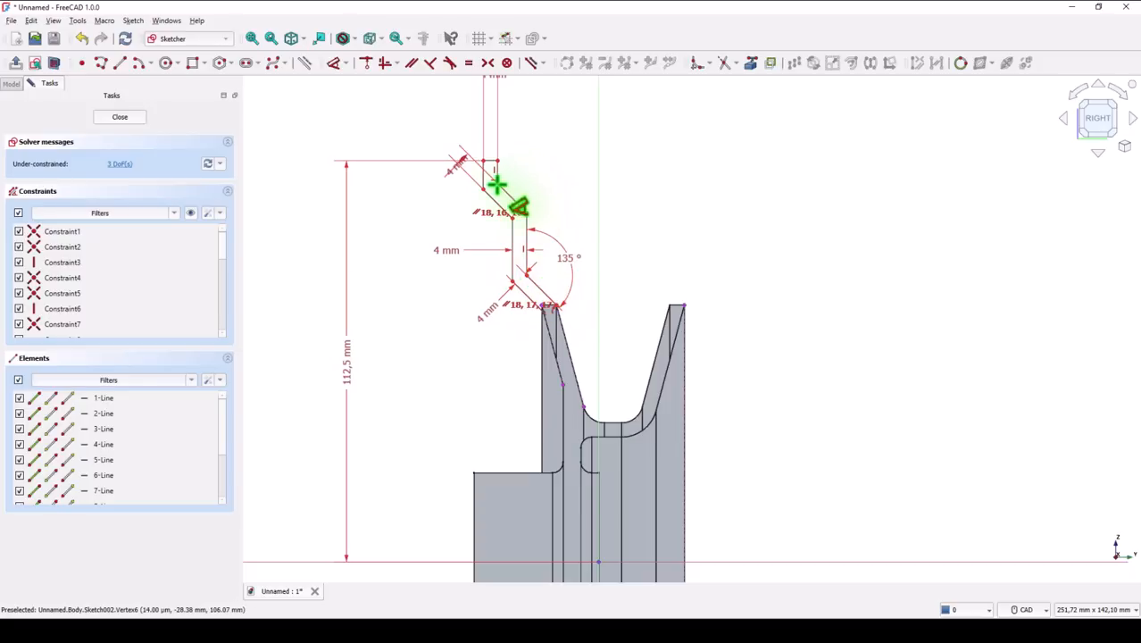
- Dimension the height of the inner upper bend point of the stepped profile above the horizontal axis to 91 mm
{"action": "left_click", "coordinate": [497, 185]}
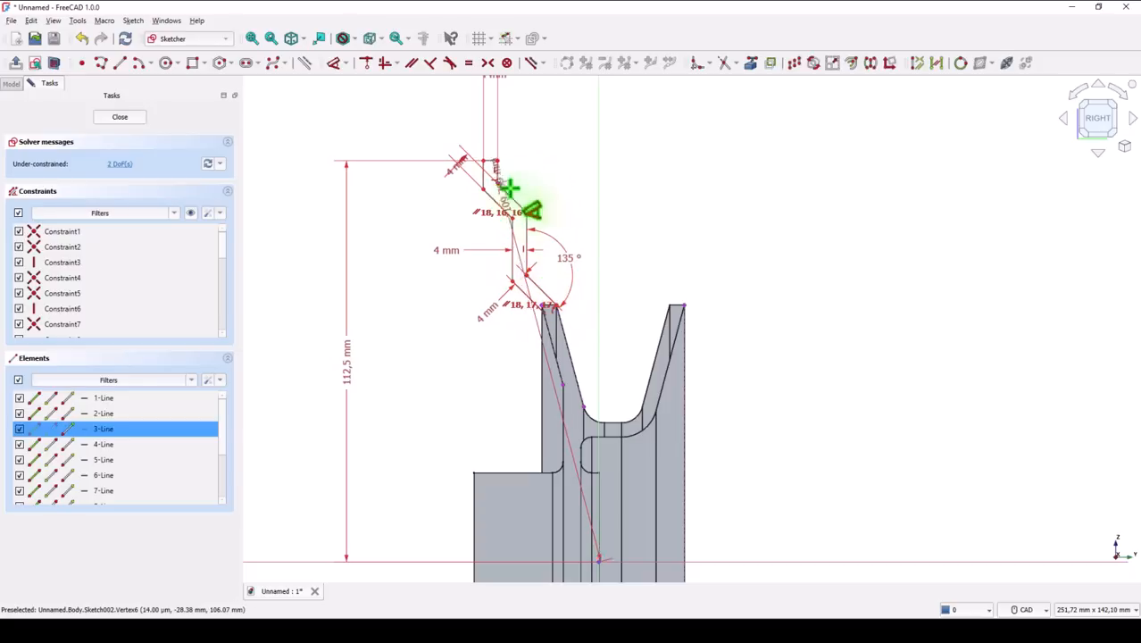
{"action": "left_click", "coordinate": [762, 336]}
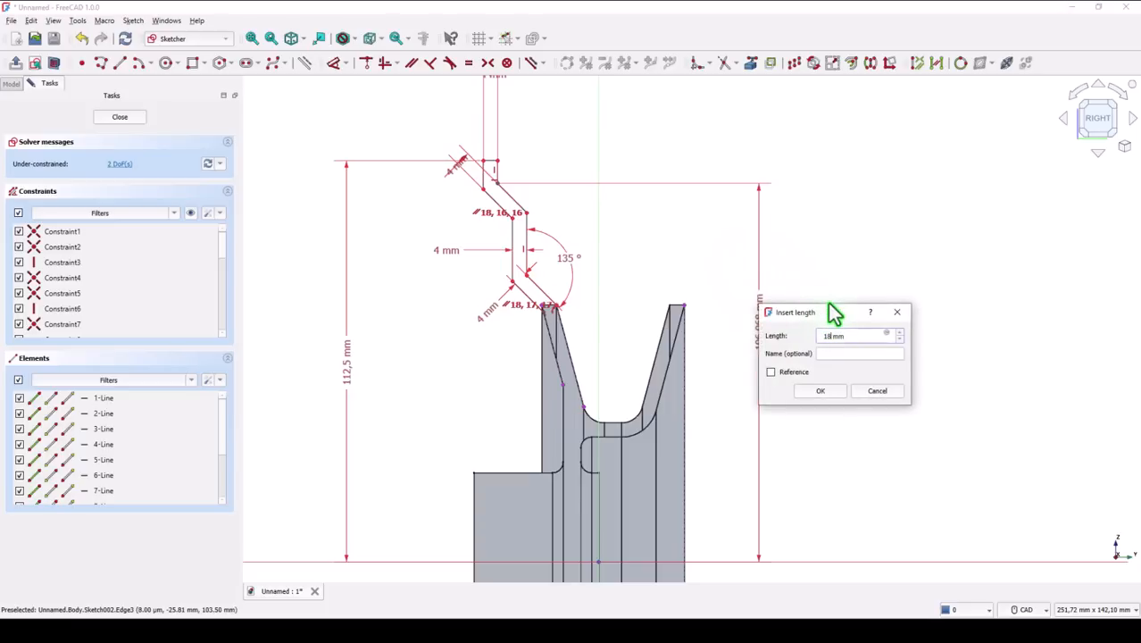
{"action": "key", "text": "Return"}
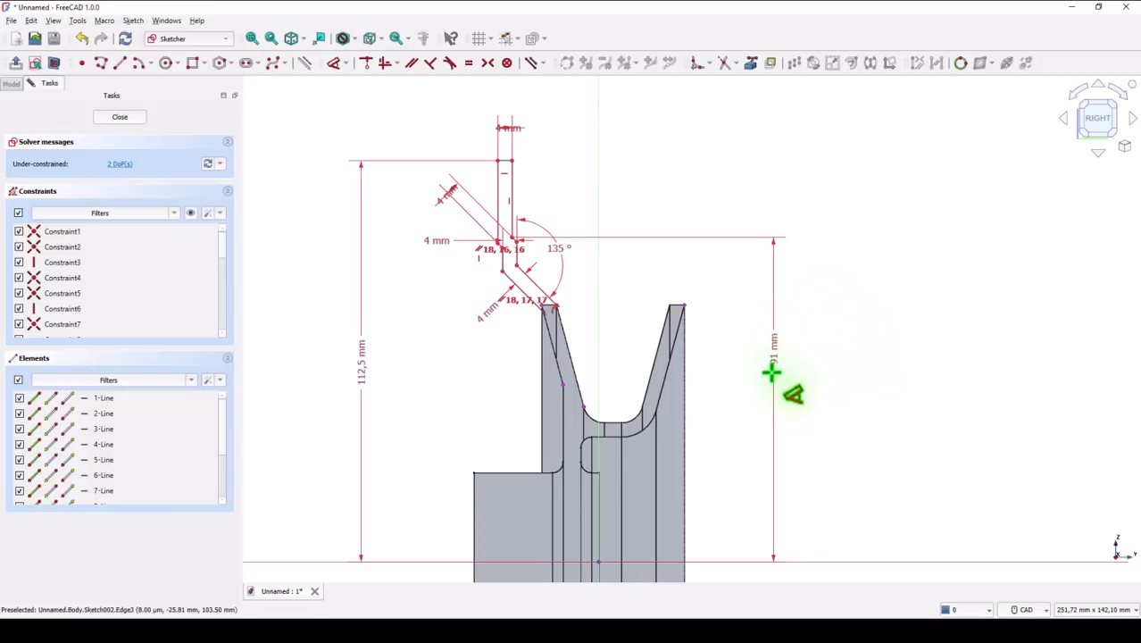
{"action": "left_click", "coordinate": [510, 177]}
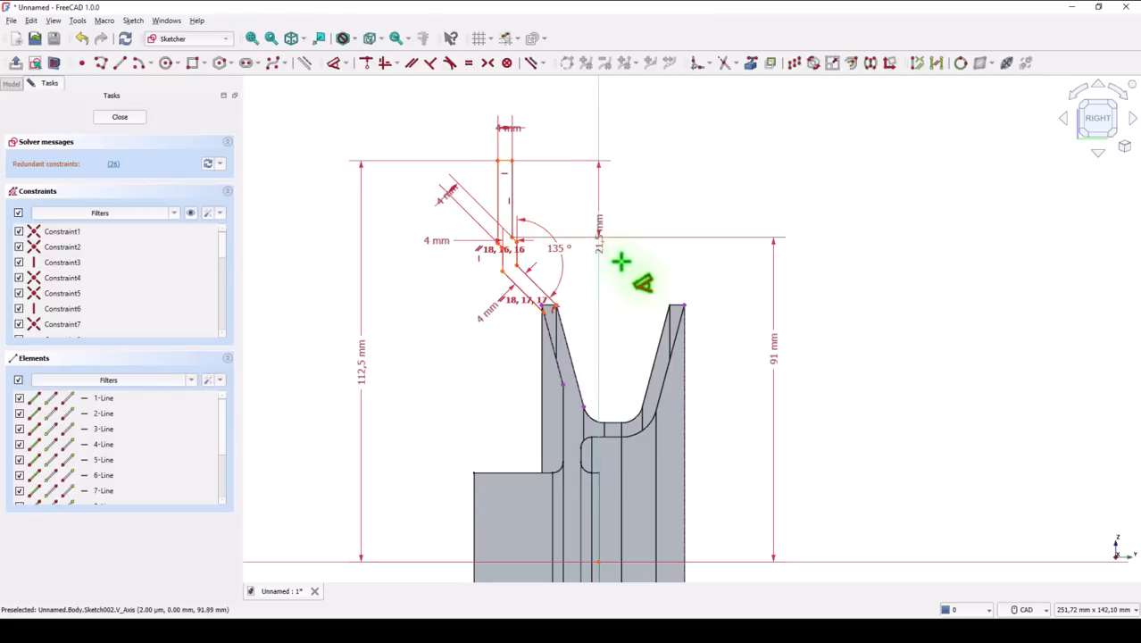
{"action": "left_click", "coordinate": [684, 328]}
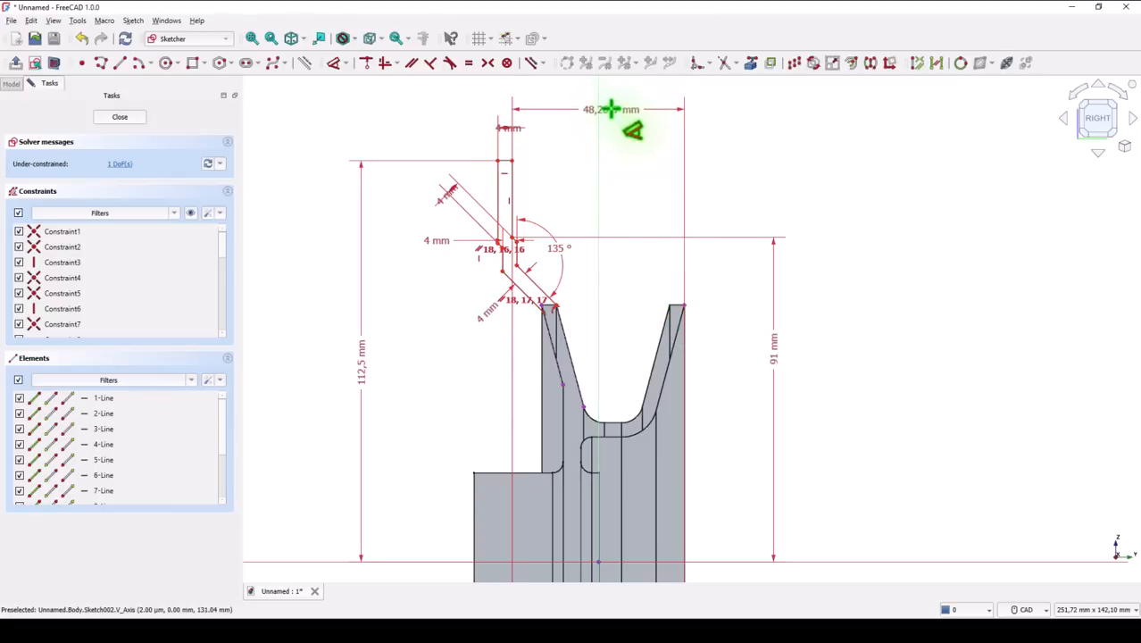
{"action": "left_click", "coordinate": [609, 112]}
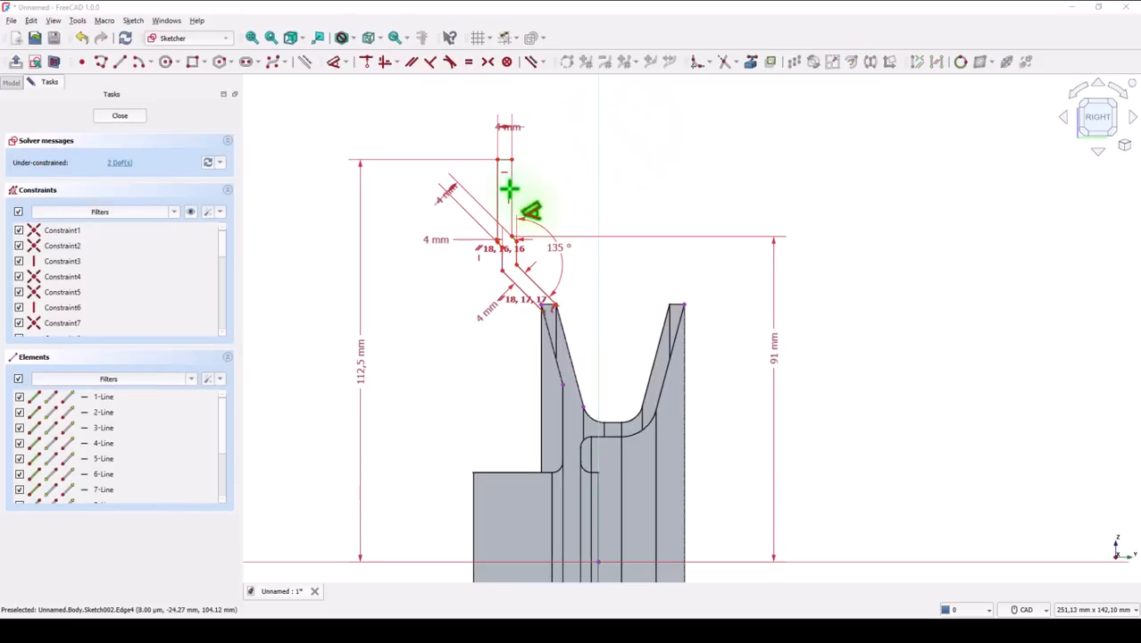
- Dimension the distance from the inner upper vertical line of the profile to the far flange's outer edge to 48 mm
{"action": "left_click", "coordinate": [508, 187]}
{"action": "left_click", "coordinate": [681, 329]}
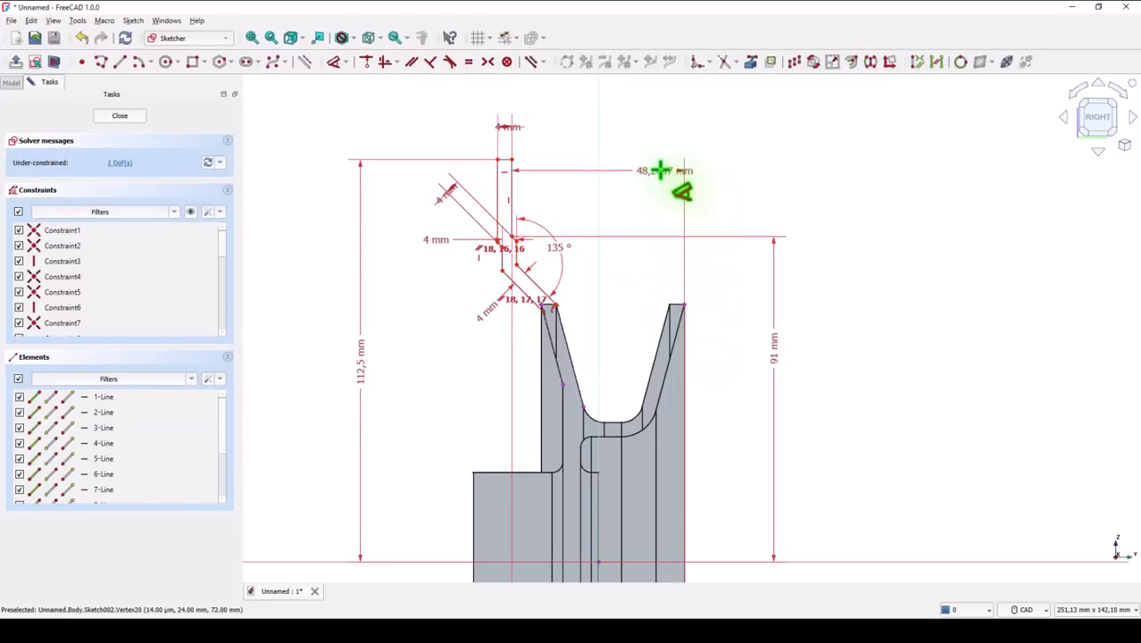
{"action": "left_click", "coordinate": [649, 177]}
{"action": "type", "text": "48"}
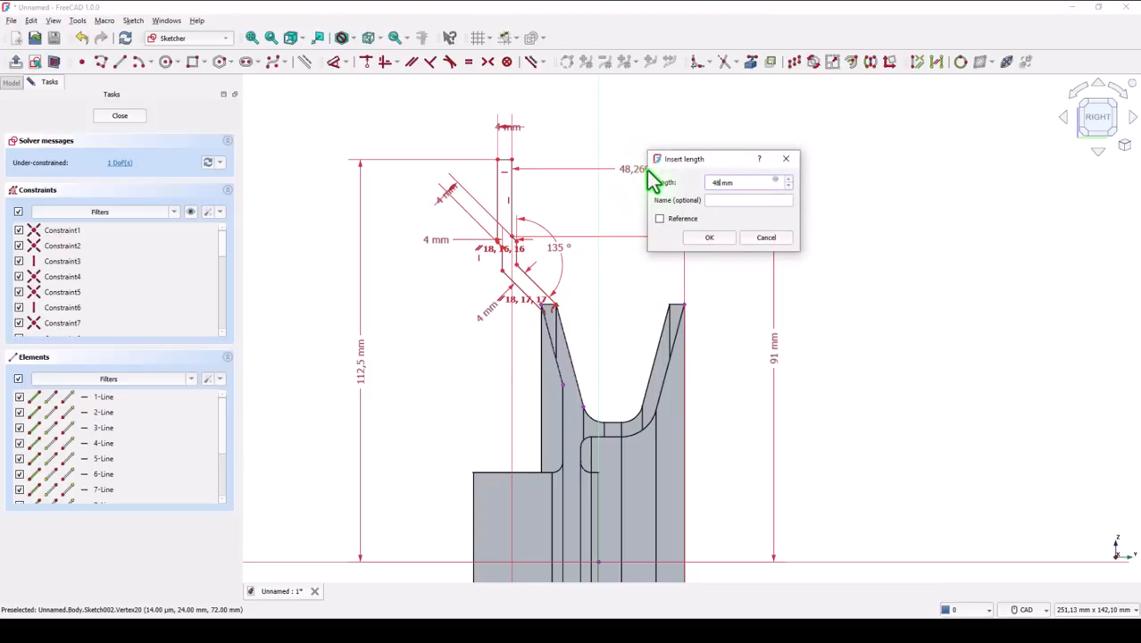
{"action": "key", "text": "Return"}
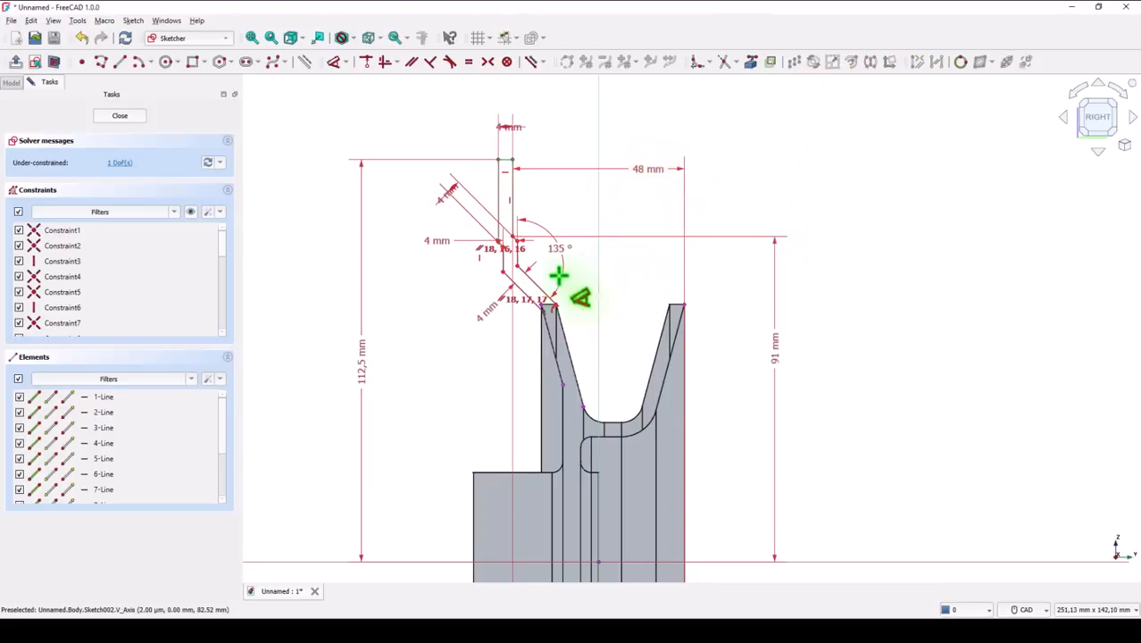
- Dimension the distance from the inner middle vertical line of the profile to the far flange's outer edge to 41 mm
{"action": "left_click", "coordinate": [529, 259]}
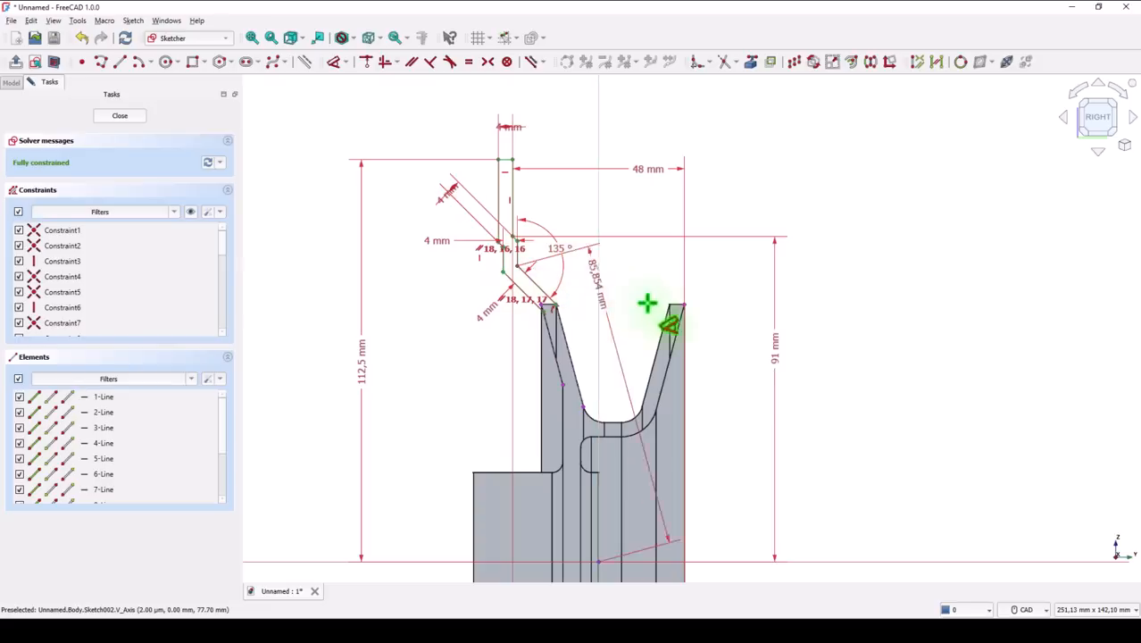
{"action": "left_click", "coordinate": [685, 332]}
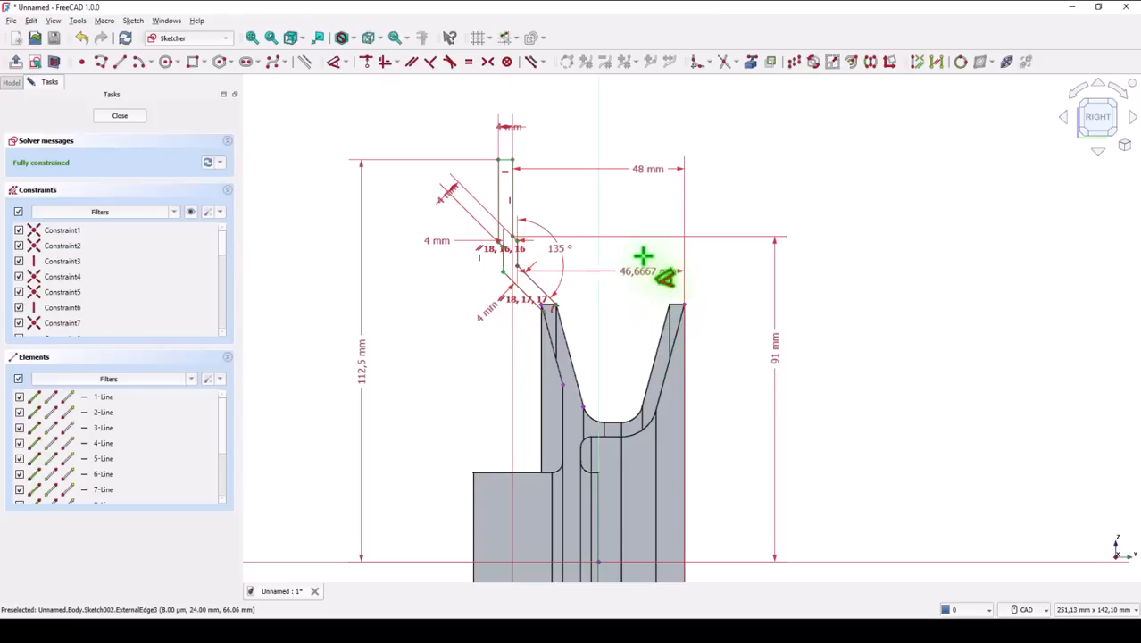
{"action": "left_click", "coordinate": [633, 201]}
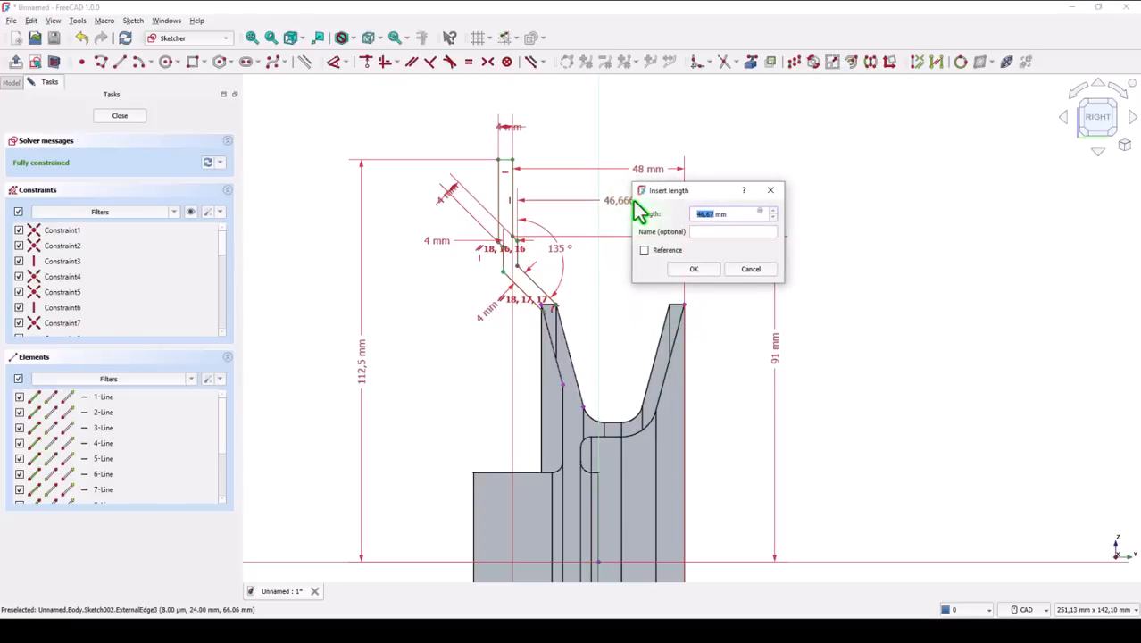
{"action": "key", "text": "Return"}
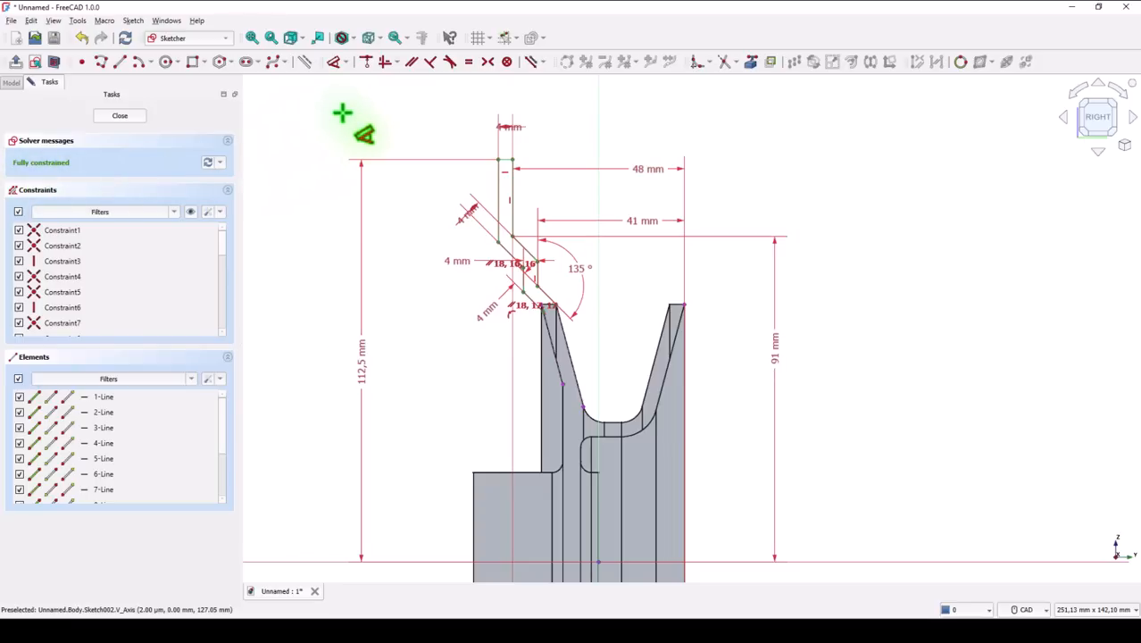
- Close the sketch and try to revolve the stepped profile 360° about the base Y axis
{"action": "left_click", "coordinate": [143, 117]}
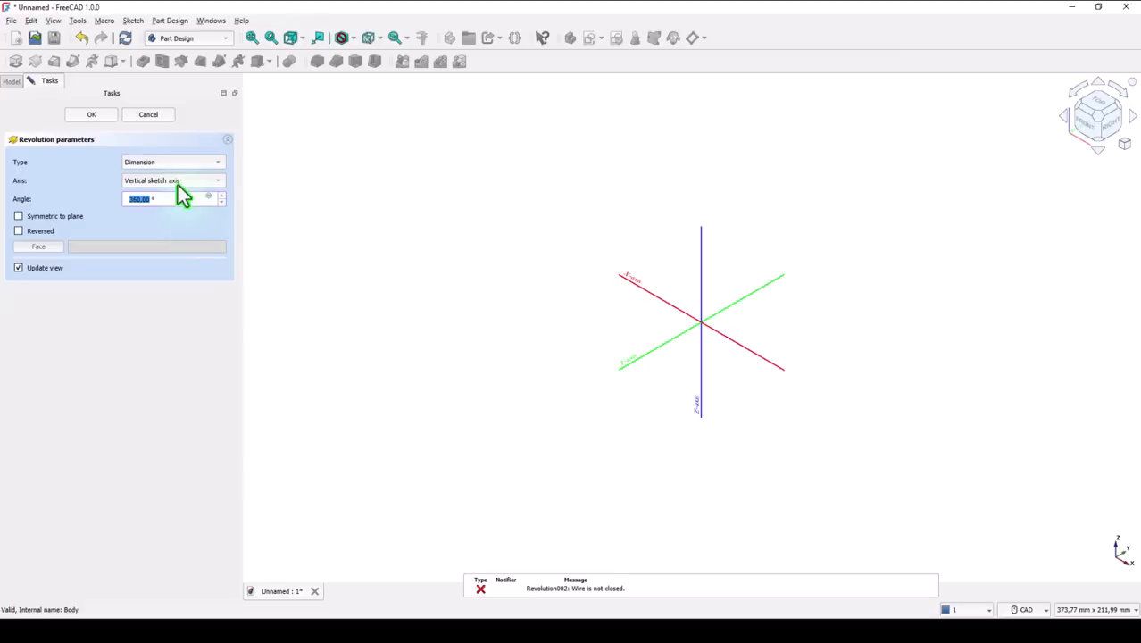
{"action": "left_click", "coordinate": [190, 182]}
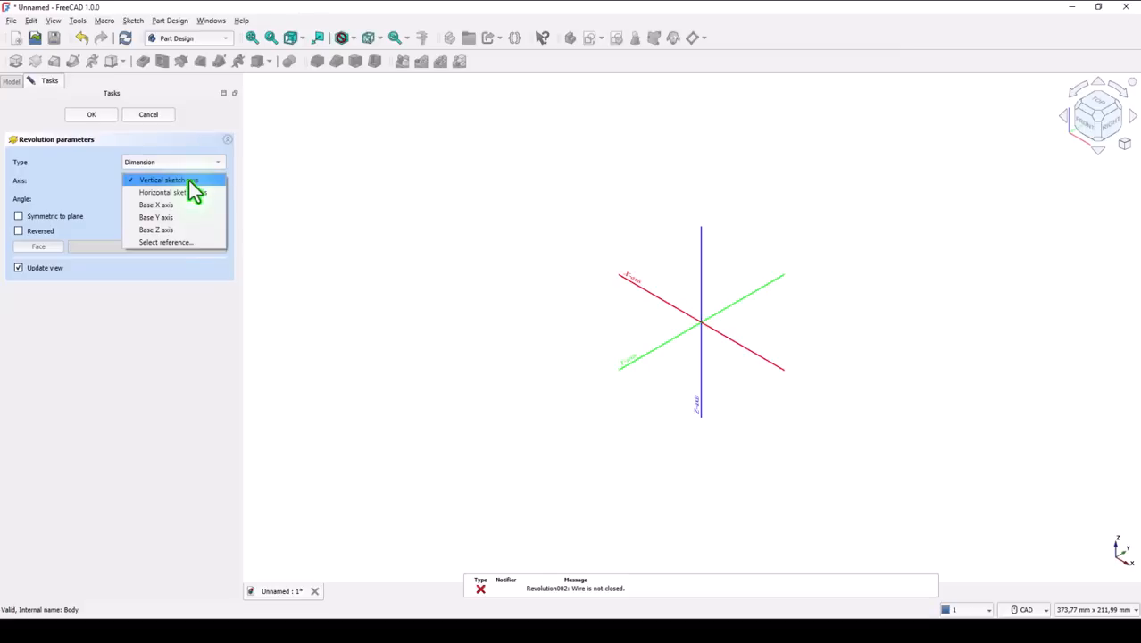
{"action": "left_click", "coordinate": [169, 222]}
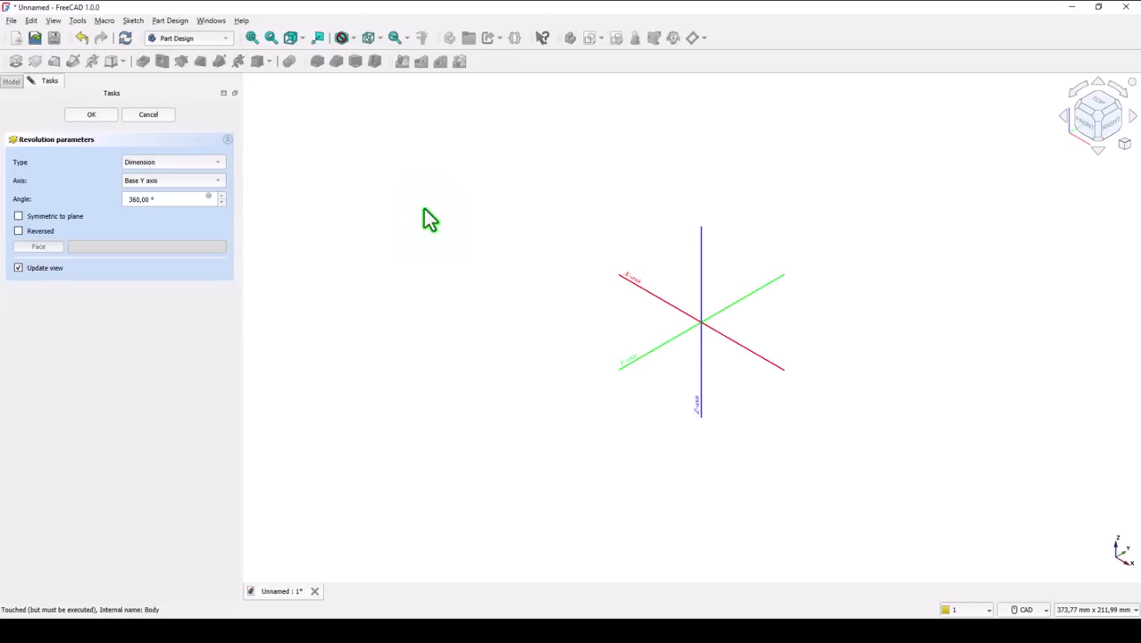
{"action": "key", "text": "ctrl+z"}
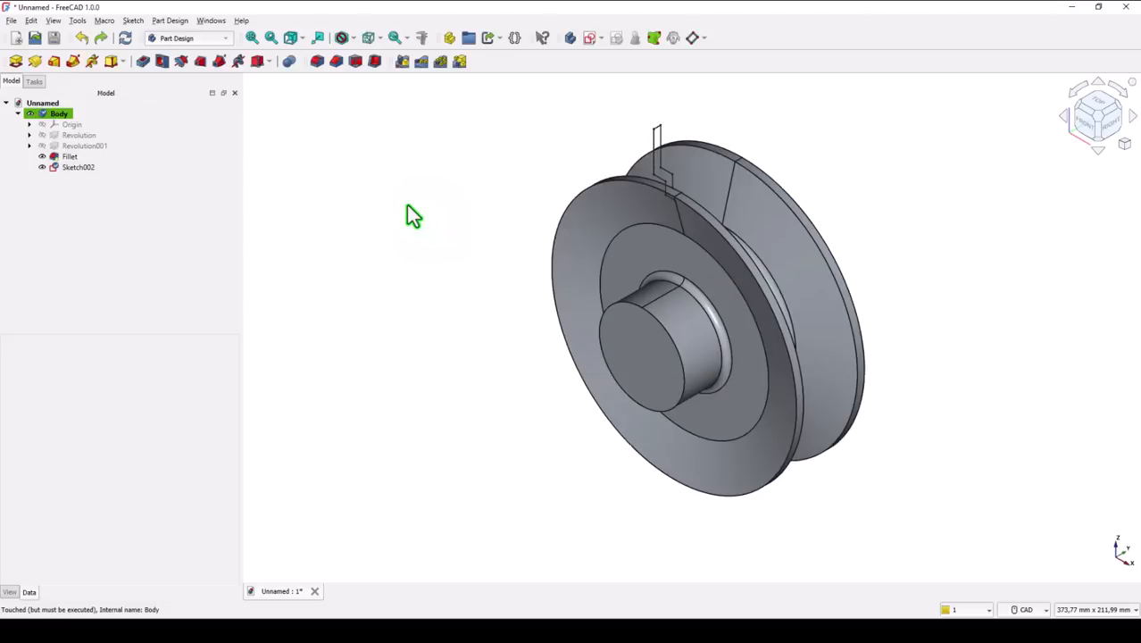
- Validate the stepped profile sketch, highlighting its open and non-manifold vertices, and inspect the profile near the flange tip
{"action": "left_click", "coordinate": [64, 169]}
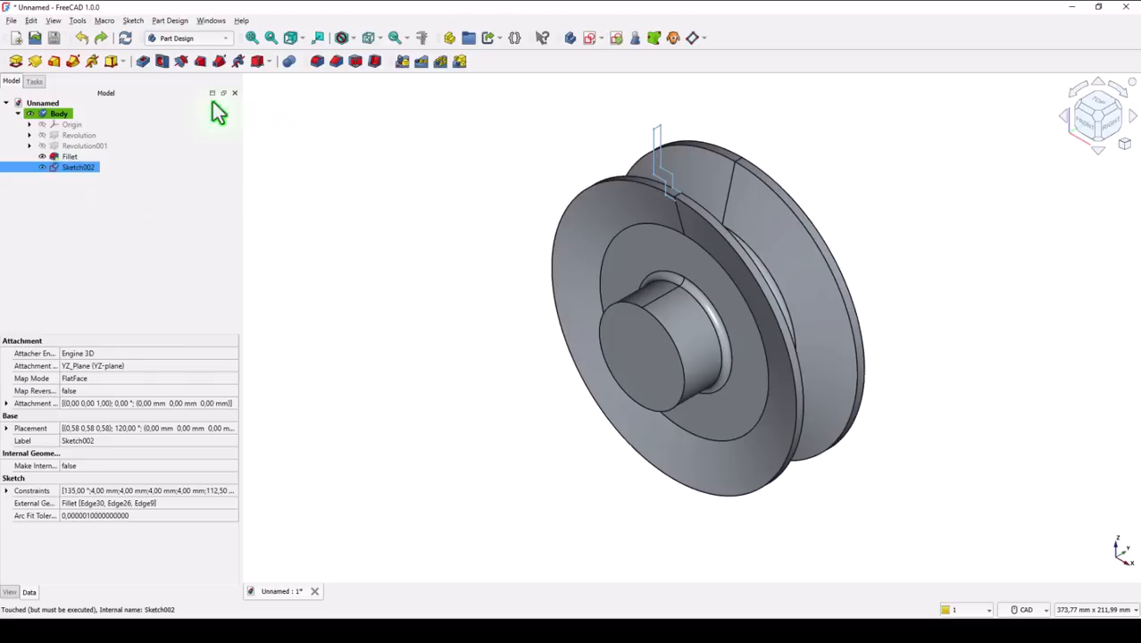
{"action": "left_click", "coordinate": [132, 21]}
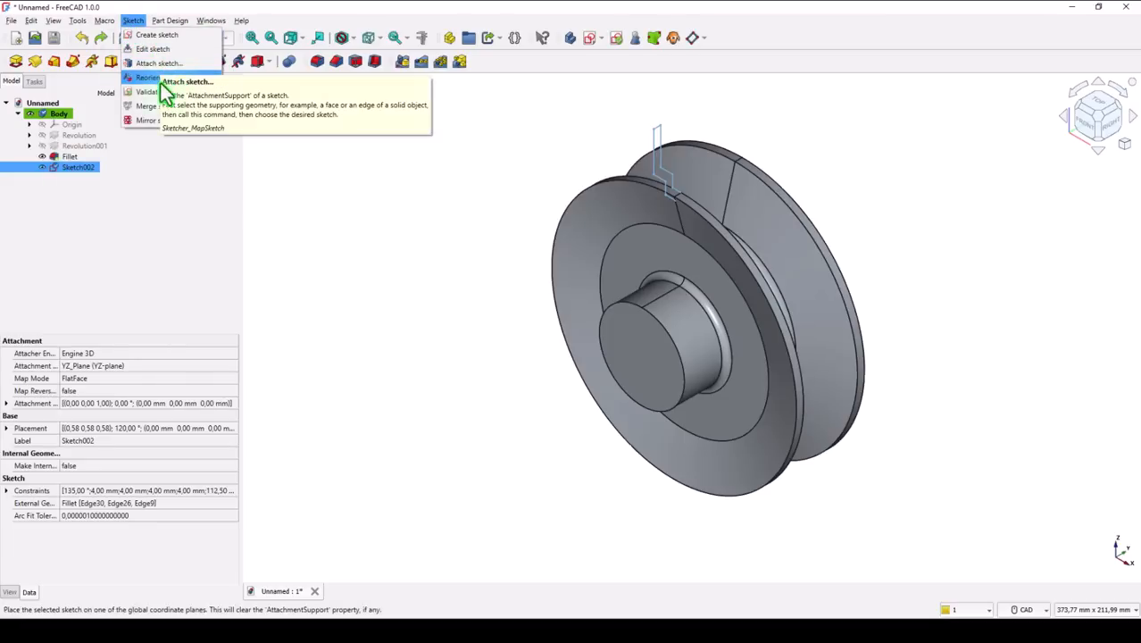
{"action": "left_click", "coordinate": [163, 93]}
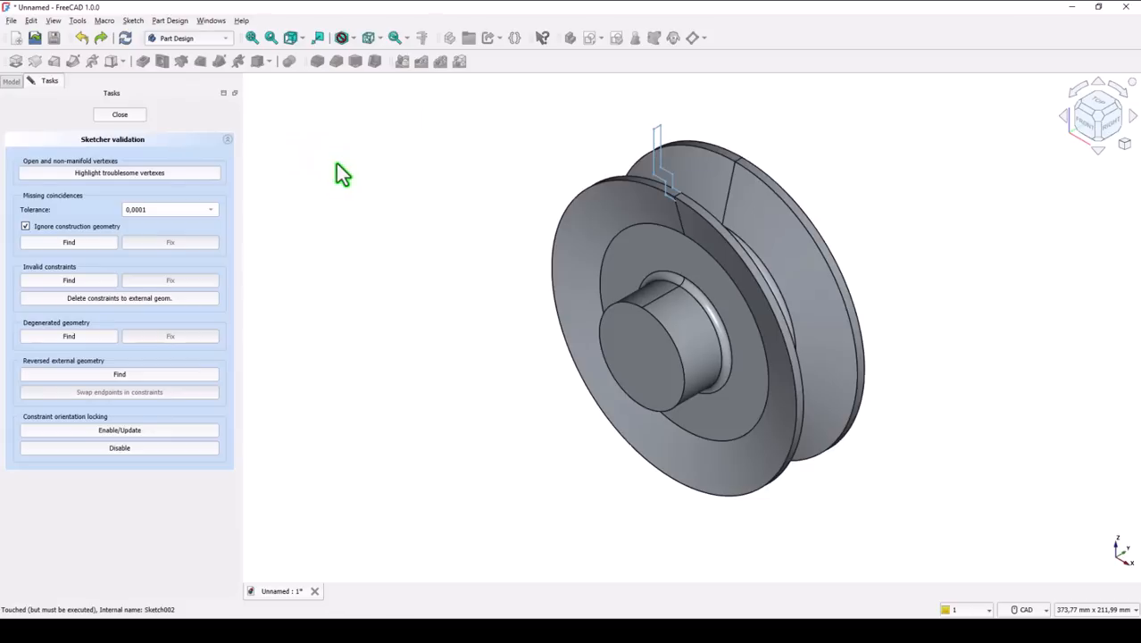
{"action": "left_click", "coordinate": [124, 178]}
{"action": "scroll", "coordinate": [687, 205], "scroll_direction": "up", "scroll_amount": 3}
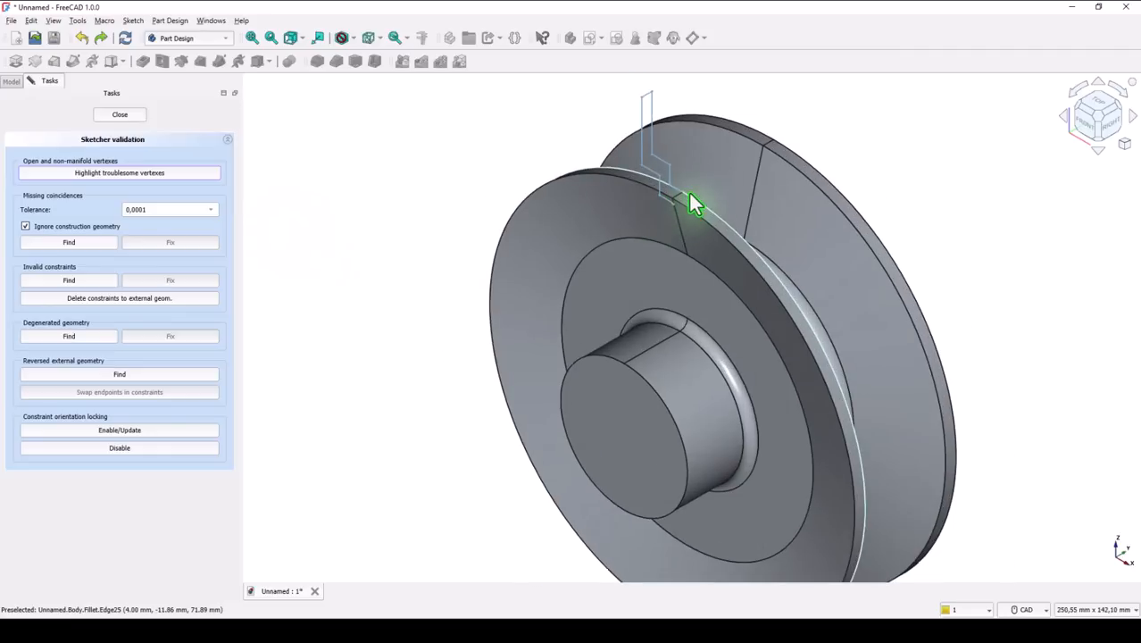
{"action": "scroll", "coordinate": [689, 209], "scroll_direction": "up", "scroll_amount": 5}
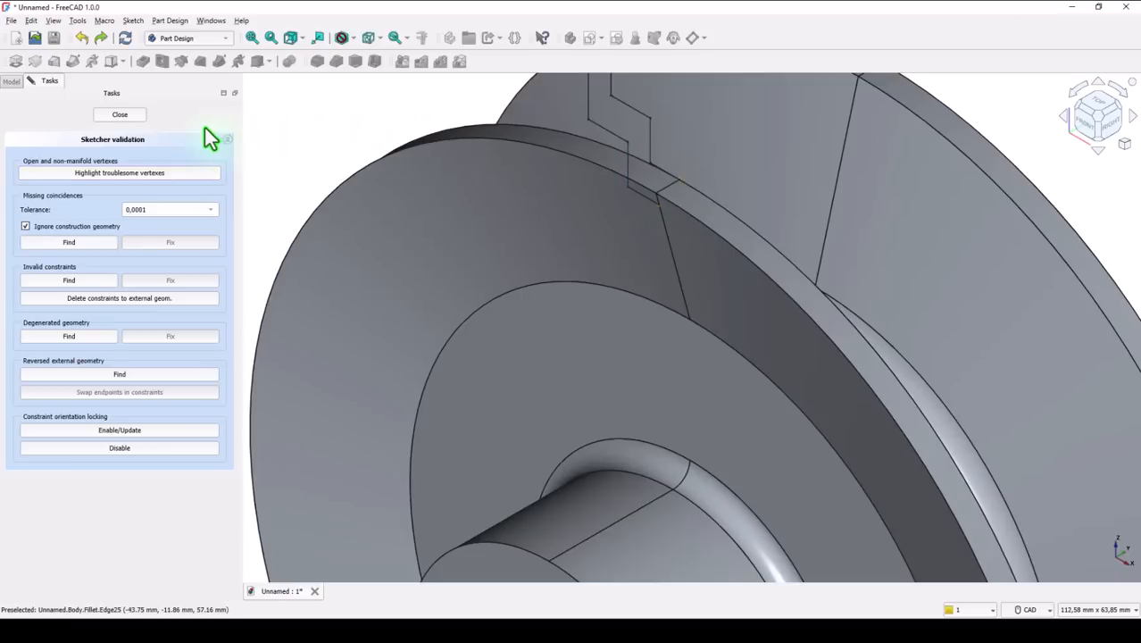
{"action": "left_click", "coordinate": [114, 116]}
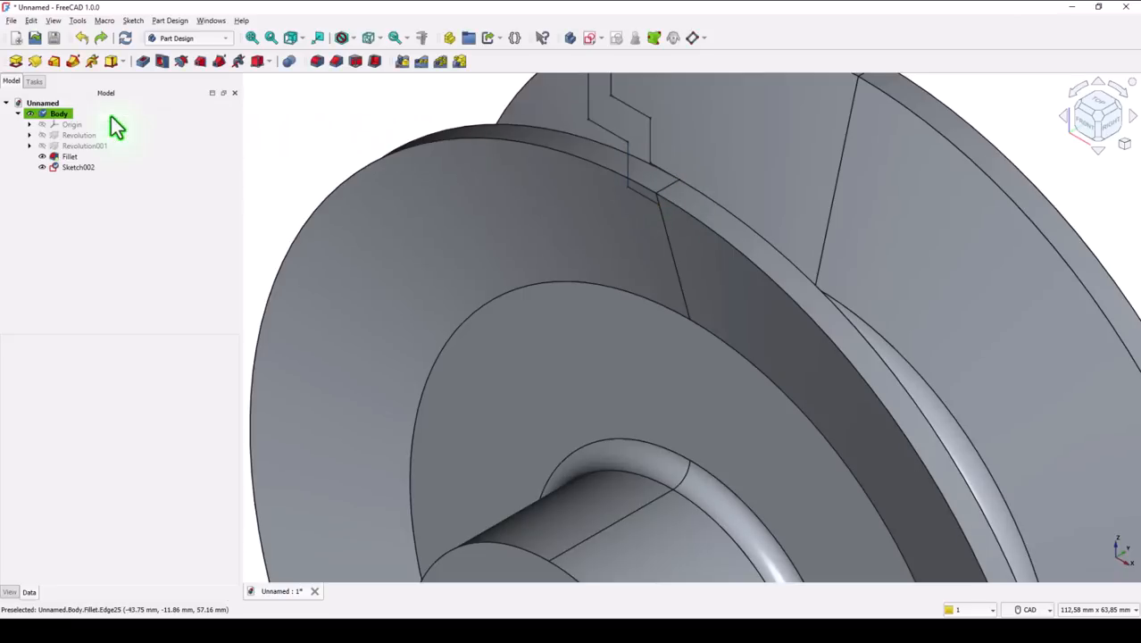
- Close the stepped profile's open end with a line joining its two lower endpoints at the flange tip, and finish the sketch
{"action": "left_click", "coordinate": [86, 169]}
{"action": "double_click", "coordinate": [87, 169]}
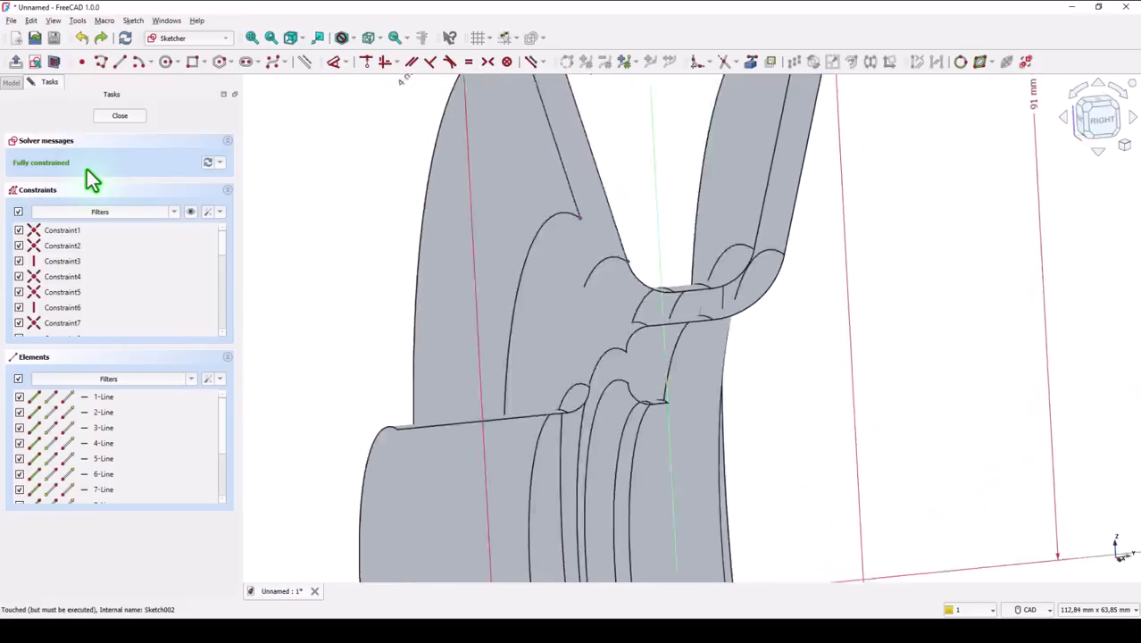
{"action": "scroll", "coordinate": [431, 388], "scroll_direction": "up", "scroll_amount": 3}
{"action": "scroll", "coordinate": [479, 323], "scroll_direction": "up", "scroll_amount": 2}
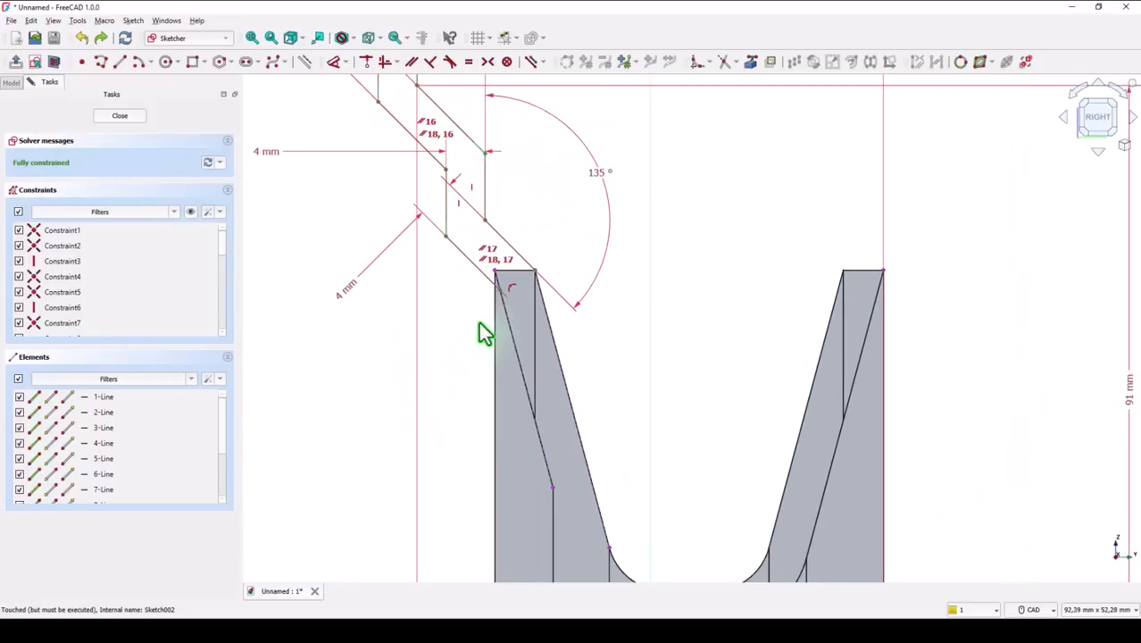
{"action": "left_click", "coordinate": [120, 61]}
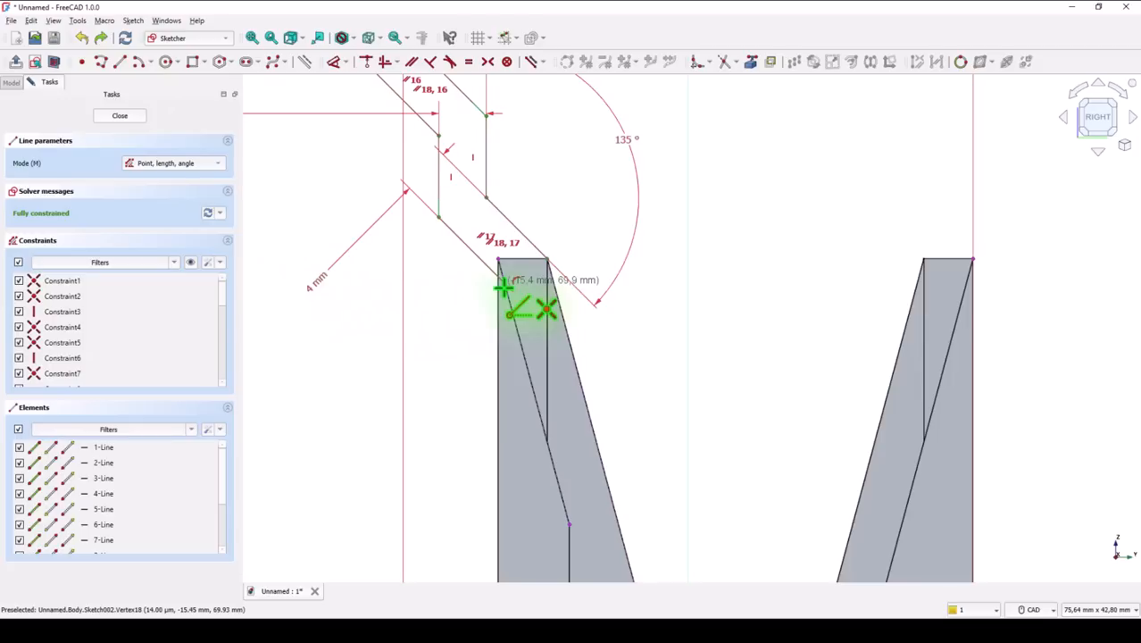
{"action": "left_click", "coordinate": [505, 282]}
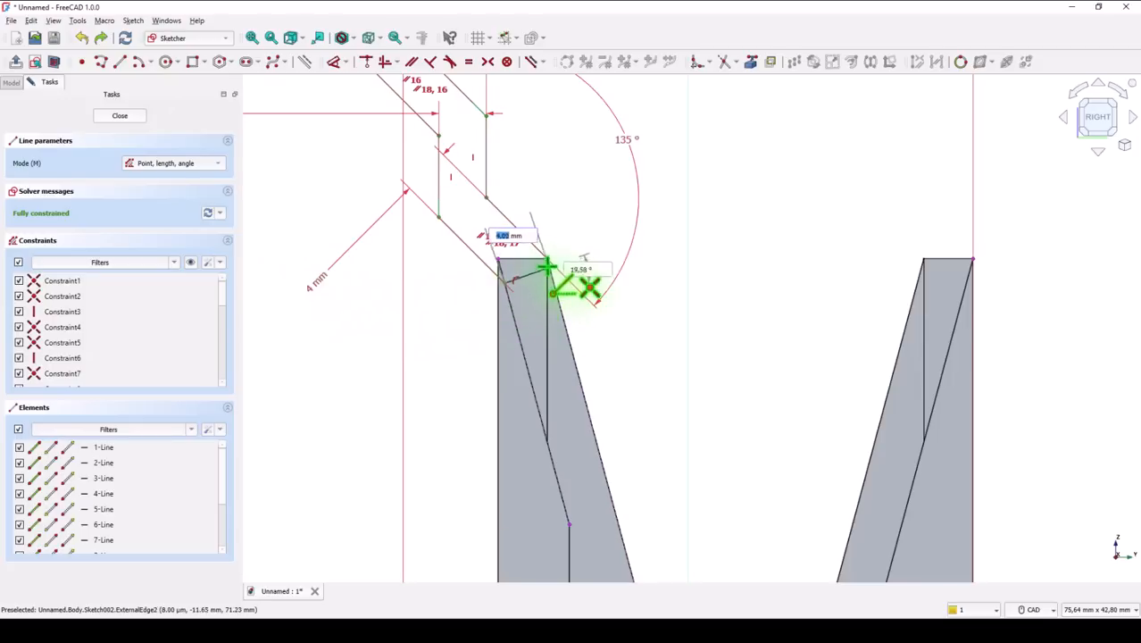
{"action": "left_click", "coordinate": [547, 259]}
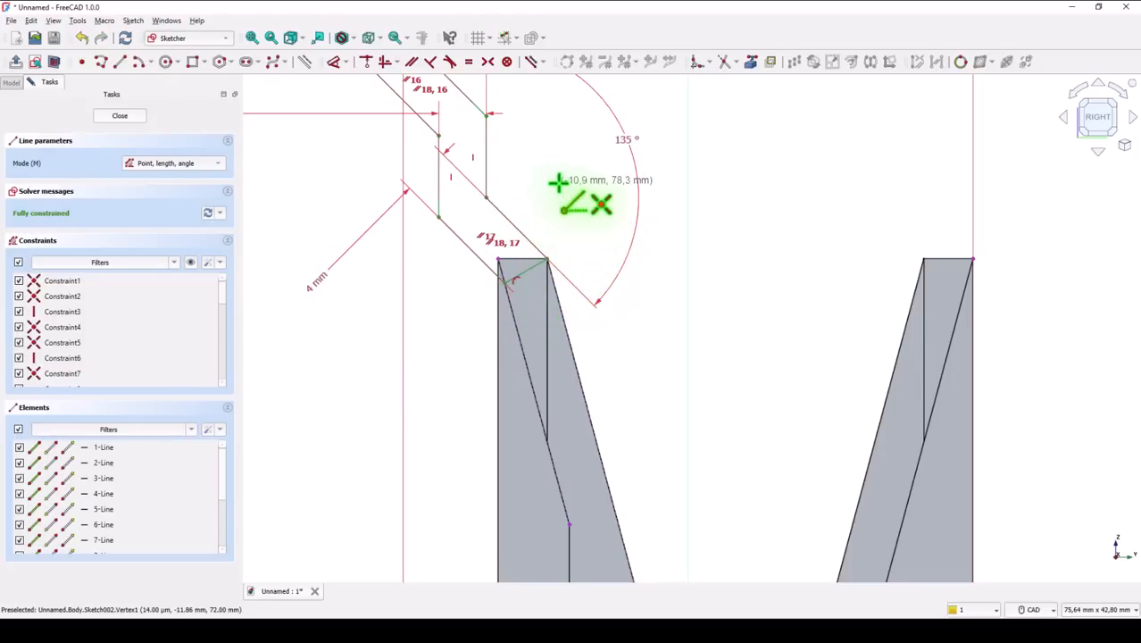
{"action": "left_click", "coordinate": [117, 117]}
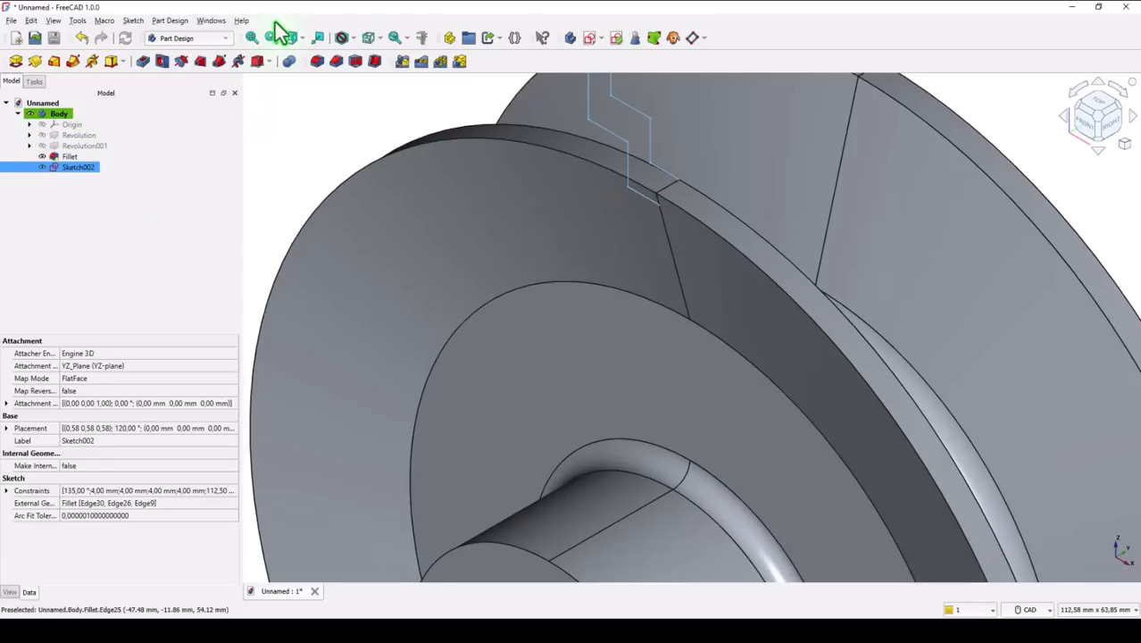
- Revolve the stepped profile sketch 360° about the base Y axis
{"action": "left_click", "coordinate": [253, 38]}
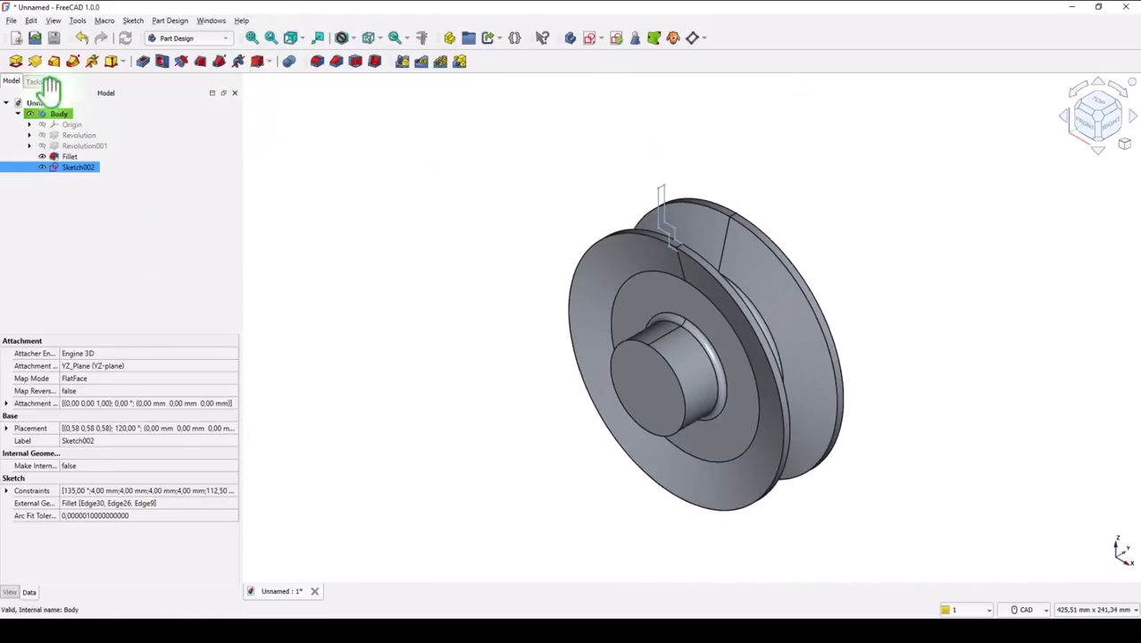
{"action": "left_click", "coordinate": [34, 64]}
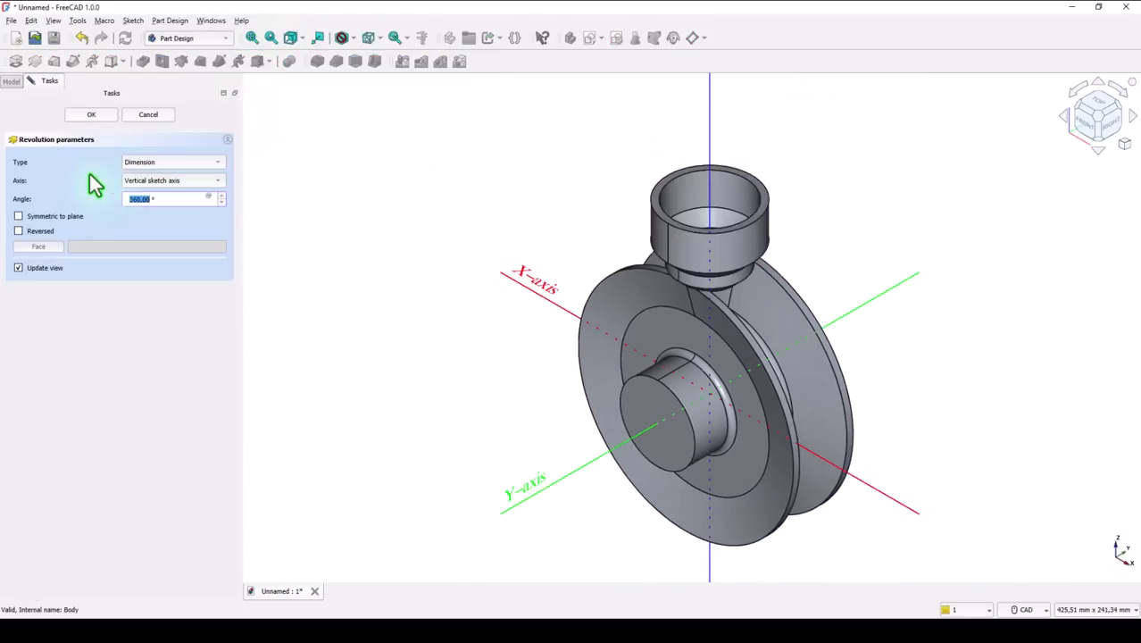
{"action": "left_click", "coordinate": [196, 182]}
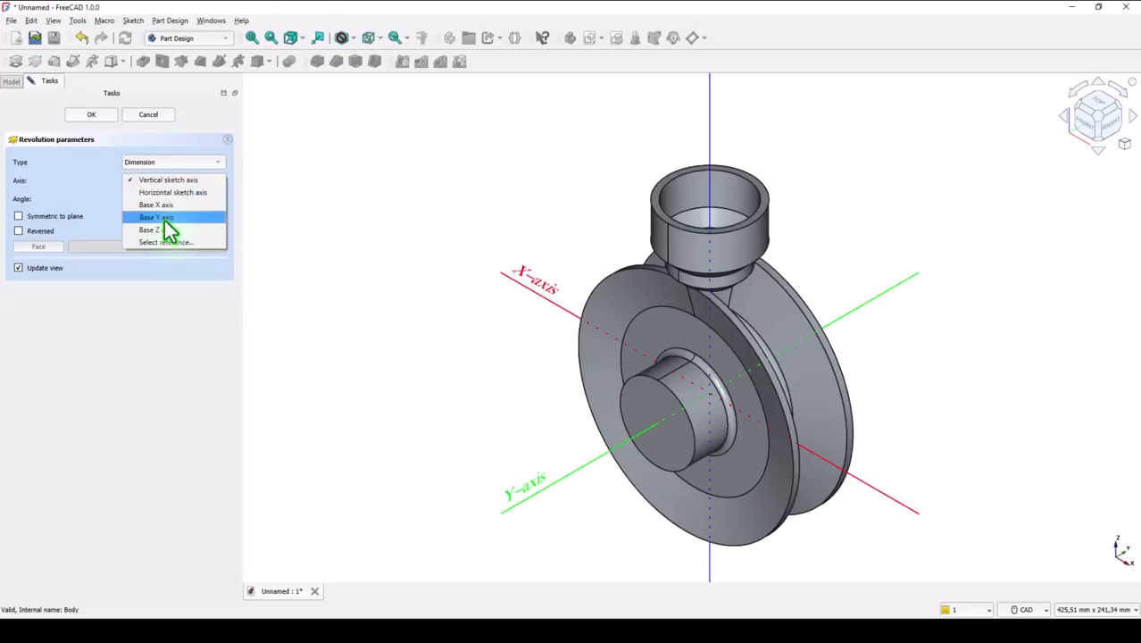
{"action": "left_click", "coordinate": [165, 218]}
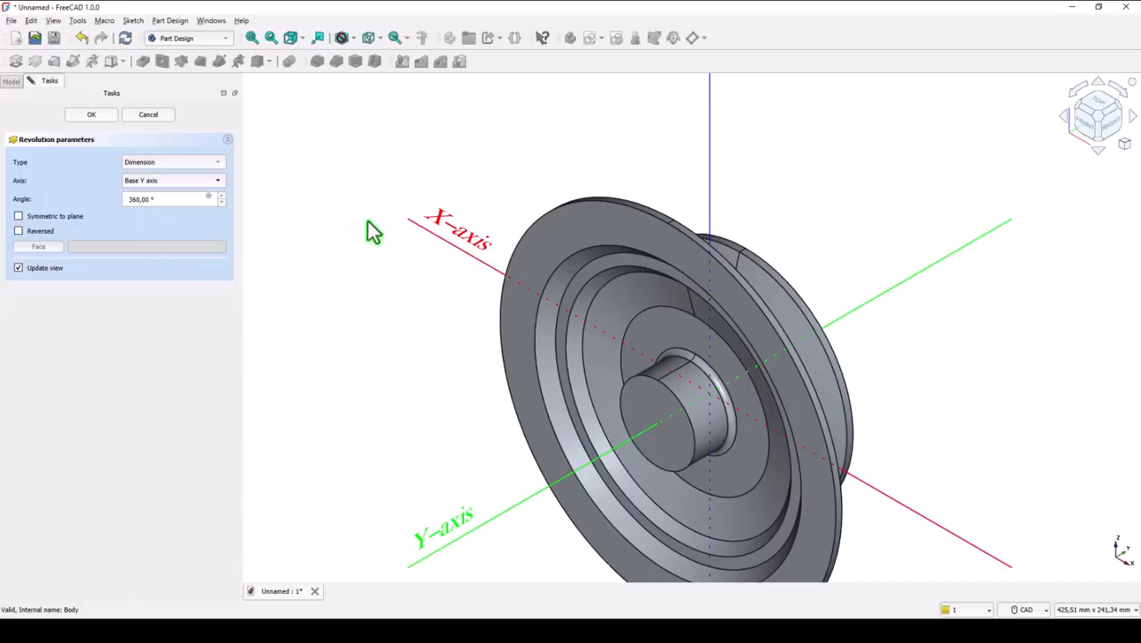
{"action": "left_click", "coordinate": [90, 115]}
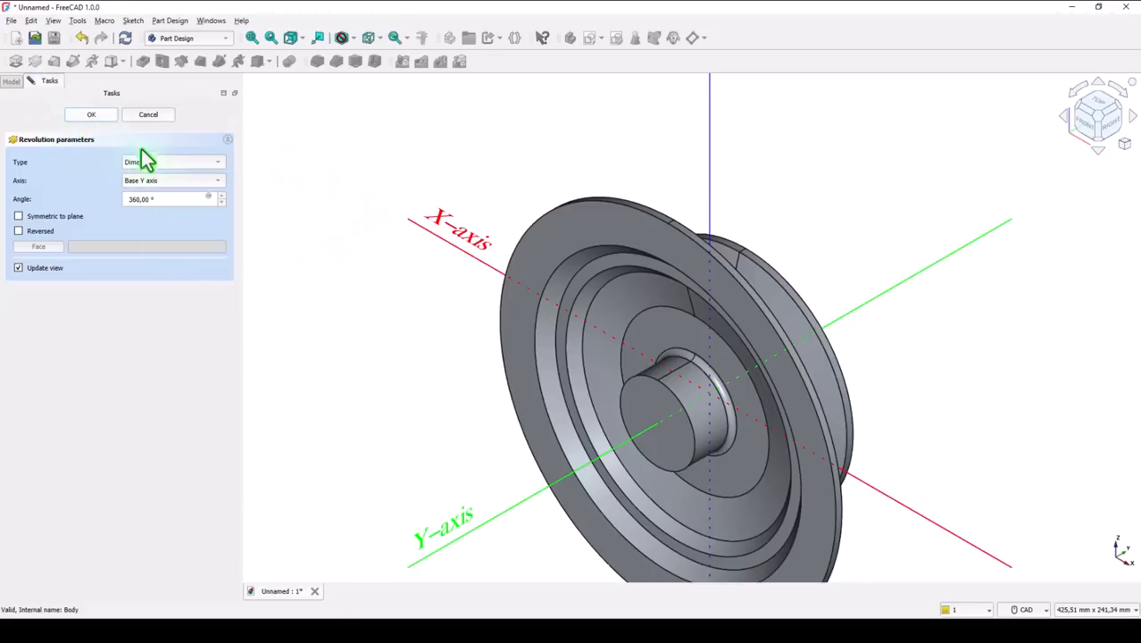
{"action": "left_click", "coordinate": [248, 37]}
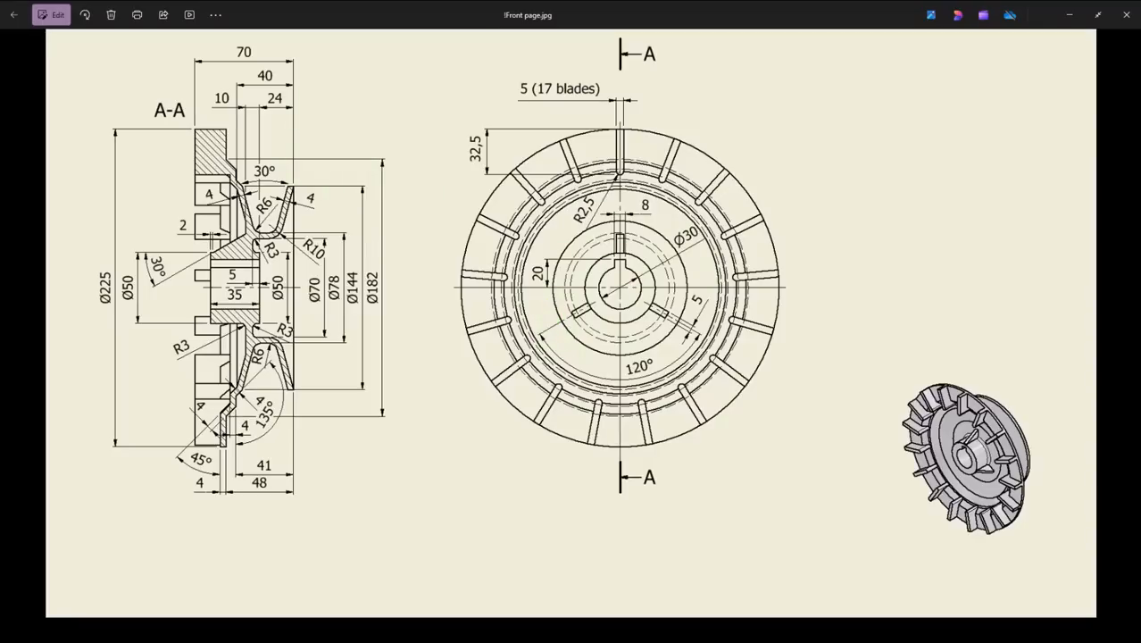
- Start a sketch on the hub's end face and draw a circle centred on the origin
{"action": "key", "text": "alt+Tab"}
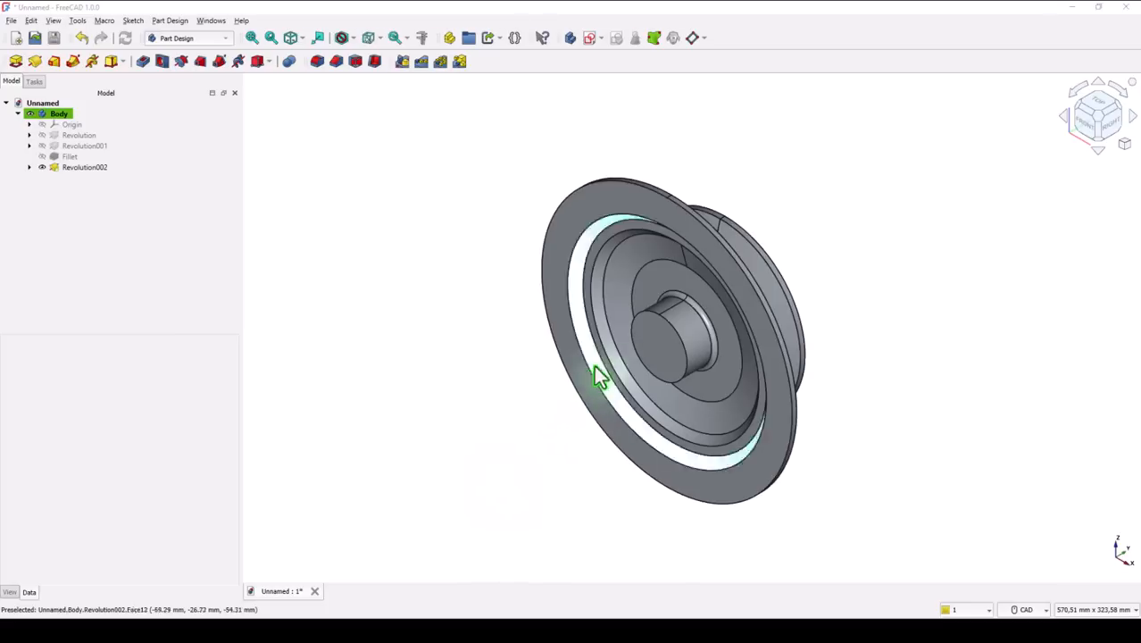
{"action": "left_click", "coordinate": [639, 351]}
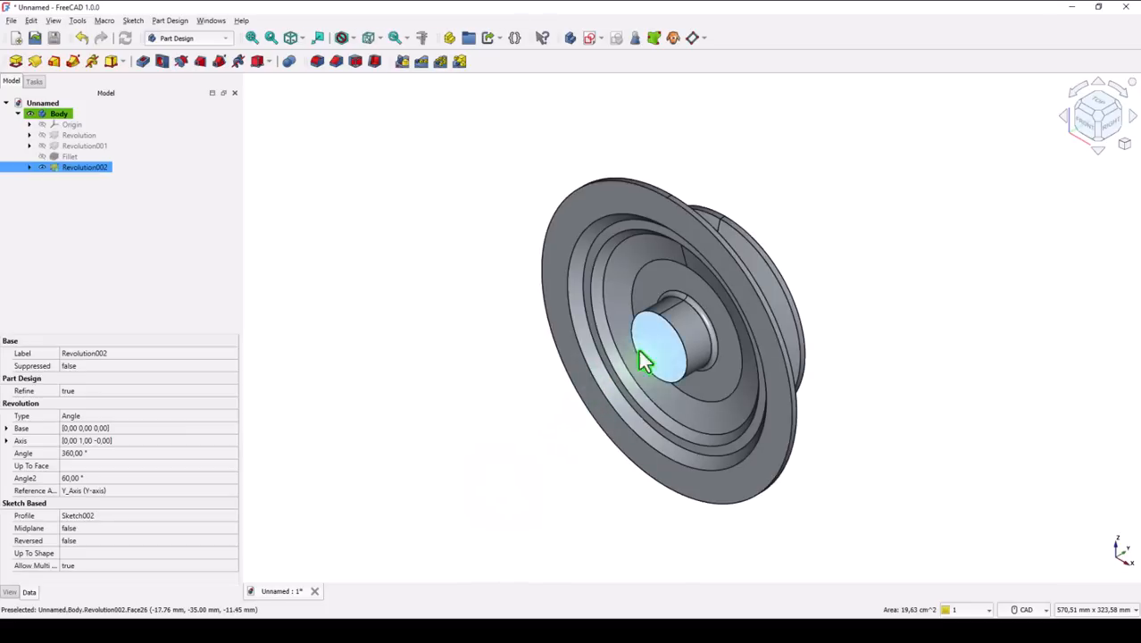
{"action": "left_click", "coordinate": [589, 38]}
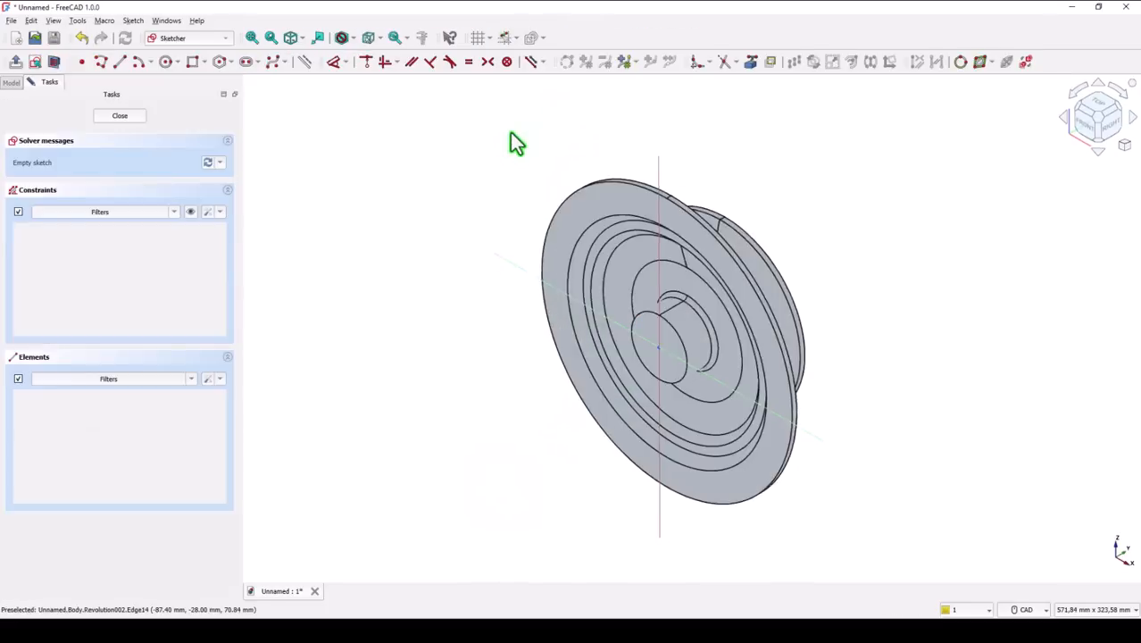
{"action": "left_click", "coordinate": [165, 62]}
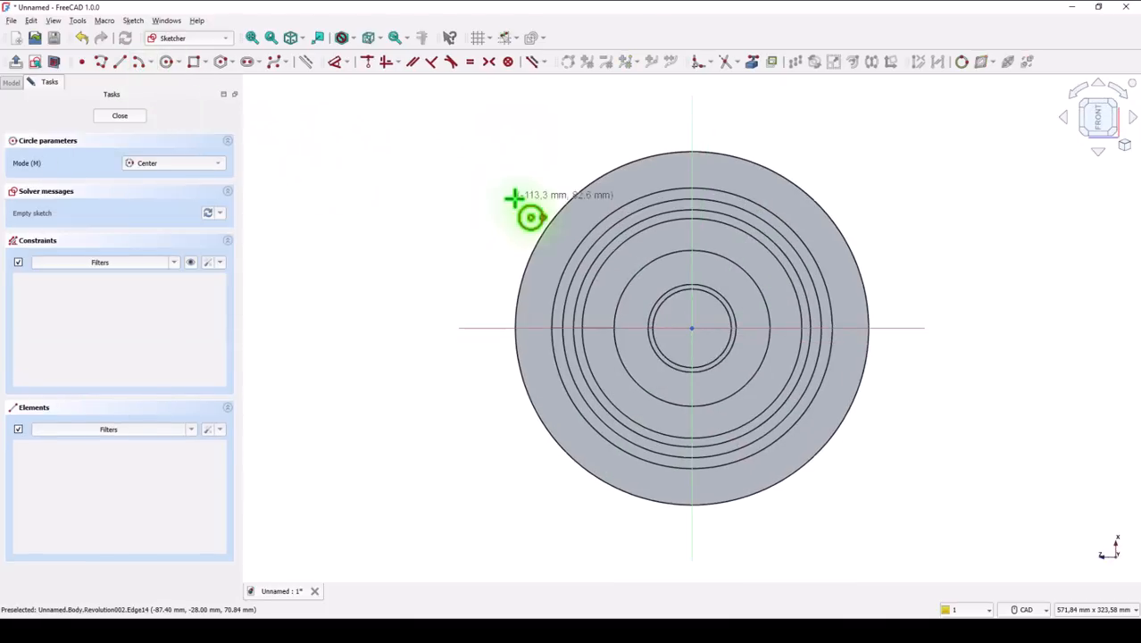
{"action": "left_click", "coordinate": [692, 329]}
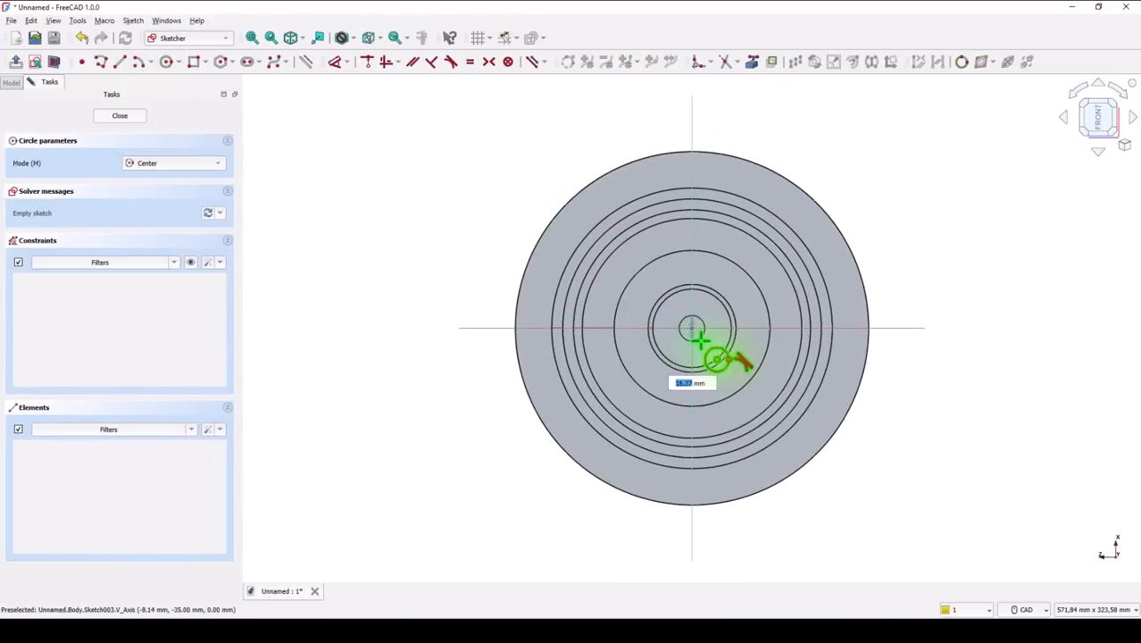
{"action": "left_click", "coordinate": [675, 333]}
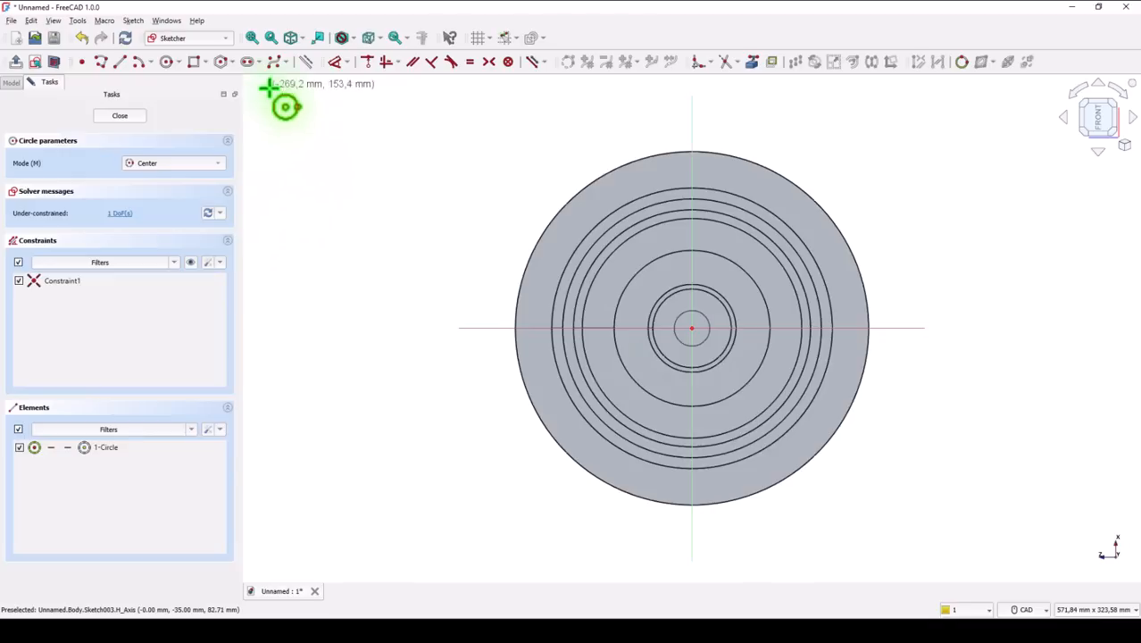
- Finish the circle sketch and cut a 30 mm diameter hole all the way through the hub
{"action": "left_click", "coordinate": [117, 120]}
{"action": "left_click", "coordinate": [162, 61]}
{"action": "double_click", "coordinate": [158, 199]}
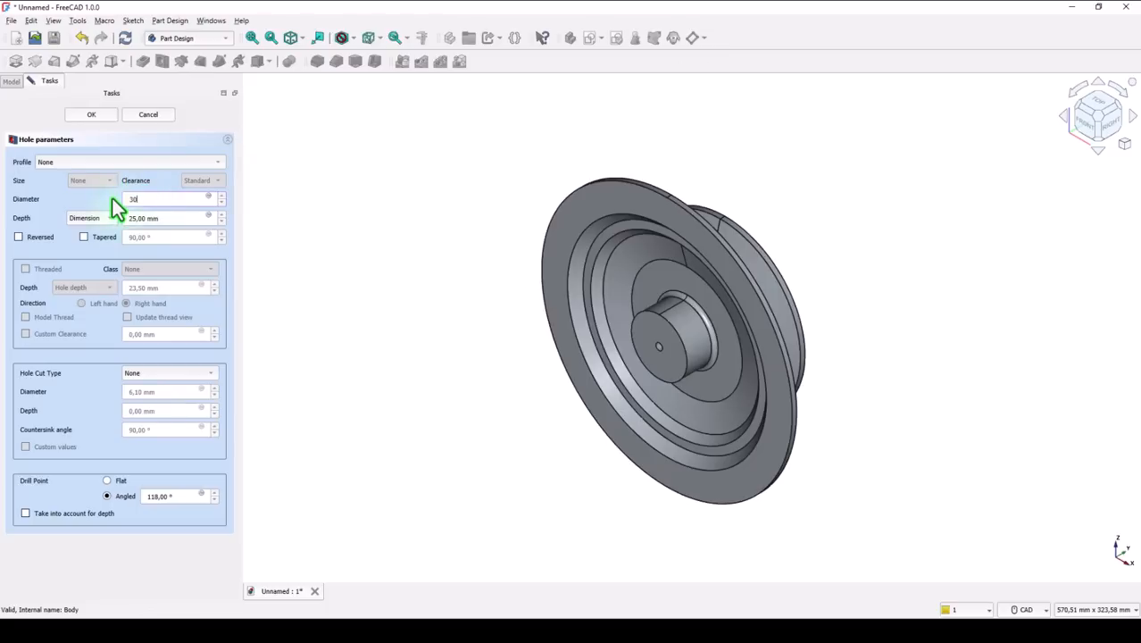
{"action": "left_click", "coordinate": [89, 218]}
{"action": "left_click", "coordinate": [89, 231]}
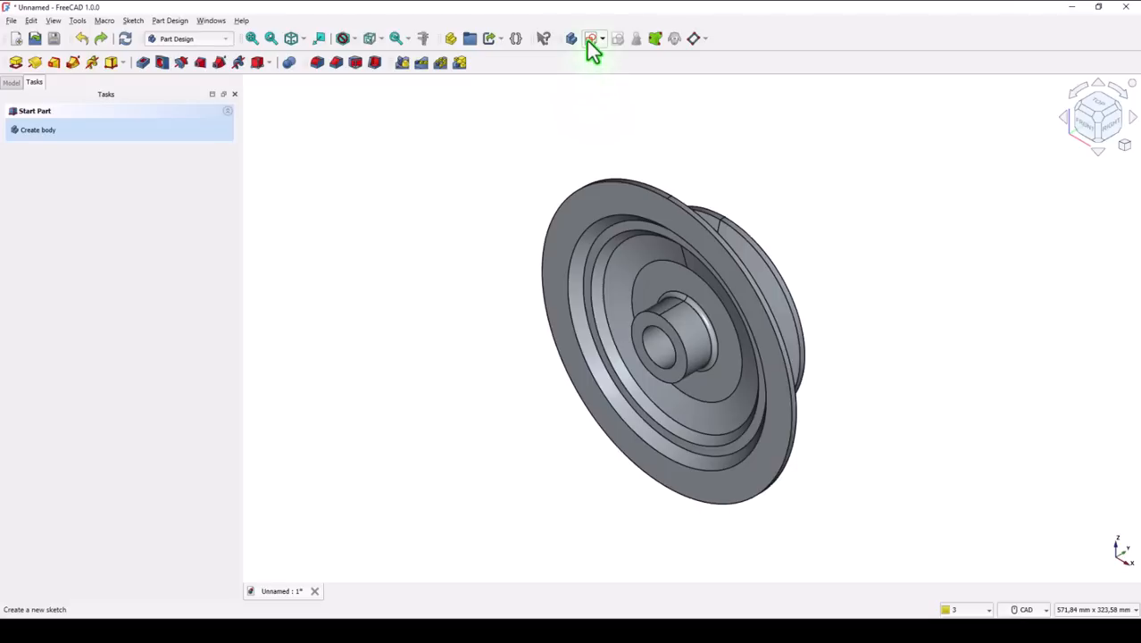
- Start a new sketch on the YZ plane and show the wheel in section view
{"action": "left_click", "coordinate": [588, 40]}
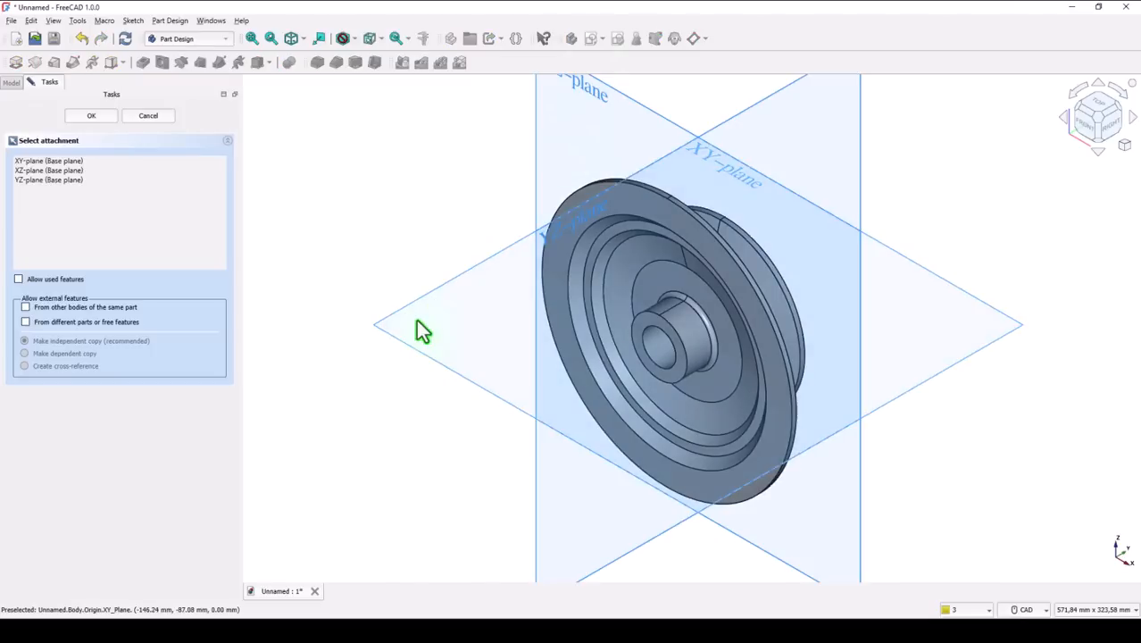
{"action": "left_click", "coordinate": [518, 489]}
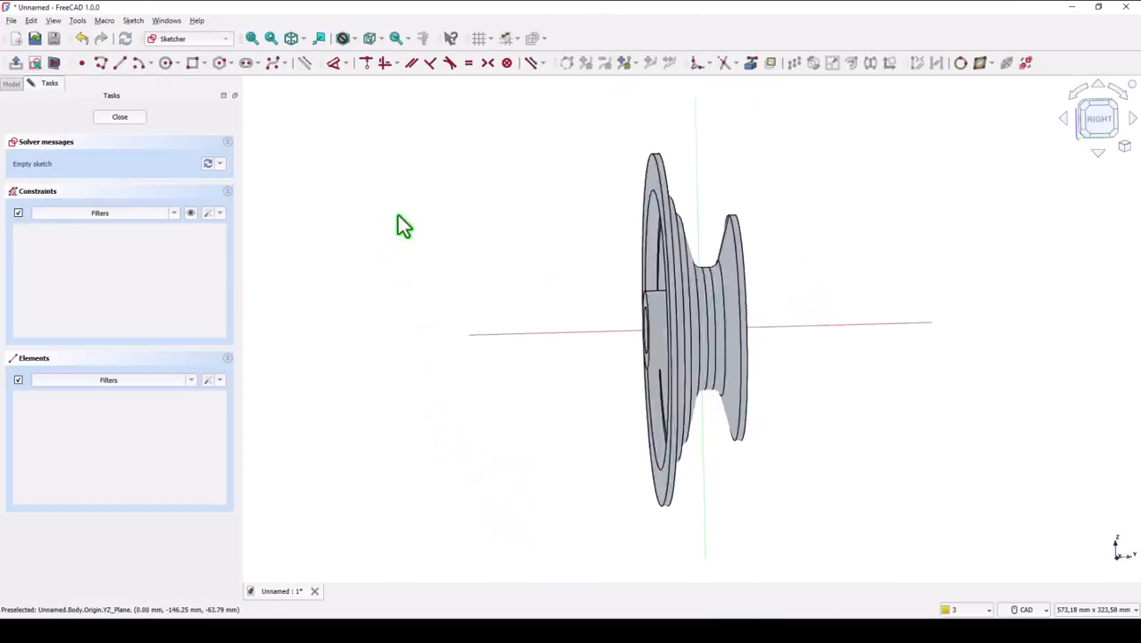
{"action": "left_click", "coordinate": [53, 65]}
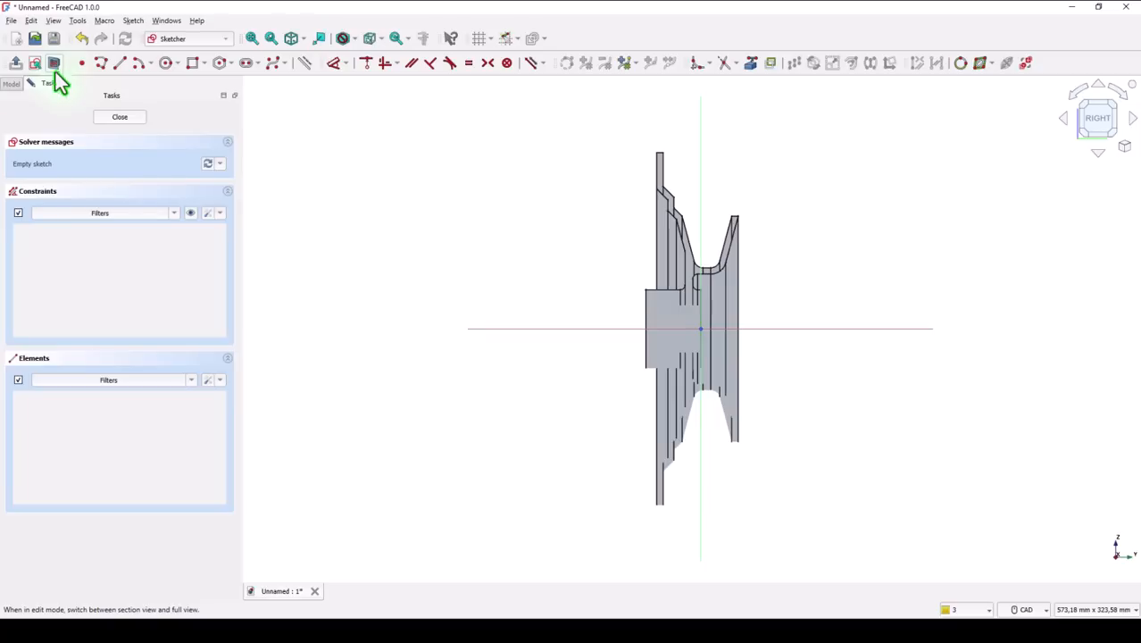
{"action": "scroll", "coordinate": [583, 308], "scroll_direction": "up", "scroll_amount": 3}
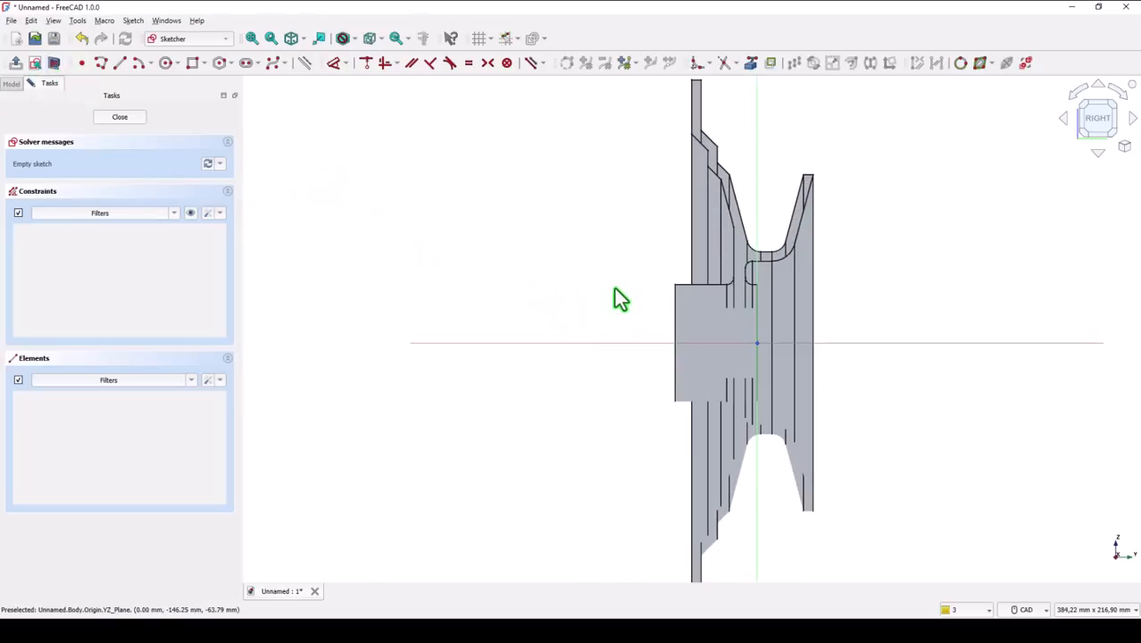
{"action": "mouse_move", "coordinate": [609, 280]}
{"action": "middle_mouse_down"}
{"action": "mouse_move", "coordinate": [505, 262]}
{"action": "mouse_move", "coordinate": [402, 263]}
{"action": "middle_mouse_up"}
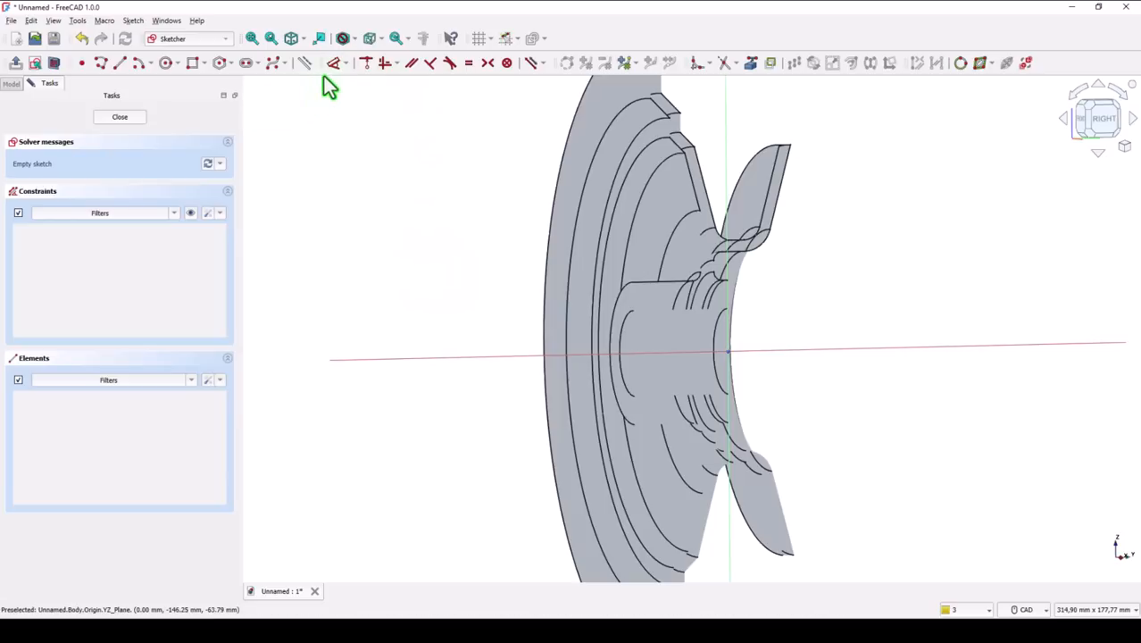
- Project the hub's end-face edge and the web's inner circular edge into the sketch as external geometry
{"action": "left_click", "coordinate": [751, 67]}
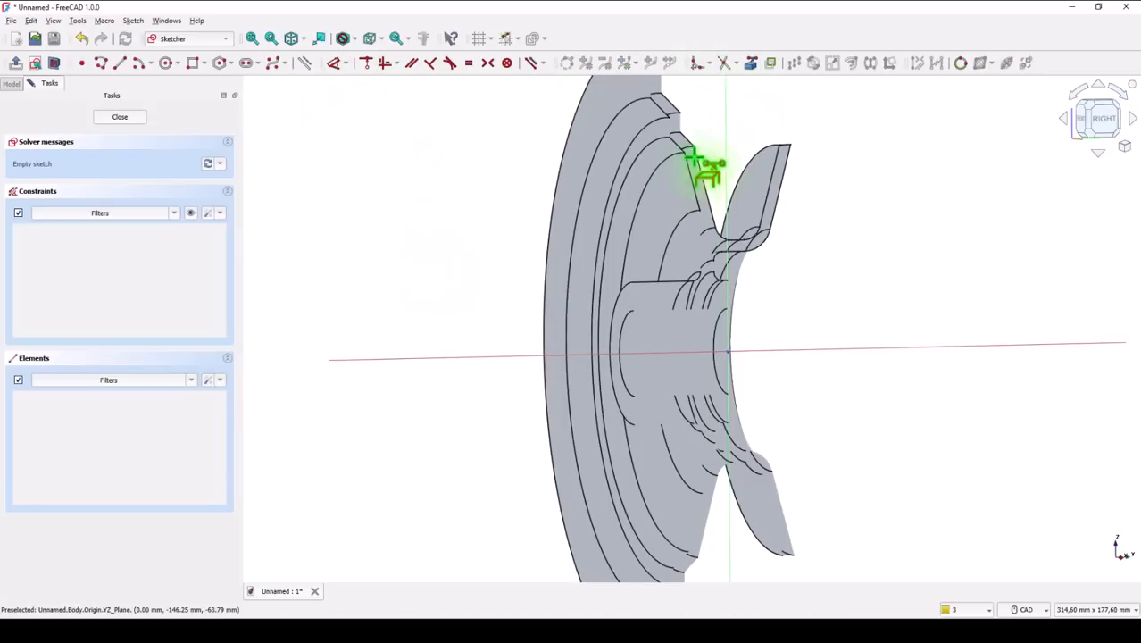
{"action": "left_click", "coordinate": [616, 306]}
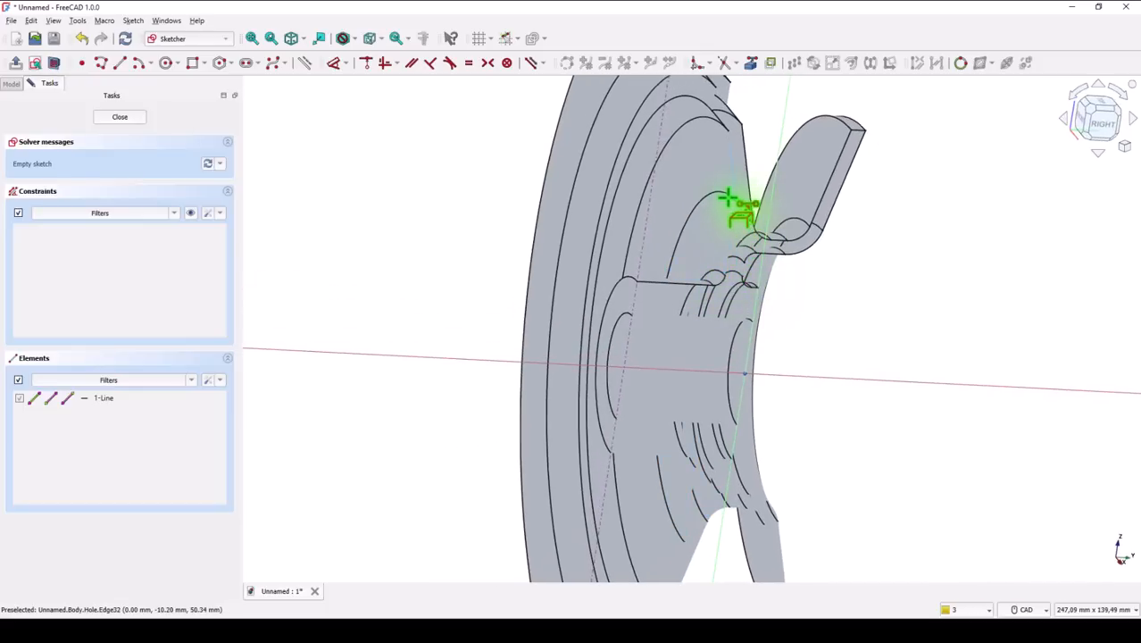
{"action": "left_click", "coordinate": [725, 194]}
{"action": "middle_click_drag", "start_coordinate": [655, 290], "coordinate": [492, 377]}
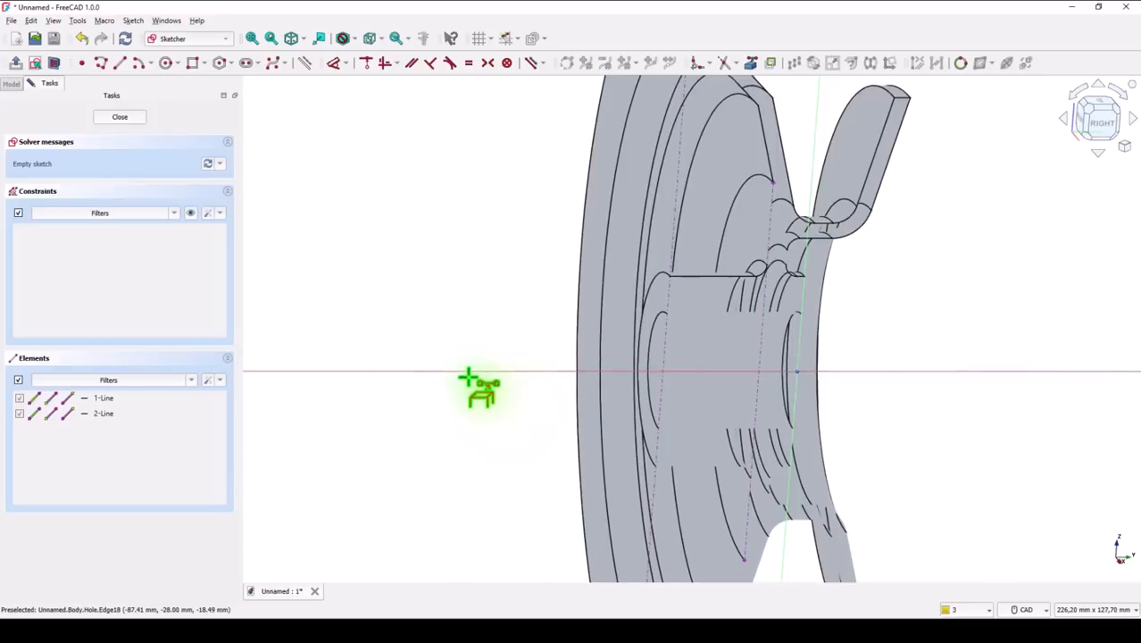
- Draw a closed right-triangle rib outline between the hub's end and the projected web edge, with its vertical side on that edge and its lower side horizontal
{"action": "key", "text": "g"}
{"action": "key", "text": "m"}
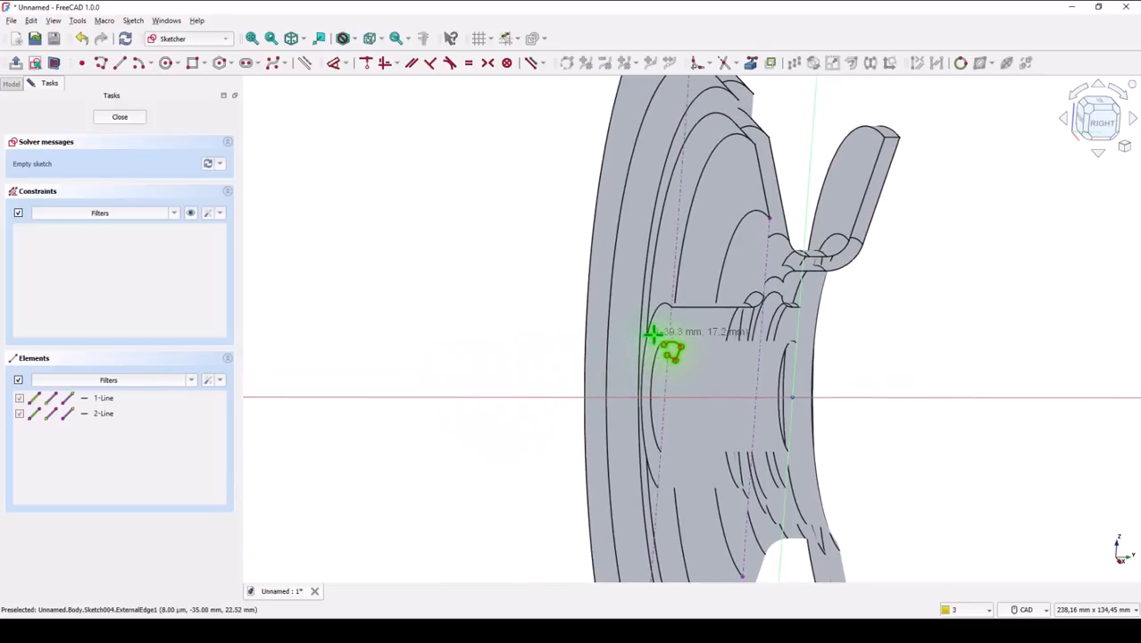
{"action": "left_click", "coordinate": [656, 331]}
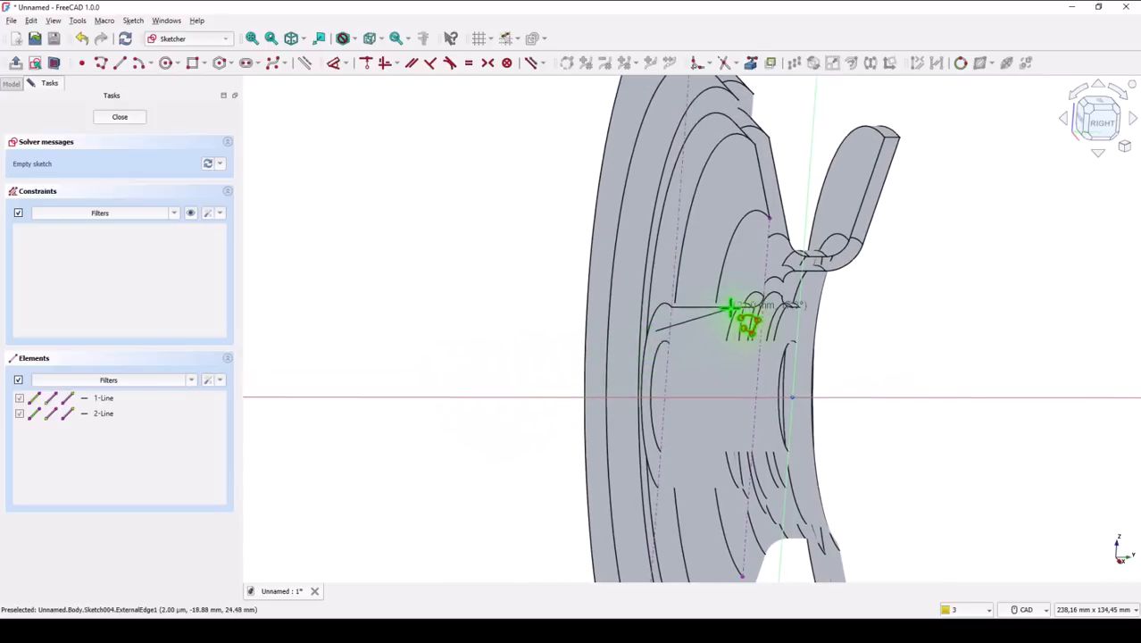
{"action": "left_click", "coordinate": [767, 260]}
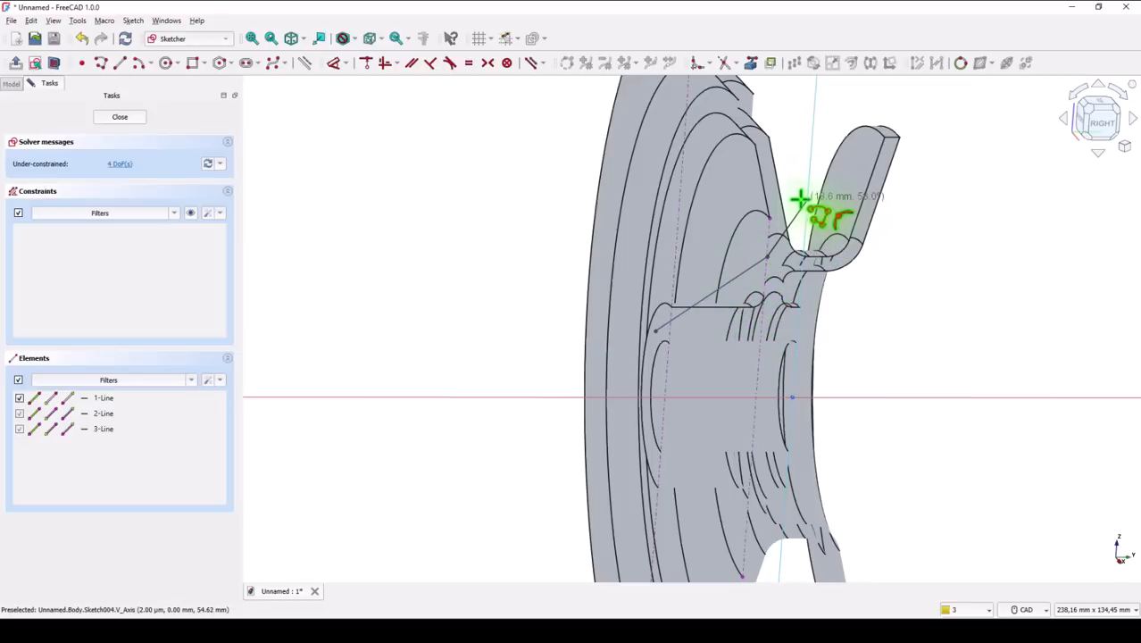
{"action": "left_click", "coordinate": [760, 333]}
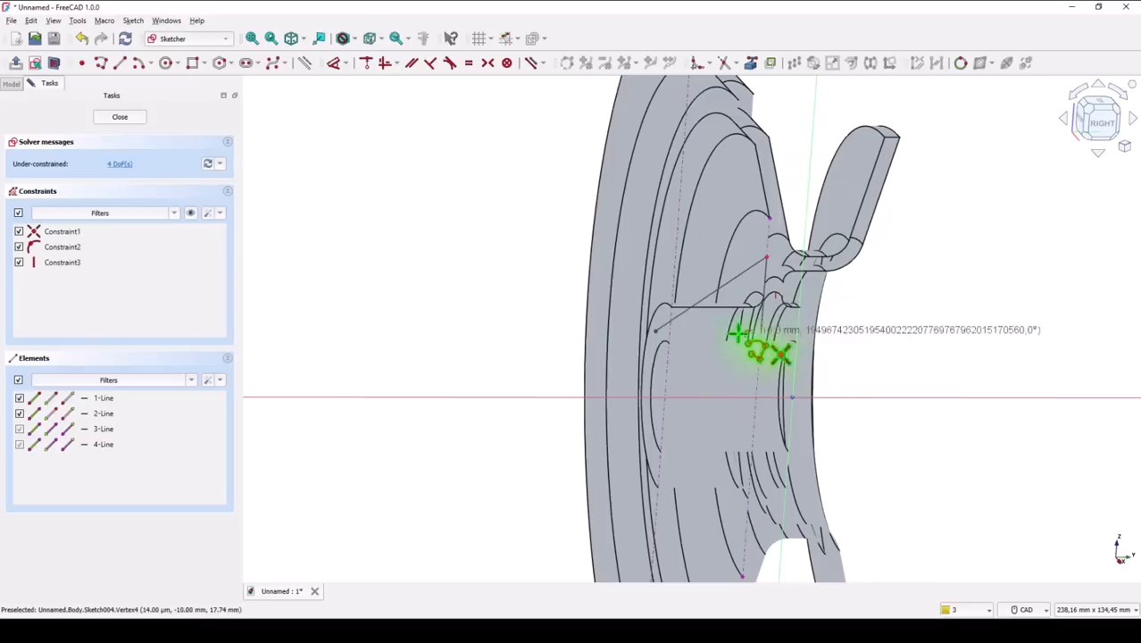
{"action": "left_click", "coordinate": [653, 332]}
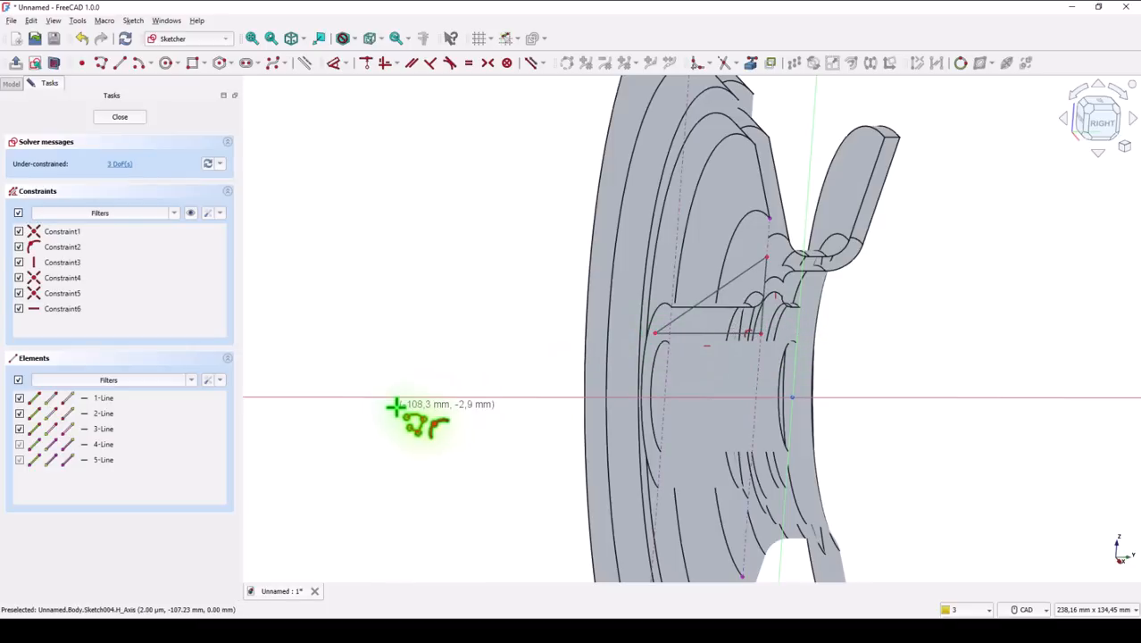
- Constrain the triangle's outer corner to lie on the projected line of the hub's end face
{"action": "mouse_move", "coordinate": [392, 407]}
{"action": "middle_mouse_down"}
{"action": "mouse_move", "coordinate": [408, 394]}
{"action": "mouse_move", "coordinate": [411, 344]}
{"action": "middle_mouse_up"}
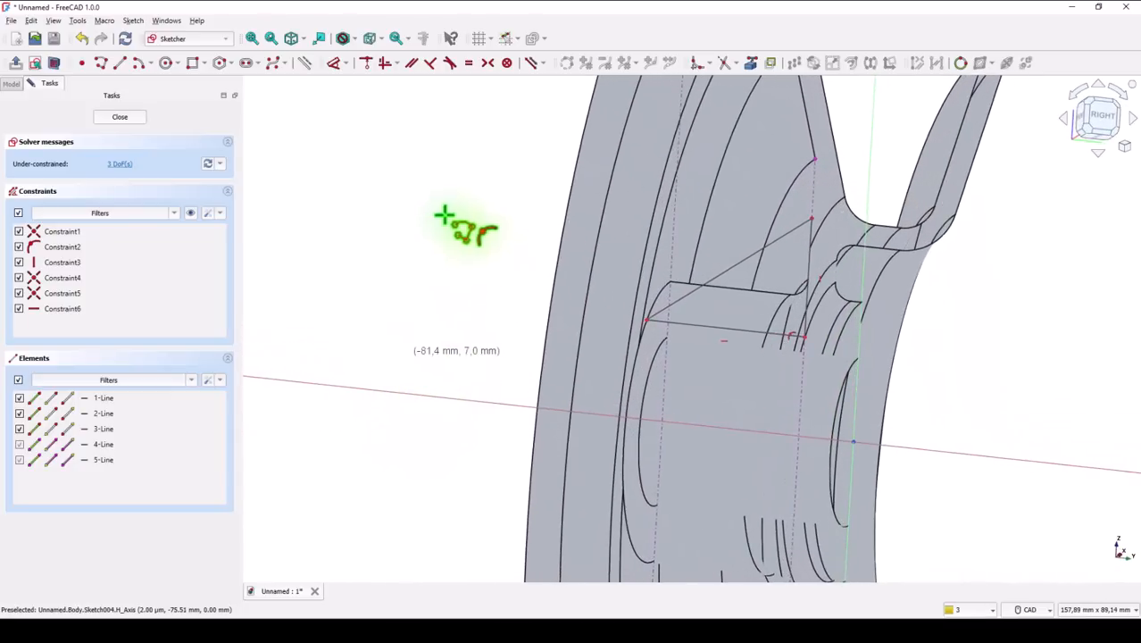
{"action": "left_click", "coordinate": [383, 63]}
{"action": "mouse_move", "coordinate": [636, 330]}
{"action": "middle_mouse_down"}
{"action": "mouse_move", "coordinate": [669, 331]}
{"action": "mouse_move", "coordinate": [669, 301]}
{"action": "middle_mouse_up"}
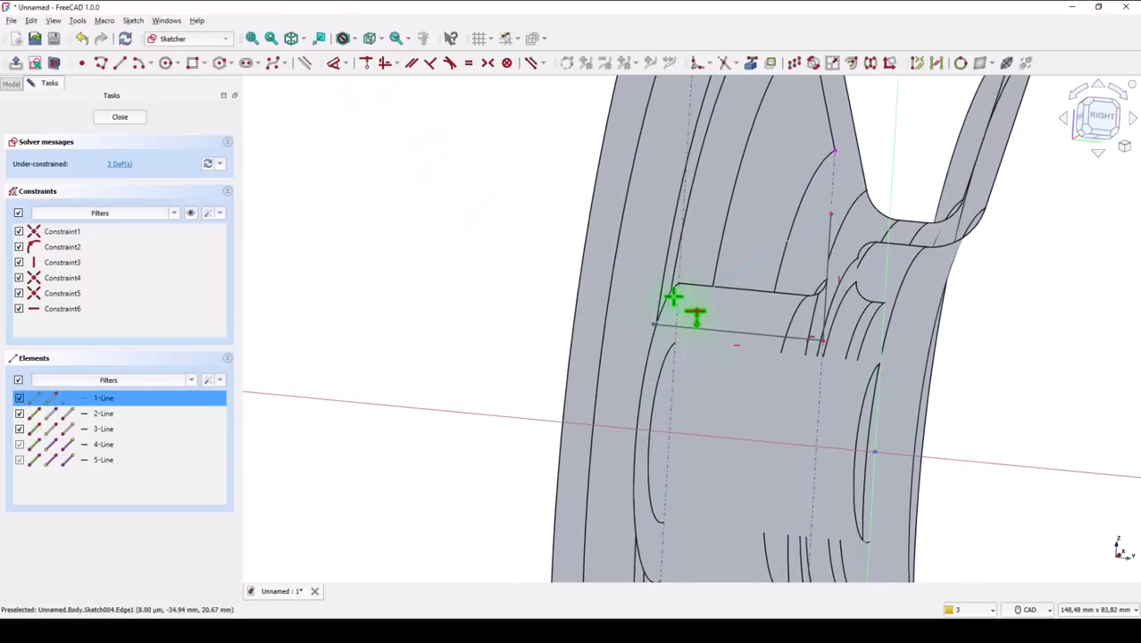
{"action": "left_click", "coordinate": [679, 299]}
{"action": "middle_click_drag", "start_coordinate": [502, 316], "coordinate": [483, 323]}
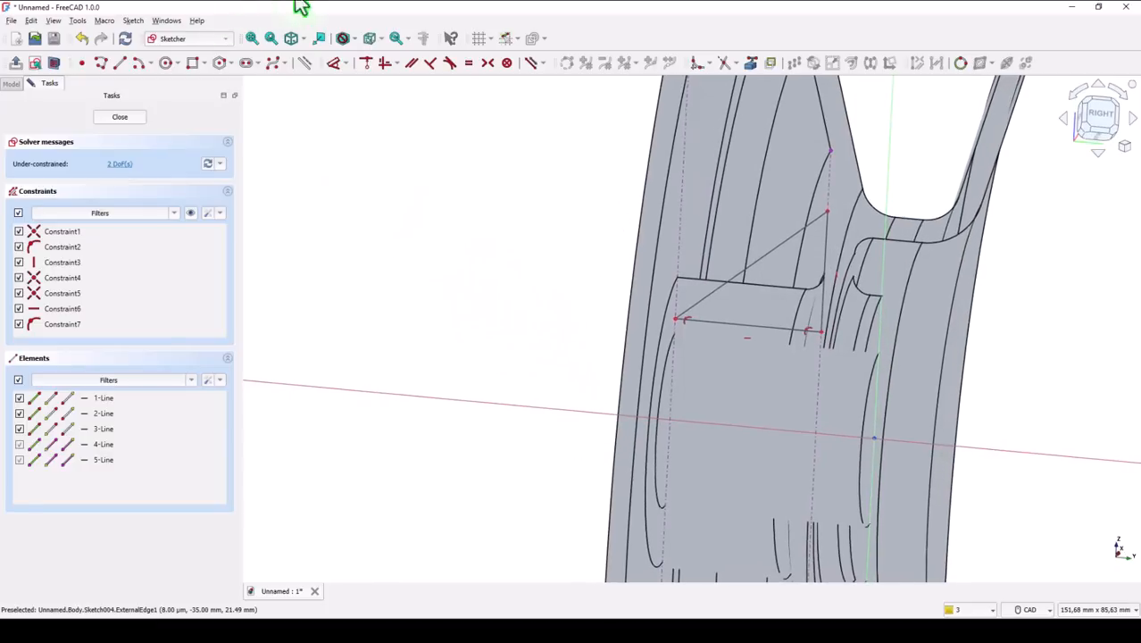
- Set the angle between the triangle's sloped line and its horizontal side to 30°
{"action": "left_click", "coordinate": [332, 64]}
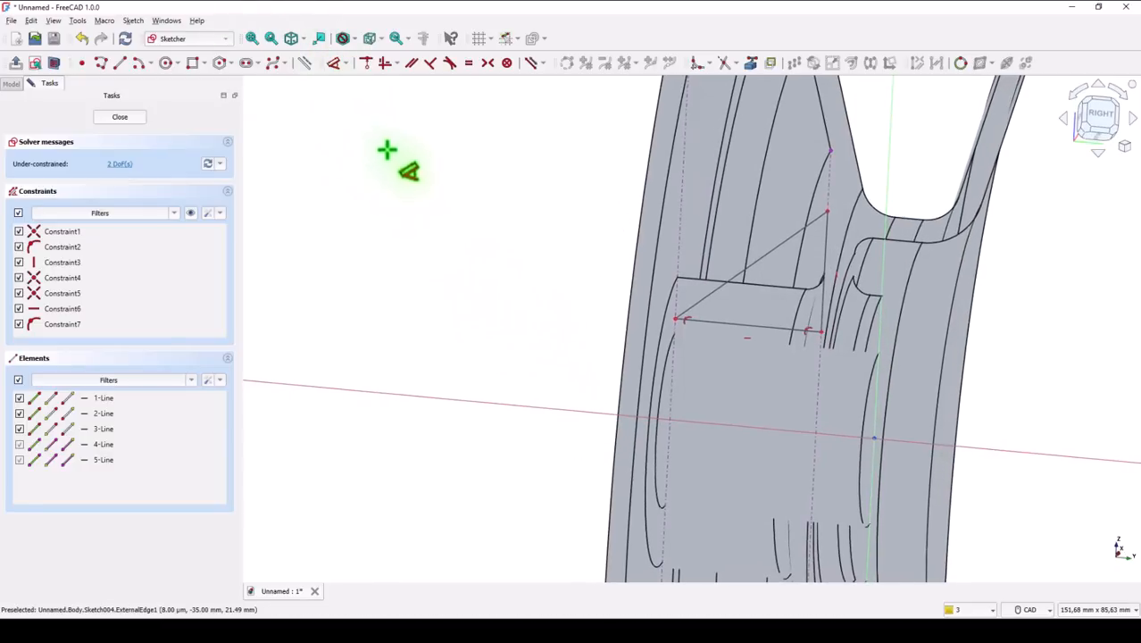
{"action": "left_click", "coordinate": [716, 295]}
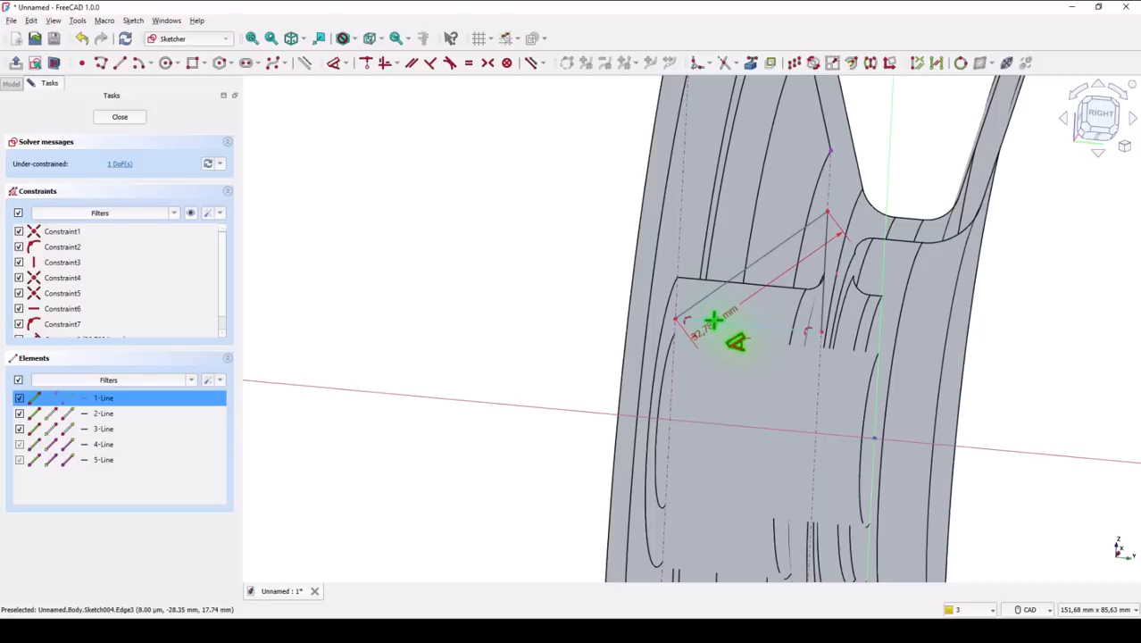
{"action": "left_click", "coordinate": [713, 323]}
{"action": "left_click", "coordinate": [528, 348]}
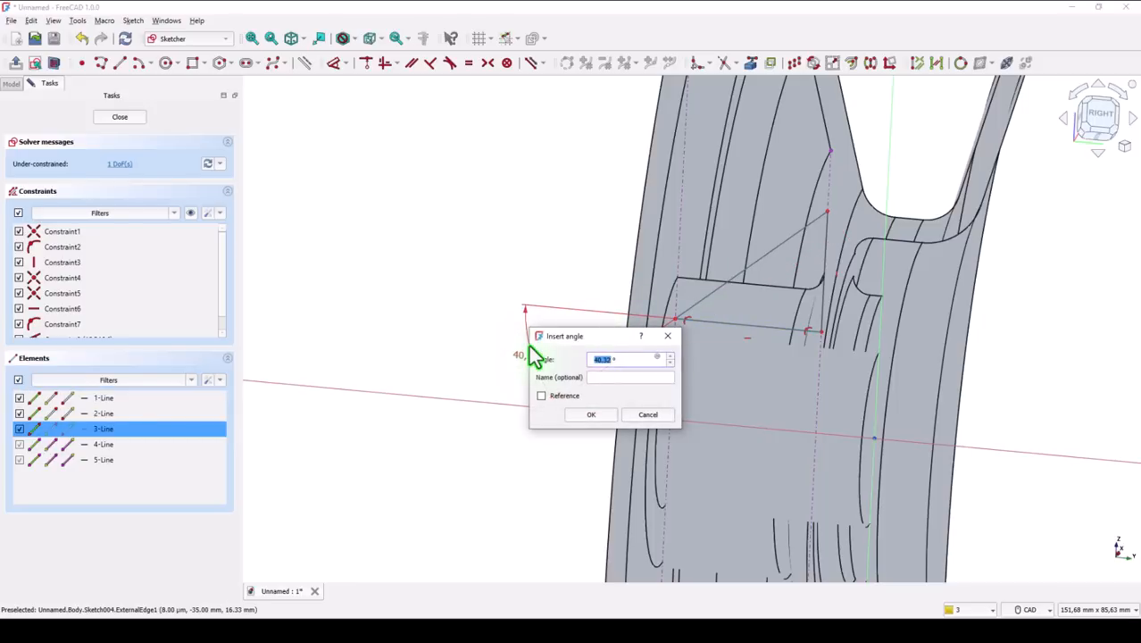
{"action": "key", "text": "Return"}
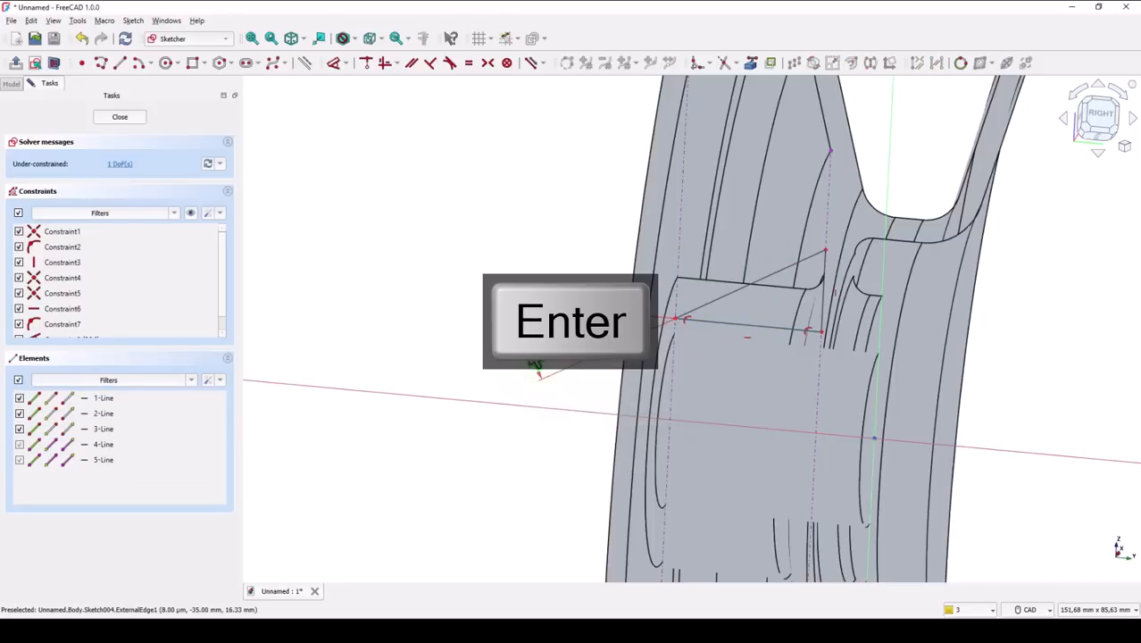
{"action": "scroll", "coordinate": [513, 335], "scroll_direction": "up", "scroll_amount": 5}
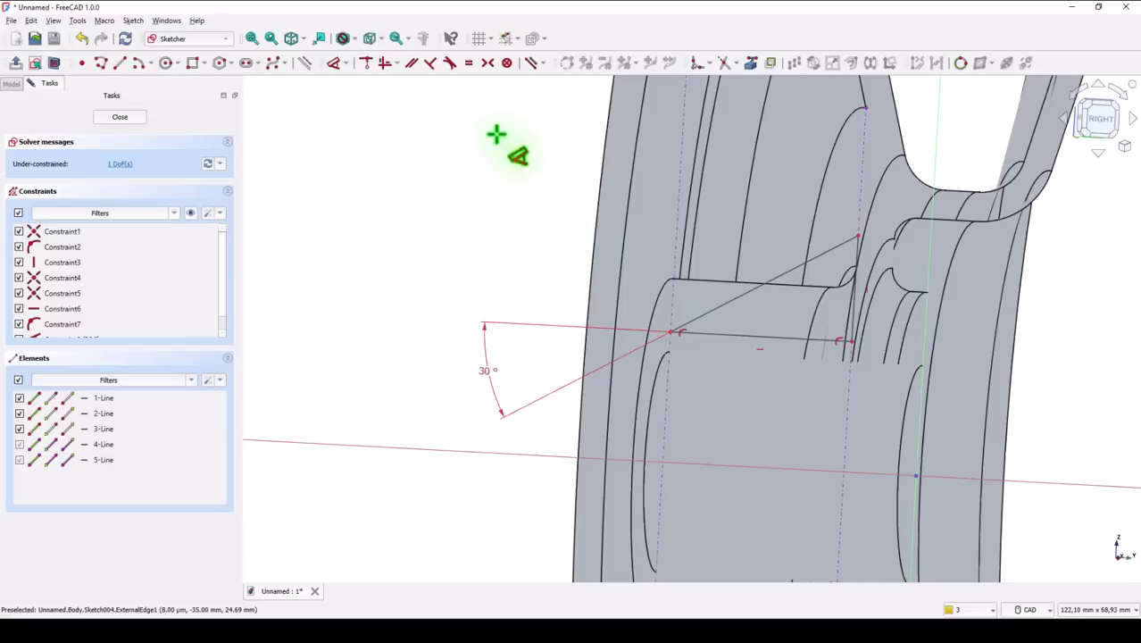
- Project the hub's outer end-face edge into the sketch as external geometry and move the rib triangle up towards the hub's outer surface
{"action": "left_click", "coordinate": [751, 63]}
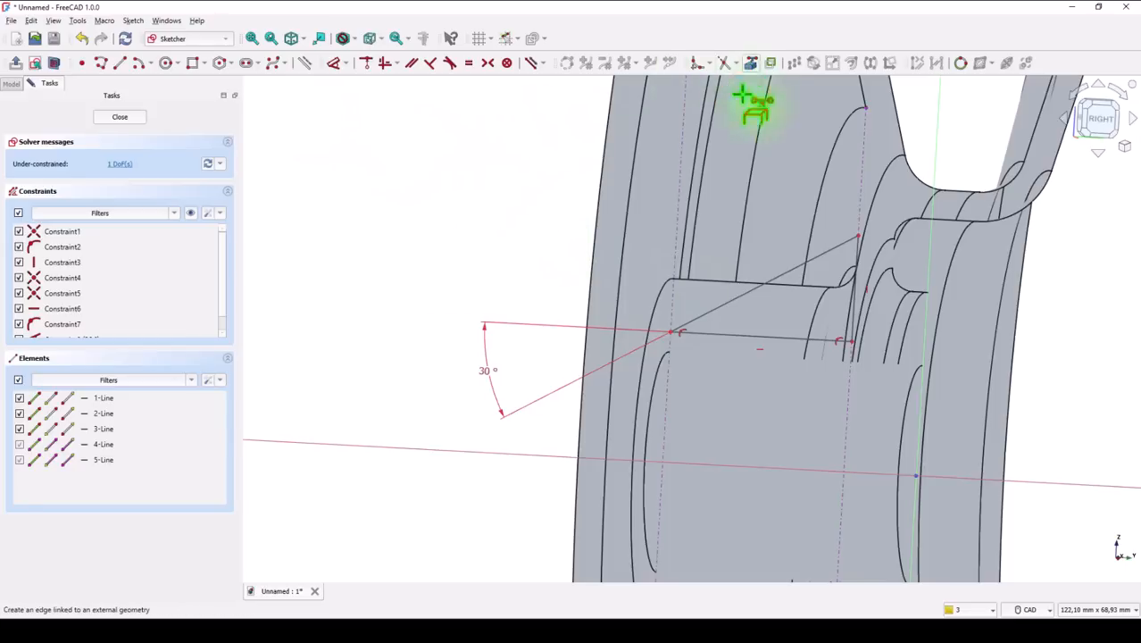
{"action": "left_click", "coordinate": [665, 299]}
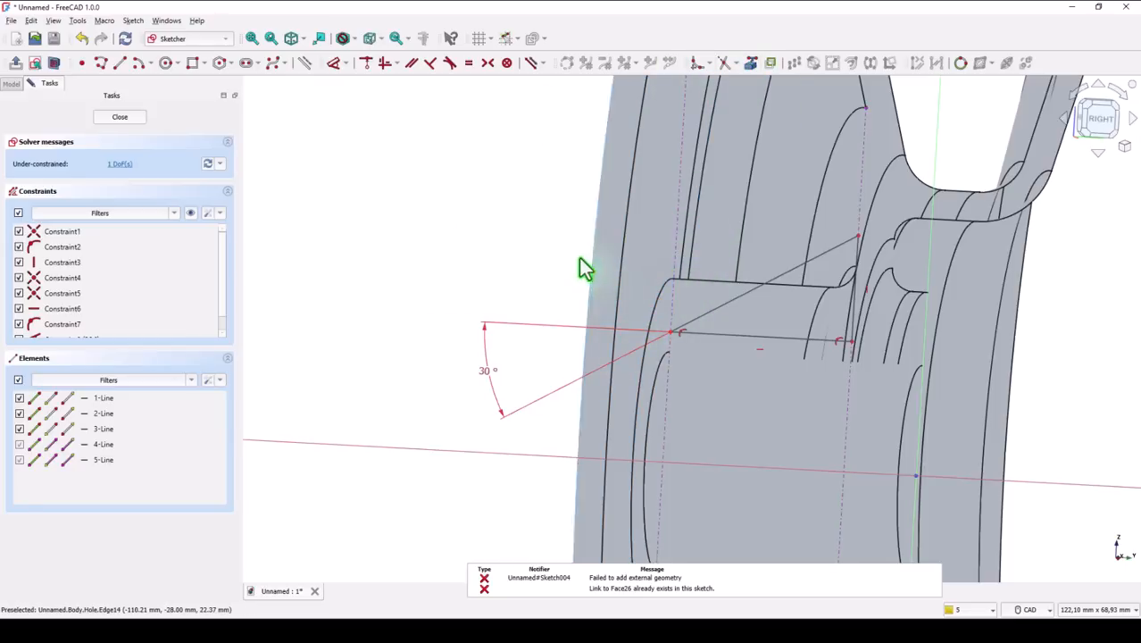
{"action": "left_click", "coordinate": [663, 304]}
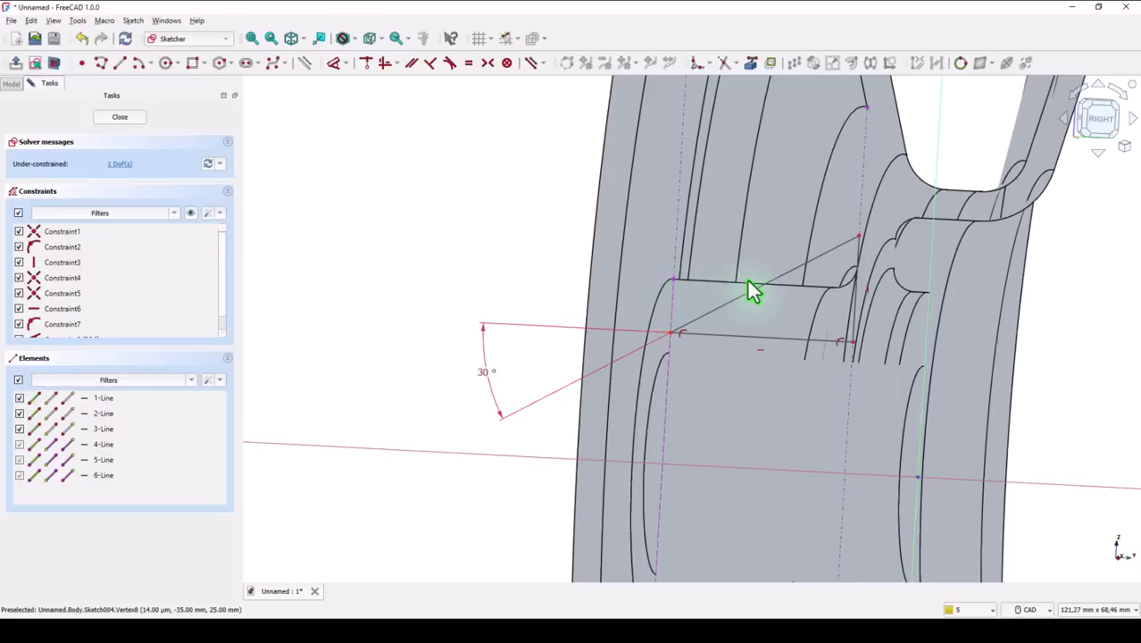
{"action": "left_click_drag", "start_coordinate": [756, 301], "coordinate": [757, 259]}
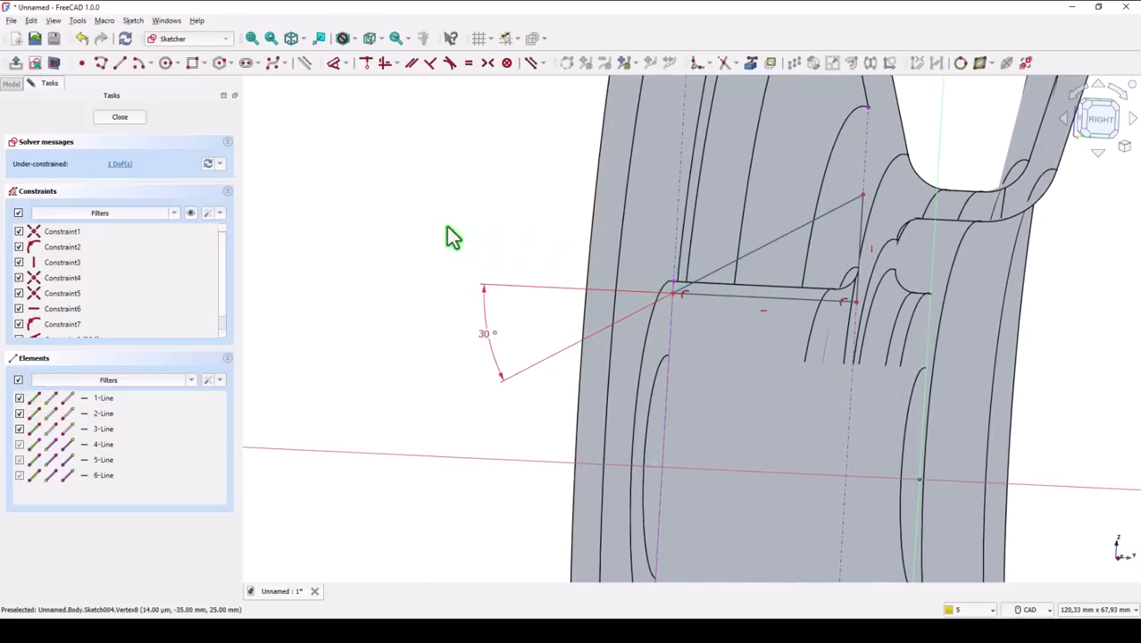
- Place a sketch point on the triangle's sloped line near the hub's end, at about (-29.7, 26.4) mm
{"action": "left_click", "coordinate": [96, 66]}
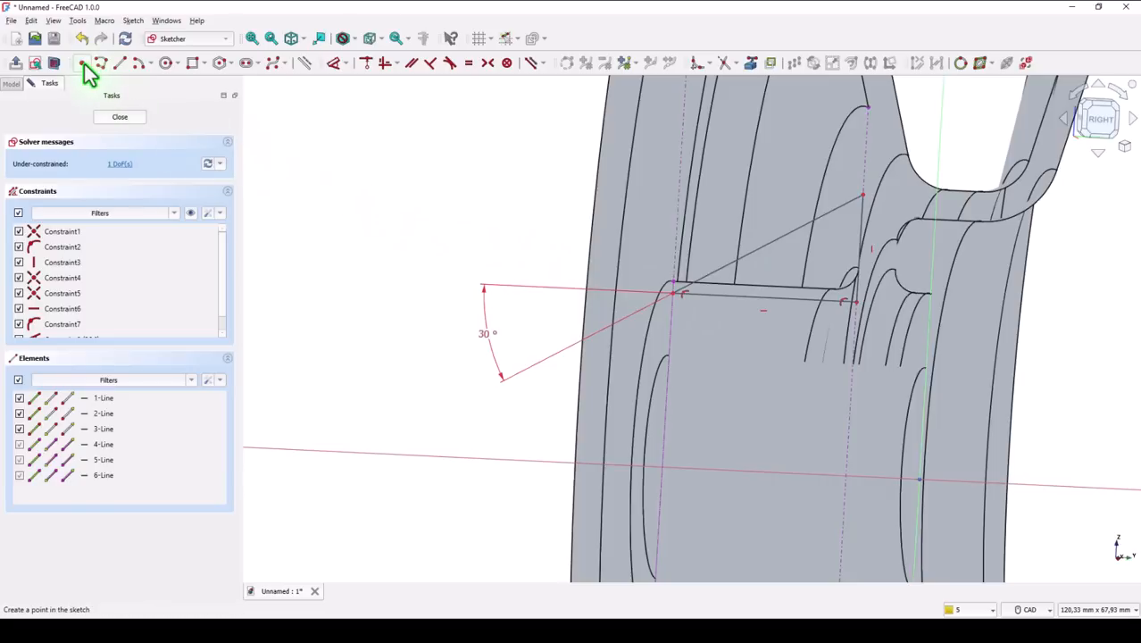
{"action": "left_click", "coordinate": [717, 270]}
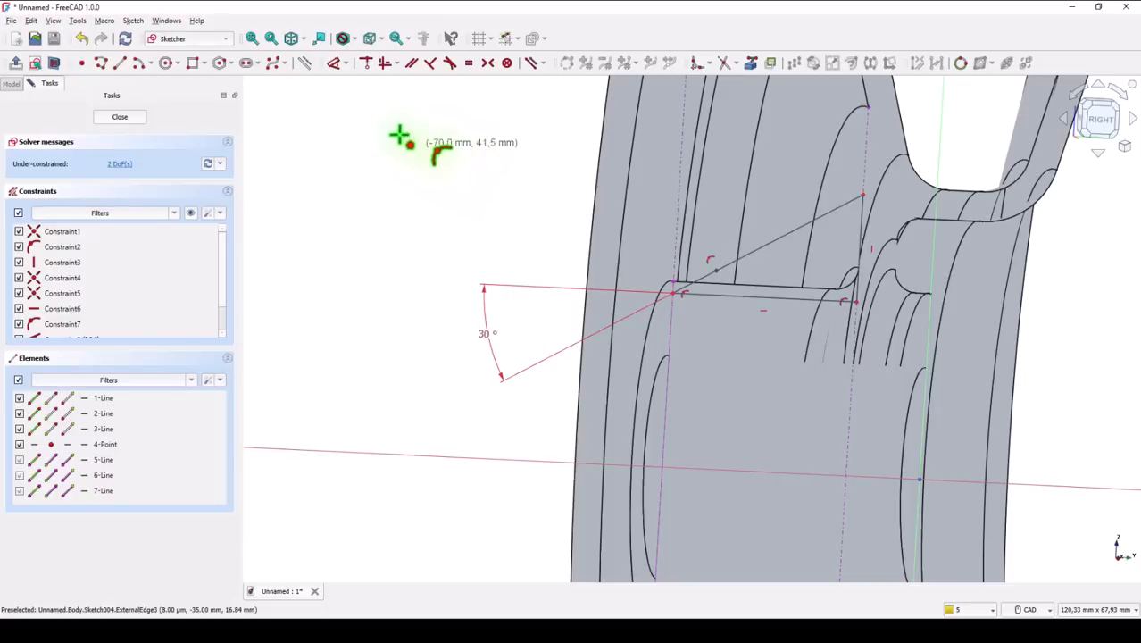
{"action": "left_click", "coordinate": [384, 69]}
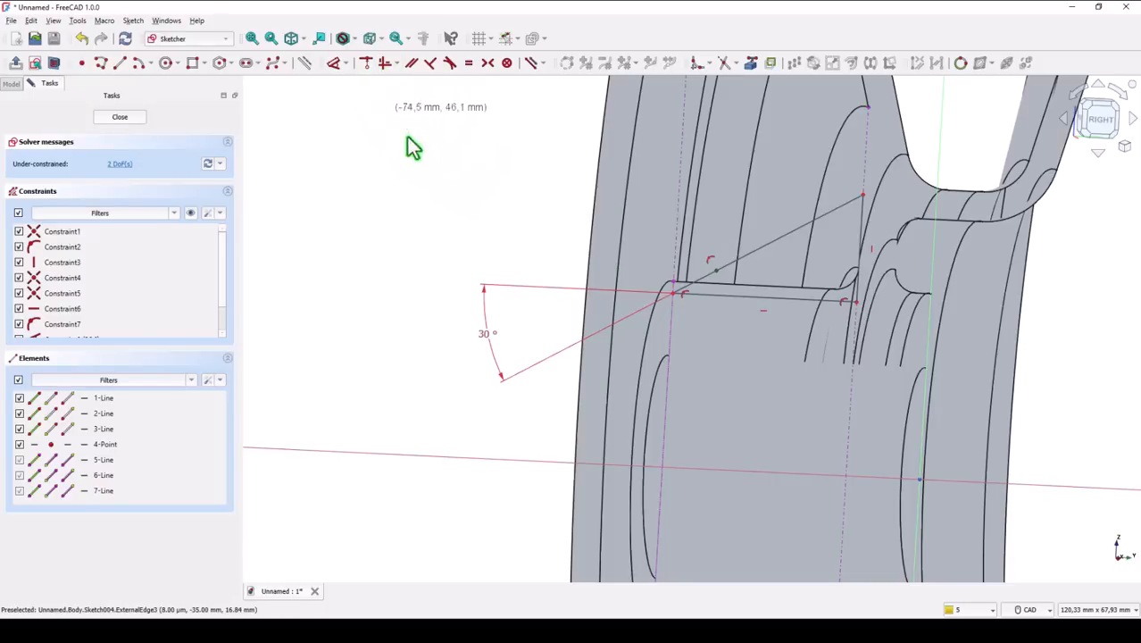
{"action": "left_click", "coordinate": [677, 282]}
{"action": "left_click", "coordinate": [718, 269]}
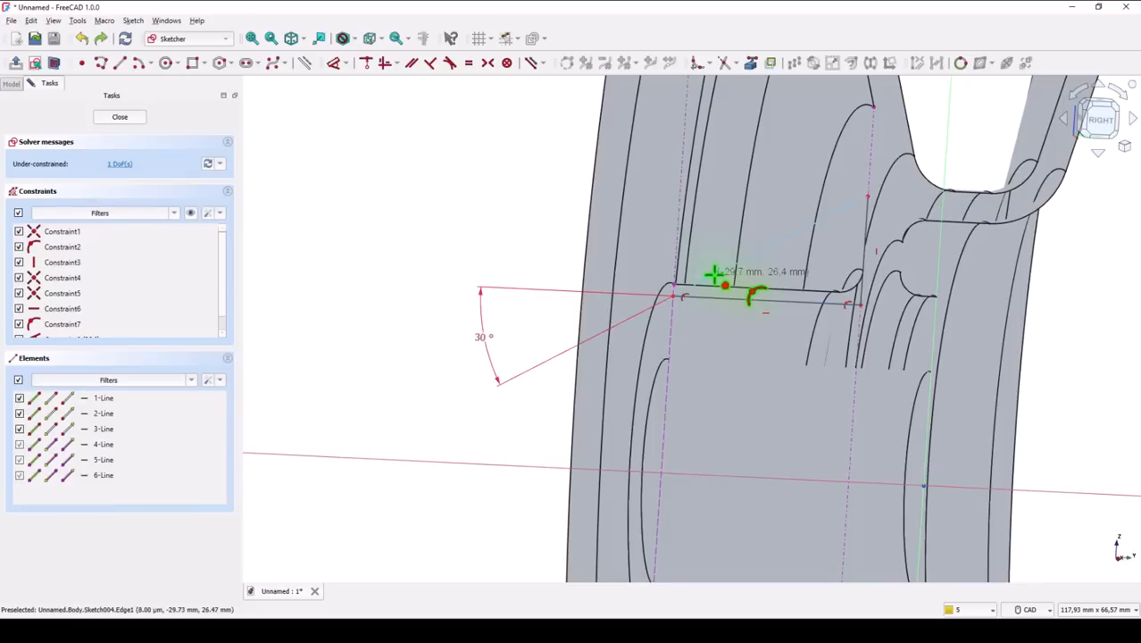
{"action": "key", "text": "ctrl+z"}
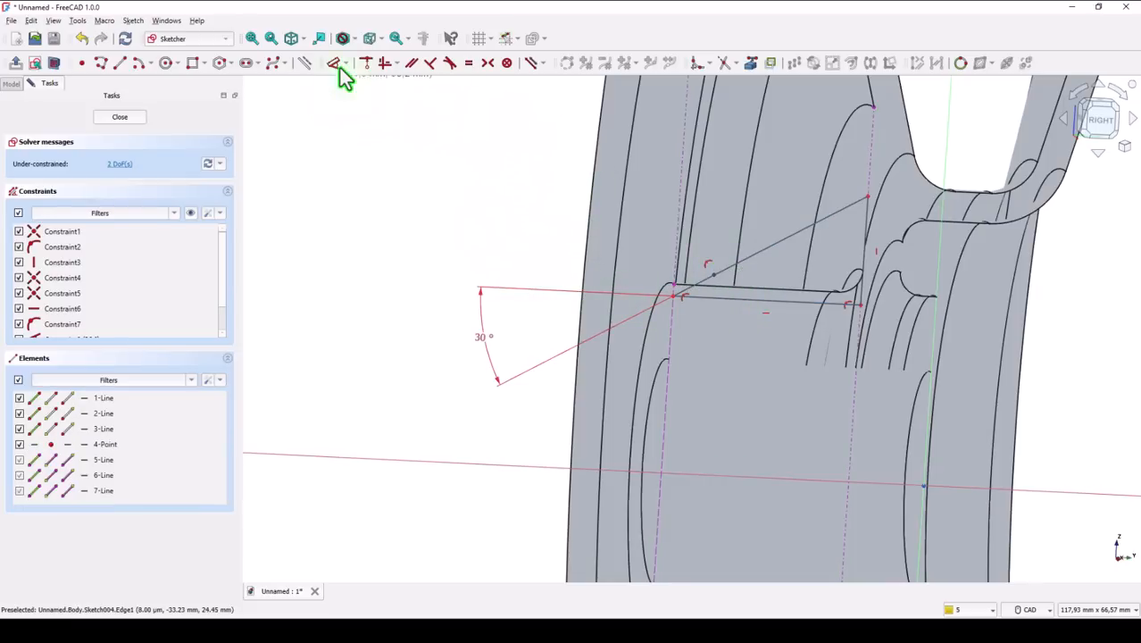
- Align the point on the sloped line horizontally with the projected upper corner of the hub's end face
{"action": "left_click", "coordinate": [386, 64]}
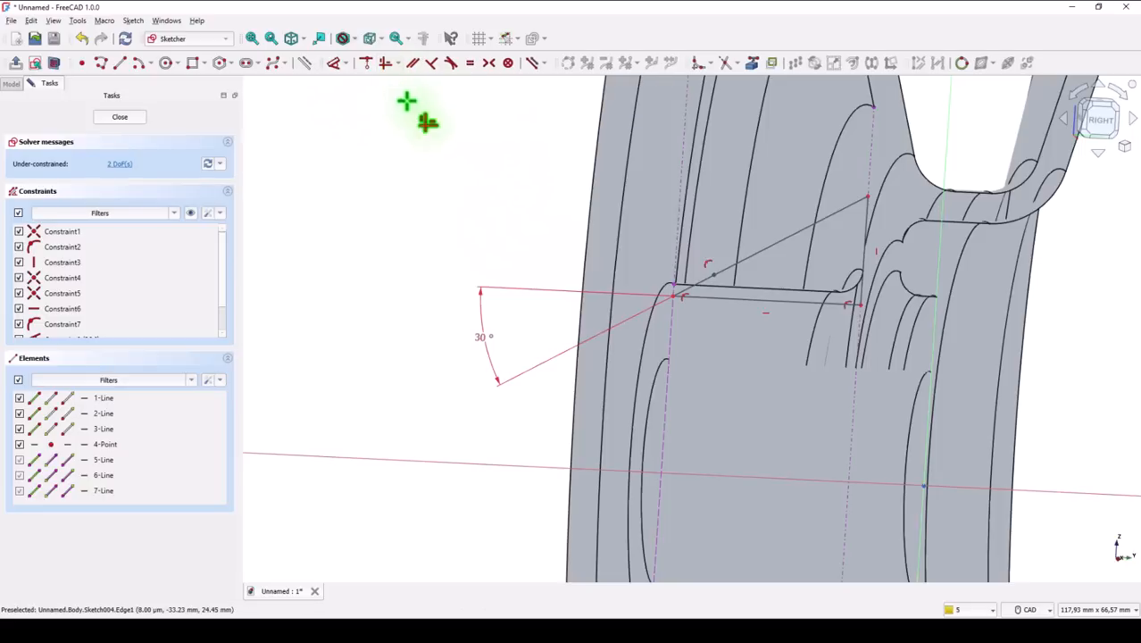
{"action": "left_click", "coordinate": [674, 285]}
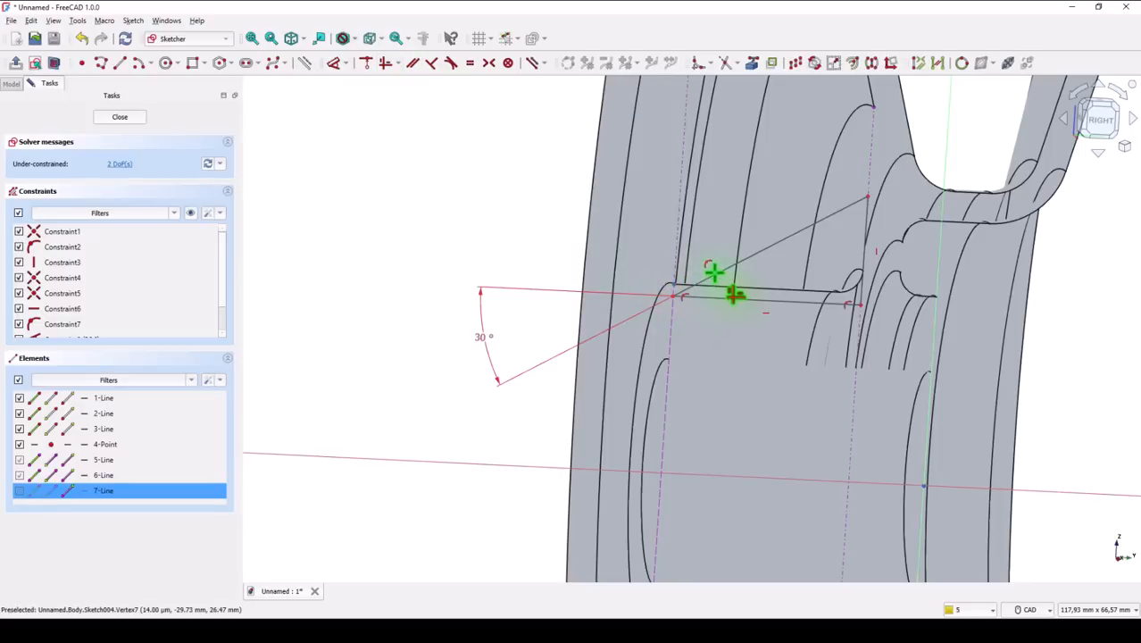
{"action": "left_click", "coordinate": [734, 297]}
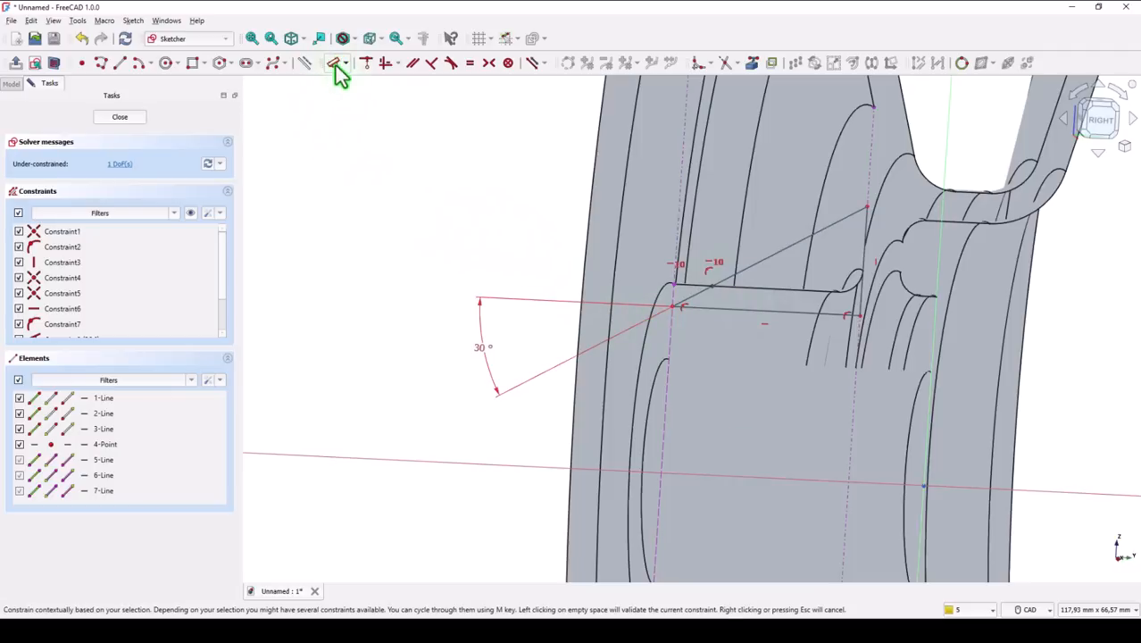
- Set the horizontal distance between the projected hub corner and the point on the sloped line to 2 mm, and close the sketch
{"action": "left_click", "coordinate": [675, 286]}
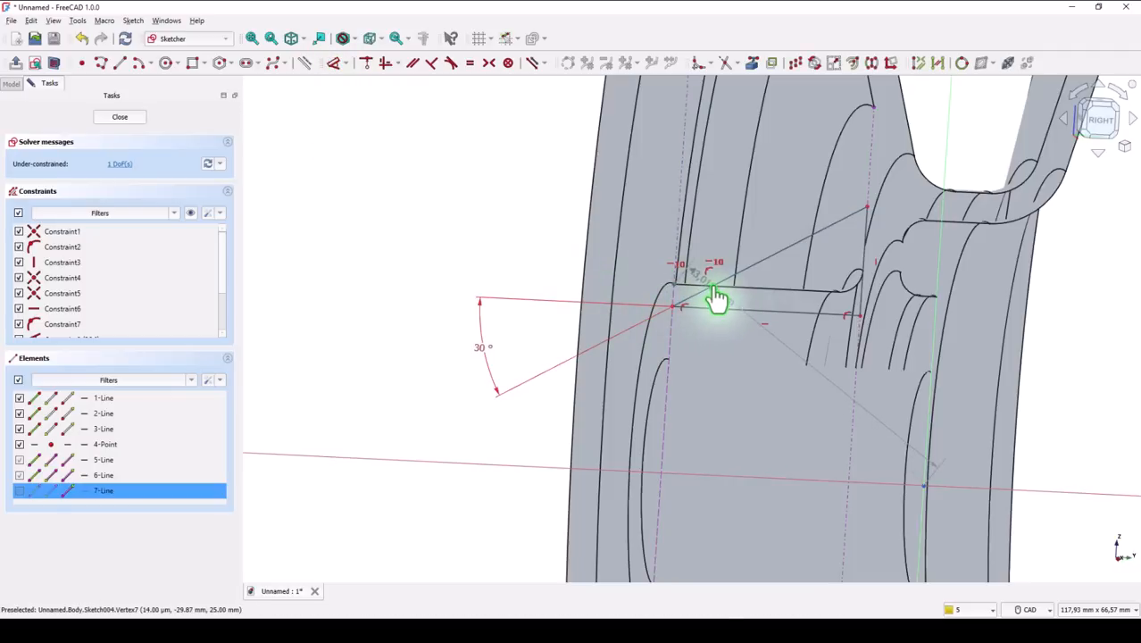
{"action": "left_click", "coordinate": [716, 298]}
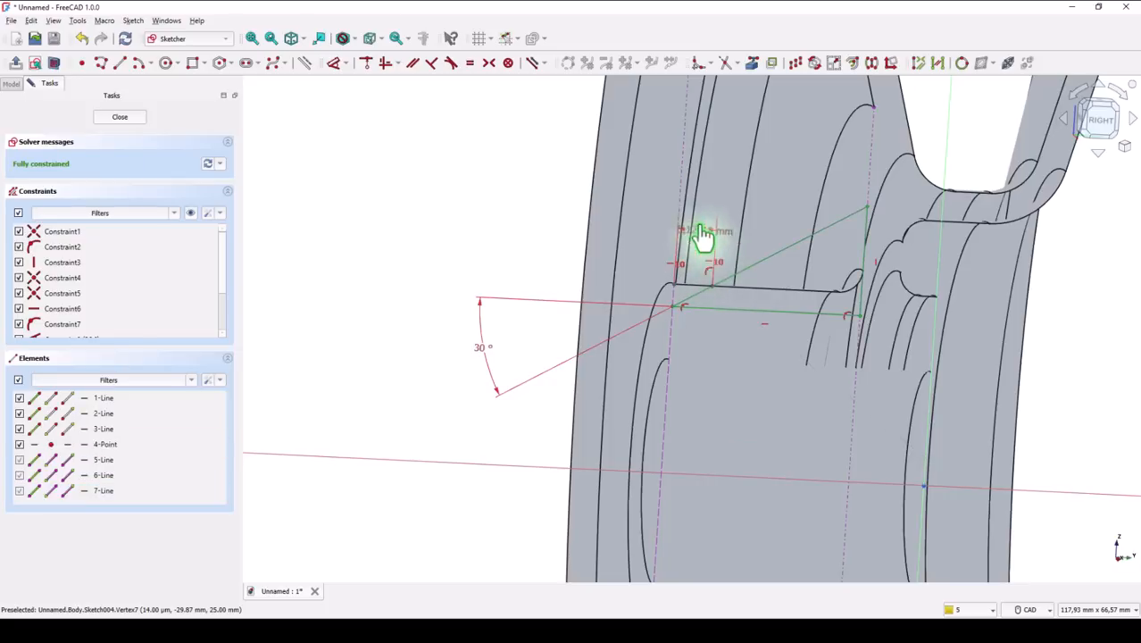
{"action": "left_click", "coordinate": [564, 212]}
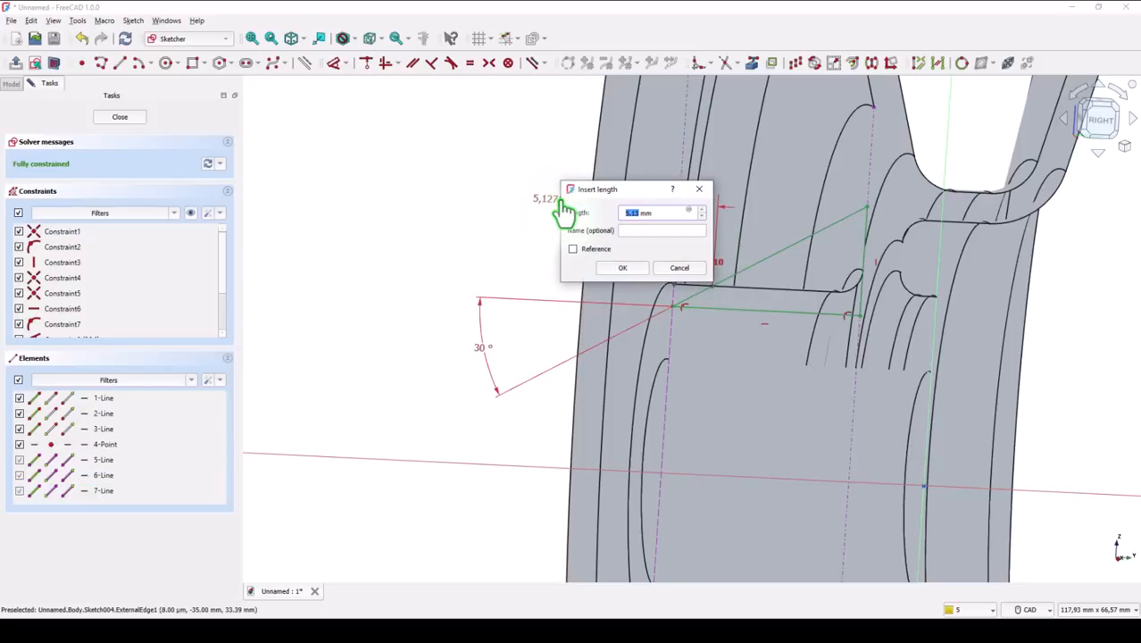
{"action": "type", "text": "2"}
{"action": "key", "text": "Return"}
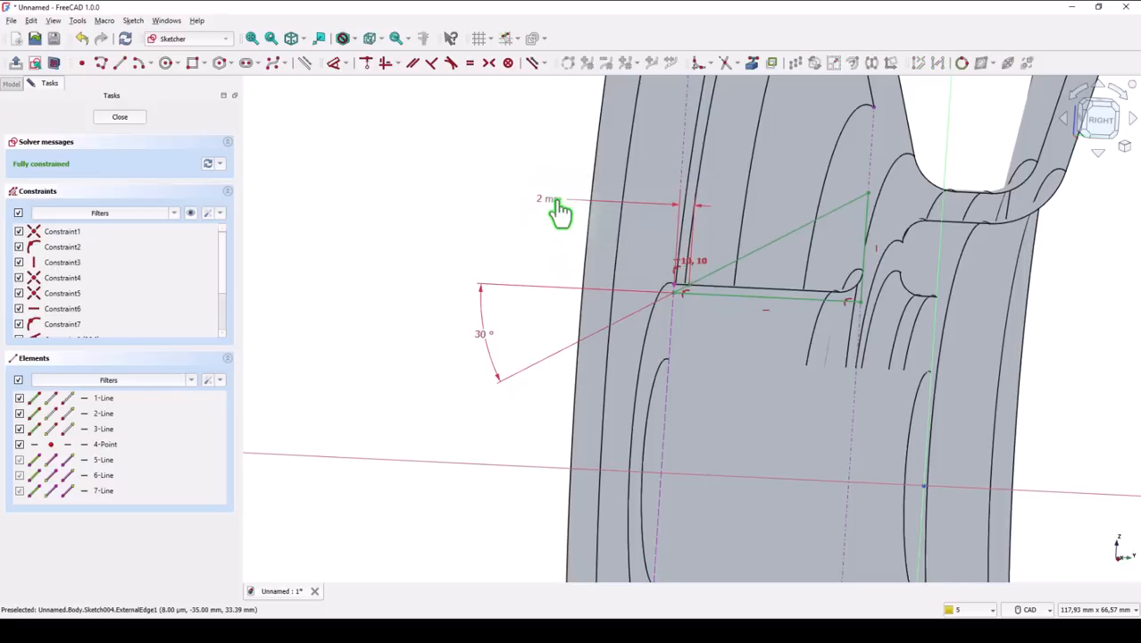
{"action": "left_click", "coordinate": [760, 291]}
{"action": "left_click", "coordinate": [109, 118]}
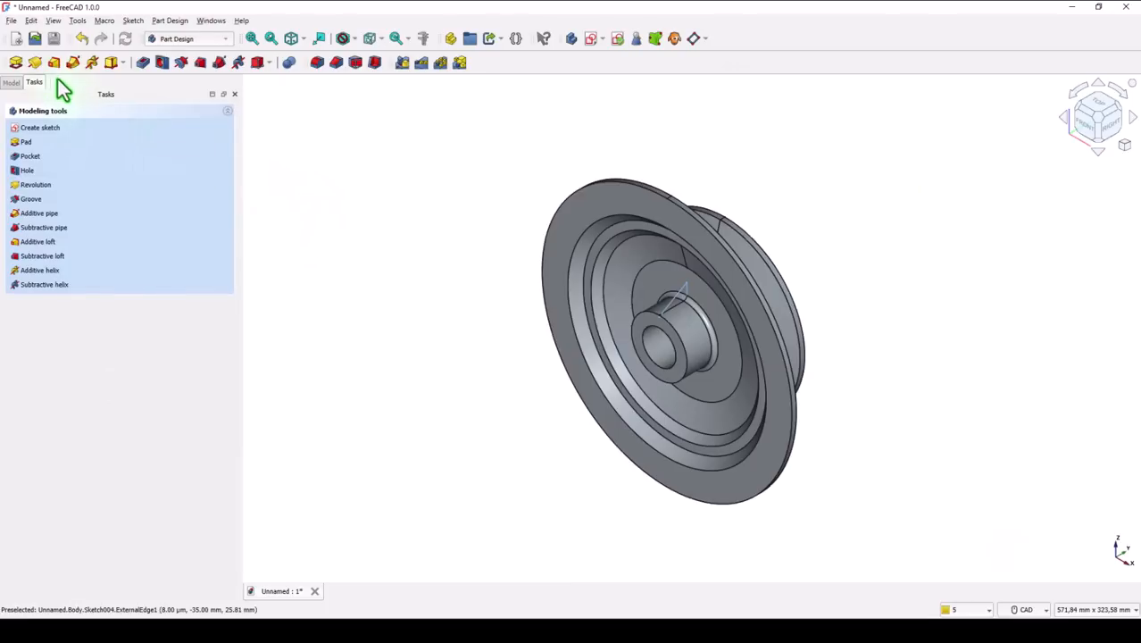
- Pad the triangular rib sketch 5 mm symmetric to its plane
{"action": "left_click", "coordinate": [14, 63]}
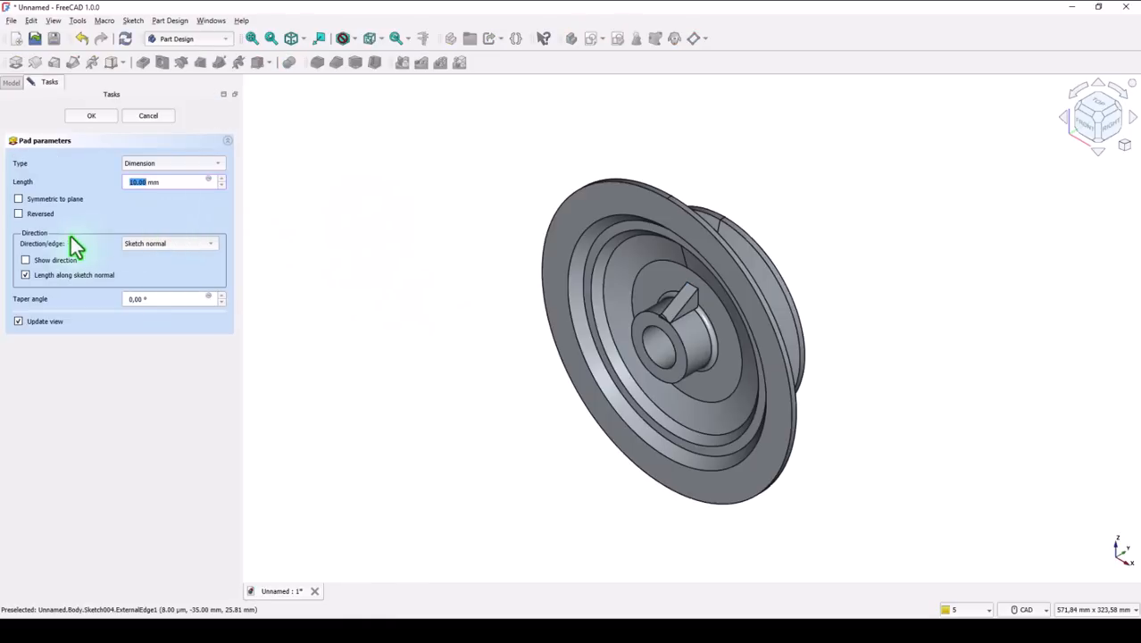
{"action": "left_click", "coordinate": [18, 200]}
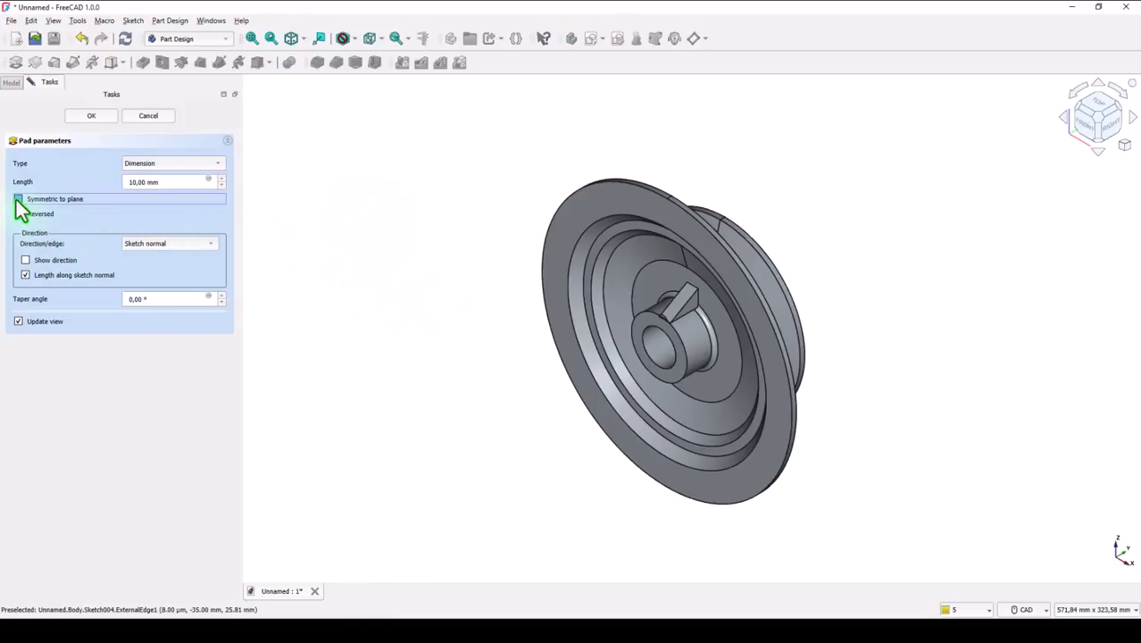
{"action": "left_click_drag", "start_coordinate": [172, 185], "coordinate": [95, 187]}
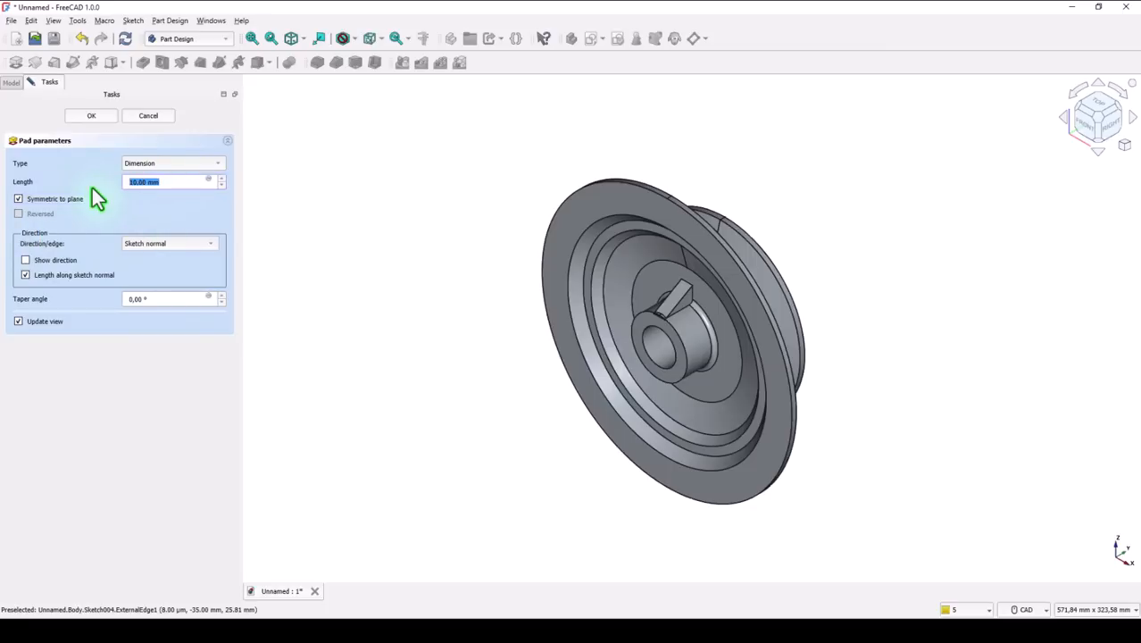
{"action": "type", "text": "5"}
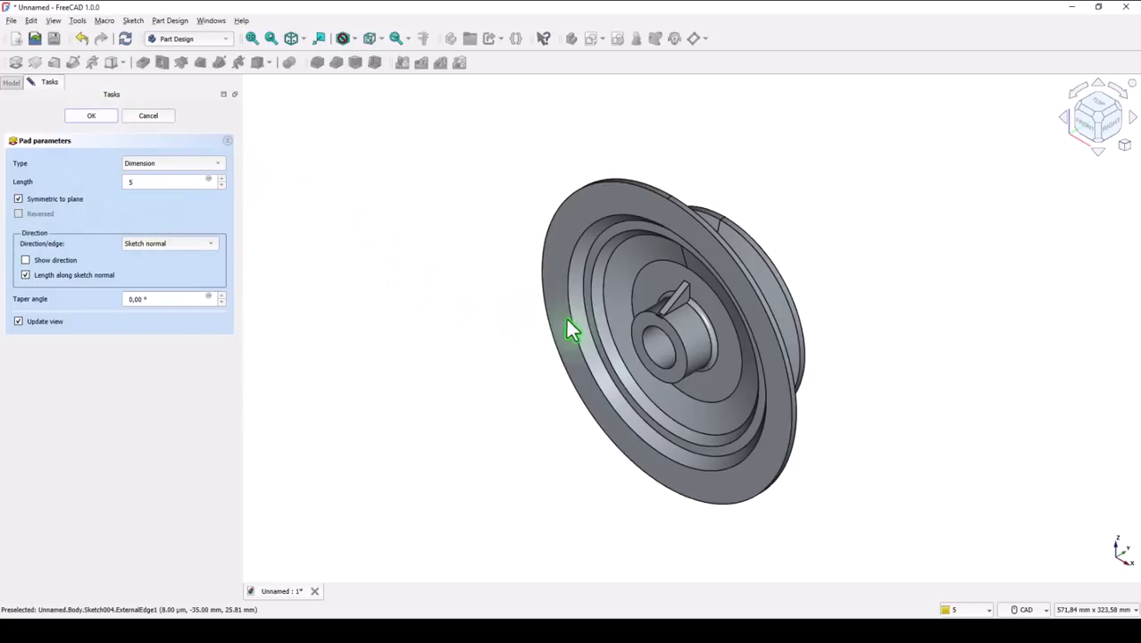
{"action": "scroll", "coordinate": [672, 328], "scroll_direction": "up", "scroll_amount": 6}
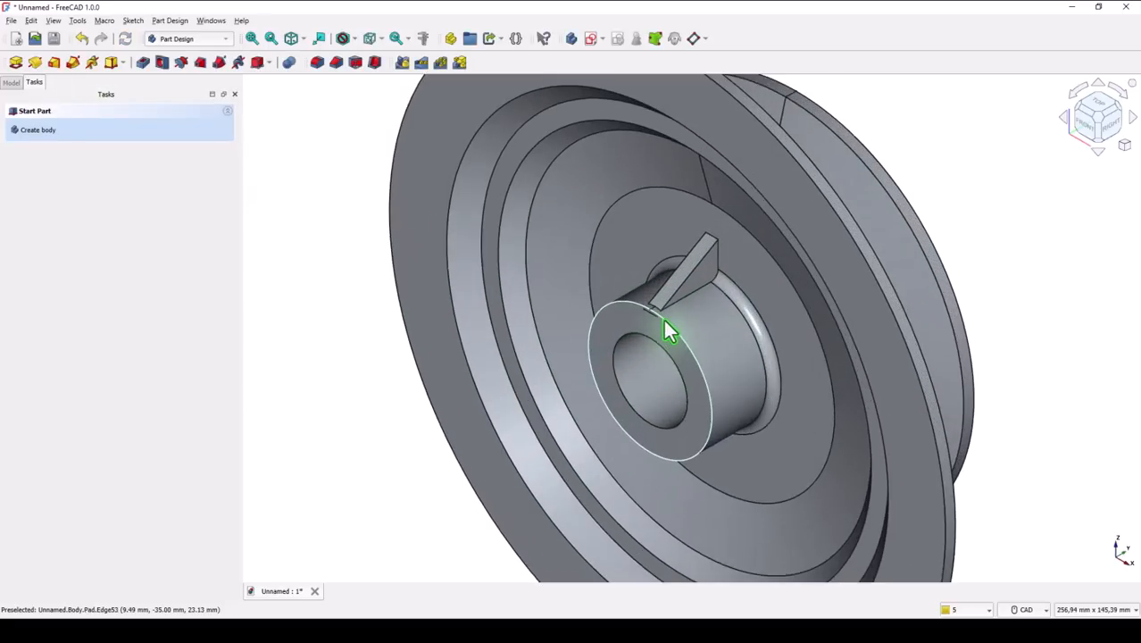
{"action": "scroll", "coordinate": [672, 335], "scroll_direction": "up", "scroll_amount": 8}
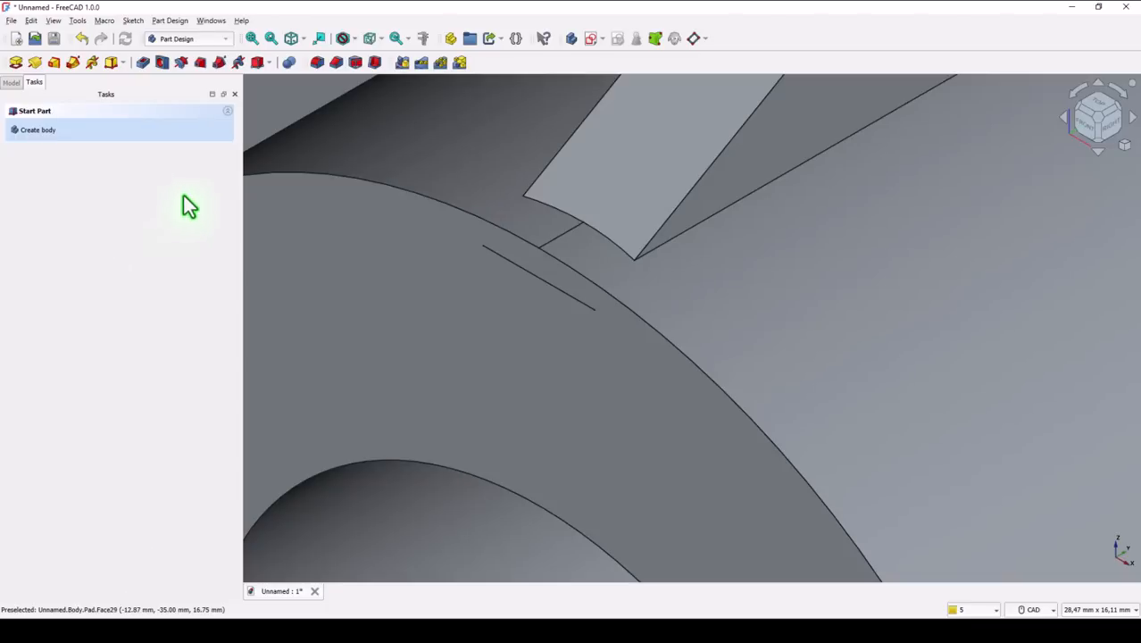
{"action": "left_click", "coordinate": [252, 40]}
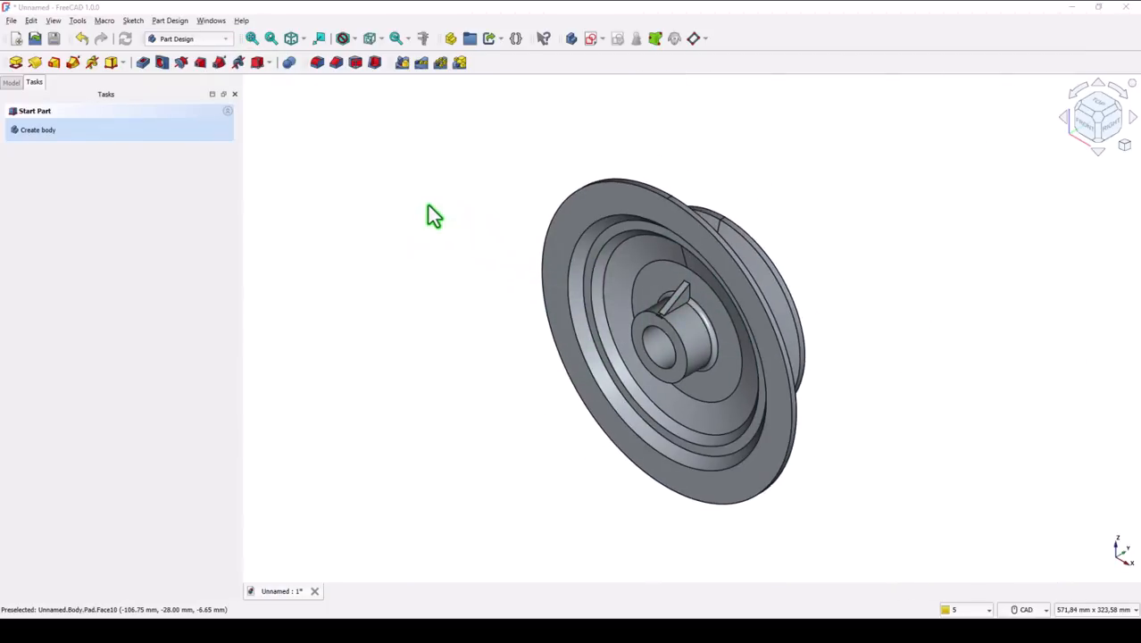
- Create a polar pattern of the rib pad around the Base Y axis with 3 occurrences over 360°
{"action": "left_click", "coordinate": [12, 83]}
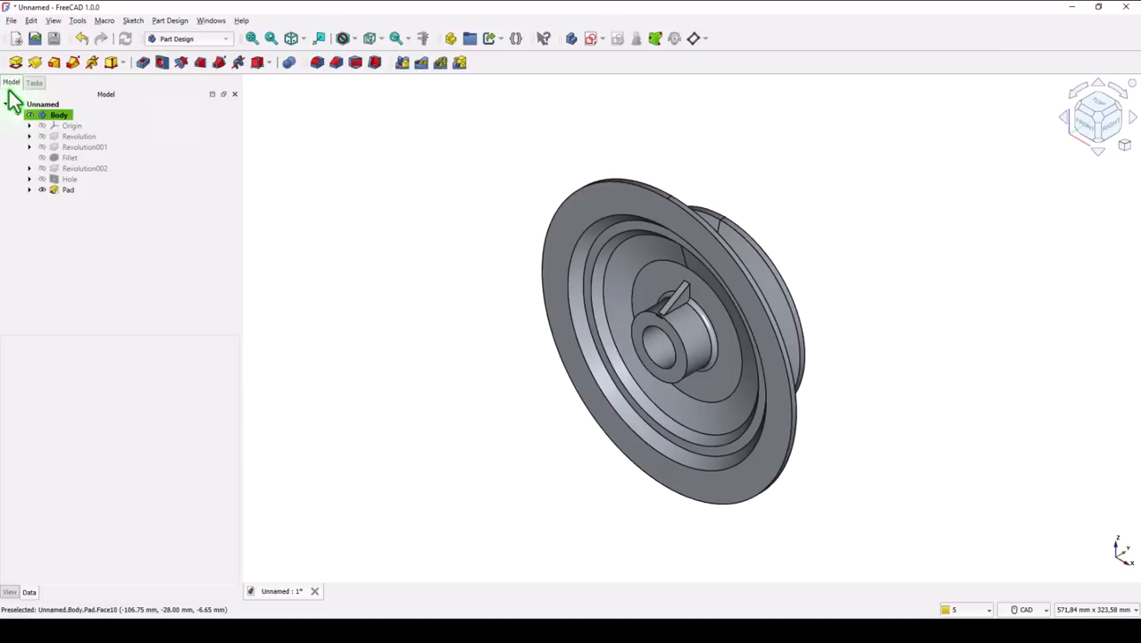
{"action": "left_click", "coordinate": [59, 190]}
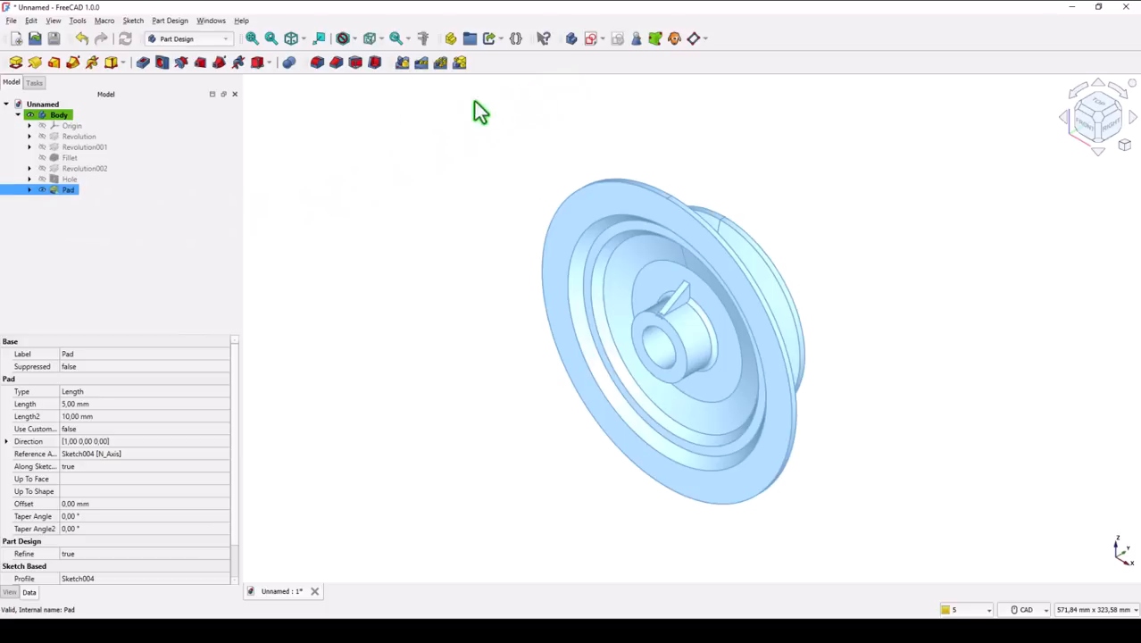
{"action": "left_click", "coordinate": [434, 66]}
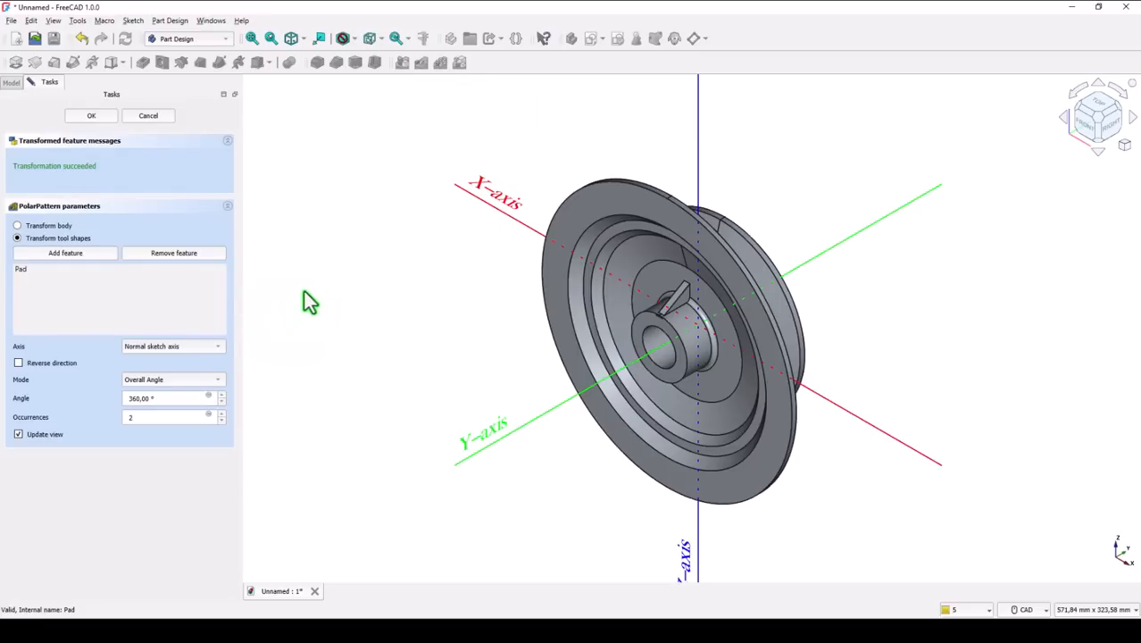
{"action": "left_click", "coordinate": [32, 269]}
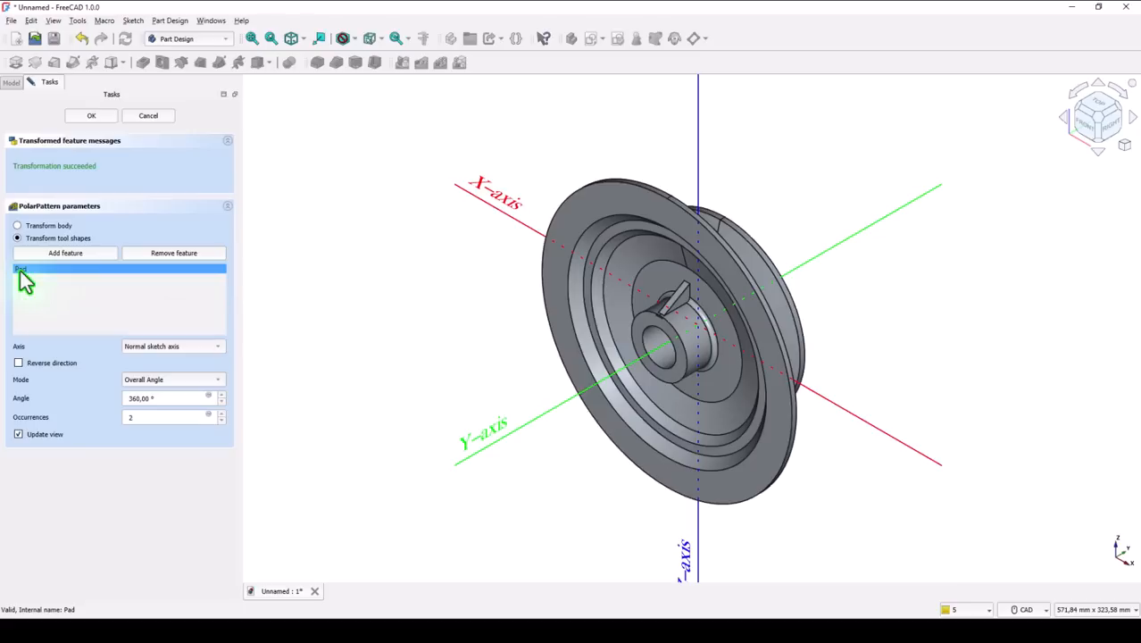
{"action": "left_click", "coordinate": [51, 297]}
{"action": "left_click", "coordinate": [179, 346]}
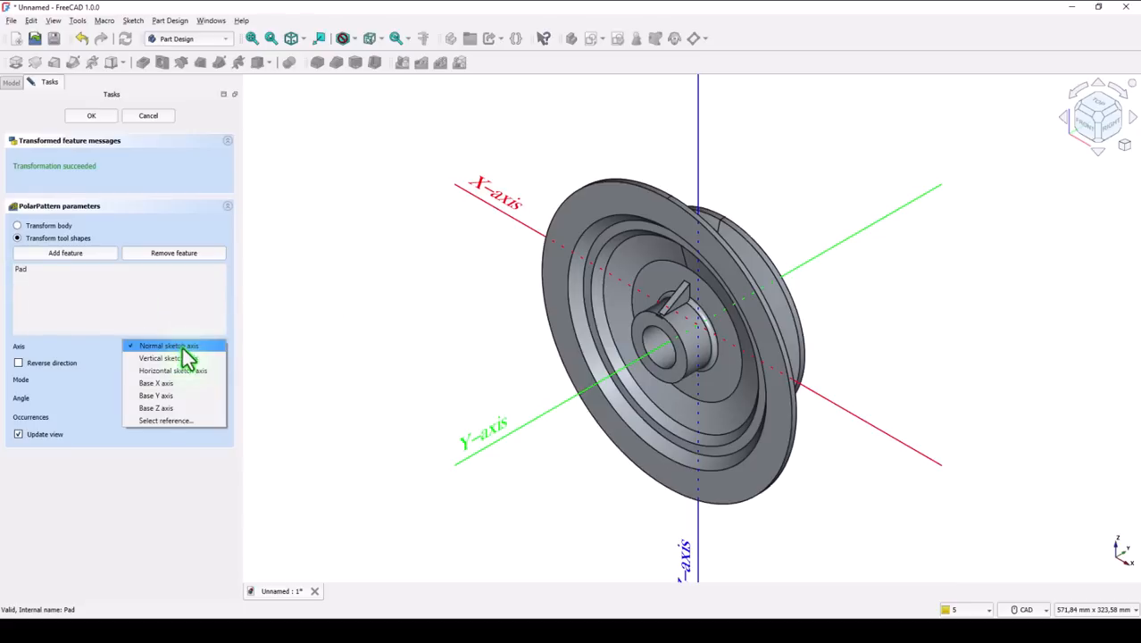
{"action": "left_click", "coordinate": [180, 395]}
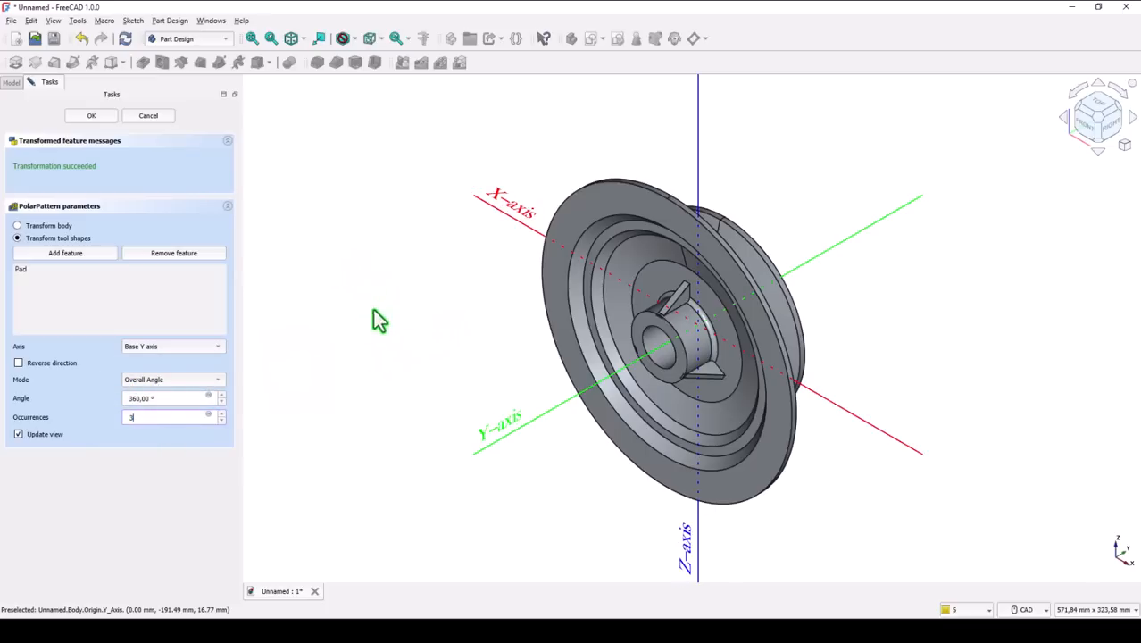
{"action": "middle_click_drag", "start_coordinate": [659, 367], "coordinate": [525, 329]}
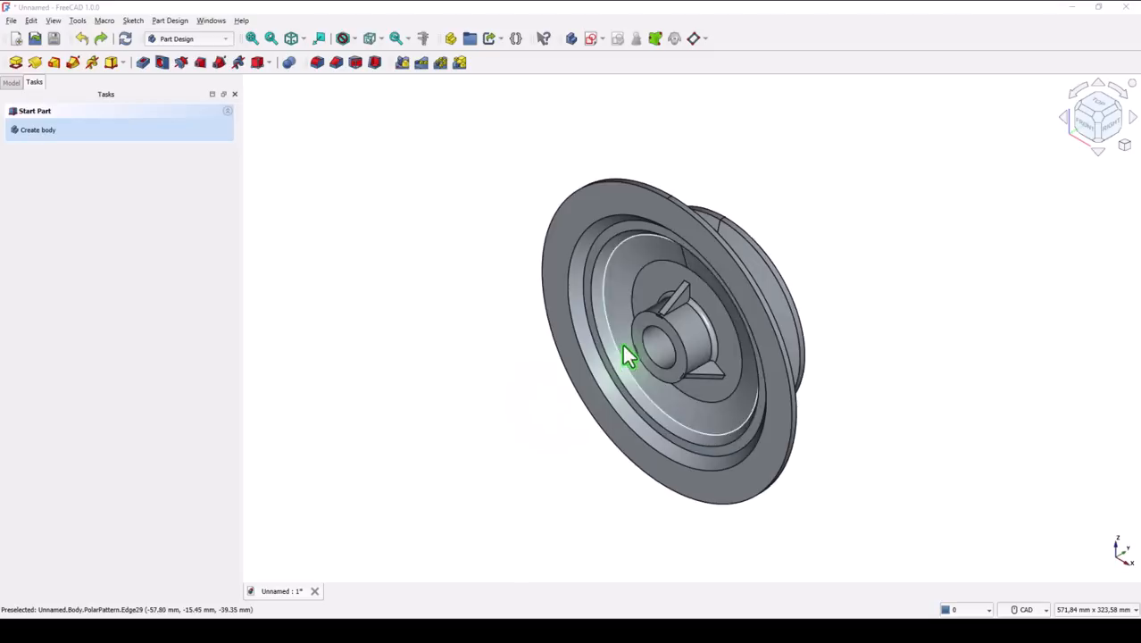
- Start a sketch on the hub's end face and draw a rectangle about 19.5 mm long from the bore's vertical axis across the keyway side
{"action": "scroll", "coordinate": [627, 336], "scroll_direction": "up", "scroll_amount": 5}
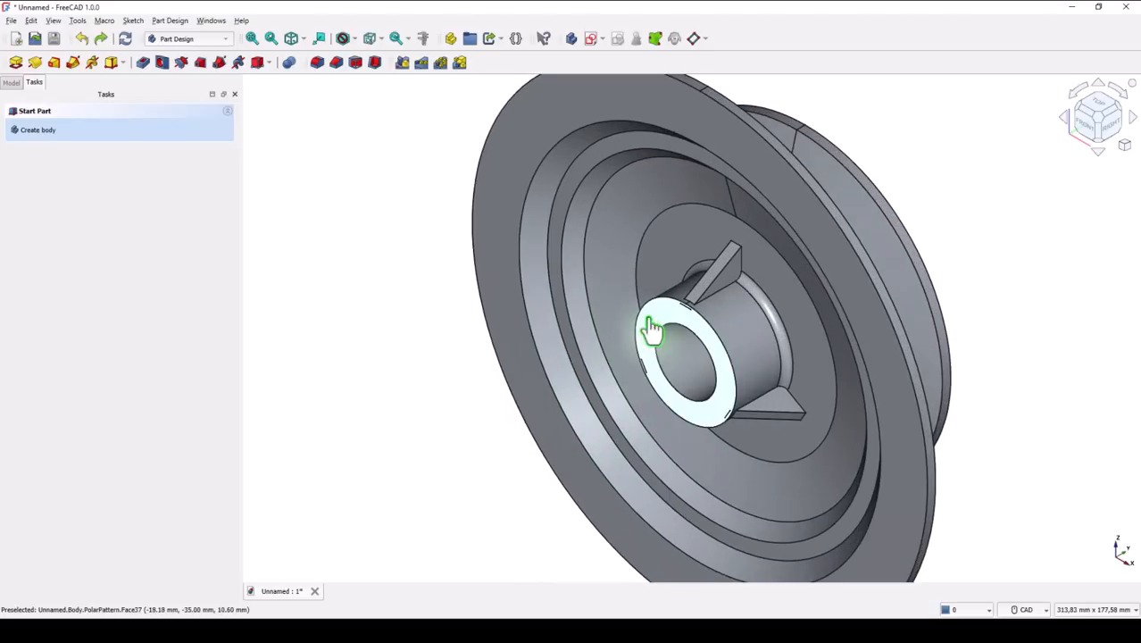
{"action": "left_click", "coordinate": [649, 322]}
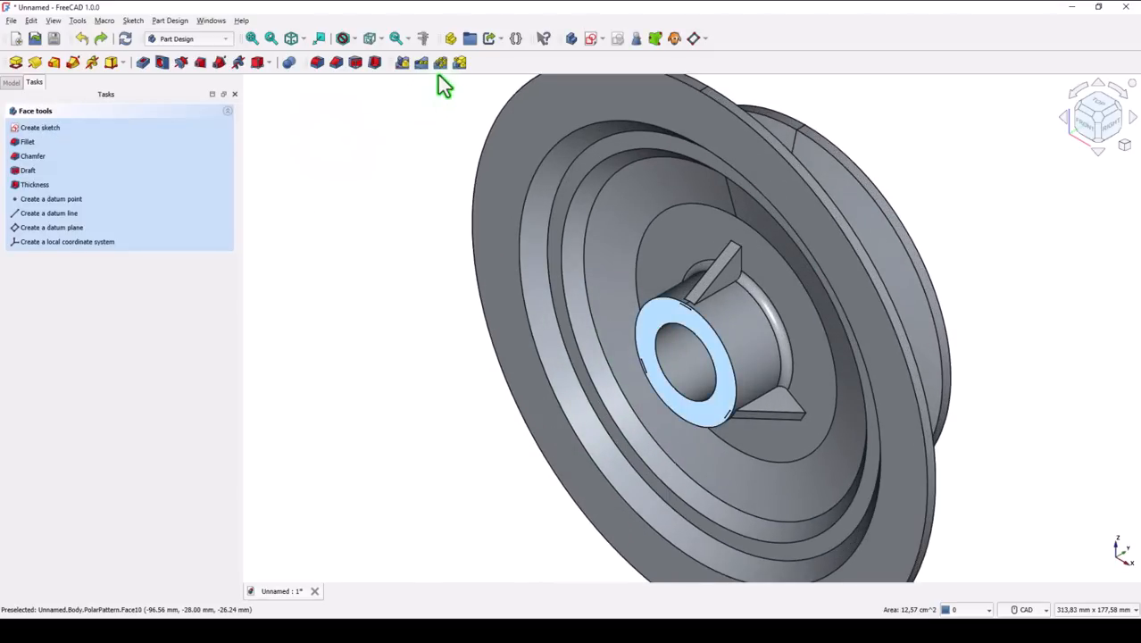
{"action": "left_click", "coordinate": [589, 38]}
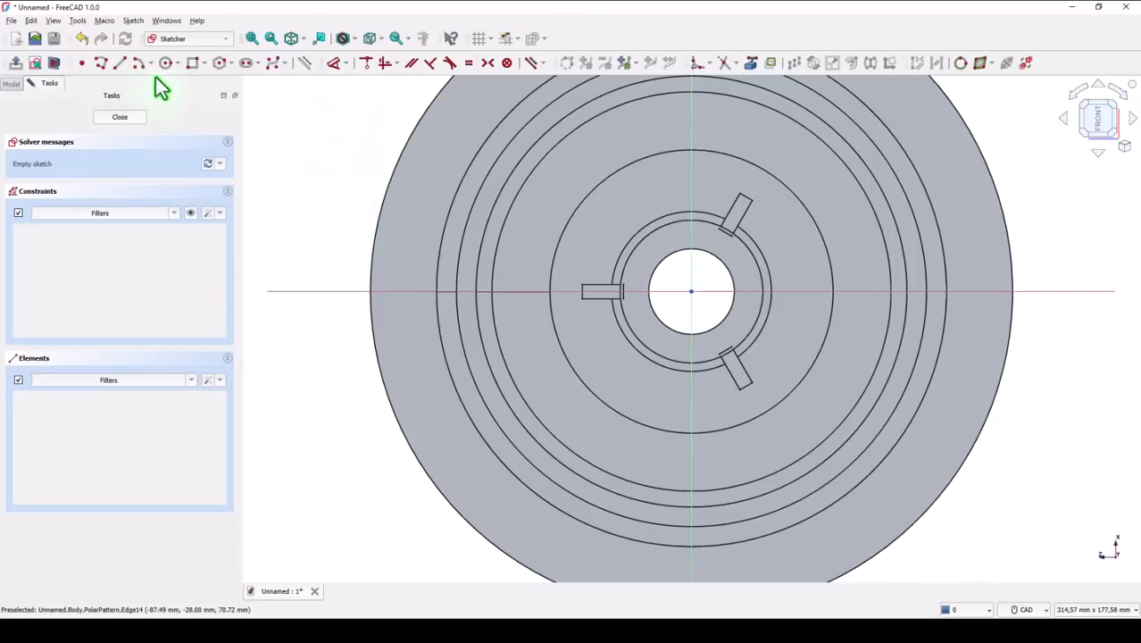
{"action": "left_click", "coordinate": [191, 64]}
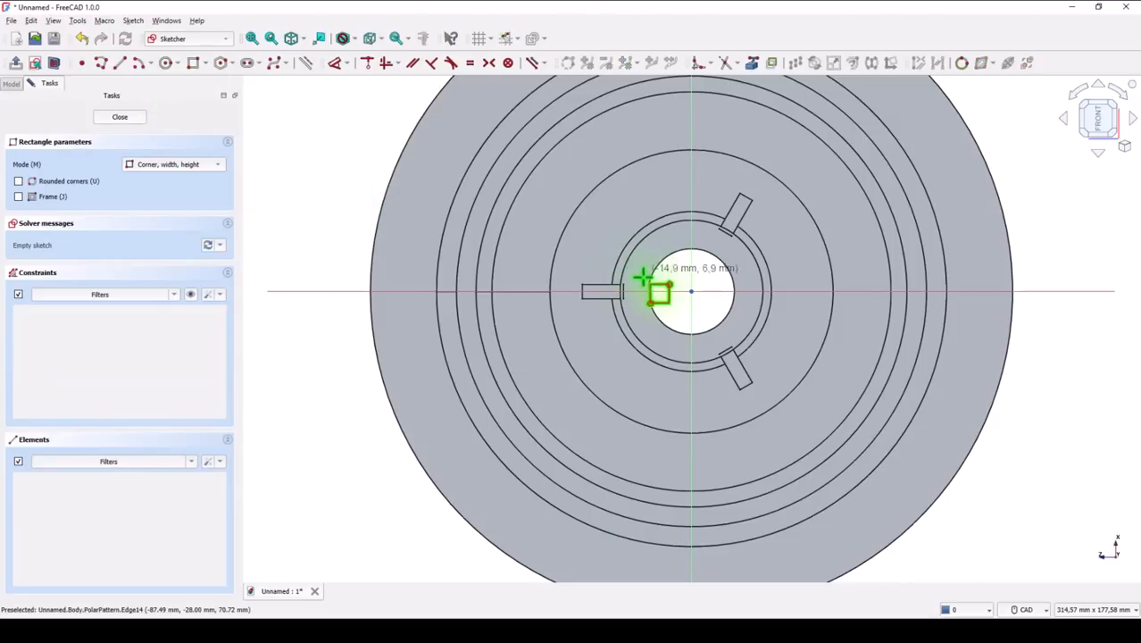
{"action": "left_click", "coordinate": [635, 274]}
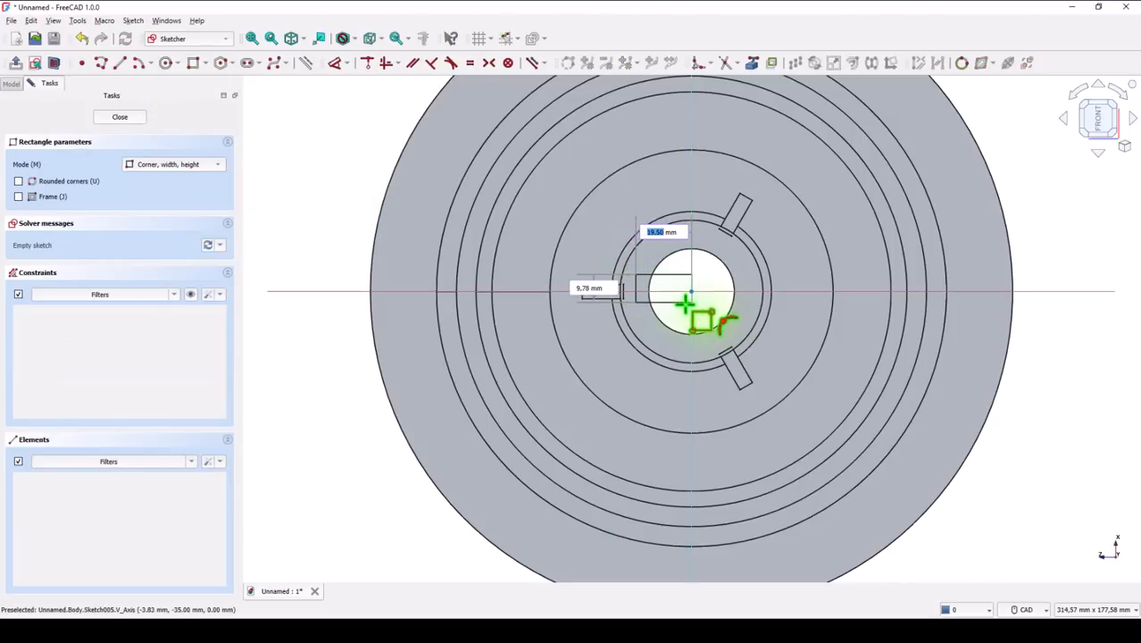
{"action": "left_click", "coordinate": [686, 305]}
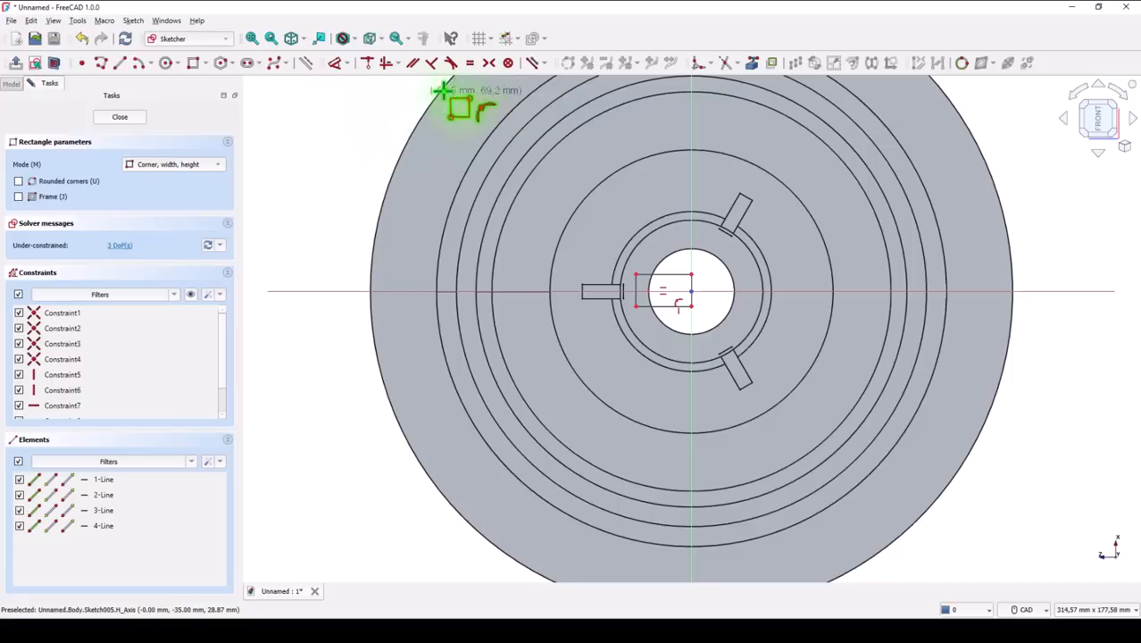
{"action": "left_click", "coordinate": [366, 63]}
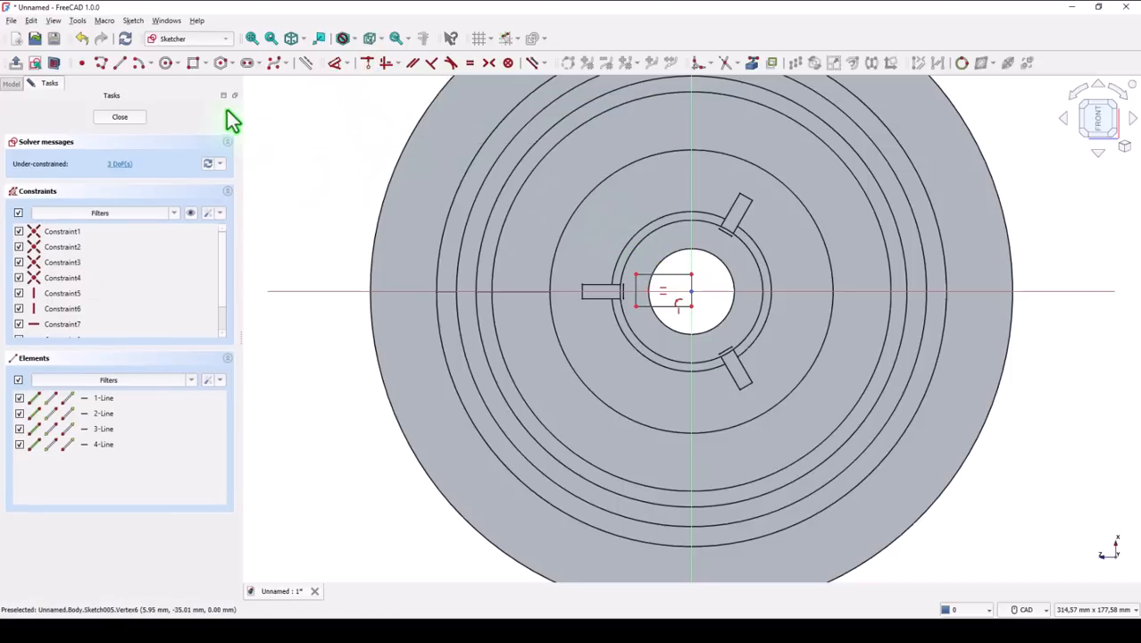
- Make the two rectangle corners on the vertical axis symmetric about the sketch origin
{"action": "left_click", "coordinate": [695, 285]}
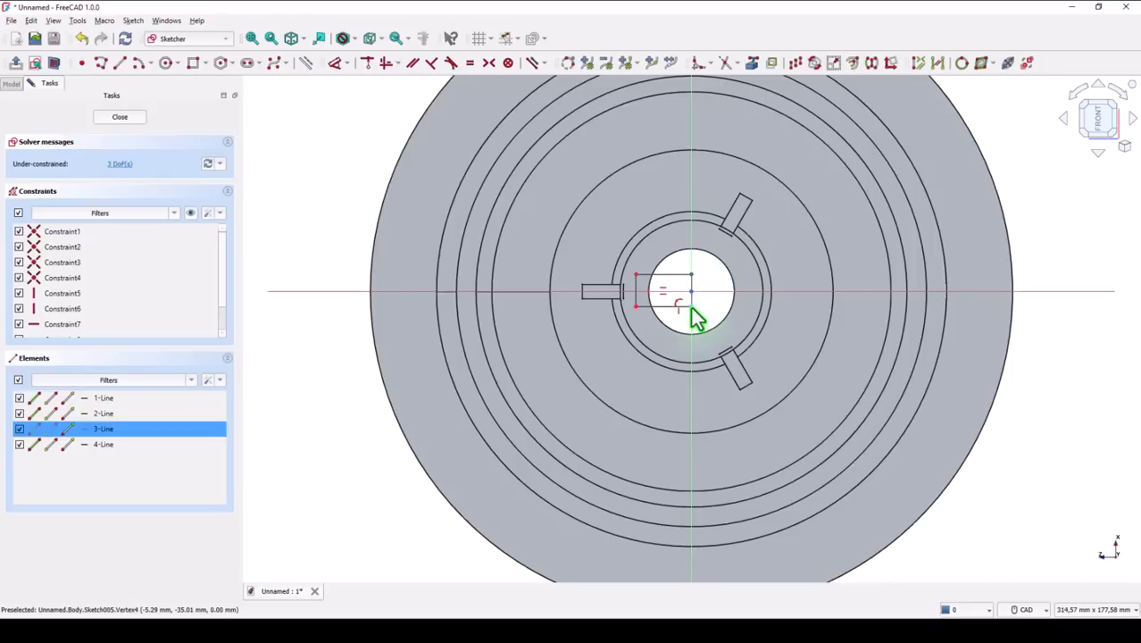
{"action": "left_click", "coordinate": [690, 306]}
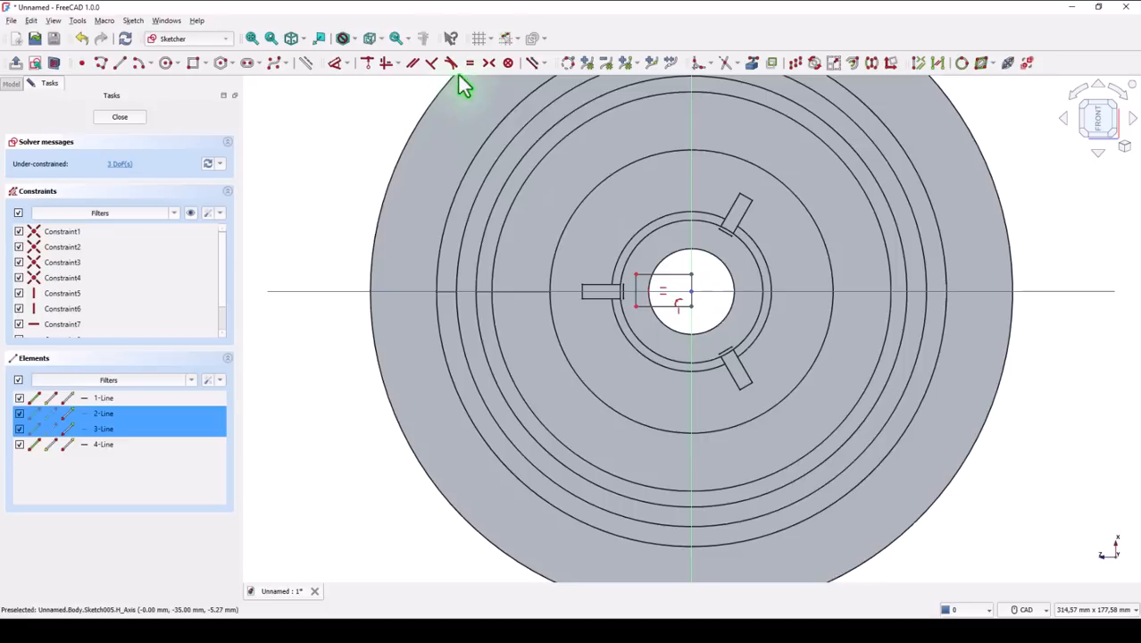
{"action": "left_click", "coordinate": [490, 64]}
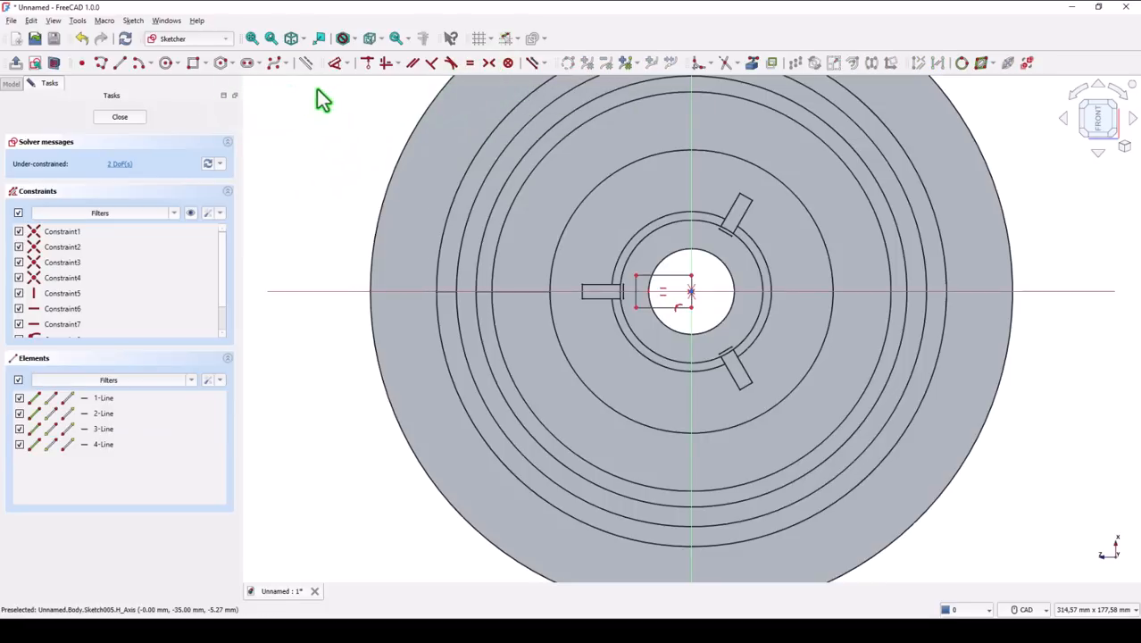
- Dimension the rectangle's short vertical side to 8 mm
{"action": "left_click", "coordinate": [334, 62]}
{"action": "left_click", "coordinate": [635, 288]}
{"action": "left_click", "coordinate": [527, 342]}
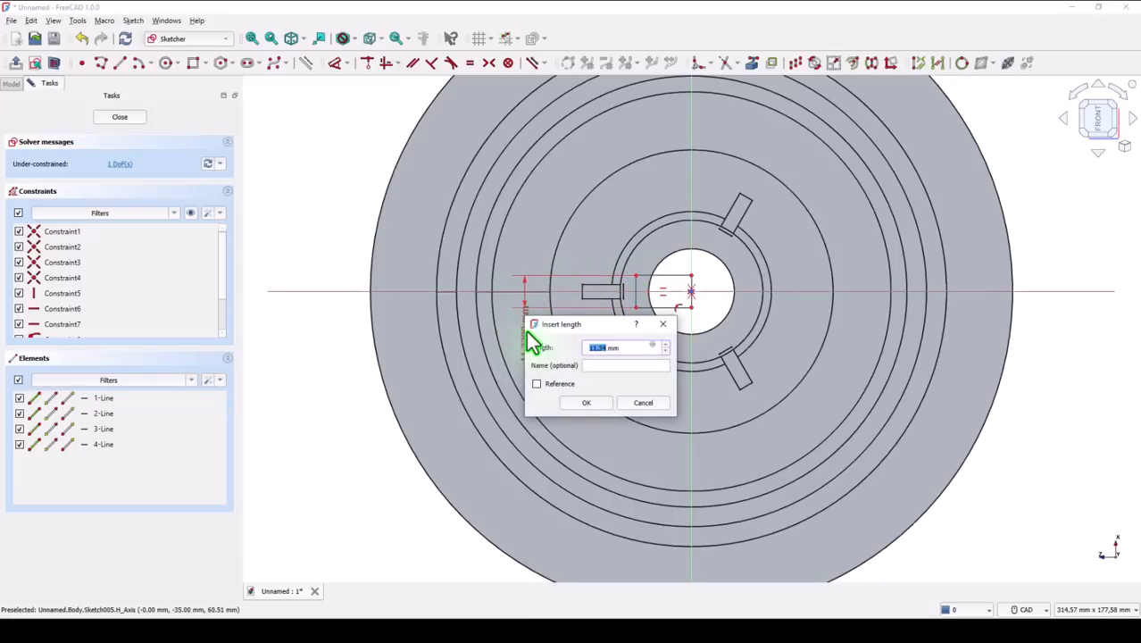
{"action": "type", "text": "8"}
{"action": "key", "text": "Return"}
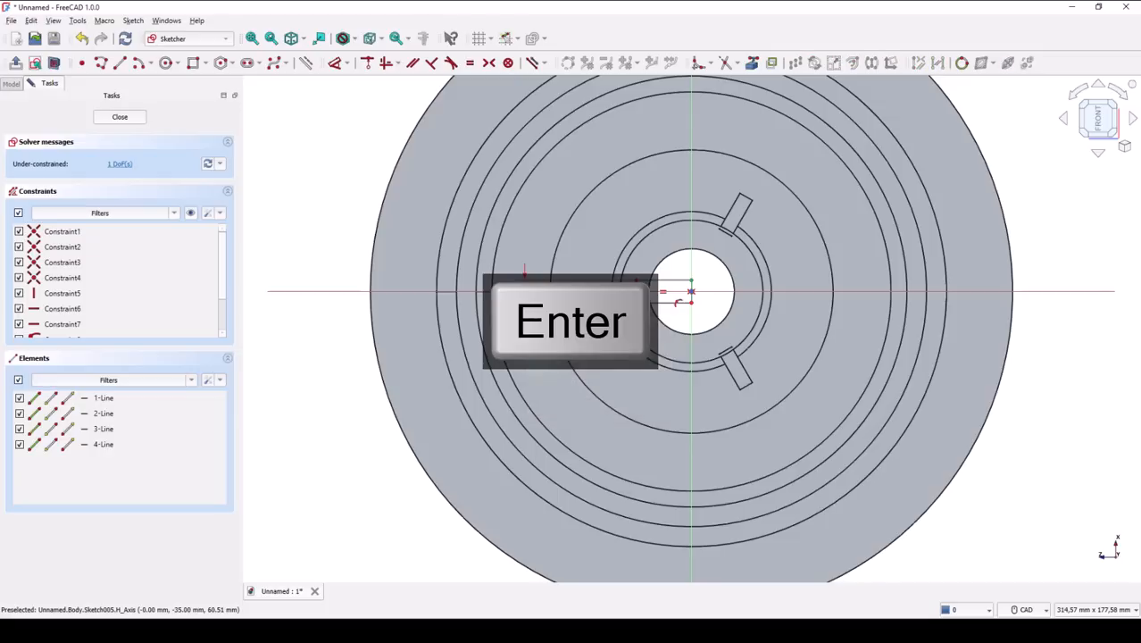
- Dimension the rectangle's long horizontal side to 20 mm and close the sketch
{"action": "left_click", "coordinate": [674, 283]}
{"action": "left_click", "coordinate": [677, 198]}
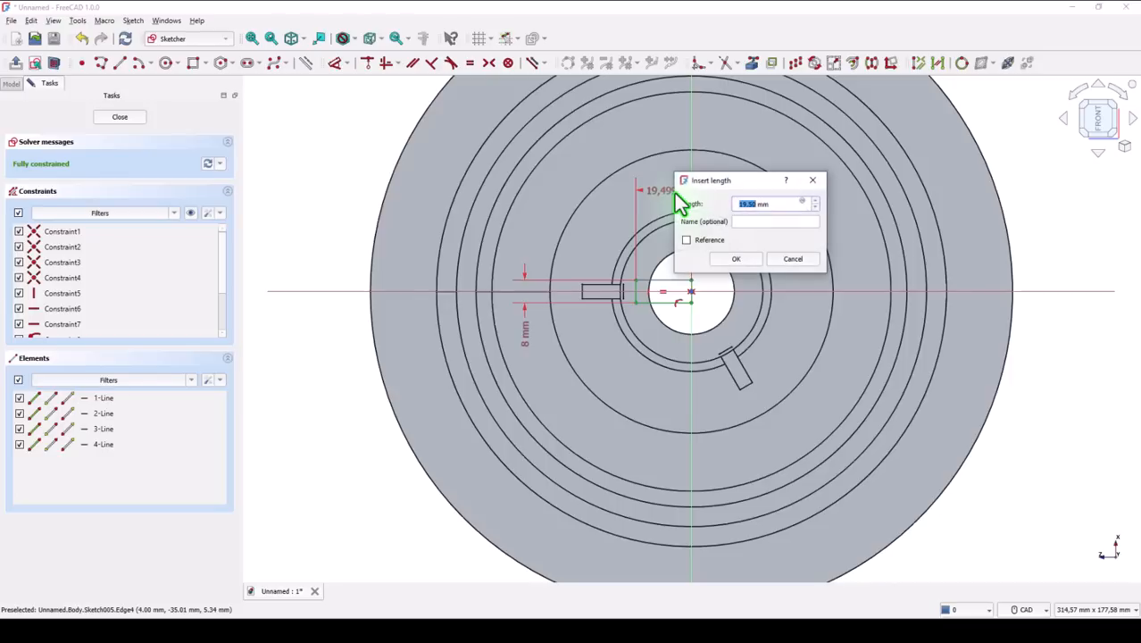
{"action": "type", "text": "20"}
{"action": "key", "text": "Return"}
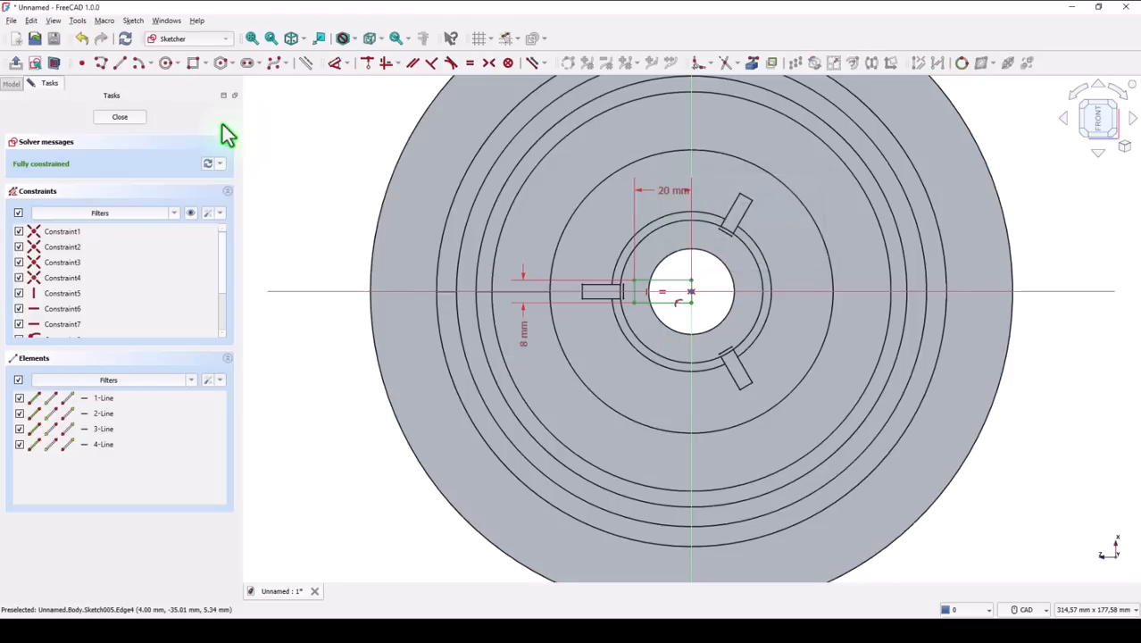
{"action": "left_click", "coordinate": [108, 120]}
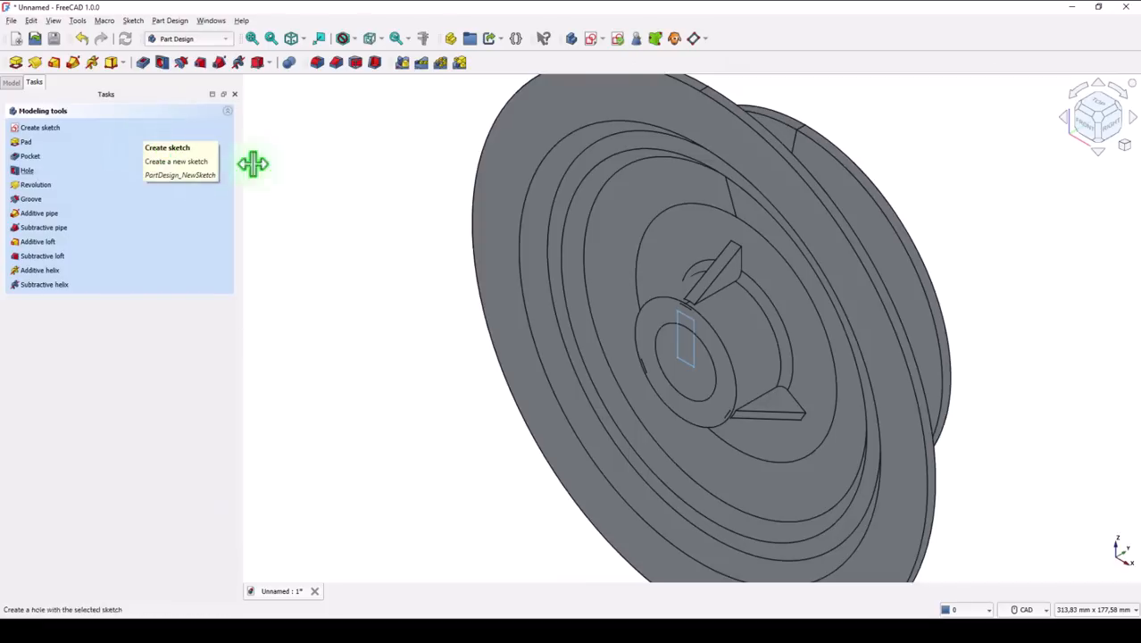
- Pocket the rectangle sketch through all to cut the keyway in the hub bore
{"action": "left_click", "coordinate": [143, 62]}
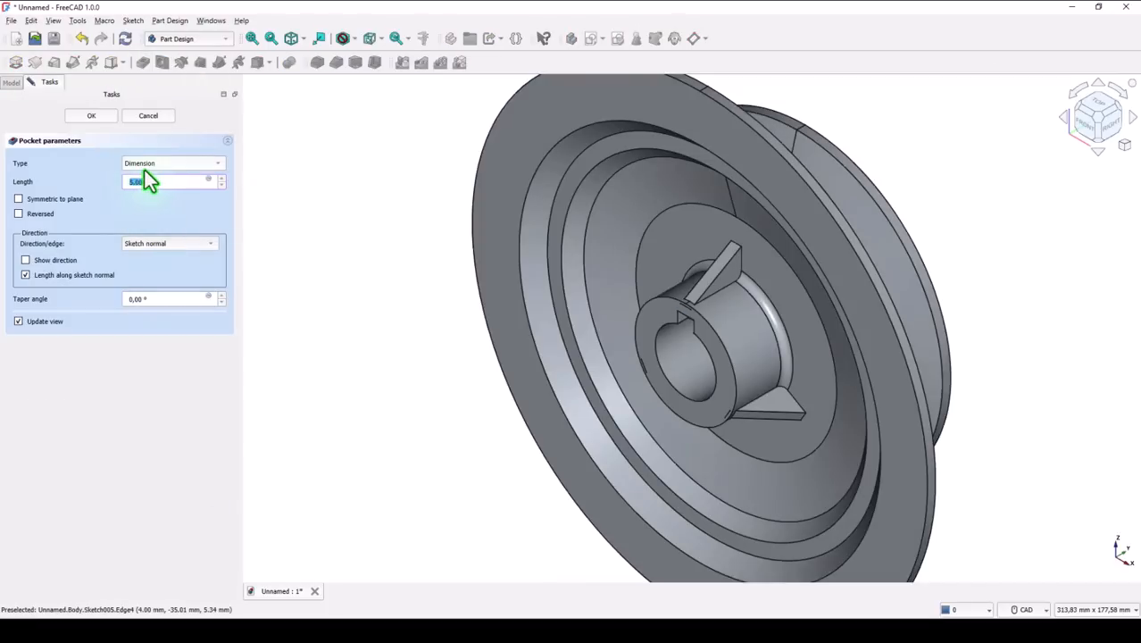
{"action": "left_click", "coordinate": [146, 167]}
{"action": "left_click", "coordinate": [162, 174]}
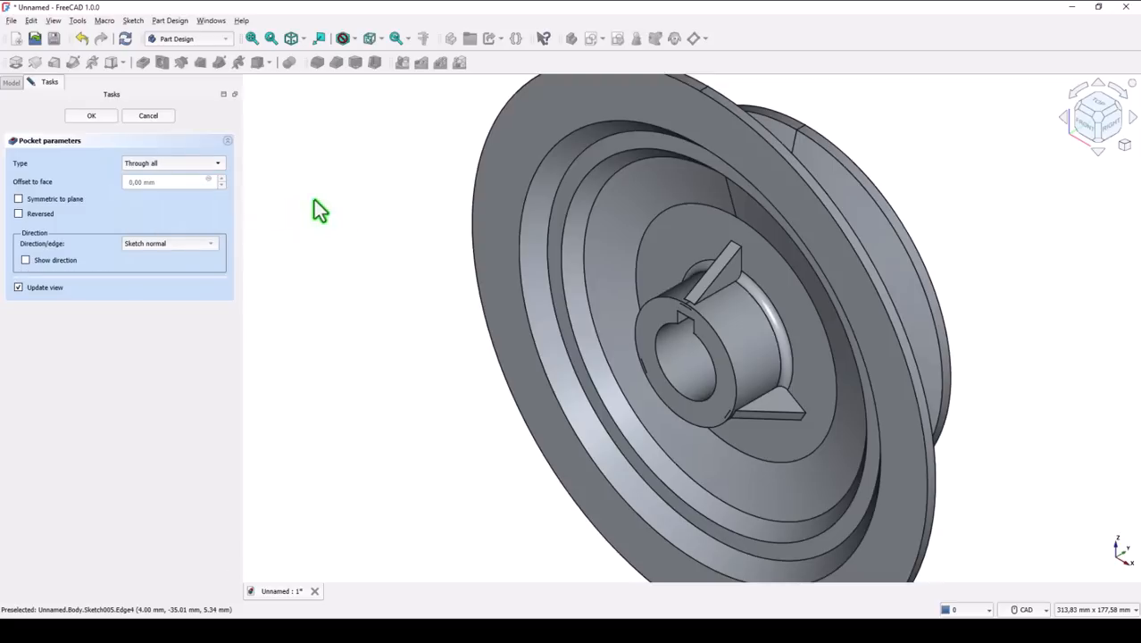
{"action": "middle_click_drag", "start_coordinate": [375, 231], "coordinate": [135, 143]}
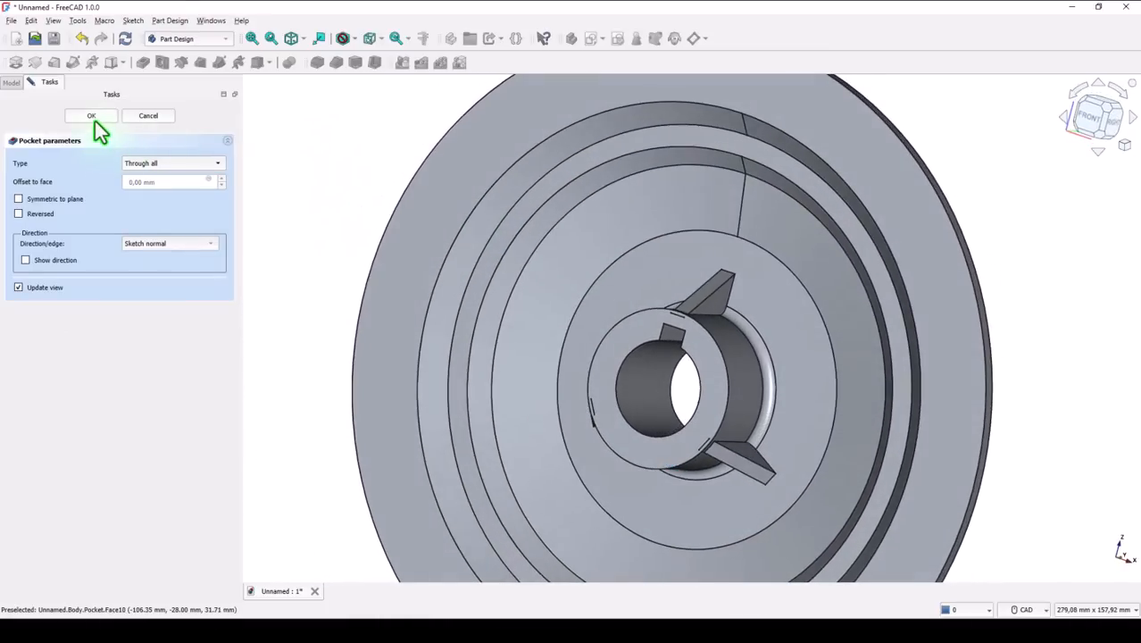
{"action": "key", "text": "Return"}
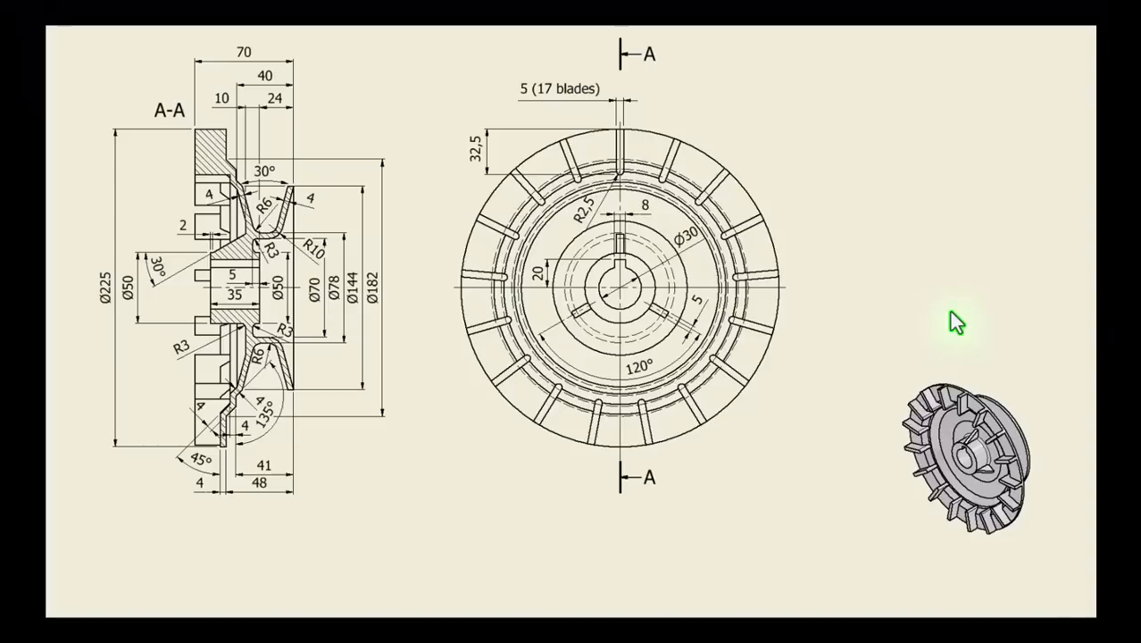
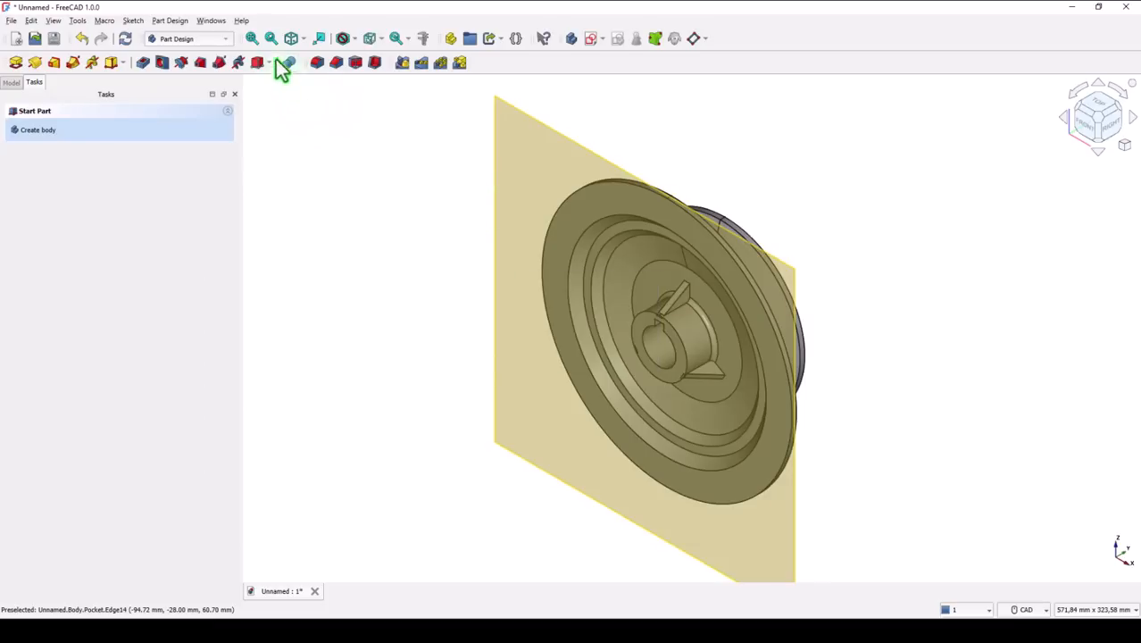
- Start a sketch on the datum plane and draw an open polyline of two lines joined by a tangent end arc of about 18 mm radius
{"action": "left_click", "coordinate": [252, 38]}
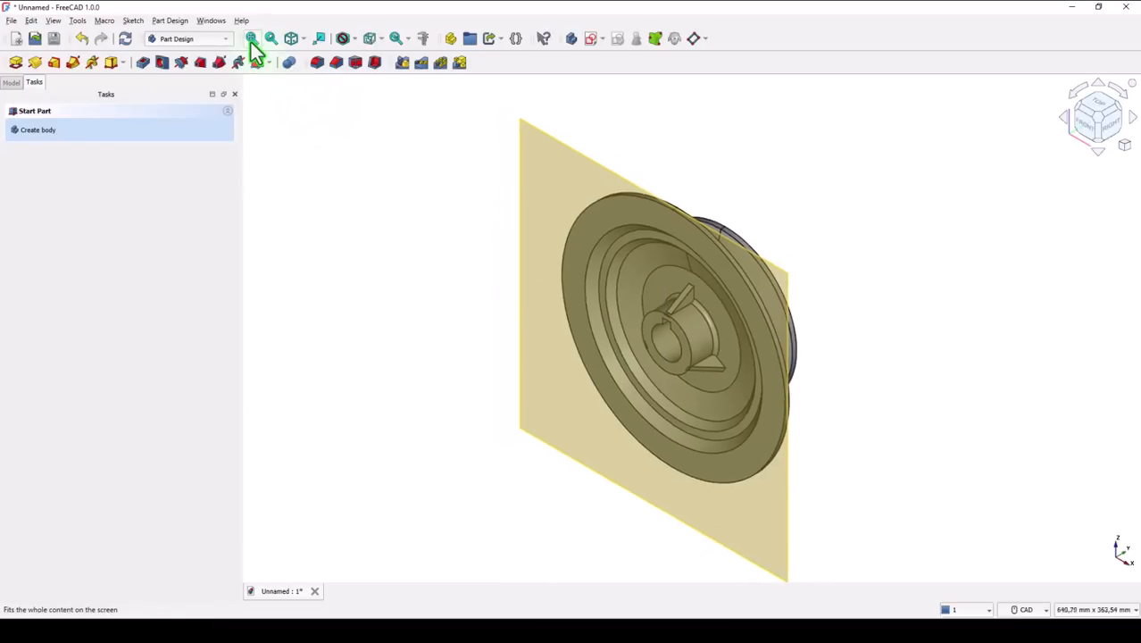
{"action": "left_click", "coordinate": [578, 166]}
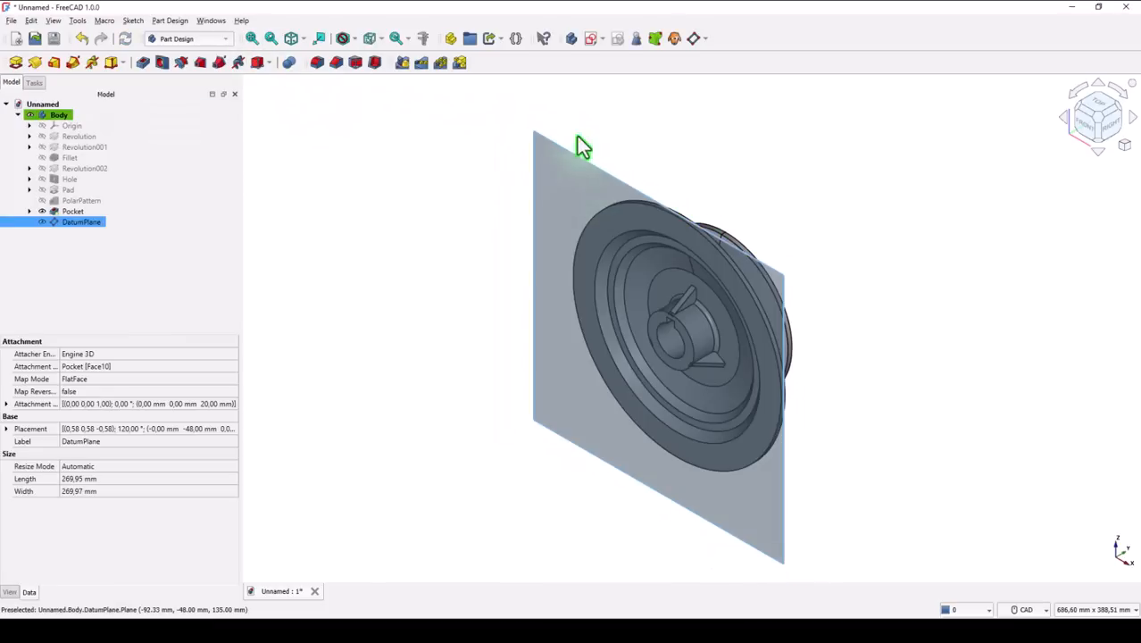
{"action": "left_click", "coordinate": [588, 40]}
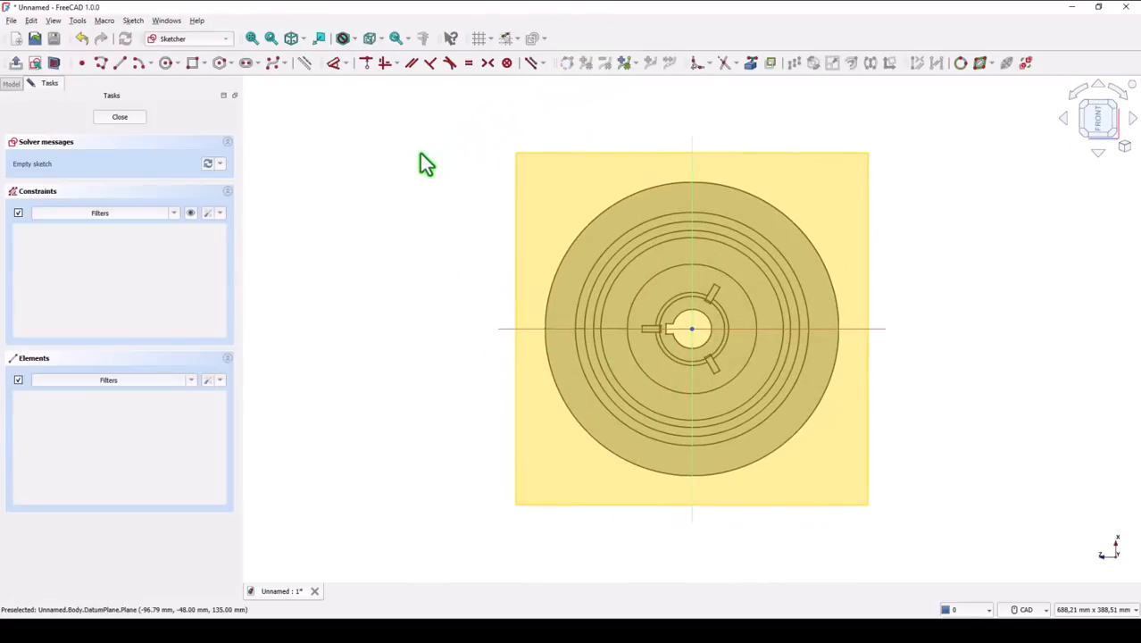
{"action": "left_click", "coordinate": [101, 63]}
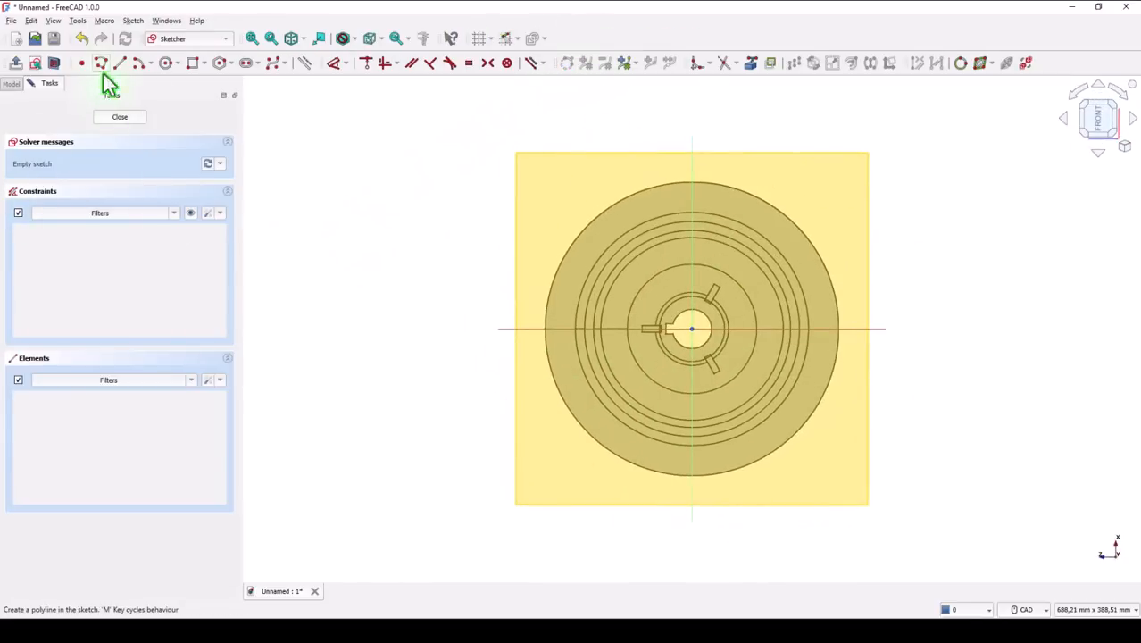
{"action": "left_click", "coordinate": [496, 304]}
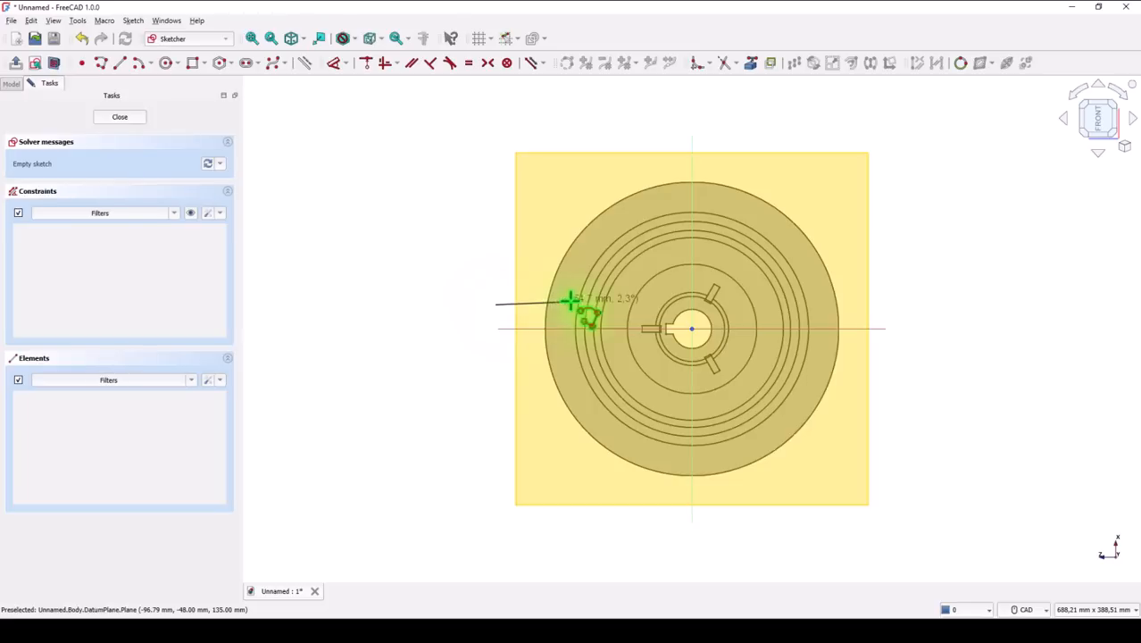
{"action": "left_click", "coordinate": [613, 304]}
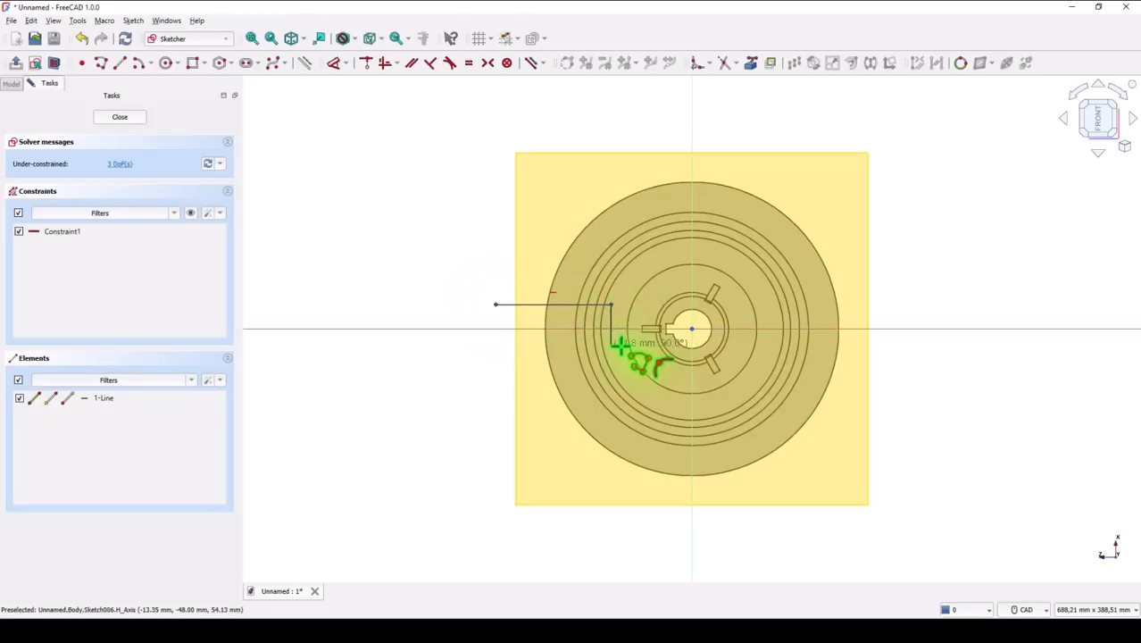
{"action": "key", "text": "m"}
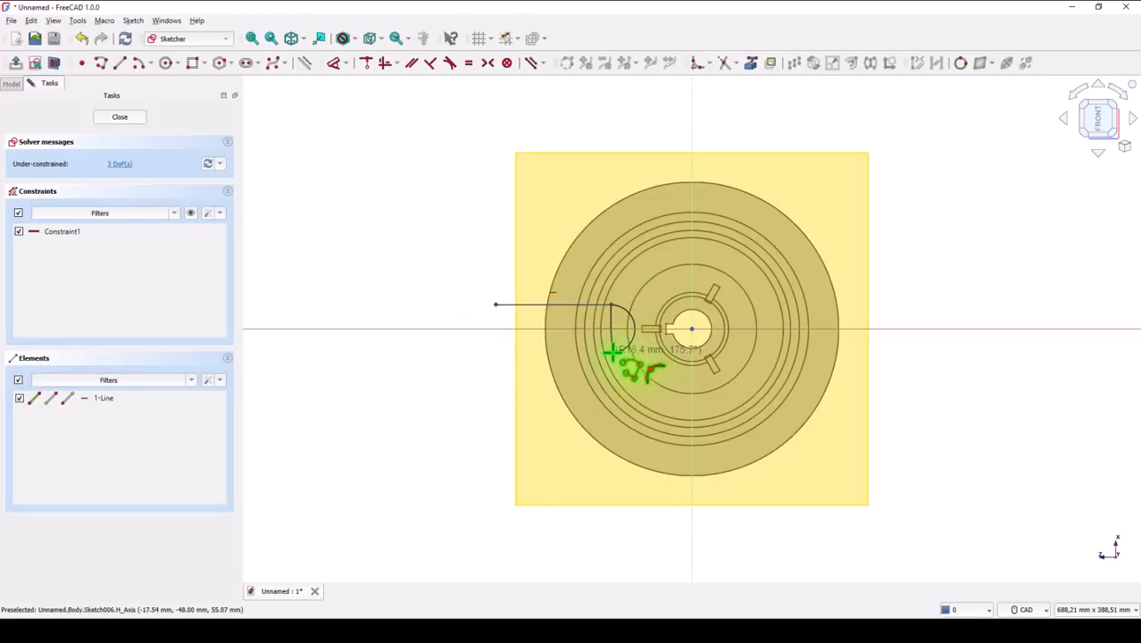
{"action": "left_click", "coordinate": [613, 353]}
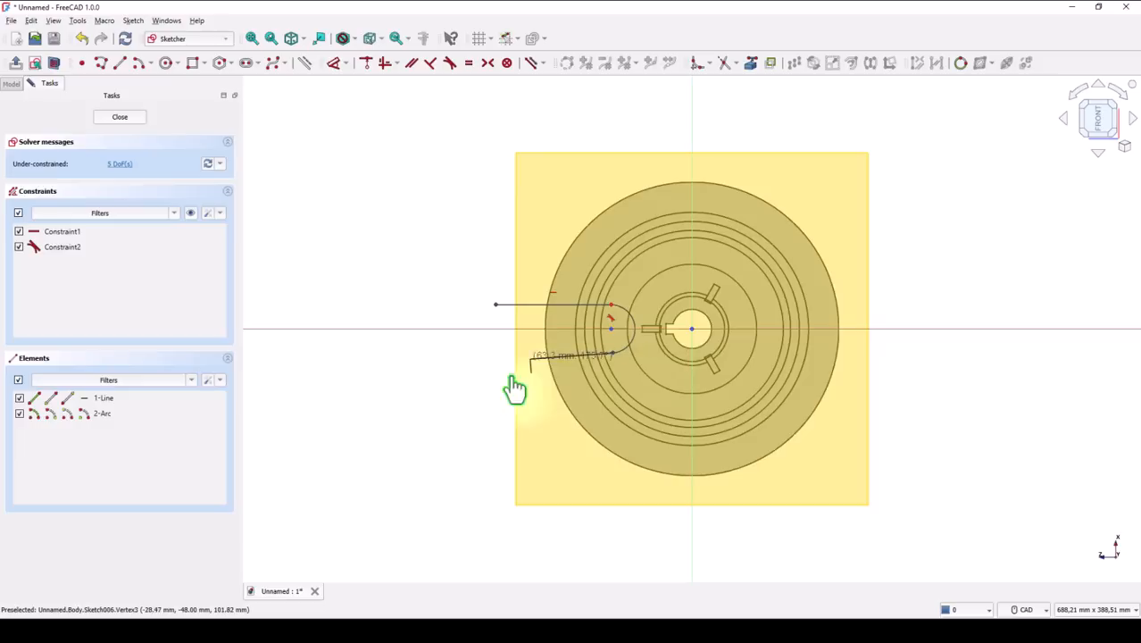
{"action": "left_click", "coordinate": [471, 362]}
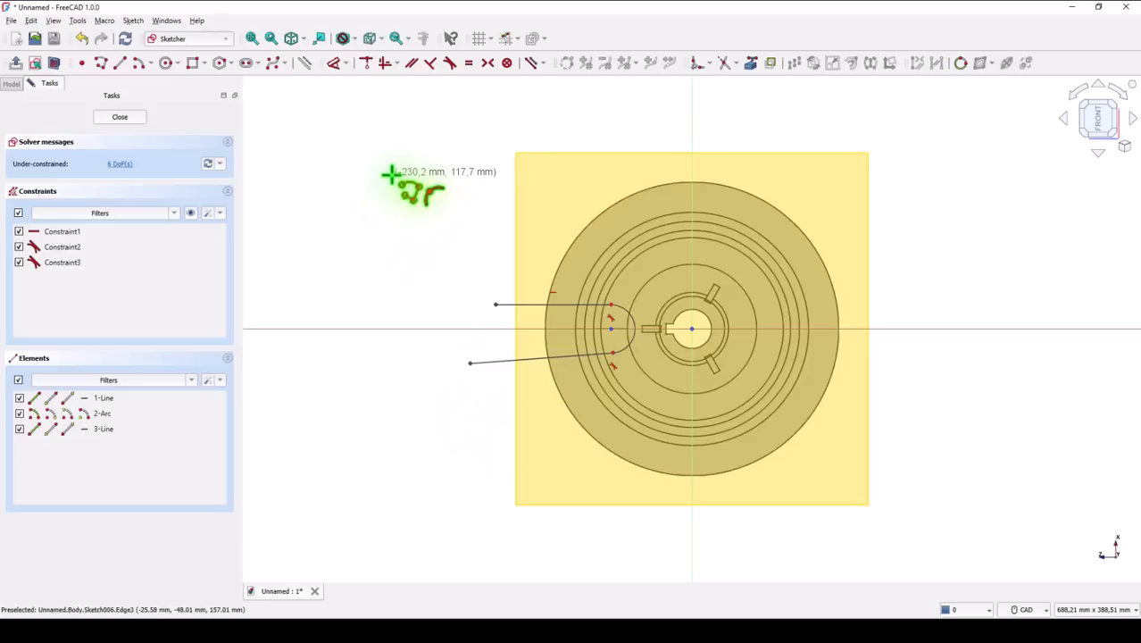
{"action": "key", "text": "Escape"}
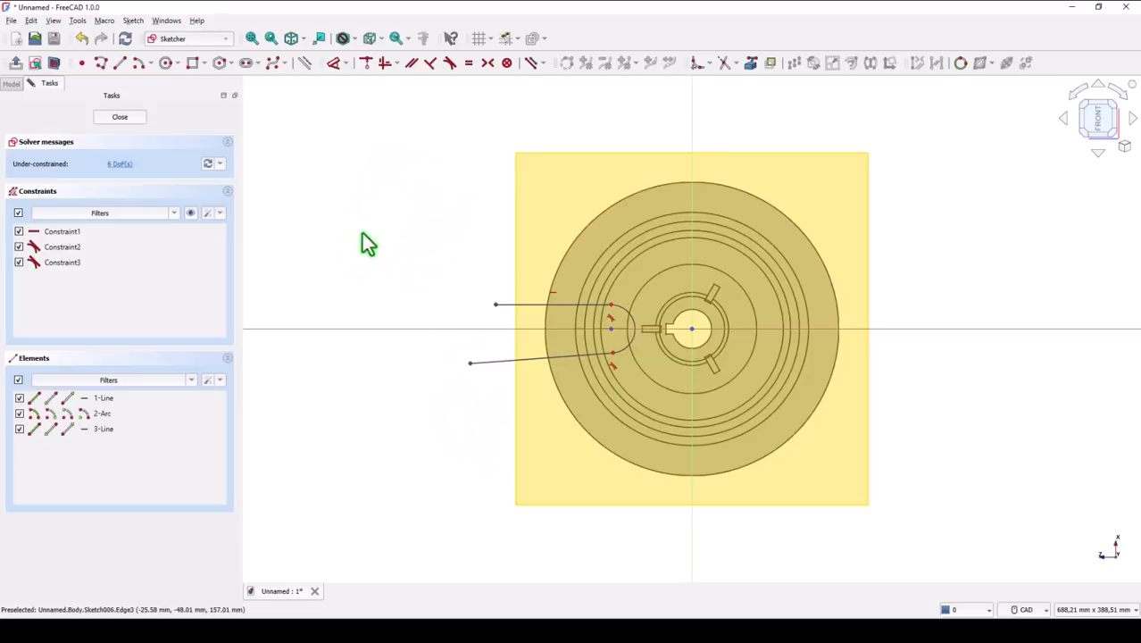
- Constrain the slanted lower line to horizontal and align the arc's centre horizontally with the sketch origin
{"action": "left_click", "coordinate": [384, 64]}
{"action": "left_click", "coordinate": [535, 361]}
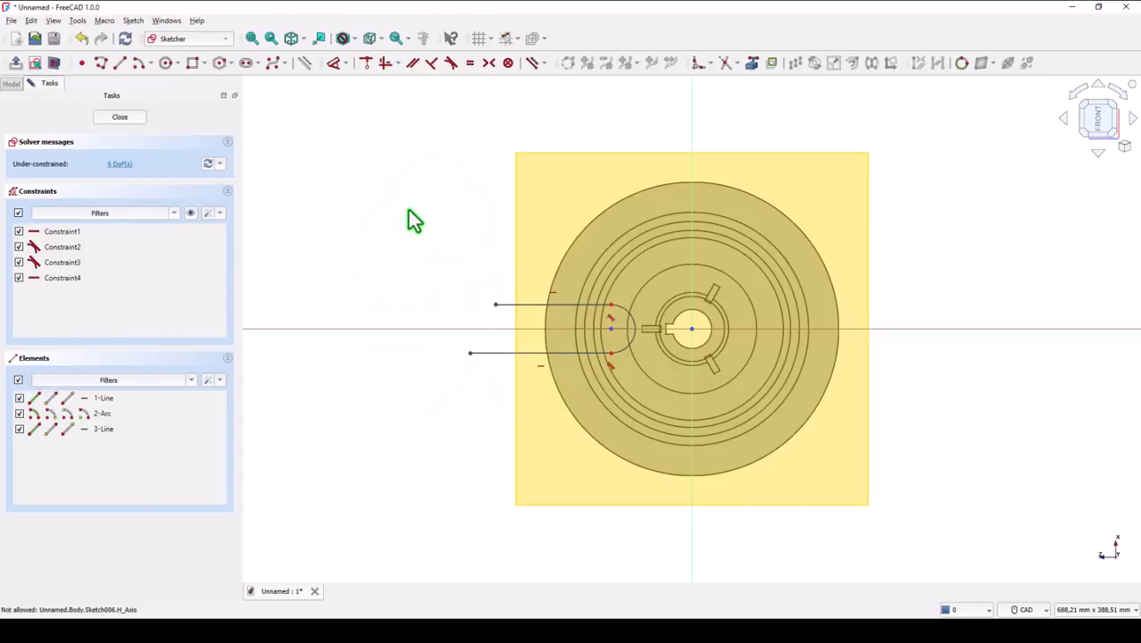
{"action": "left_click", "coordinate": [381, 65]}
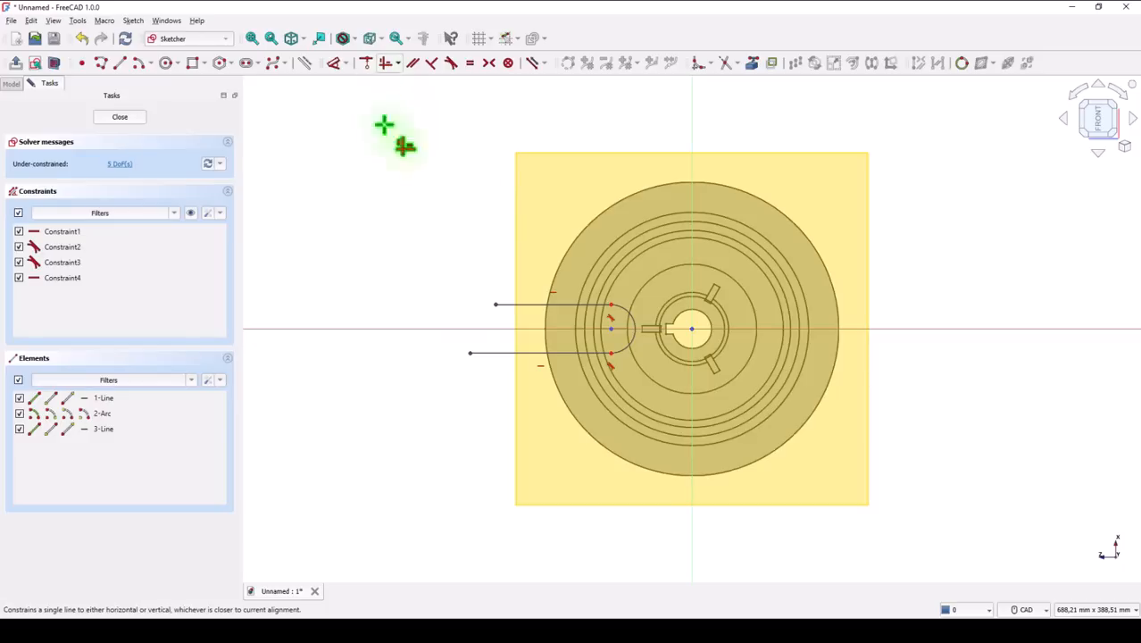
{"action": "left_click", "coordinate": [609, 330]}
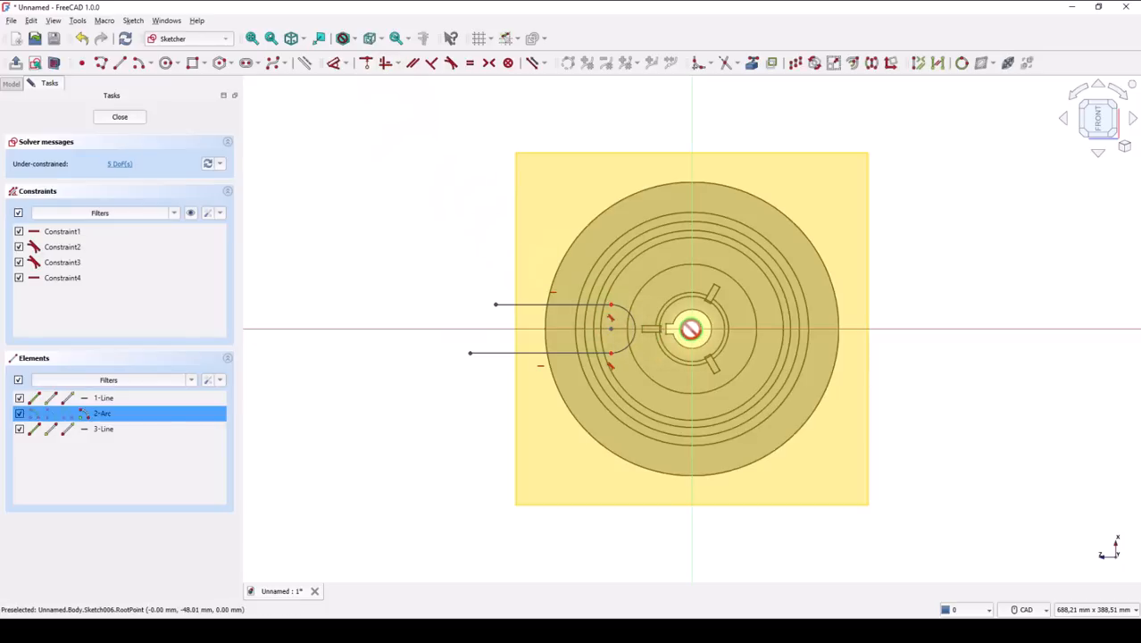
{"action": "left_click", "coordinate": [691, 330]}
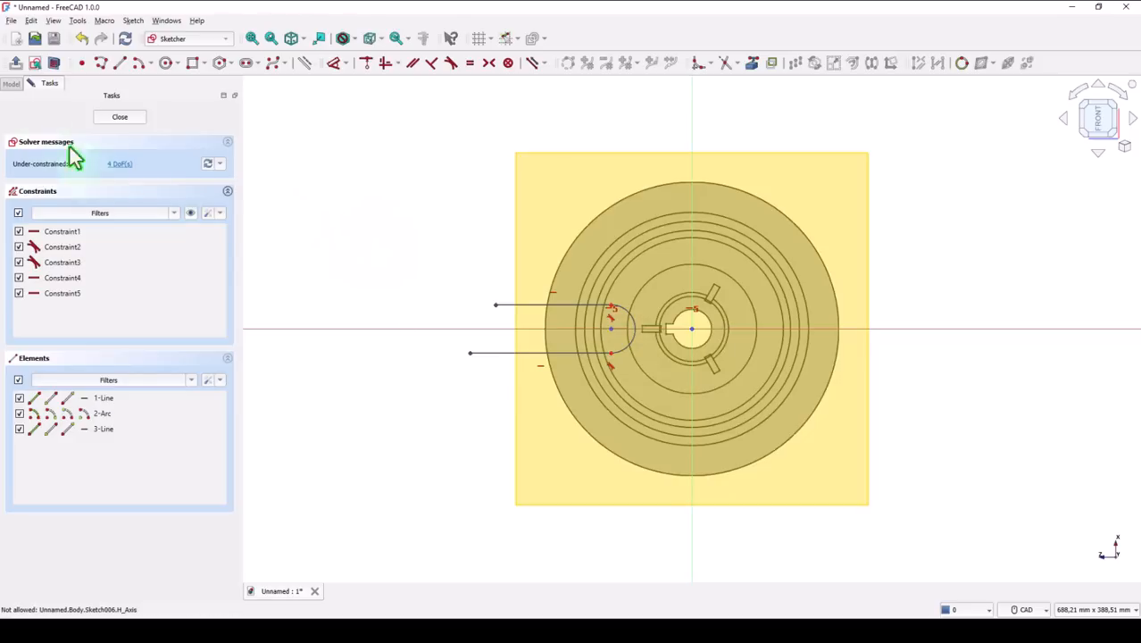
- Hide the datum plane and project the wheel's outer rim edge into the blade sketch as external geometry
{"action": "left_click", "coordinate": [11, 83]}
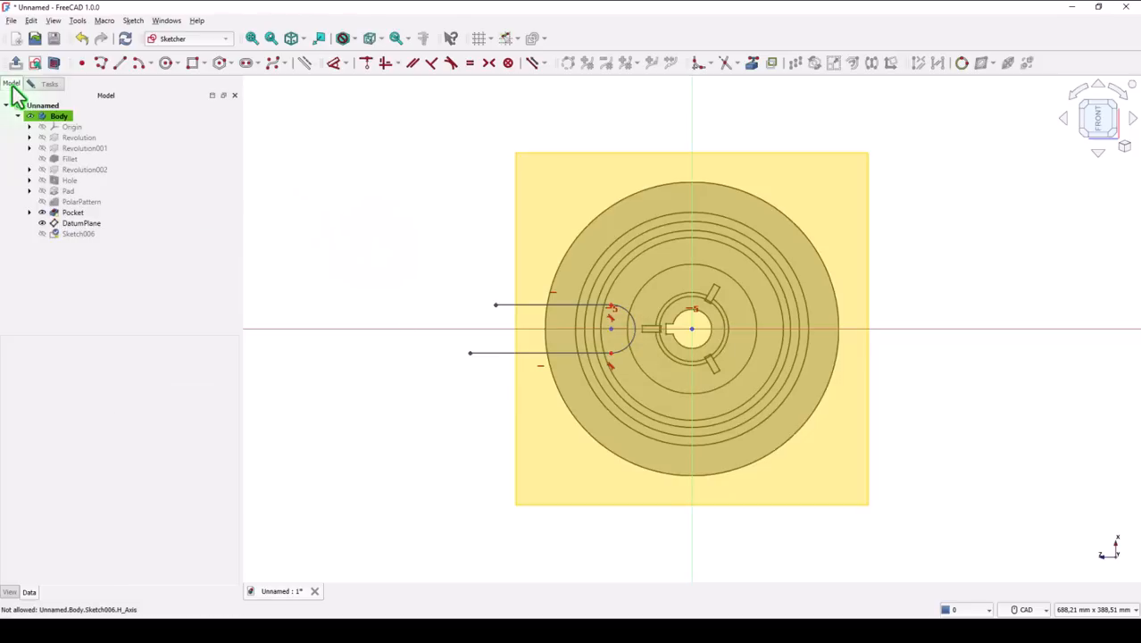
{"action": "left_click", "coordinate": [50, 225]}
{"action": "left_click", "coordinate": [42, 224]}
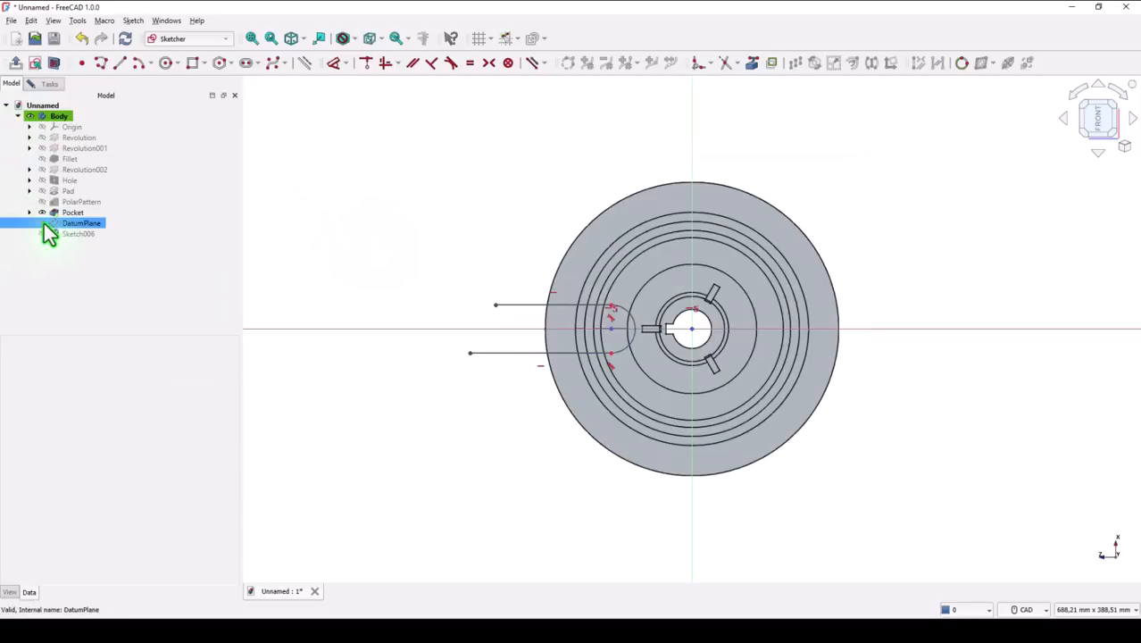
{"action": "left_click", "coordinate": [344, 205]}
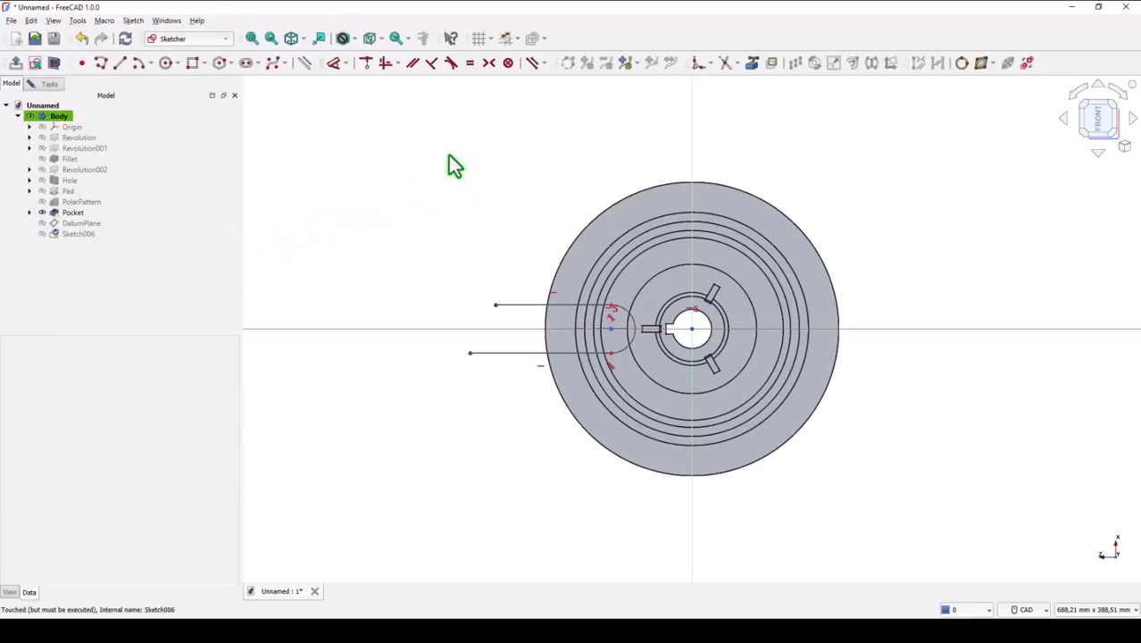
{"action": "left_click", "coordinate": [752, 63]}
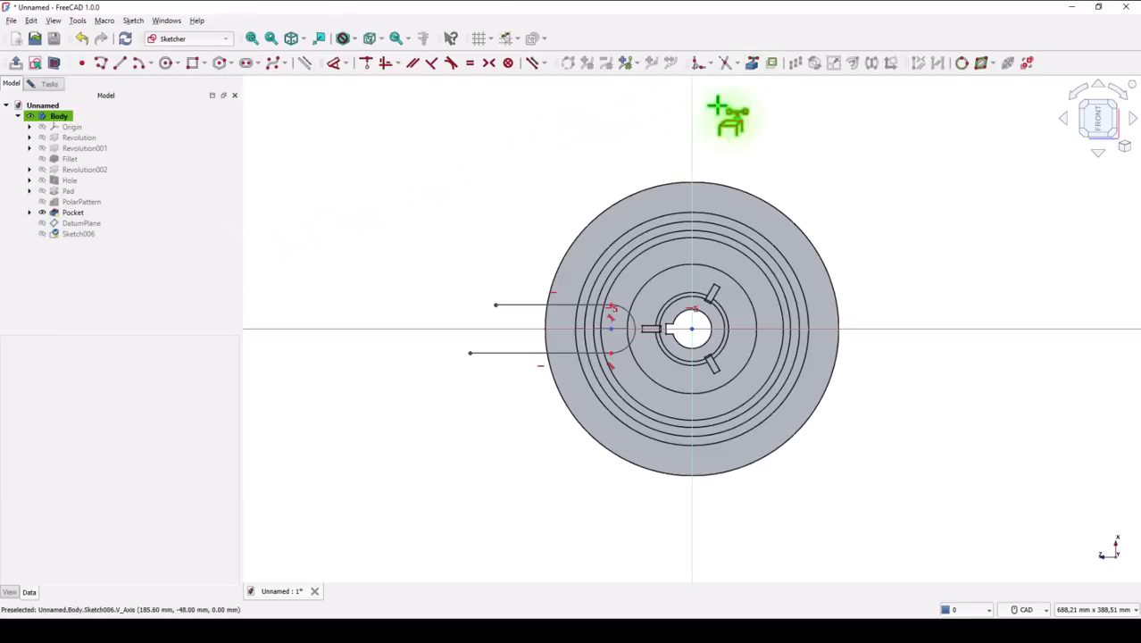
{"action": "left_click", "coordinate": [590, 221]}
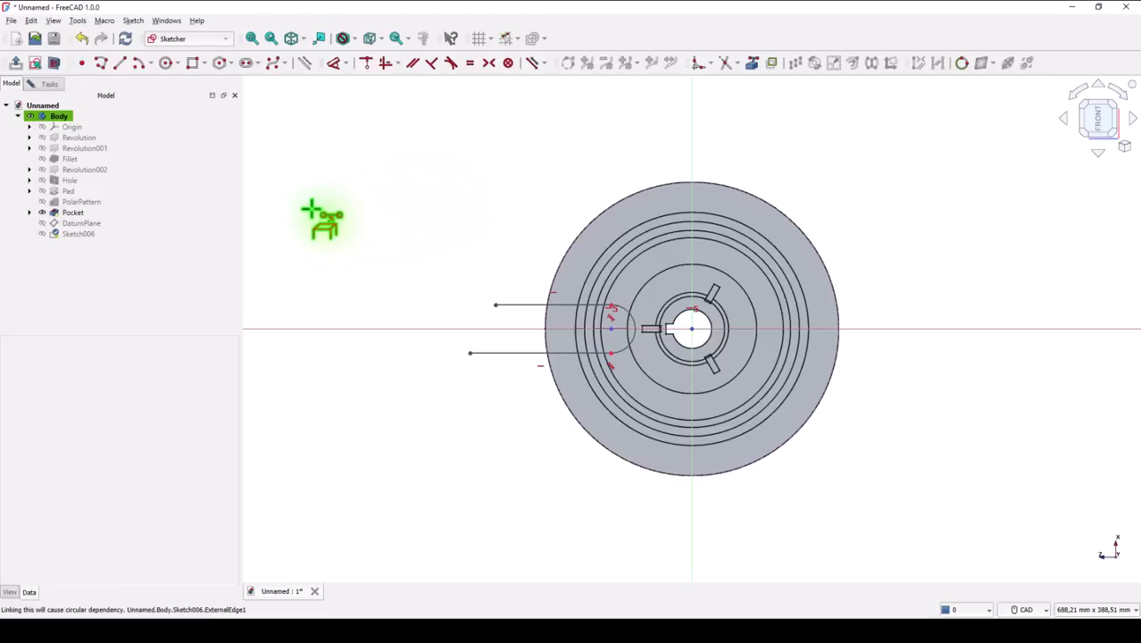
- Draw an arc of about 152 mm radius centred on the sketch origin, from the upper line's open end to the lower line
{"action": "left_click", "coordinate": [138, 65]}
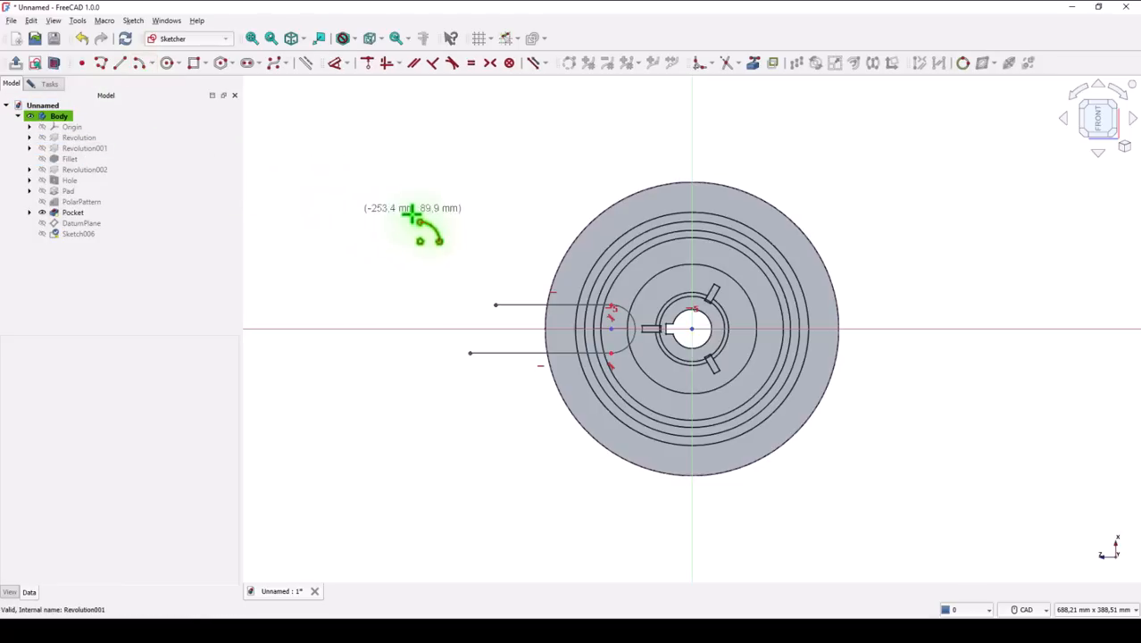
{"action": "left_click", "coordinate": [692, 330]}
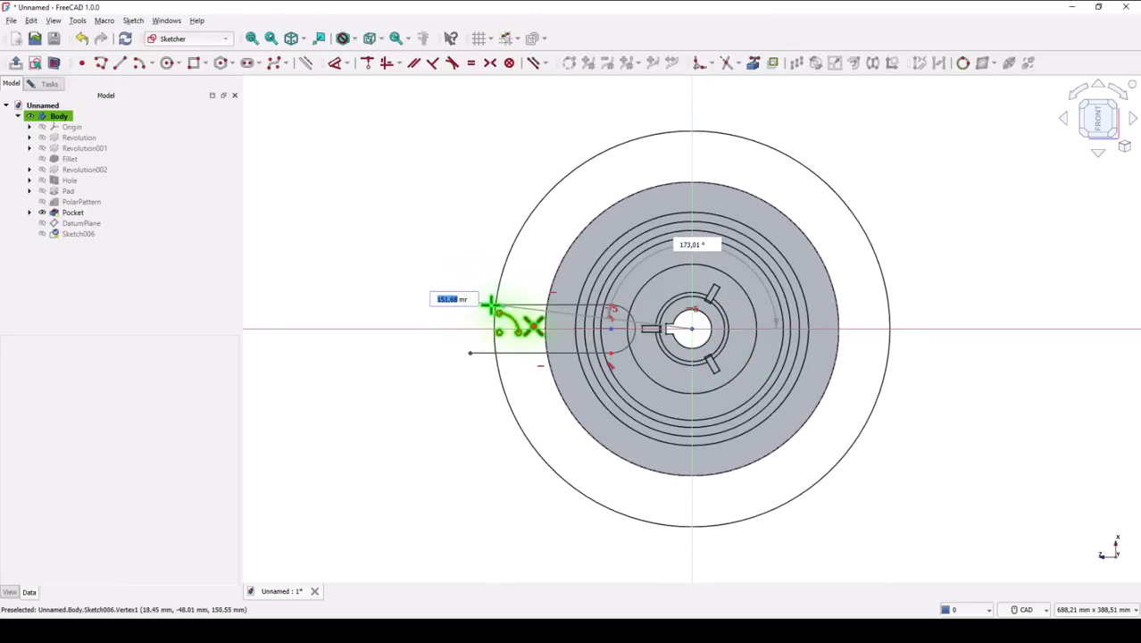
{"action": "left_click", "coordinate": [492, 306]}
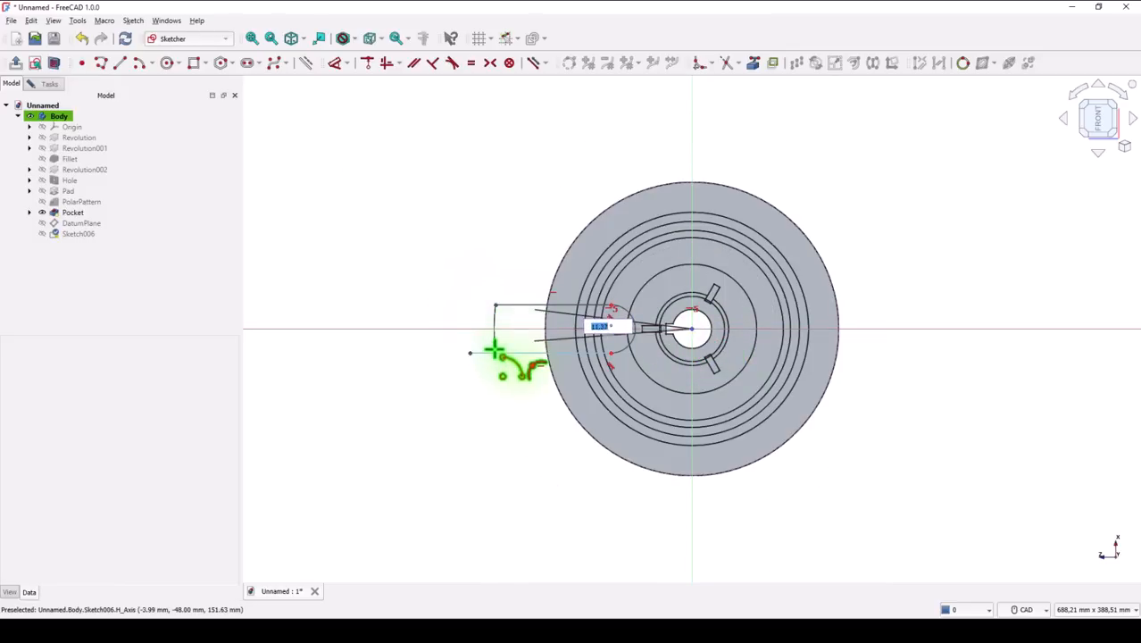
{"action": "left_click", "coordinate": [496, 354]}
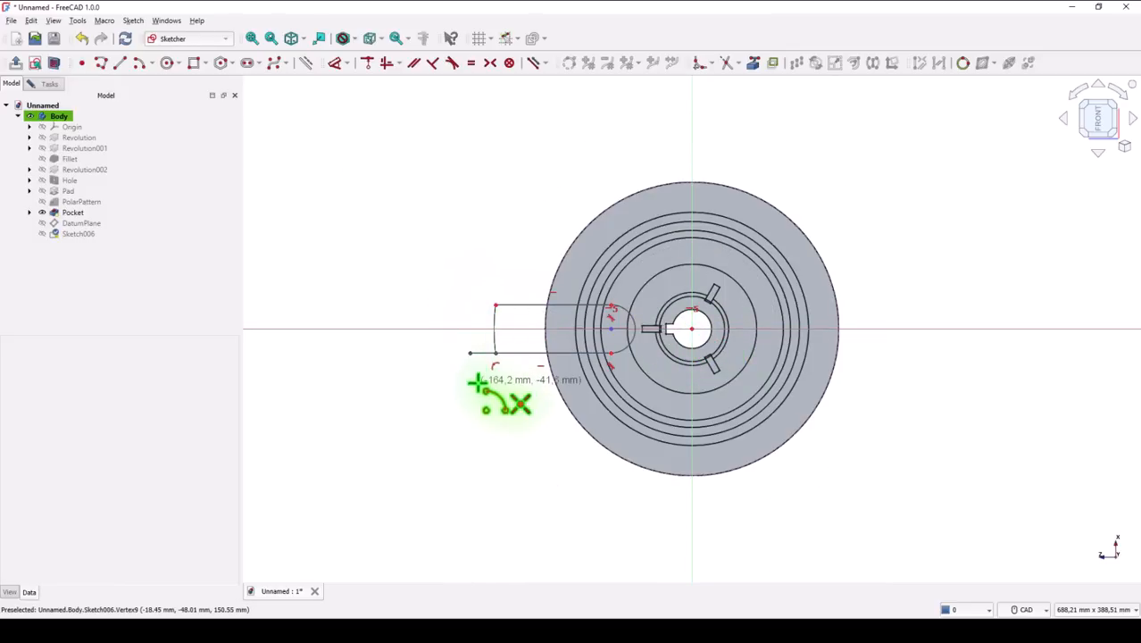
{"action": "right_click", "coordinate": [484, 386]}
- Trim the lower line's overhang beyond the closing arc and make that arc equal to the projected rim circle
{"action": "scroll", "coordinate": [482, 375], "scroll_direction": "up", "scroll_amount": 5}
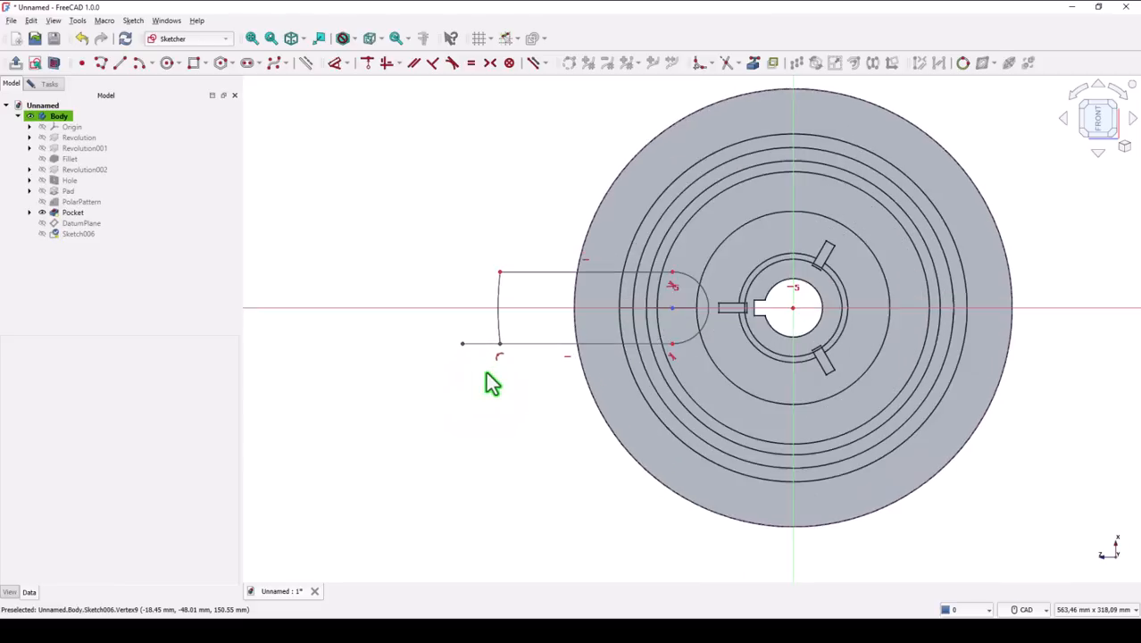
{"action": "left_click", "coordinate": [726, 64]}
{"action": "left_click", "coordinate": [452, 318]}
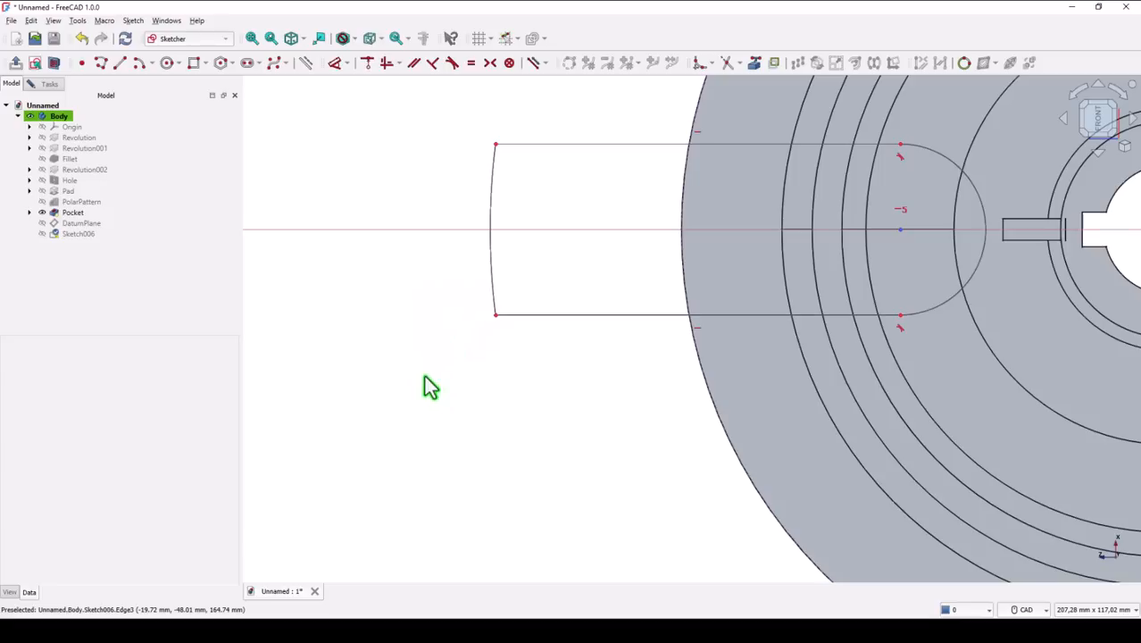
{"action": "left_click", "coordinate": [471, 64]}
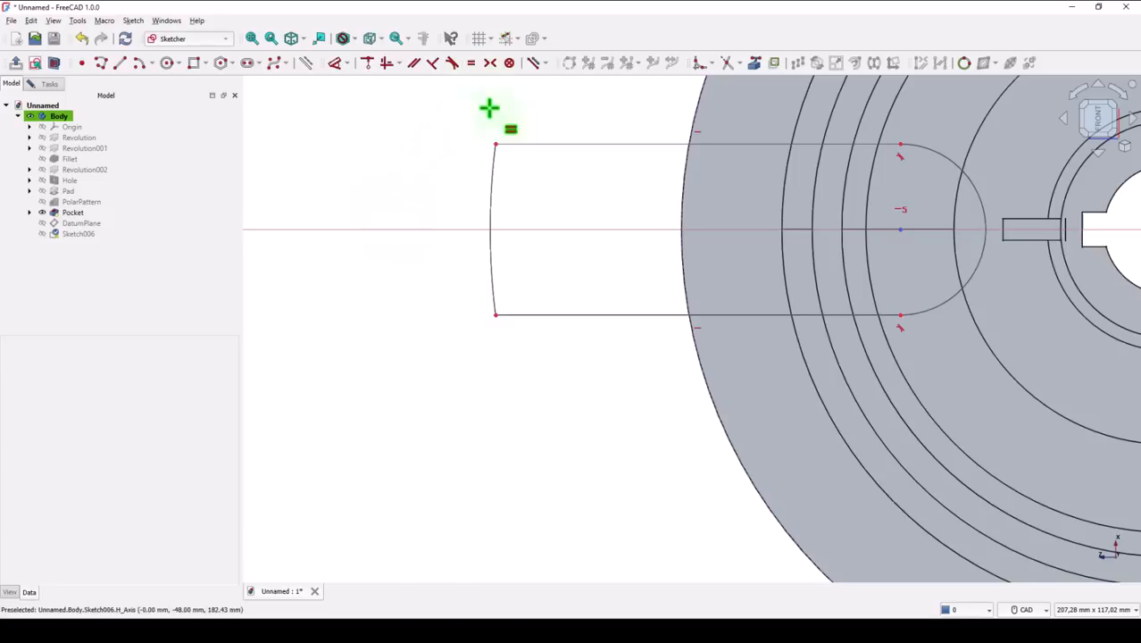
{"action": "left_click", "coordinate": [495, 176]}
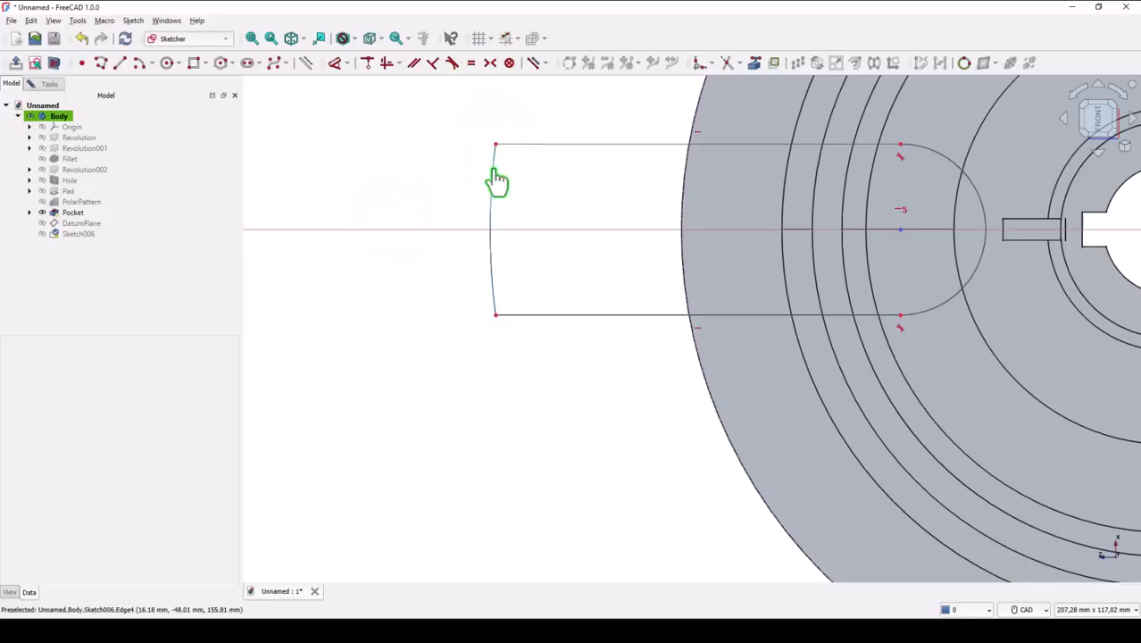
{"action": "left_click", "coordinate": [683, 212]}
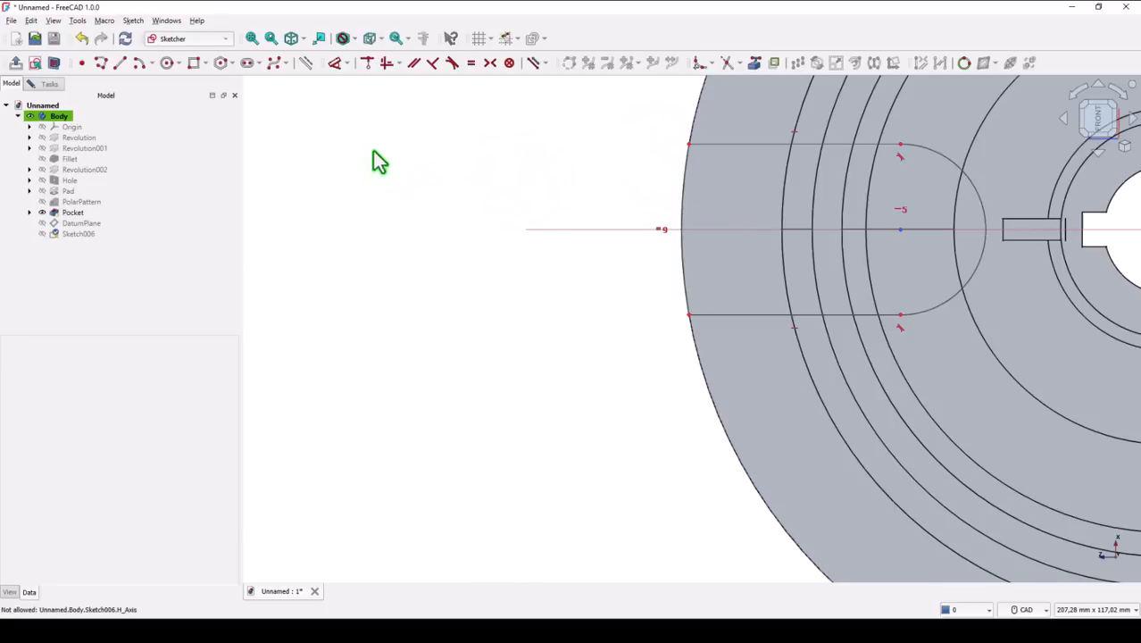
- Dimension the distance between the blade profile's two parallel lines to 5 mm
{"action": "left_click", "coordinate": [332, 64]}
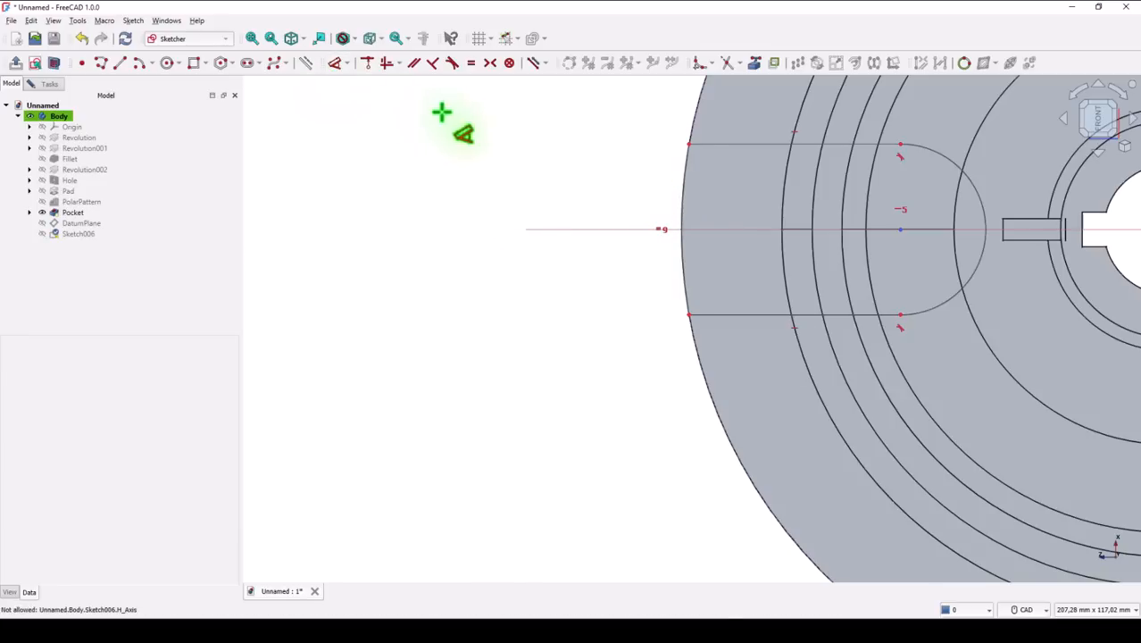
{"action": "left_click", "coordinate": [718, 144]}
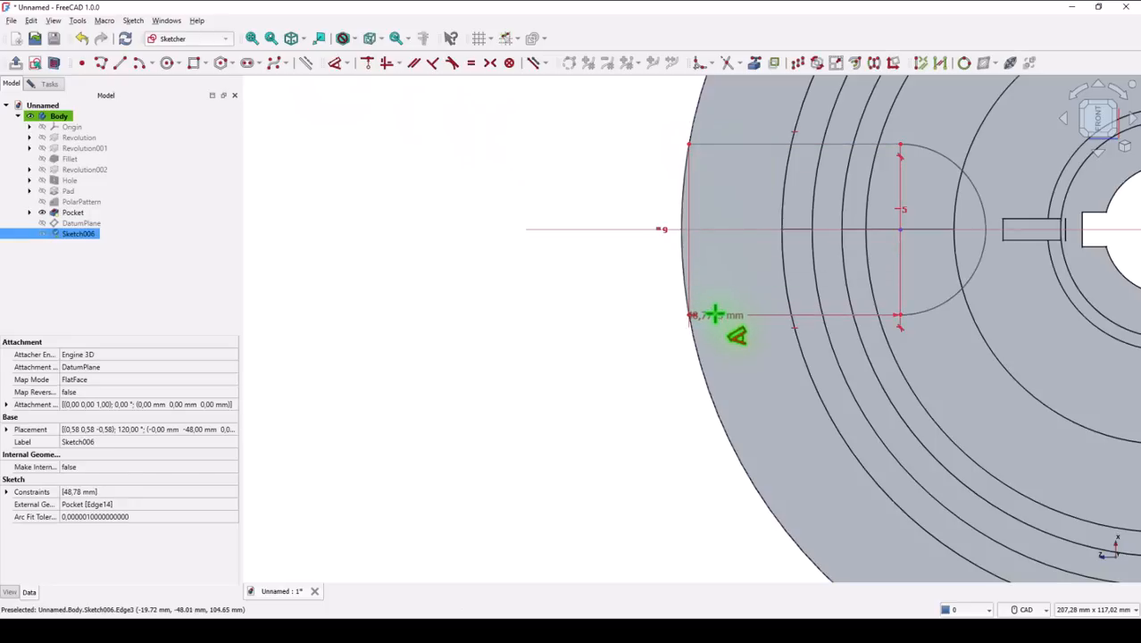
{"action": "left_click", "coordinate": [612, 264]}
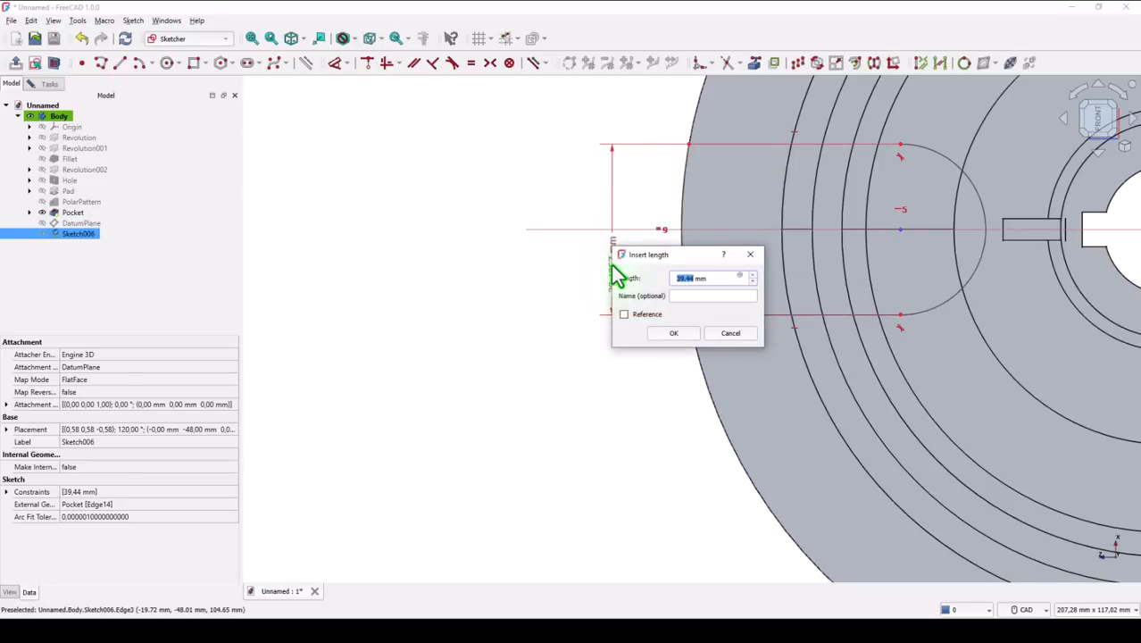
{"action": "type", "text": "6"}
{"action": "key", "text": "Return"}
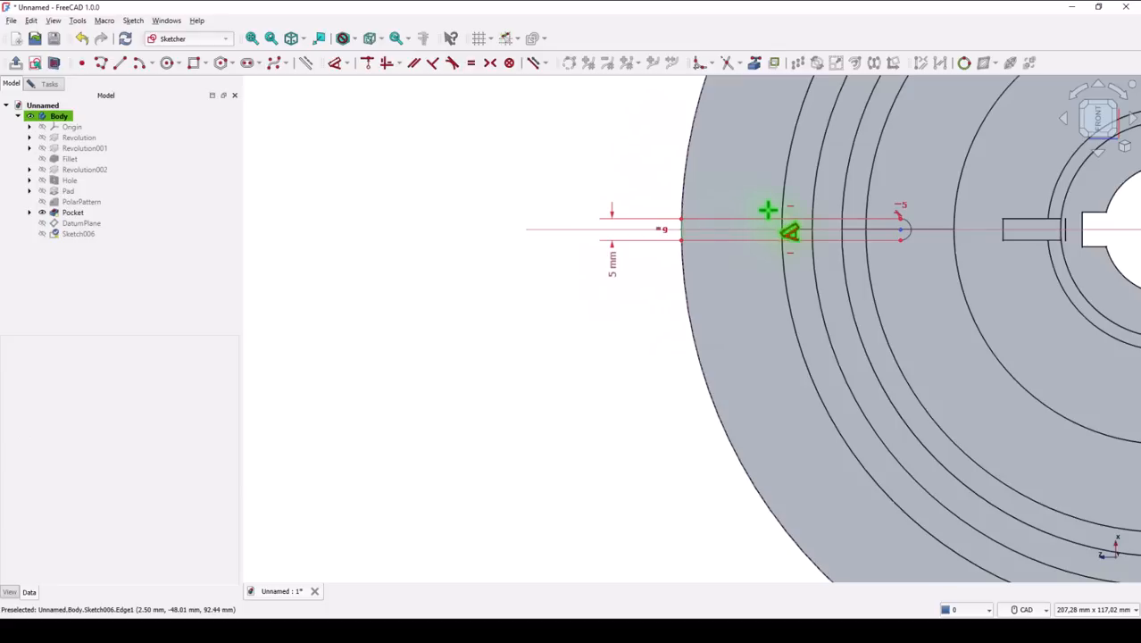
- Dimension the upper line's length as 32,5-2,5 (30 mm), check the solver status and close the sketch
{"action": "left_click", "coordinate": [763, 217]}
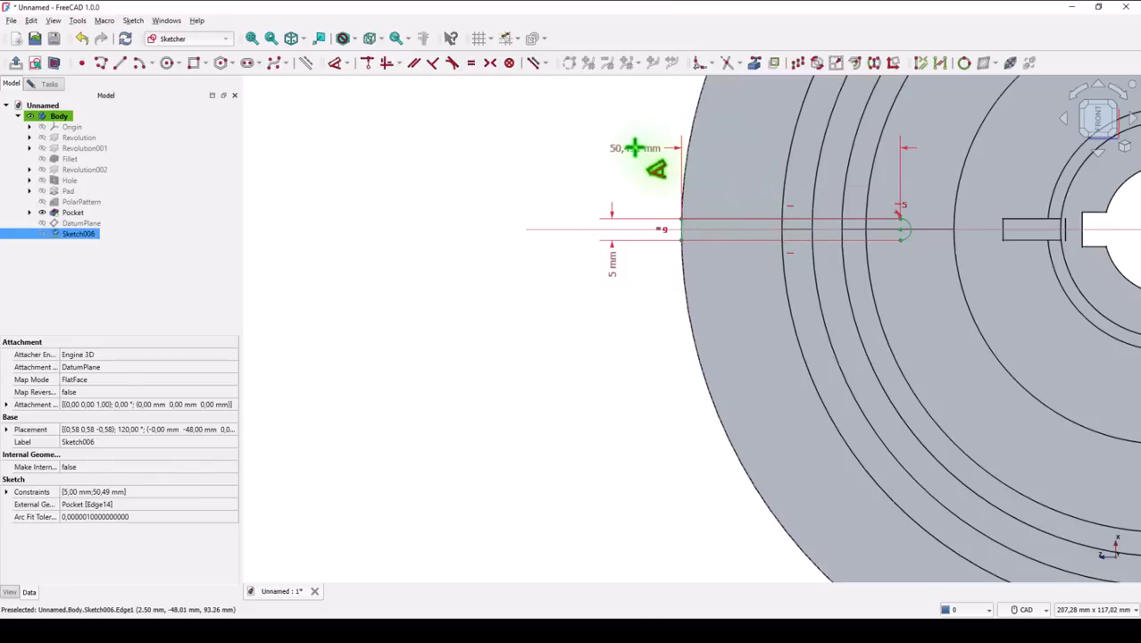
{"action": "left_click", "coordinate": [625, 148]}
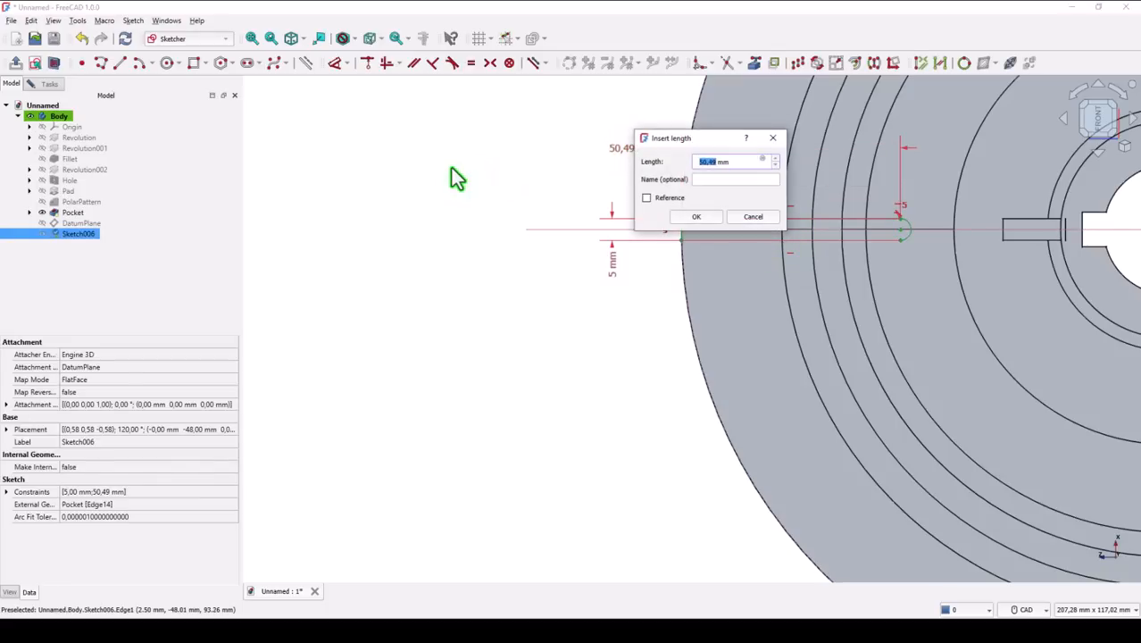
{"action": "type", "text": "32,5-2,5"}
{"action": "key", "text": "Return"}
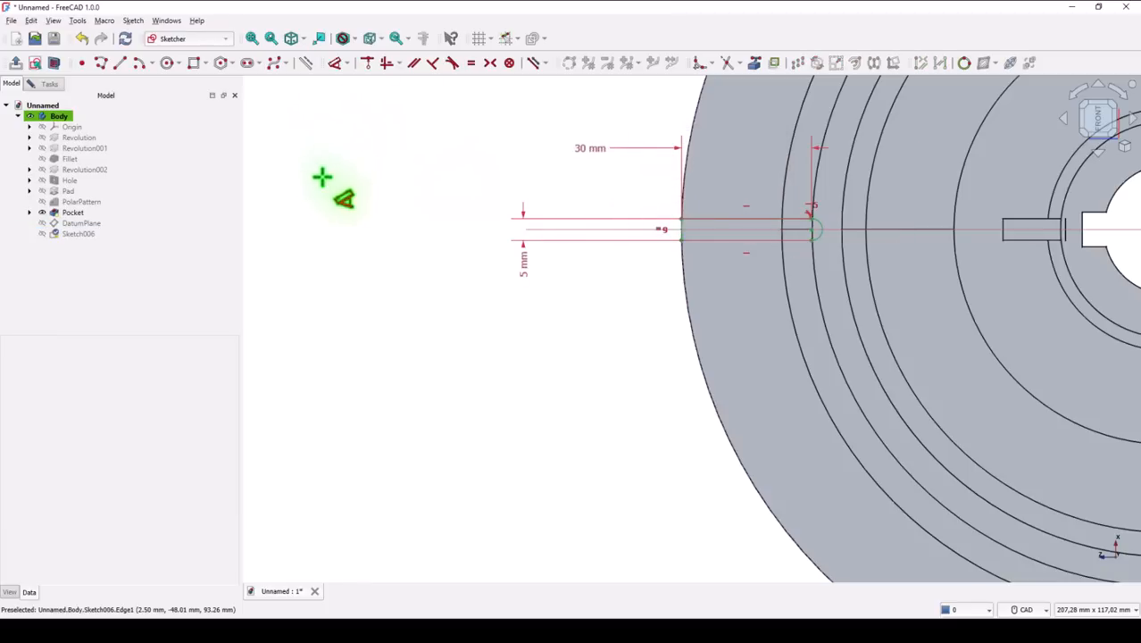
{"action": "left_click", "coordinate": [42, 85]}
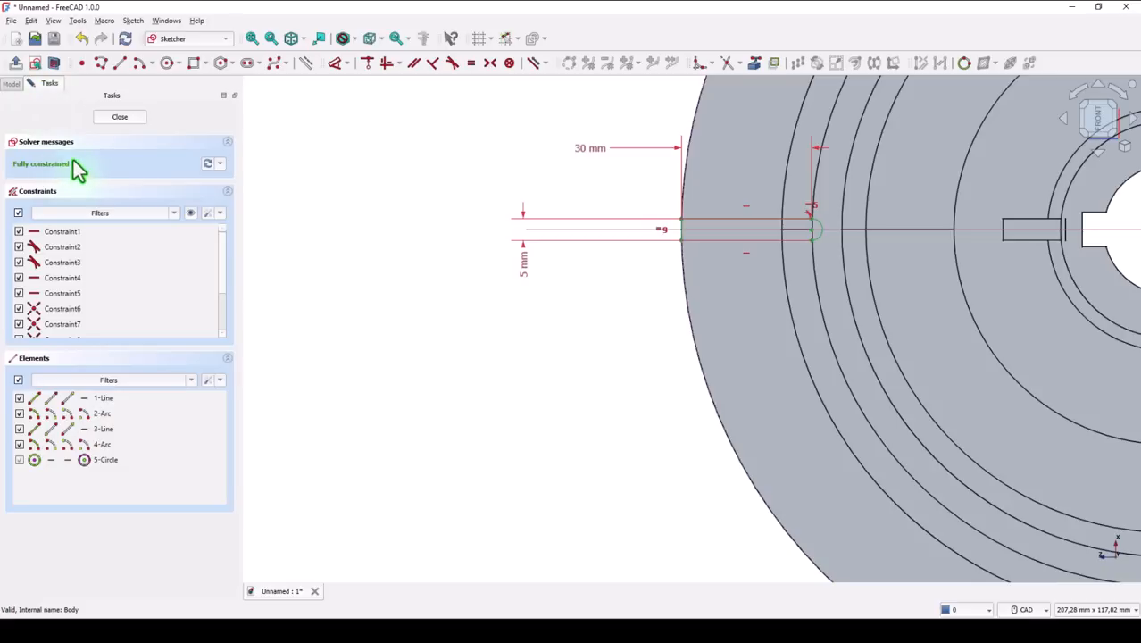
{"action": "key", "text": "d"}
{"action": "left_click", "coordinate": [107, 120]}
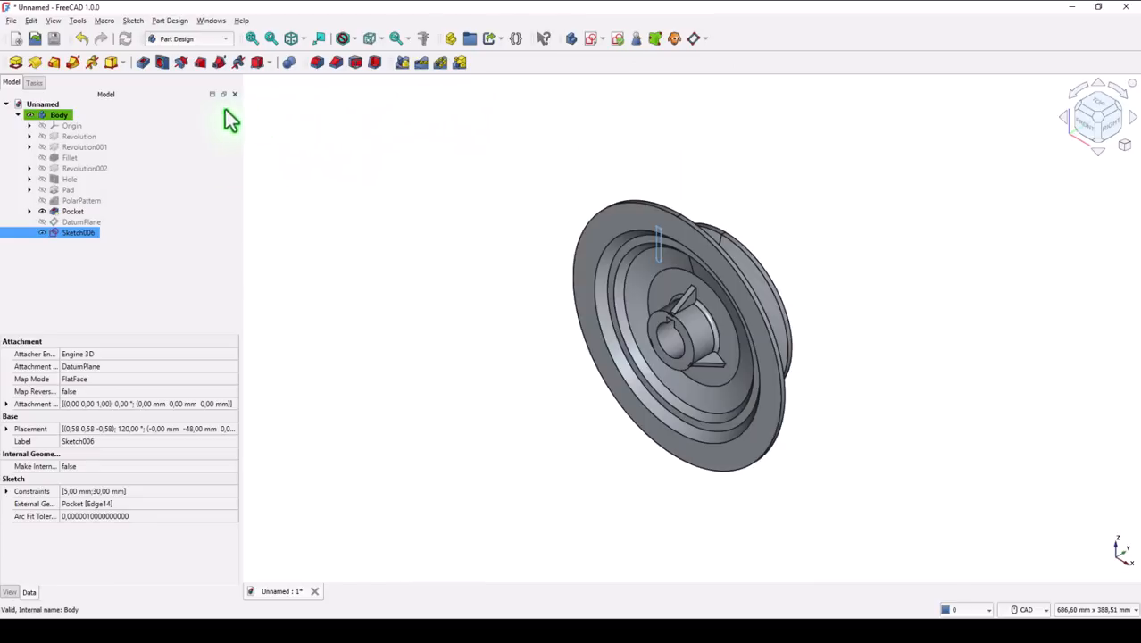
- Pad the blade sketch with the Up to shape type, using all faces, to form a single blade on the wheel
{"action": "left_click", "coordinate": [17, 64]}
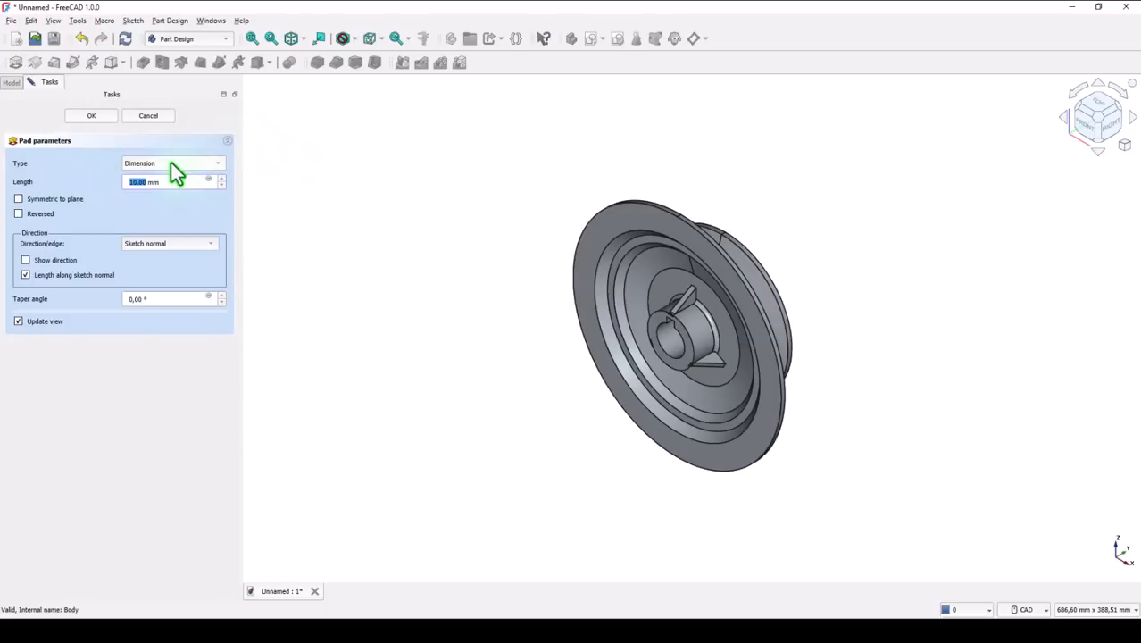
{"action": "left_click", "coordinate": [175, 170]}
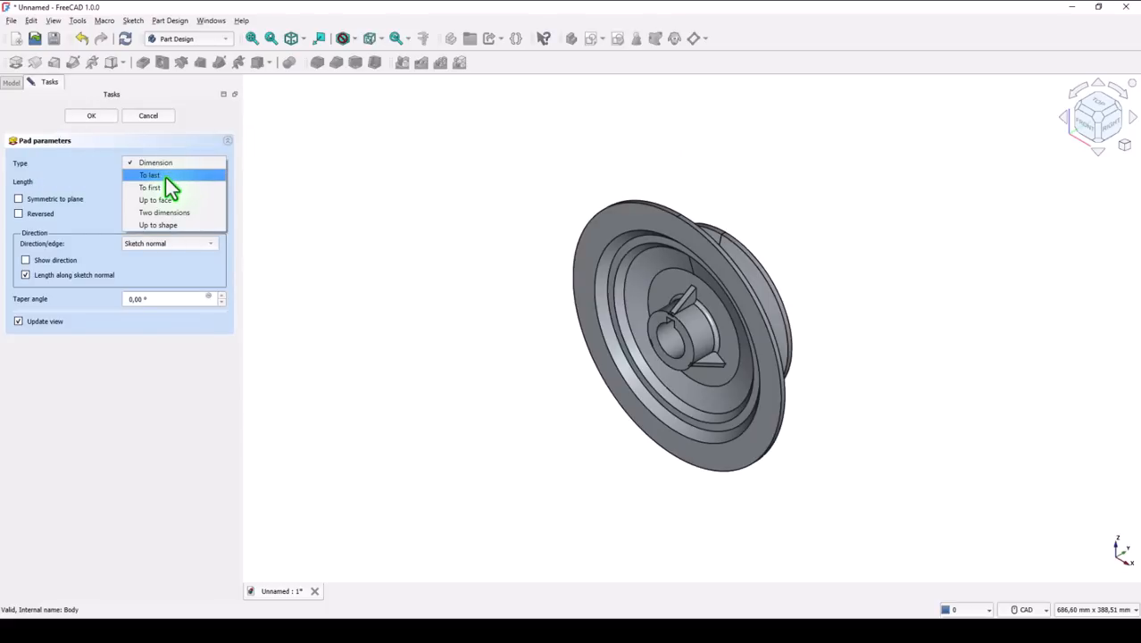
{"action": "left_click", "coordinate": [168, 227]}
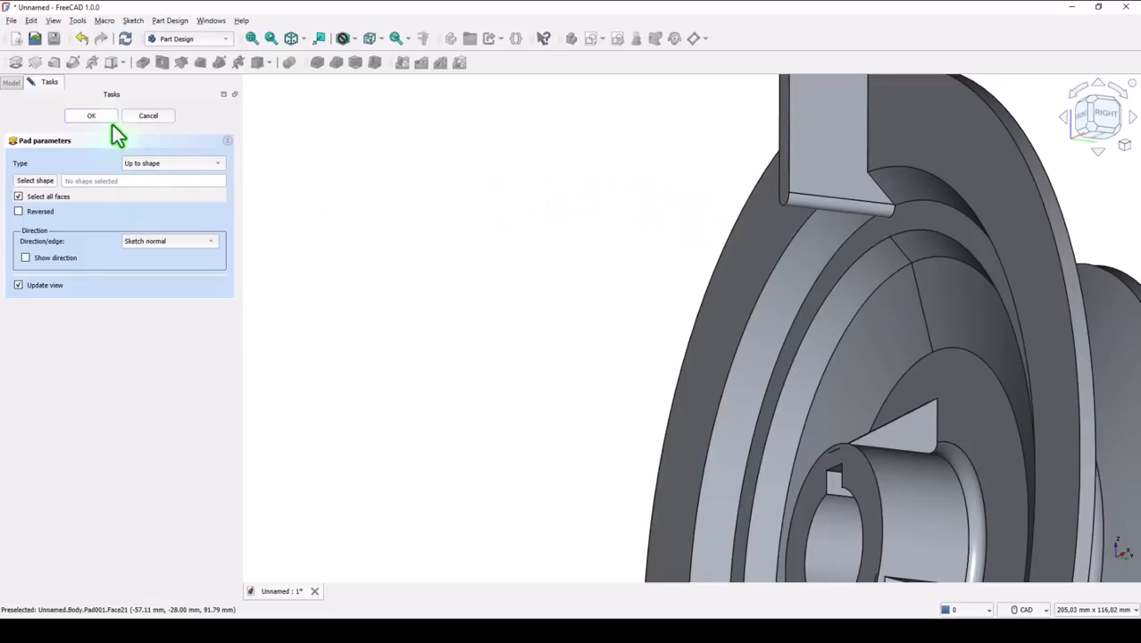
{"action": "key", "text": "Return"}
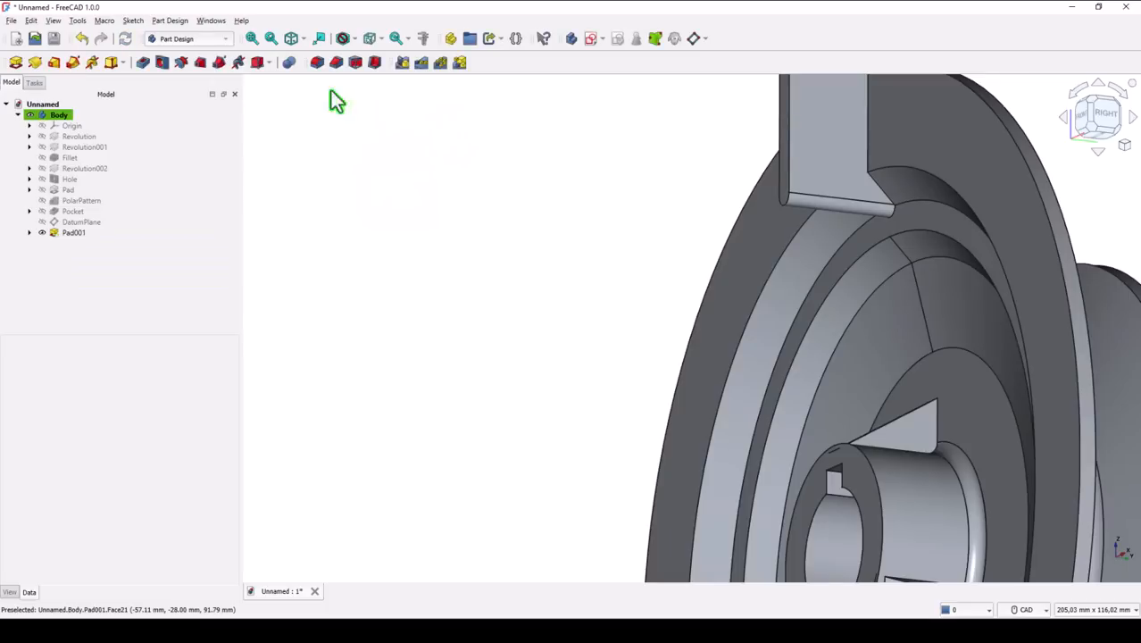
- Create a polar pattern of the blade pad about the Base Y axis with 17 occurrences over 360°
{"action": "left_click", "coordinate": [291, 38]}
{"action": "left_click", "coordinate": [250, 38]}
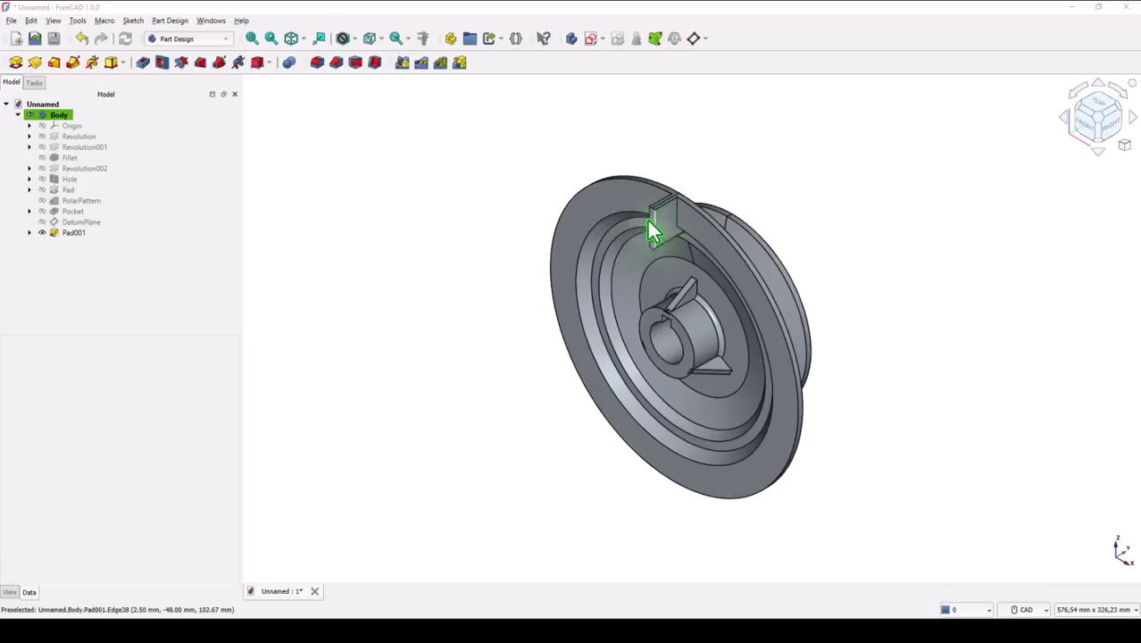
{"action": "left_click", "coordinate": [55, 233]}
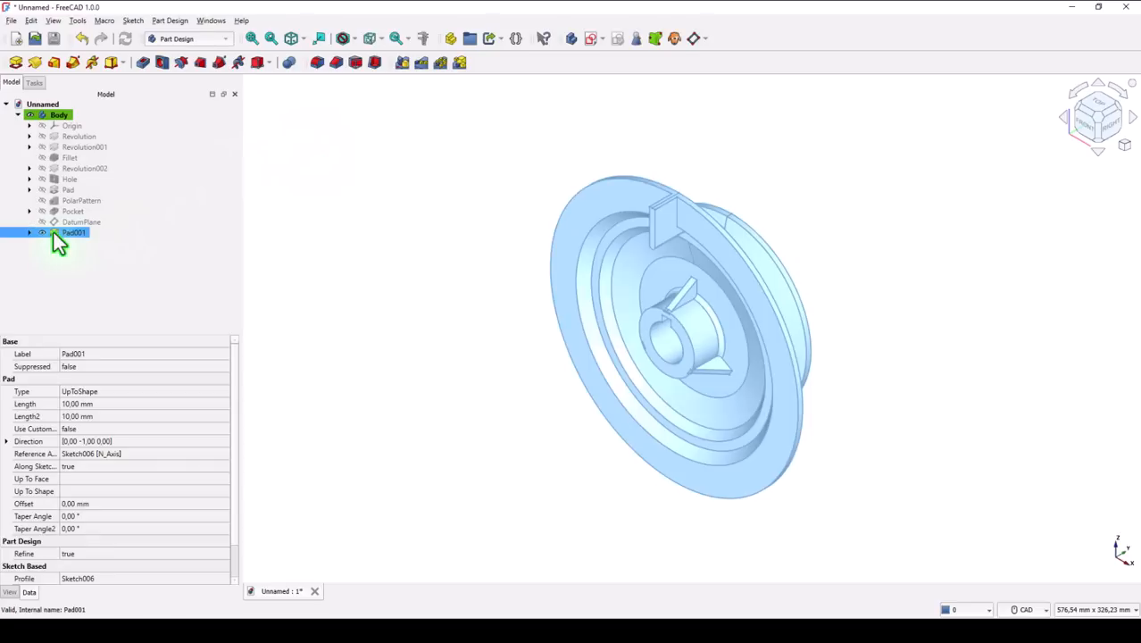
{"action": "left_click", "coordinate": [438, 64]}
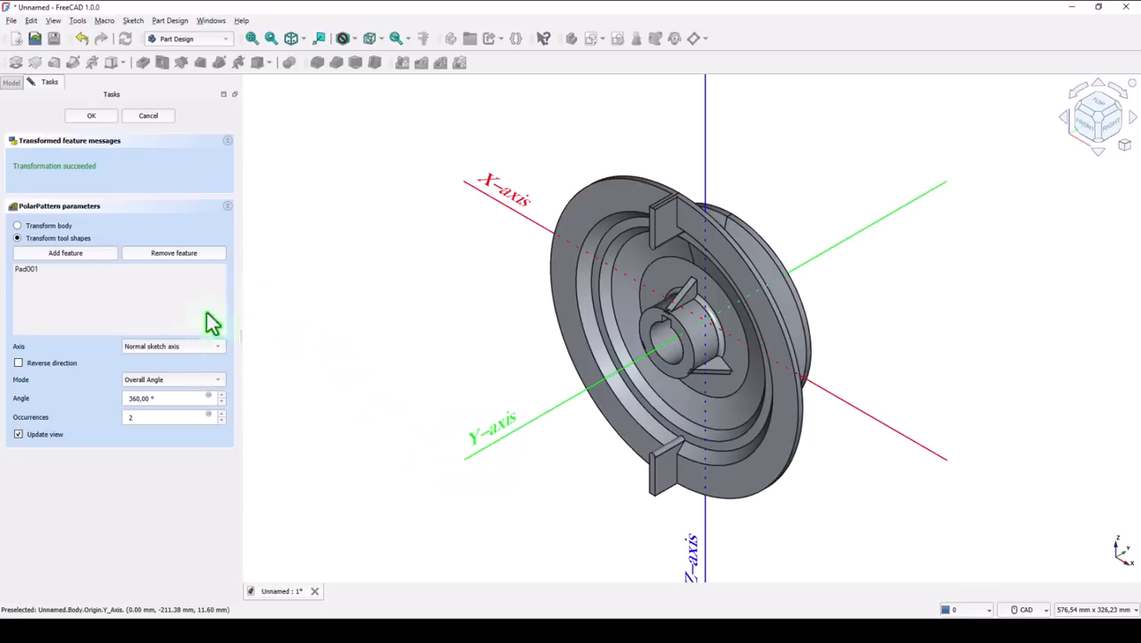
{"action": "left_click", "coordinate": [175, 348]}
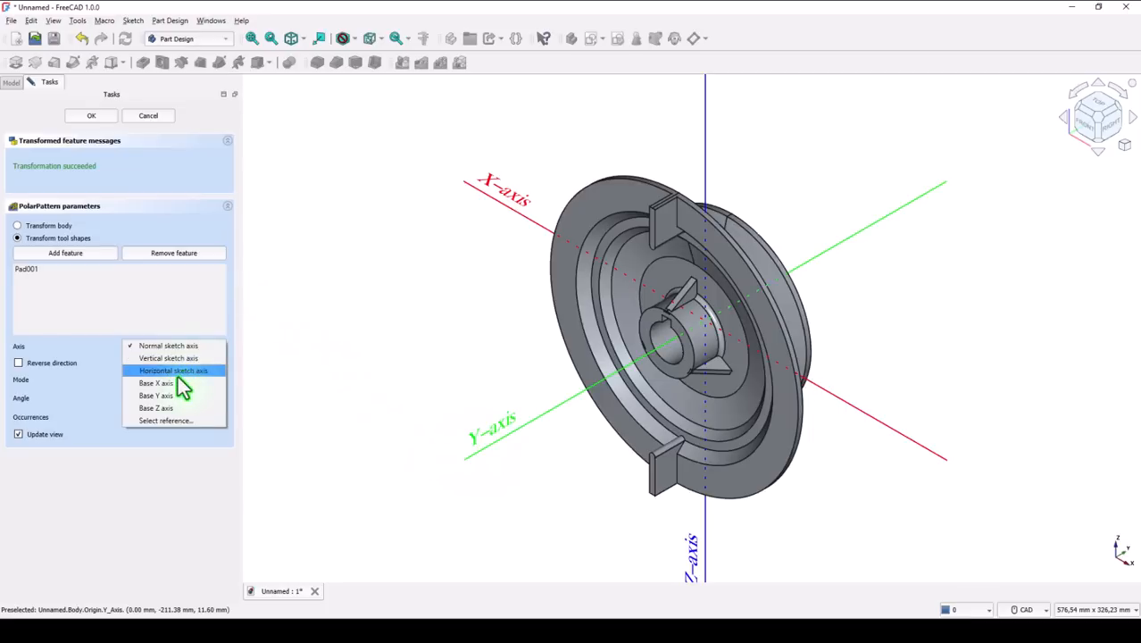
{"action": "left_click", "coordinate": [166, 397]}
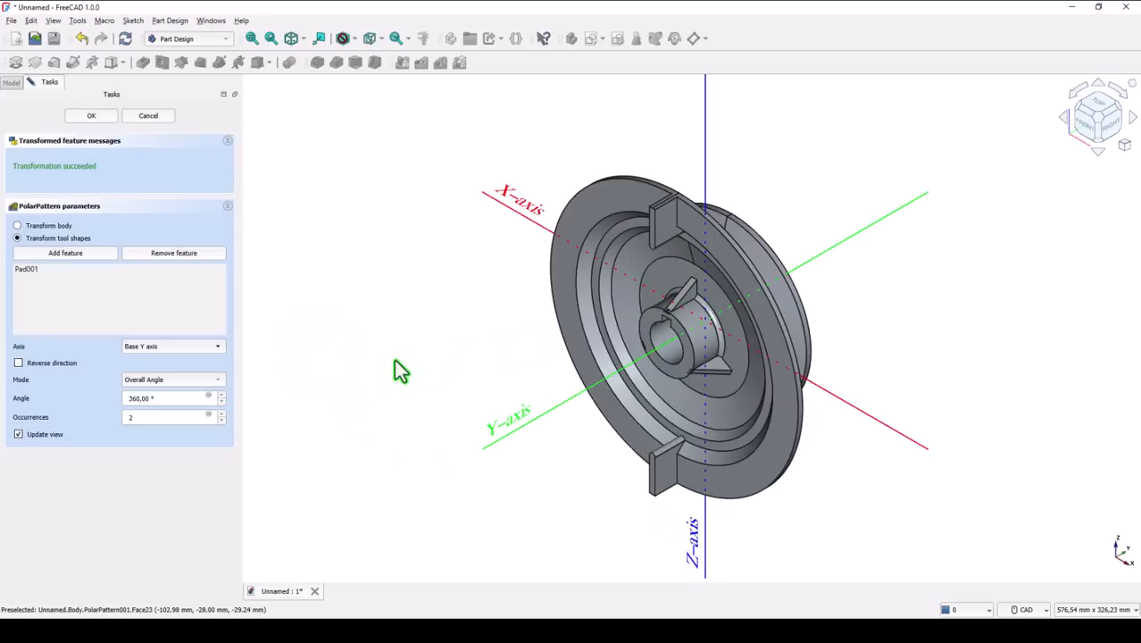
{"action": "double_click", "coordinate": [149, 420]}
{"action": "type", "text": "17"}
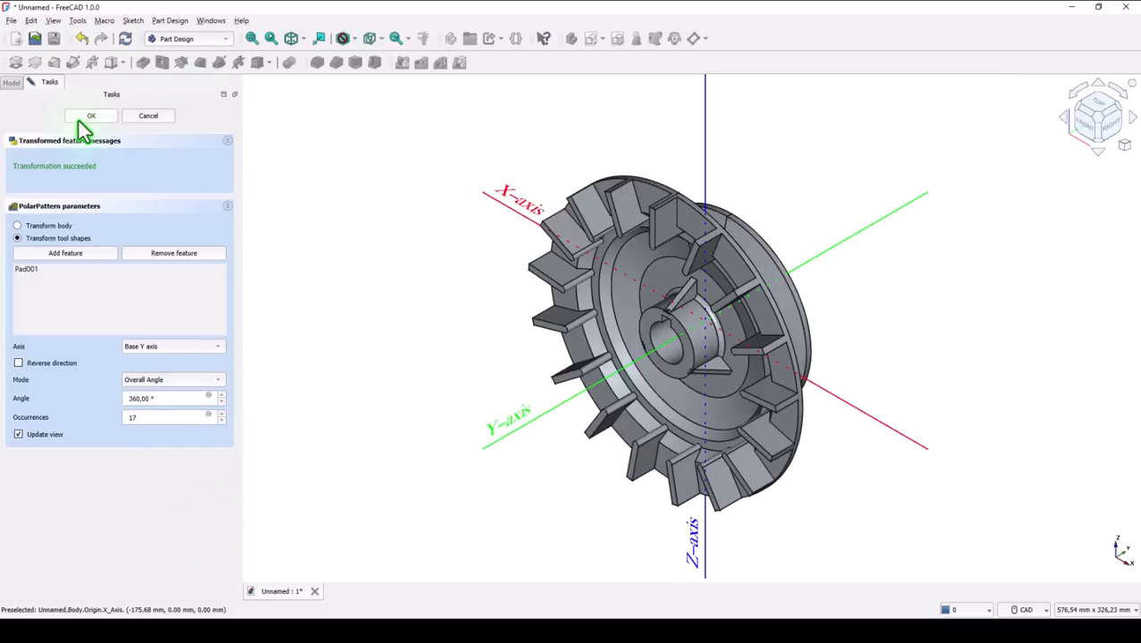
{"action": "left_click", "coordinate": [91, 116]}
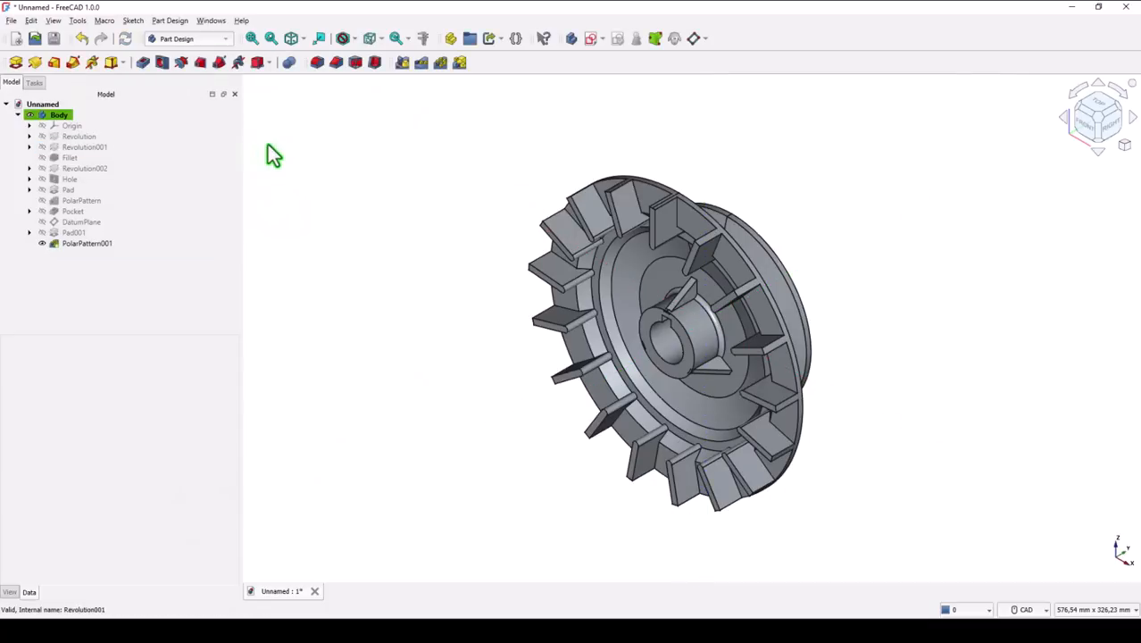